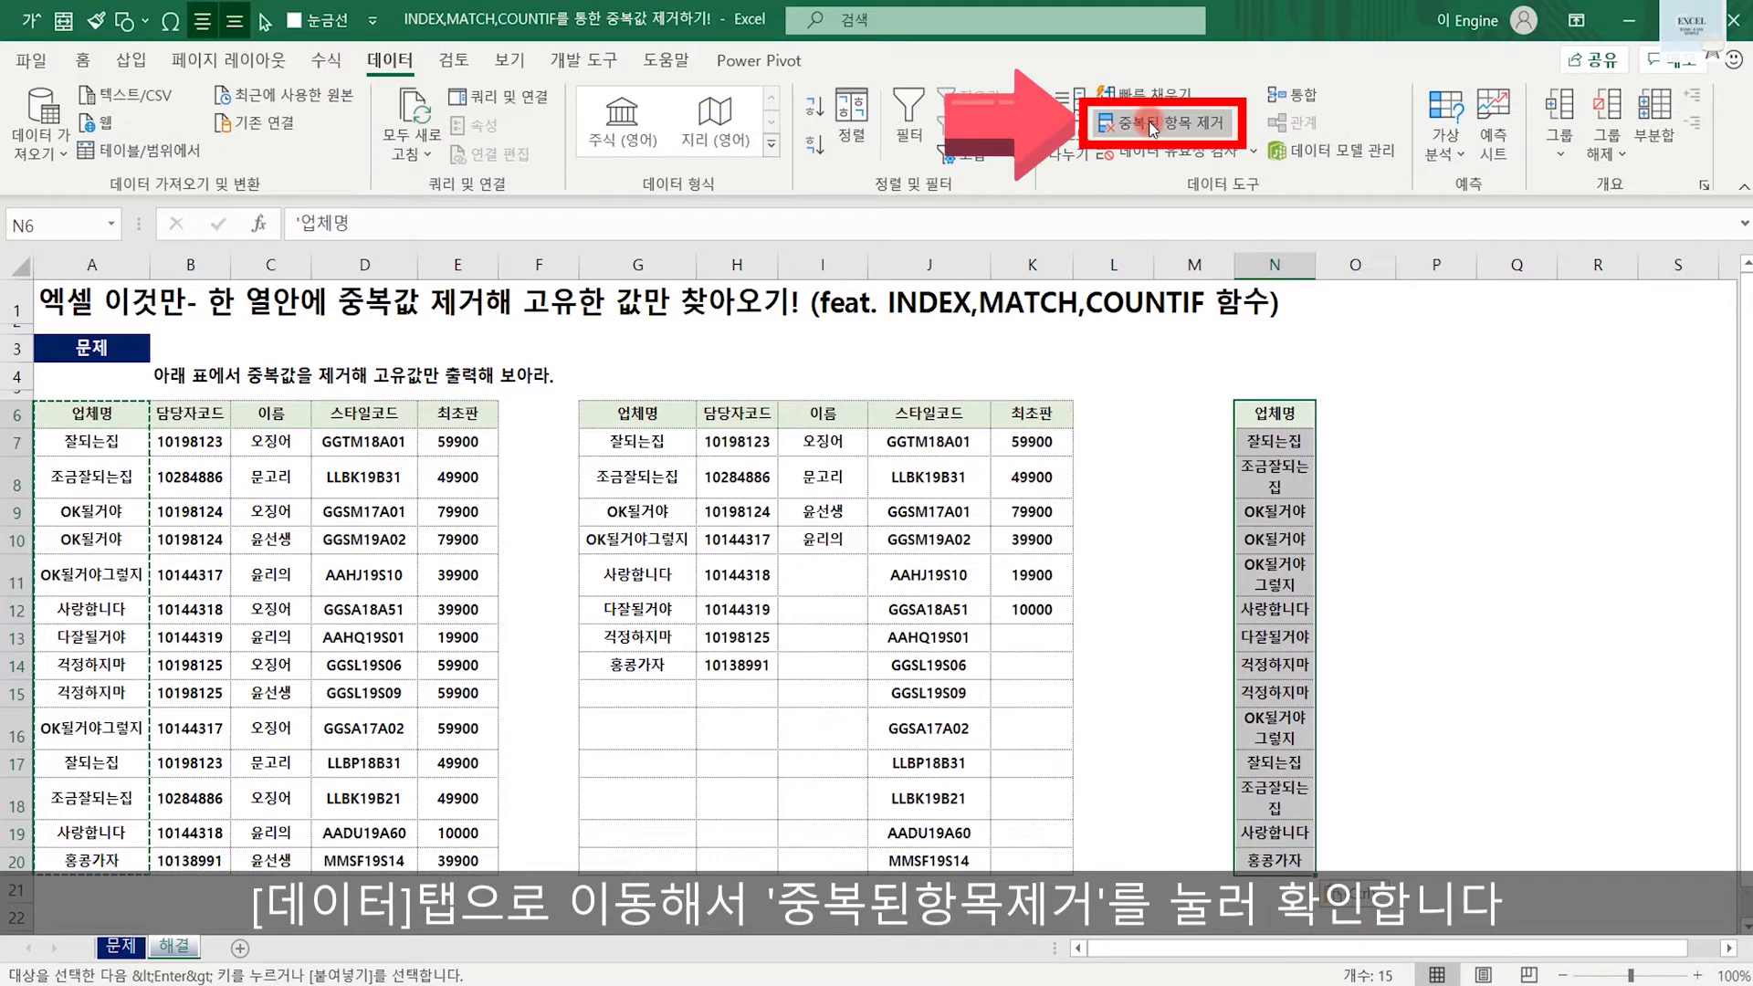
Remove the duplicate entries from the copied 업체명 list in N6:N20.
click(1157, 121)
click(949, 423)
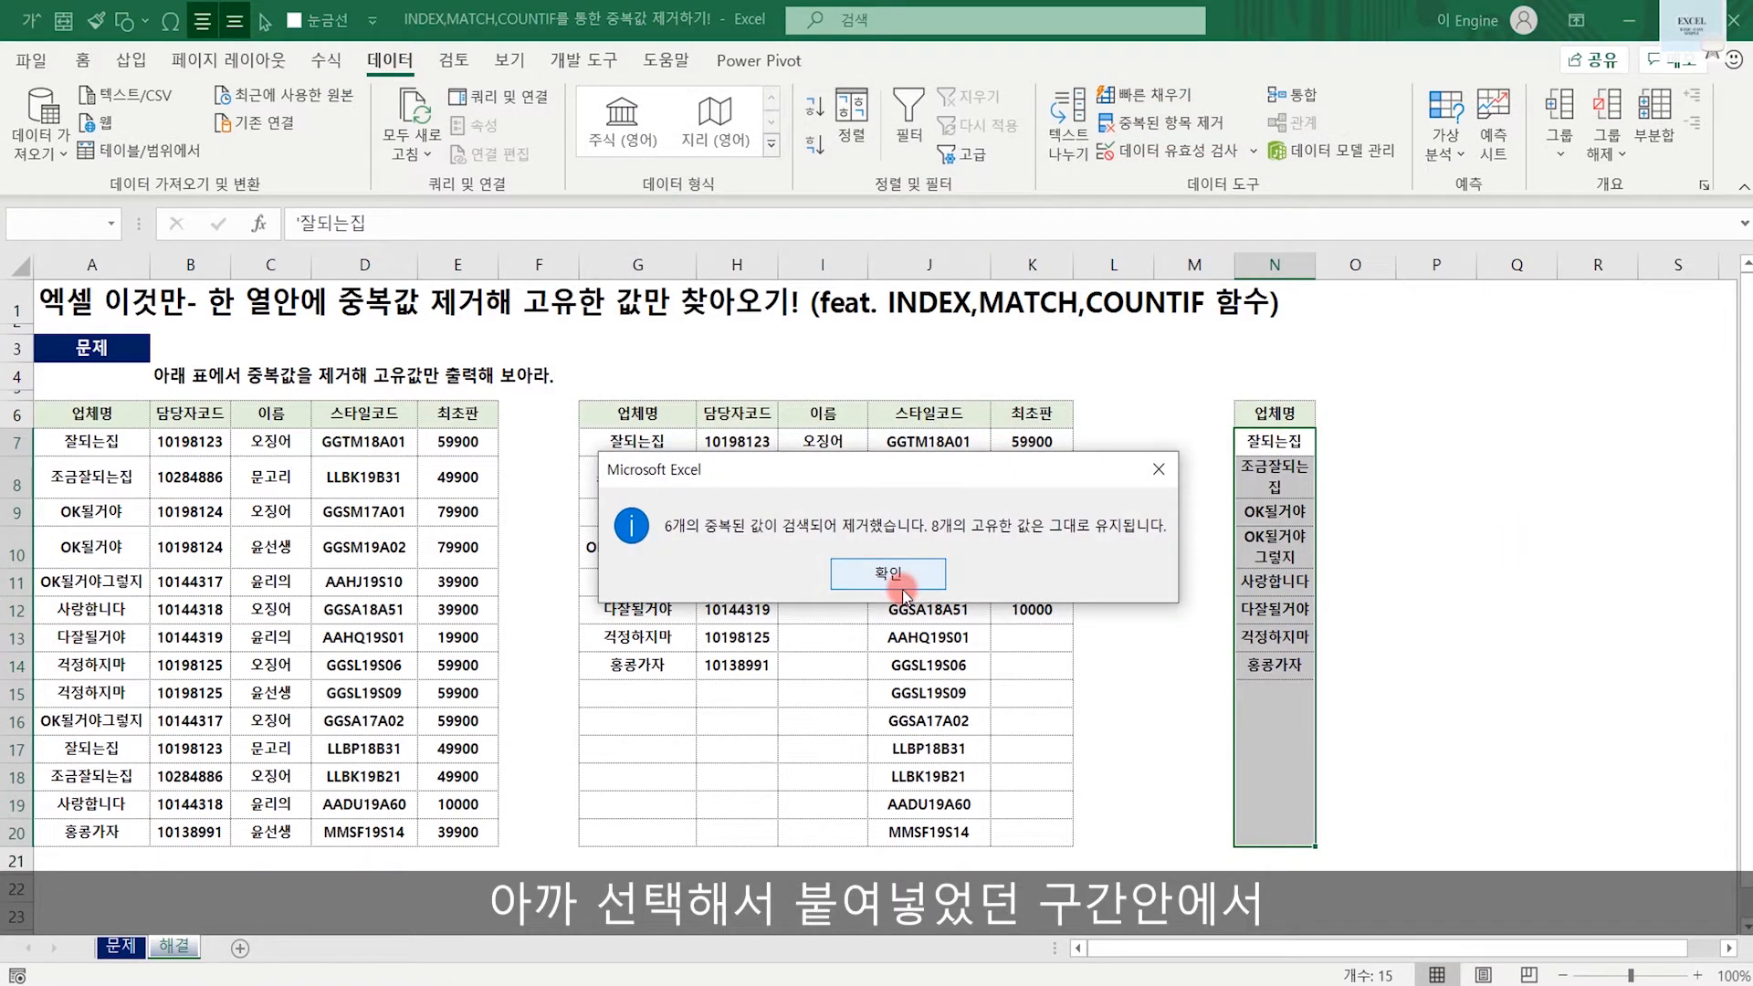
click(888, 575)
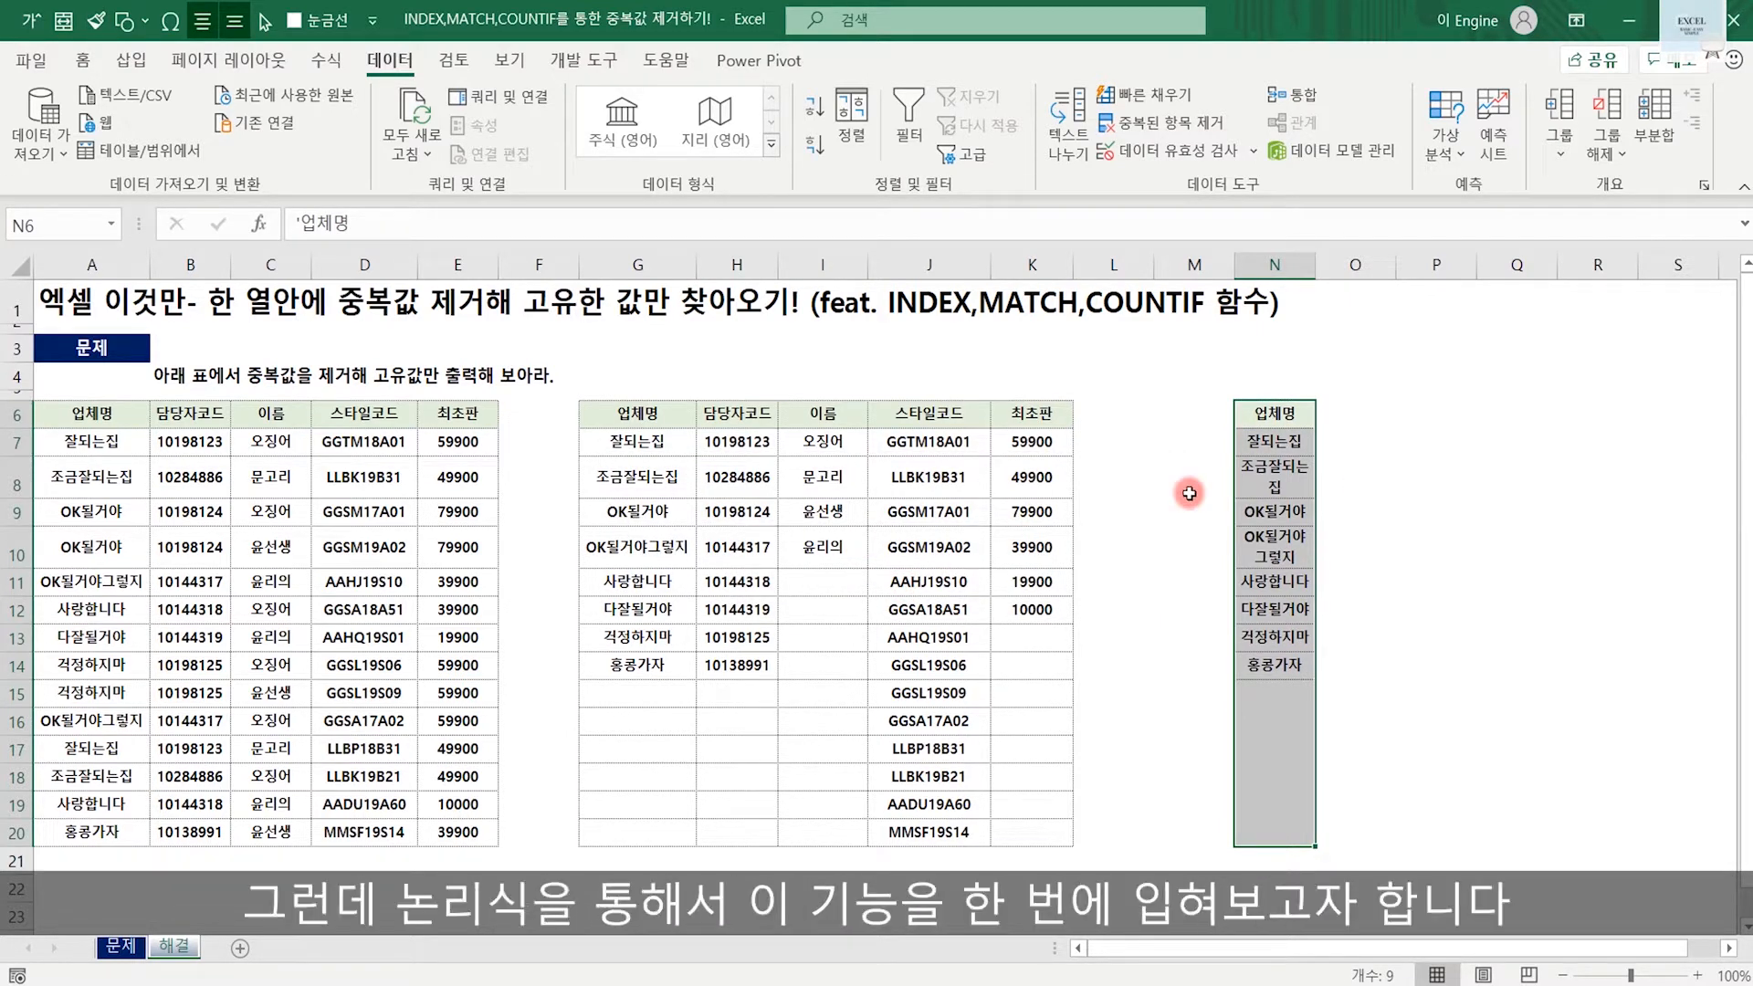
Examine the G7 formula, source columns A to C, the deduplicated 업체명 list in column N and the empty columns beside it.
click(663, 443)
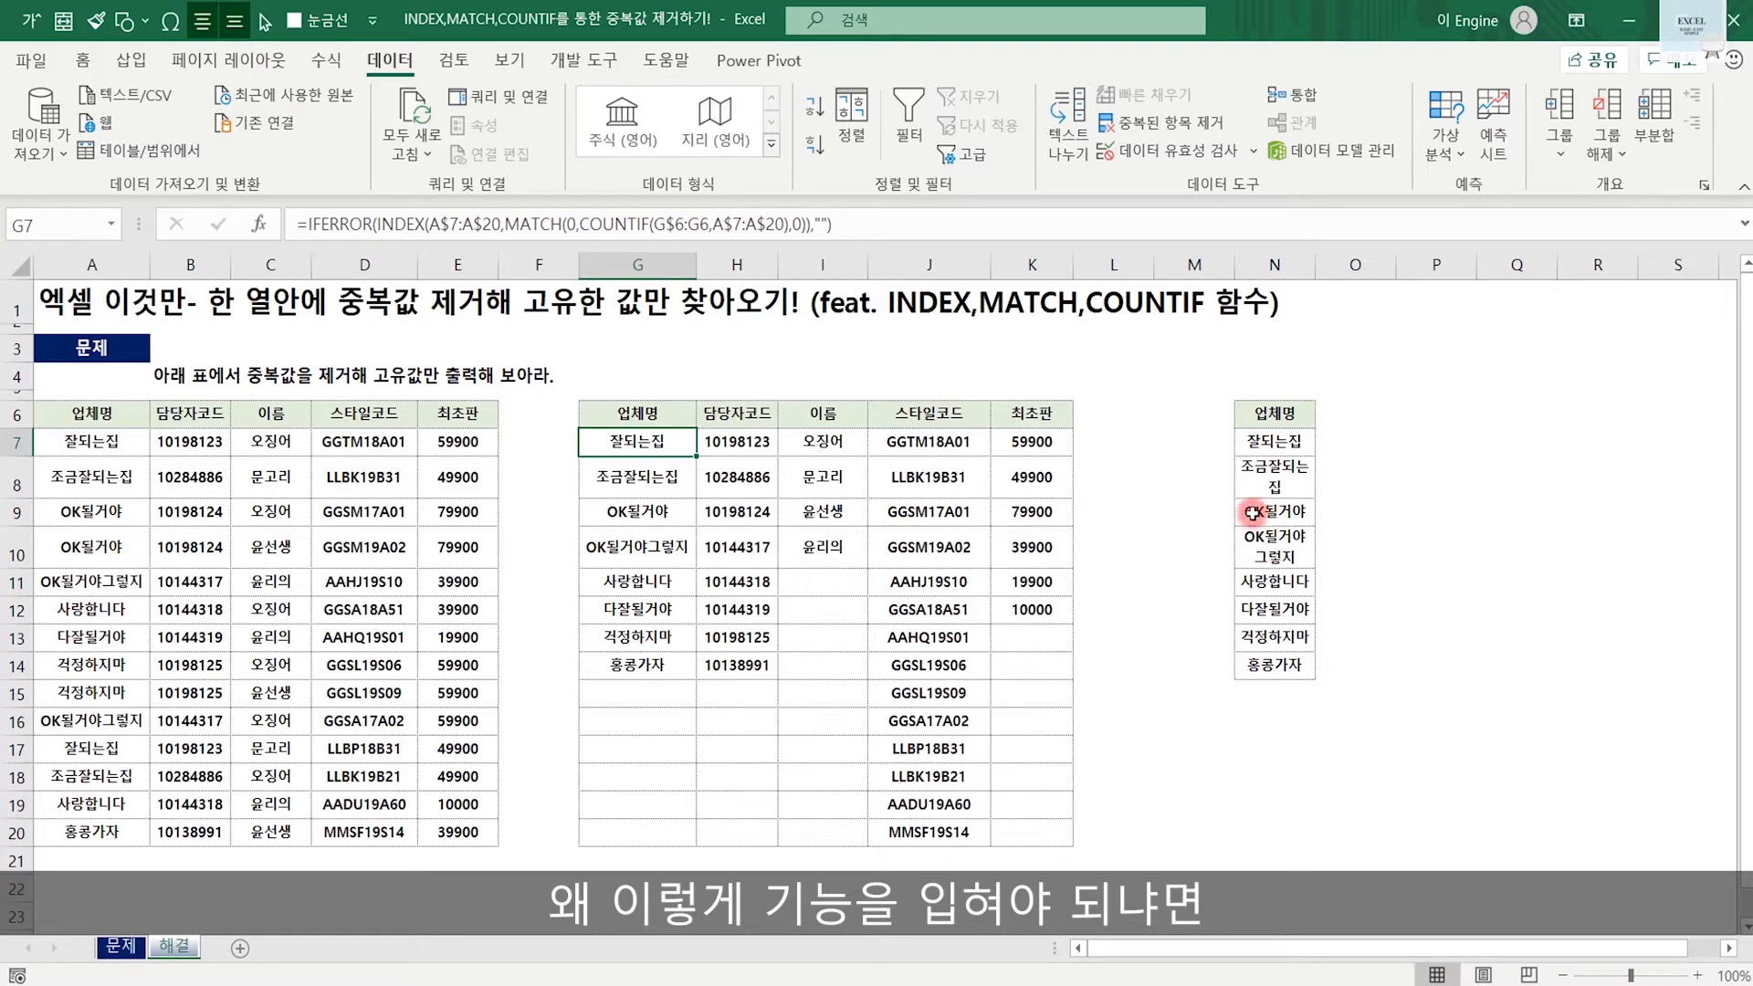
drag(103, 409, 434, 415)
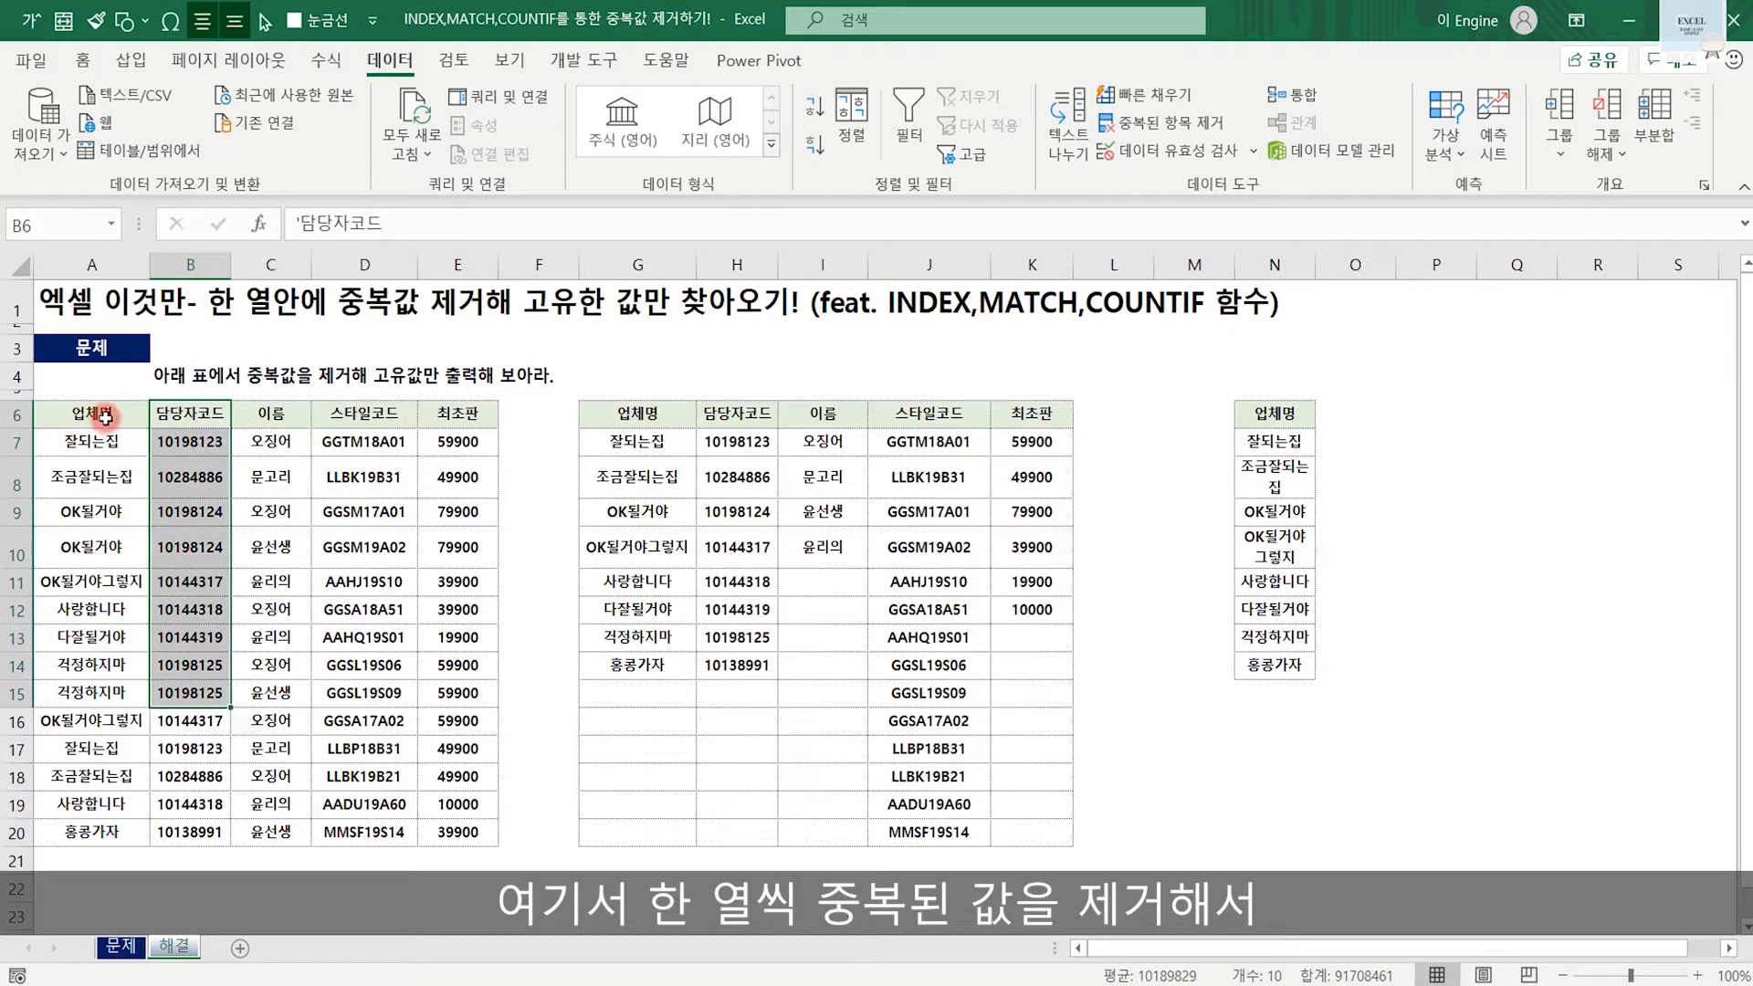
drag(105, 418, 107, 690)
drag(193, 416, 199, 637)
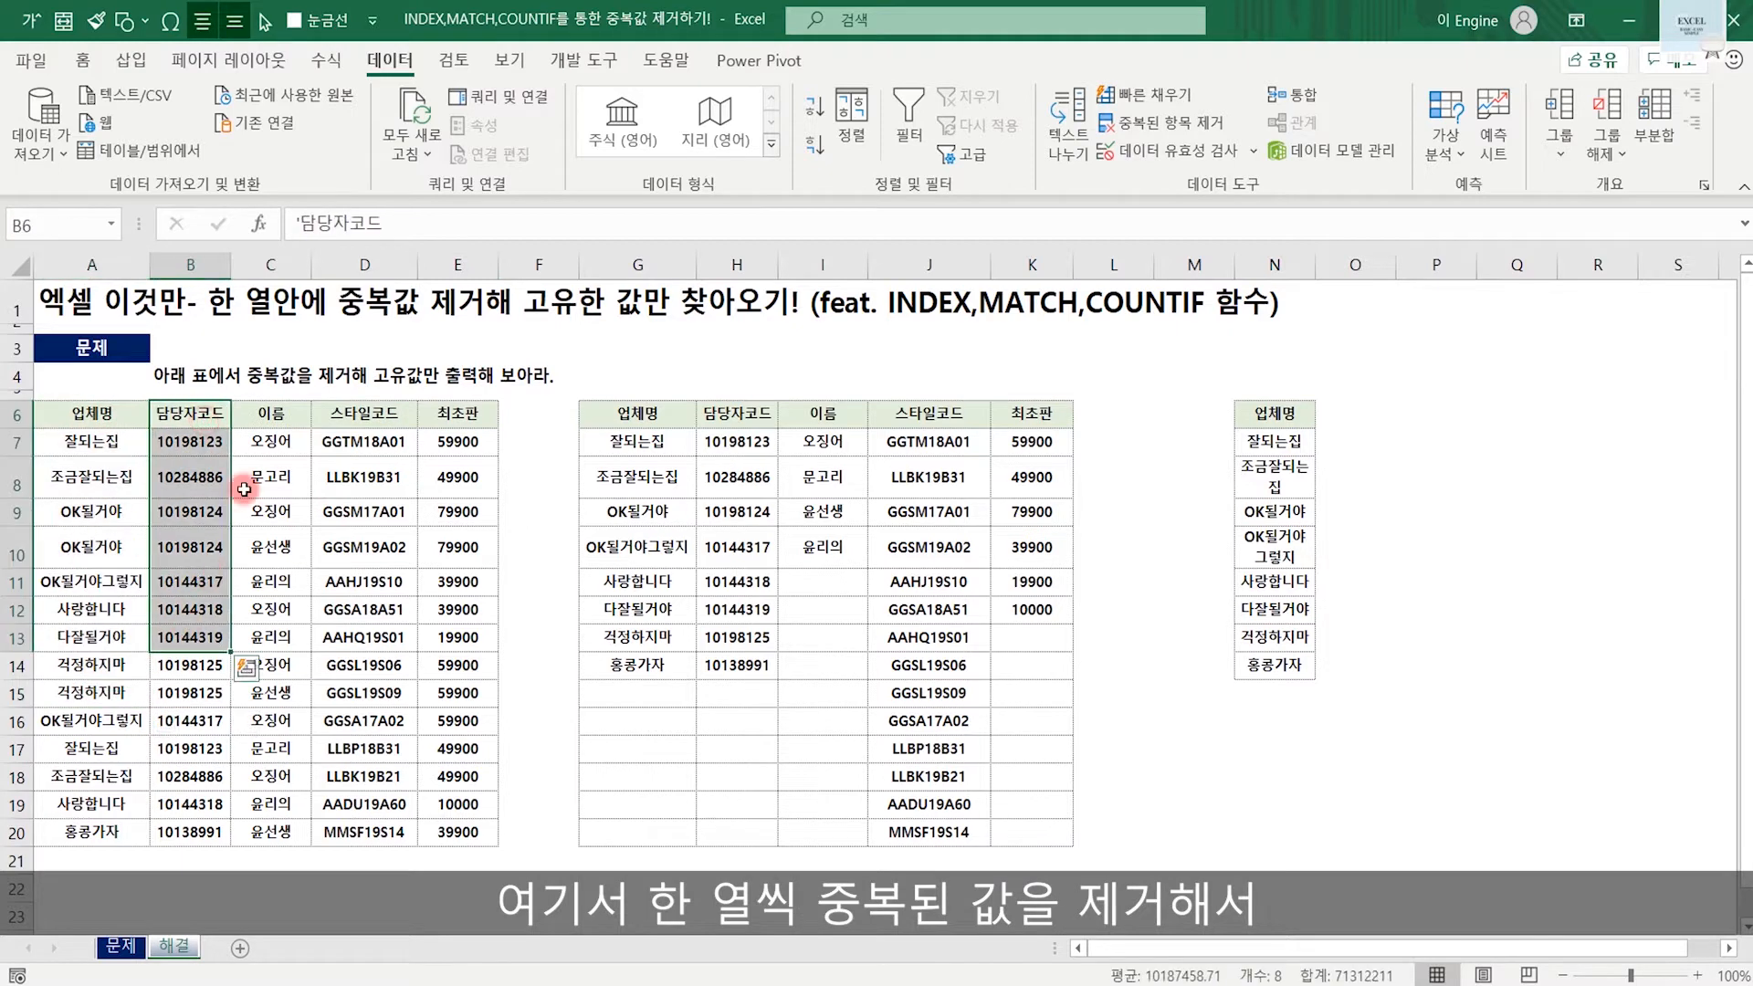
drag(267, 443, 278, 609)
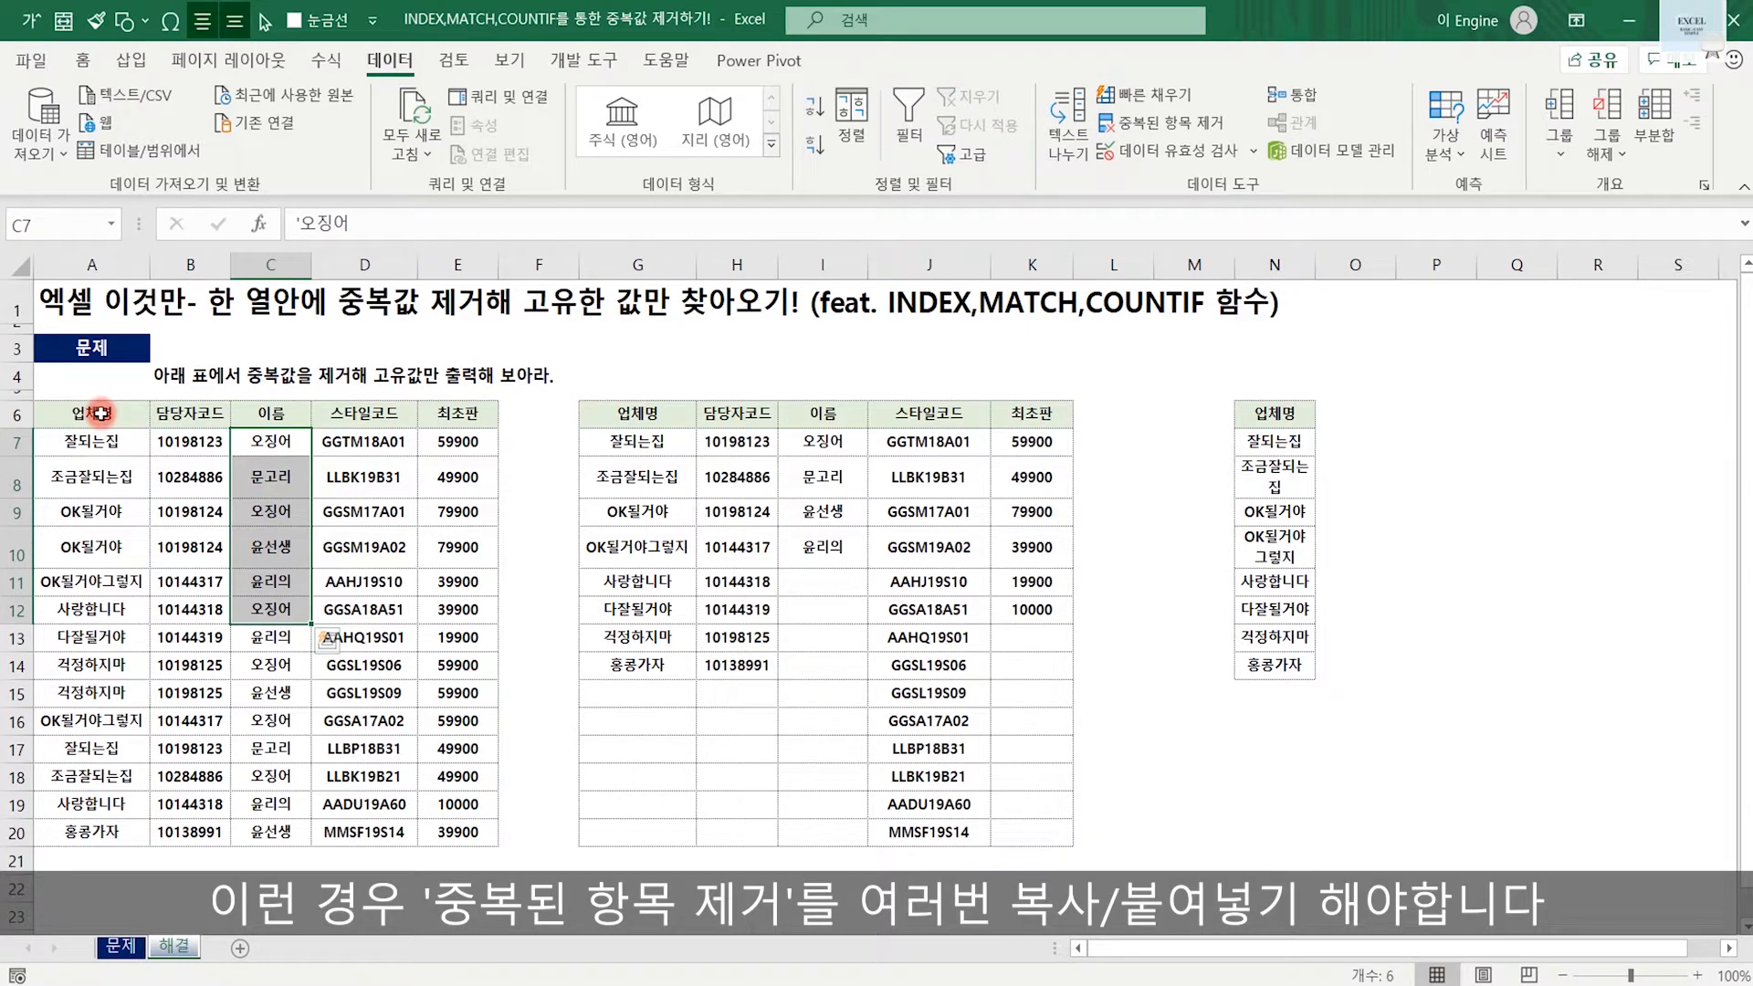
drag(101, 414, 102, 826)
click(1433, 449)
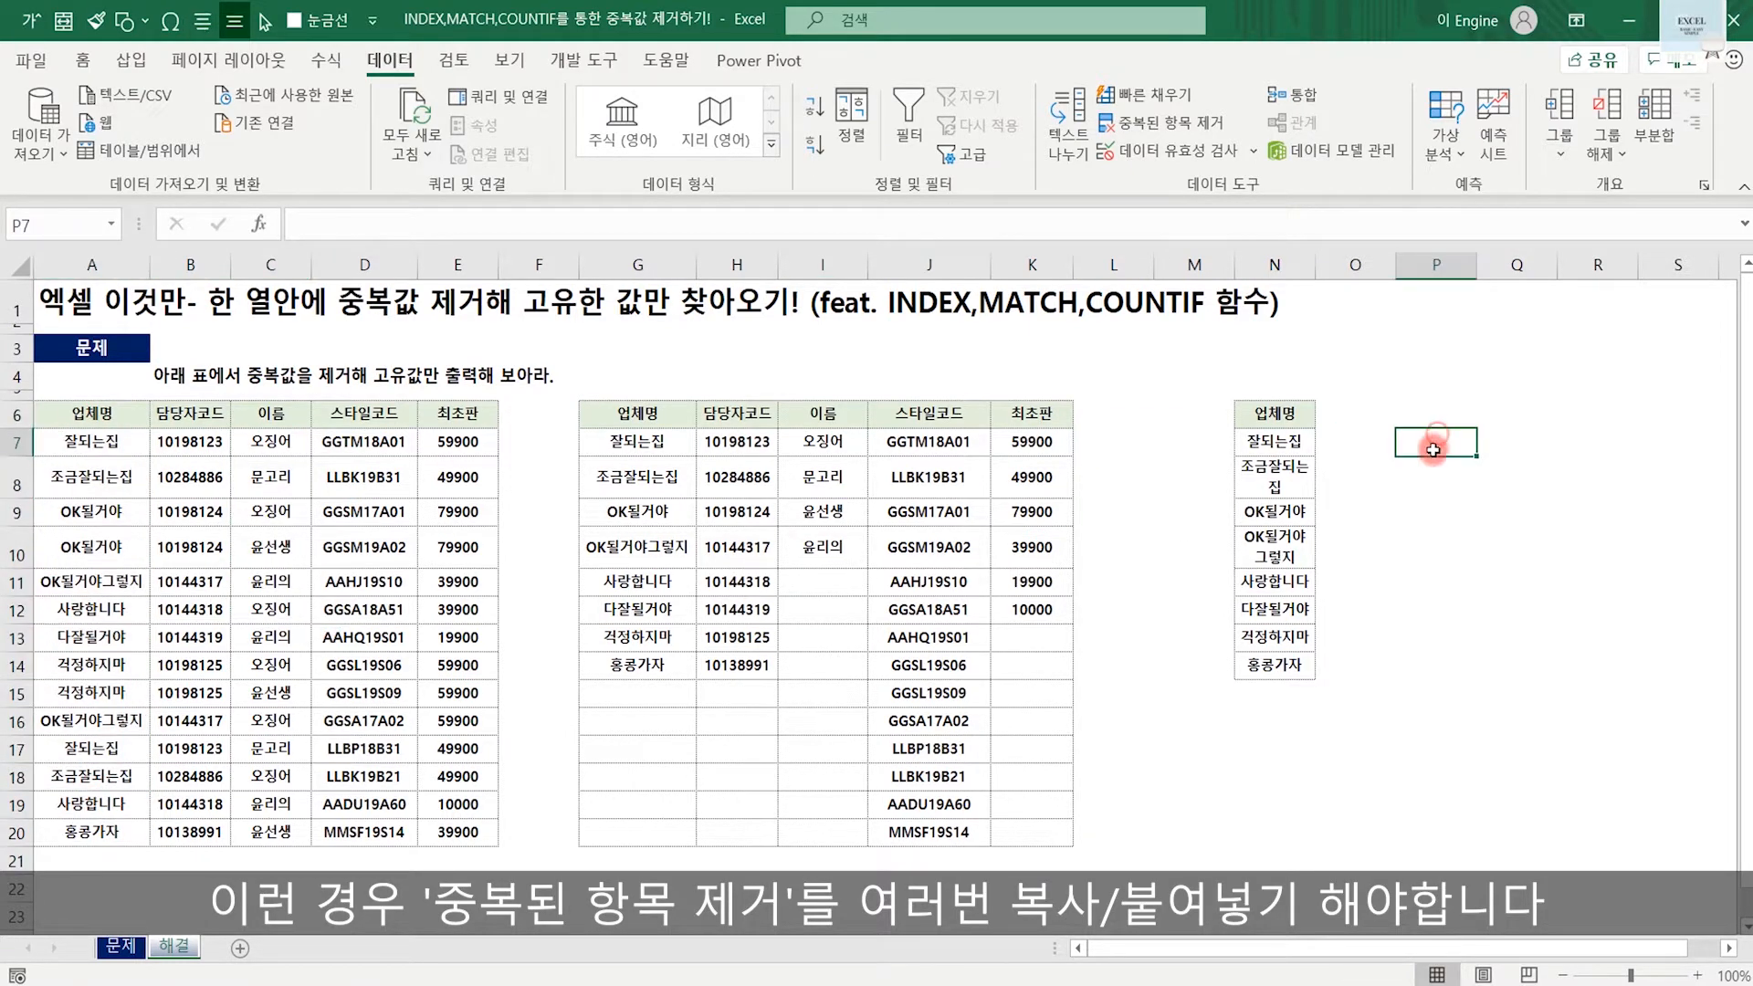
drag(191, 413, 190, 804)
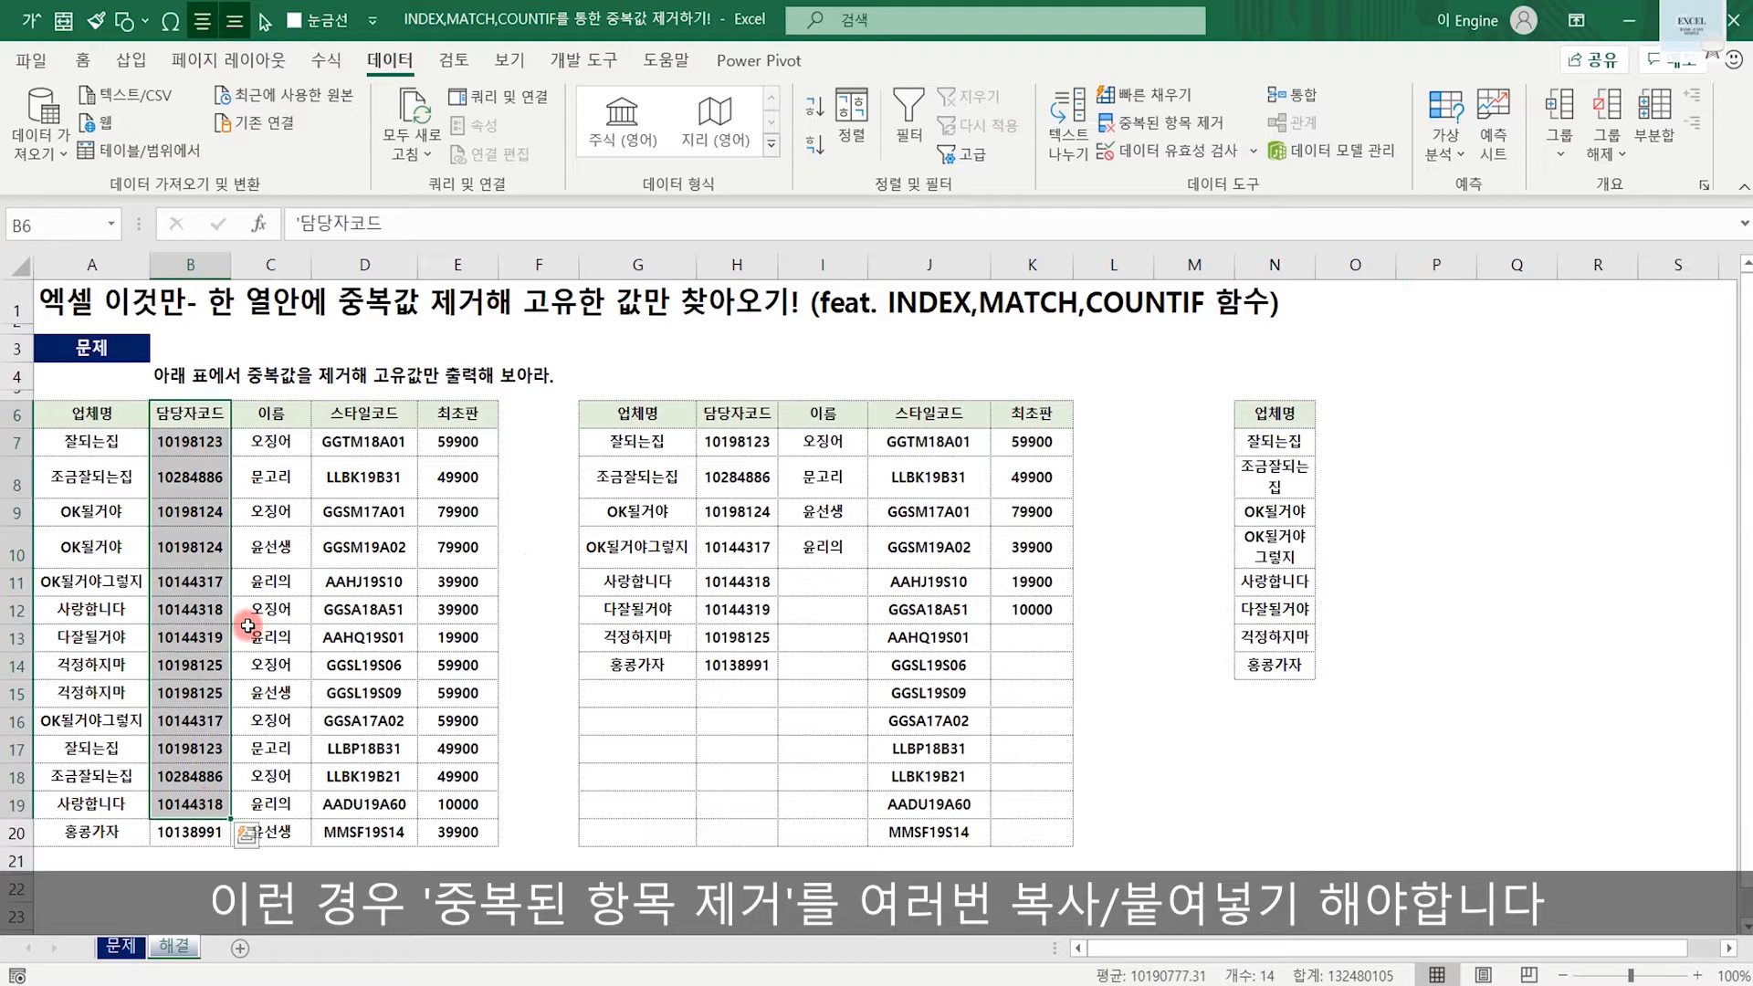
click(1462, 444)
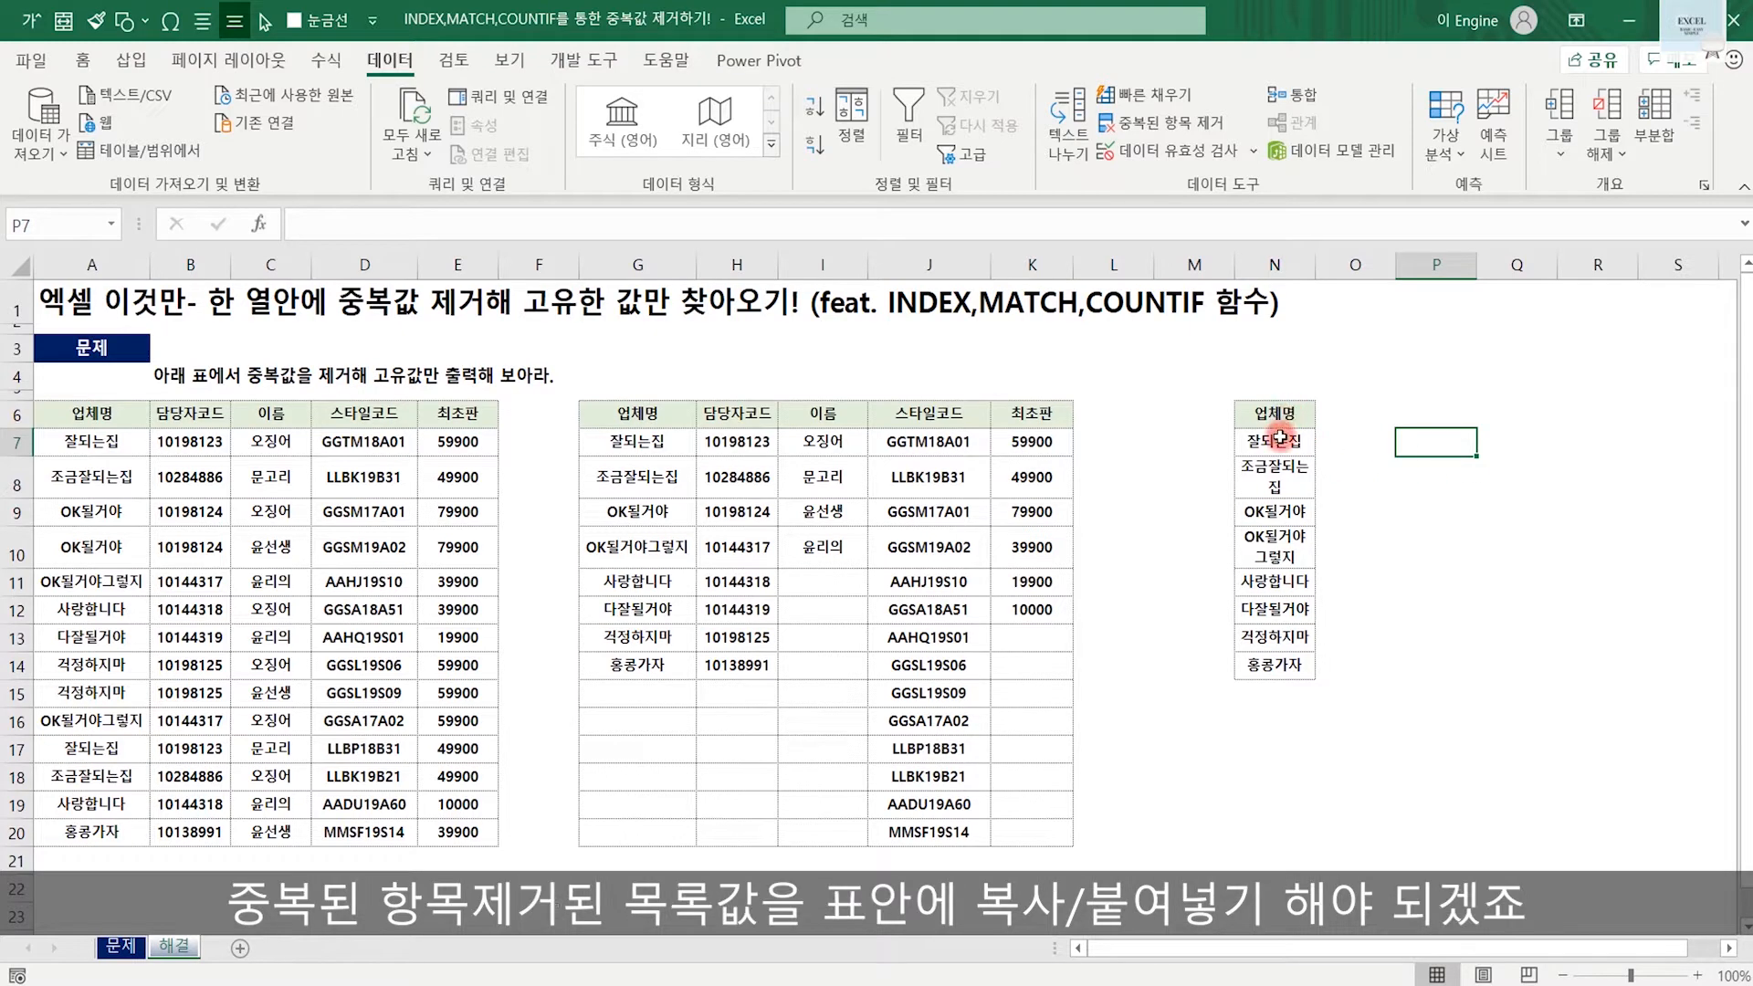
drag(1281, 440, 1281, 669)
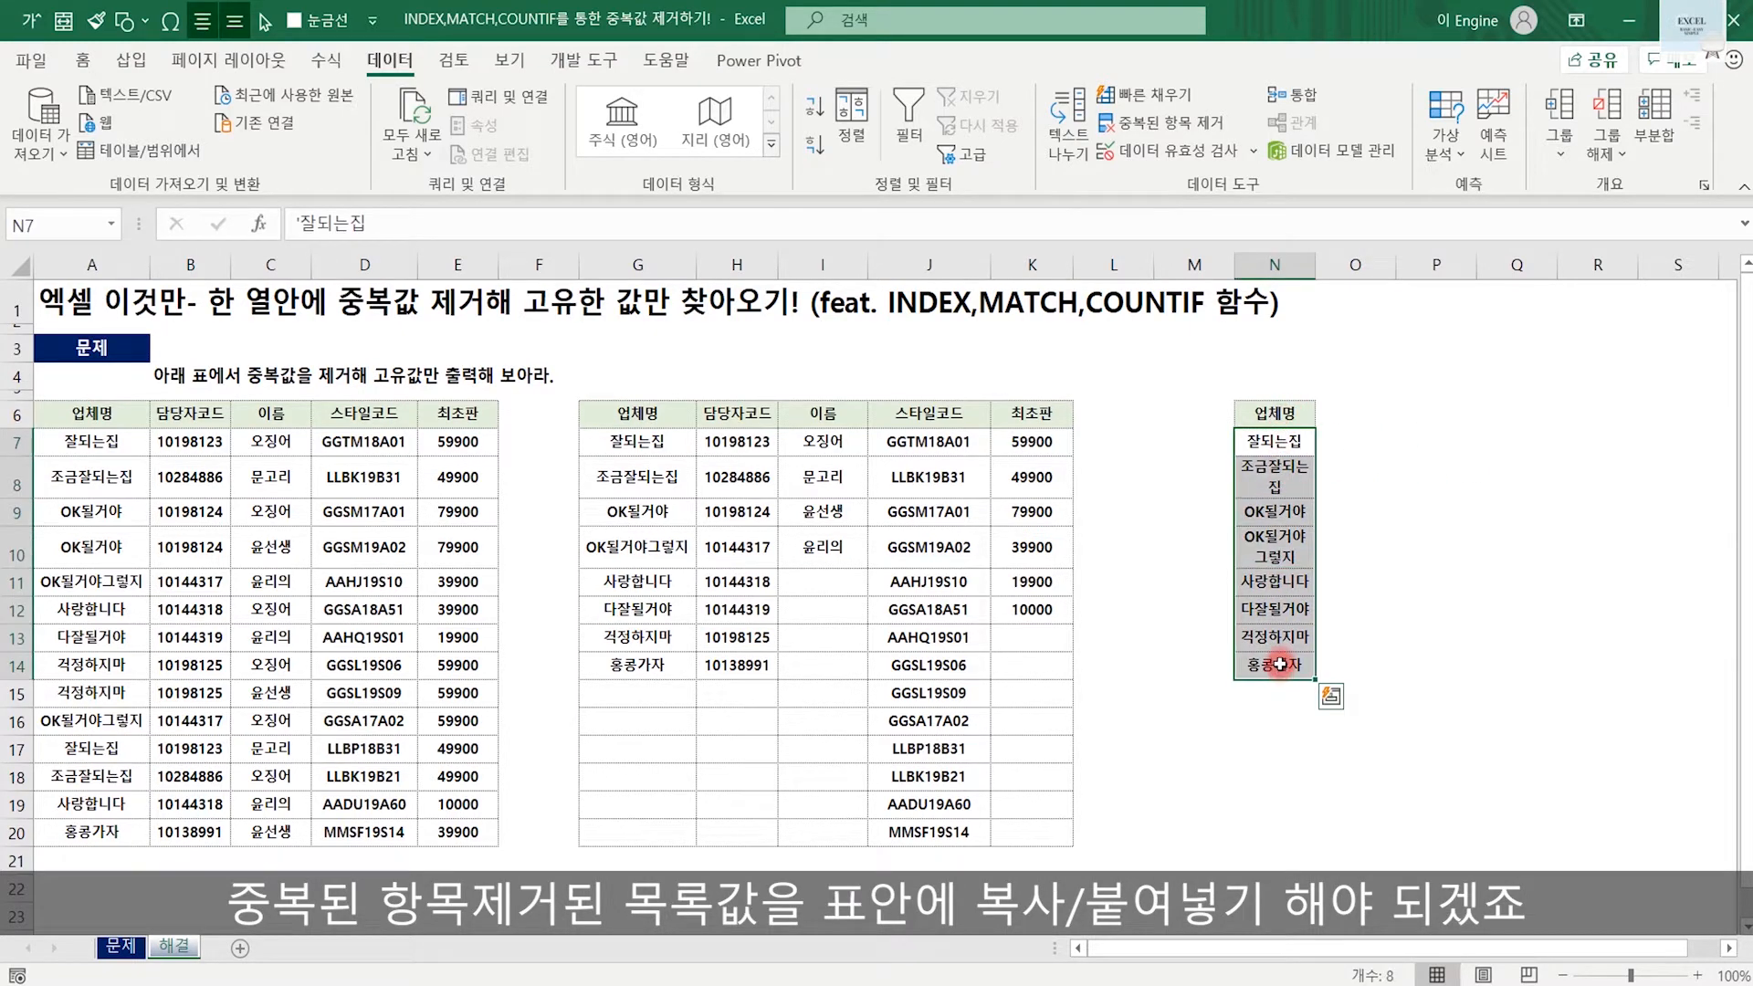
key(ctrl+c)
click(628, 441)
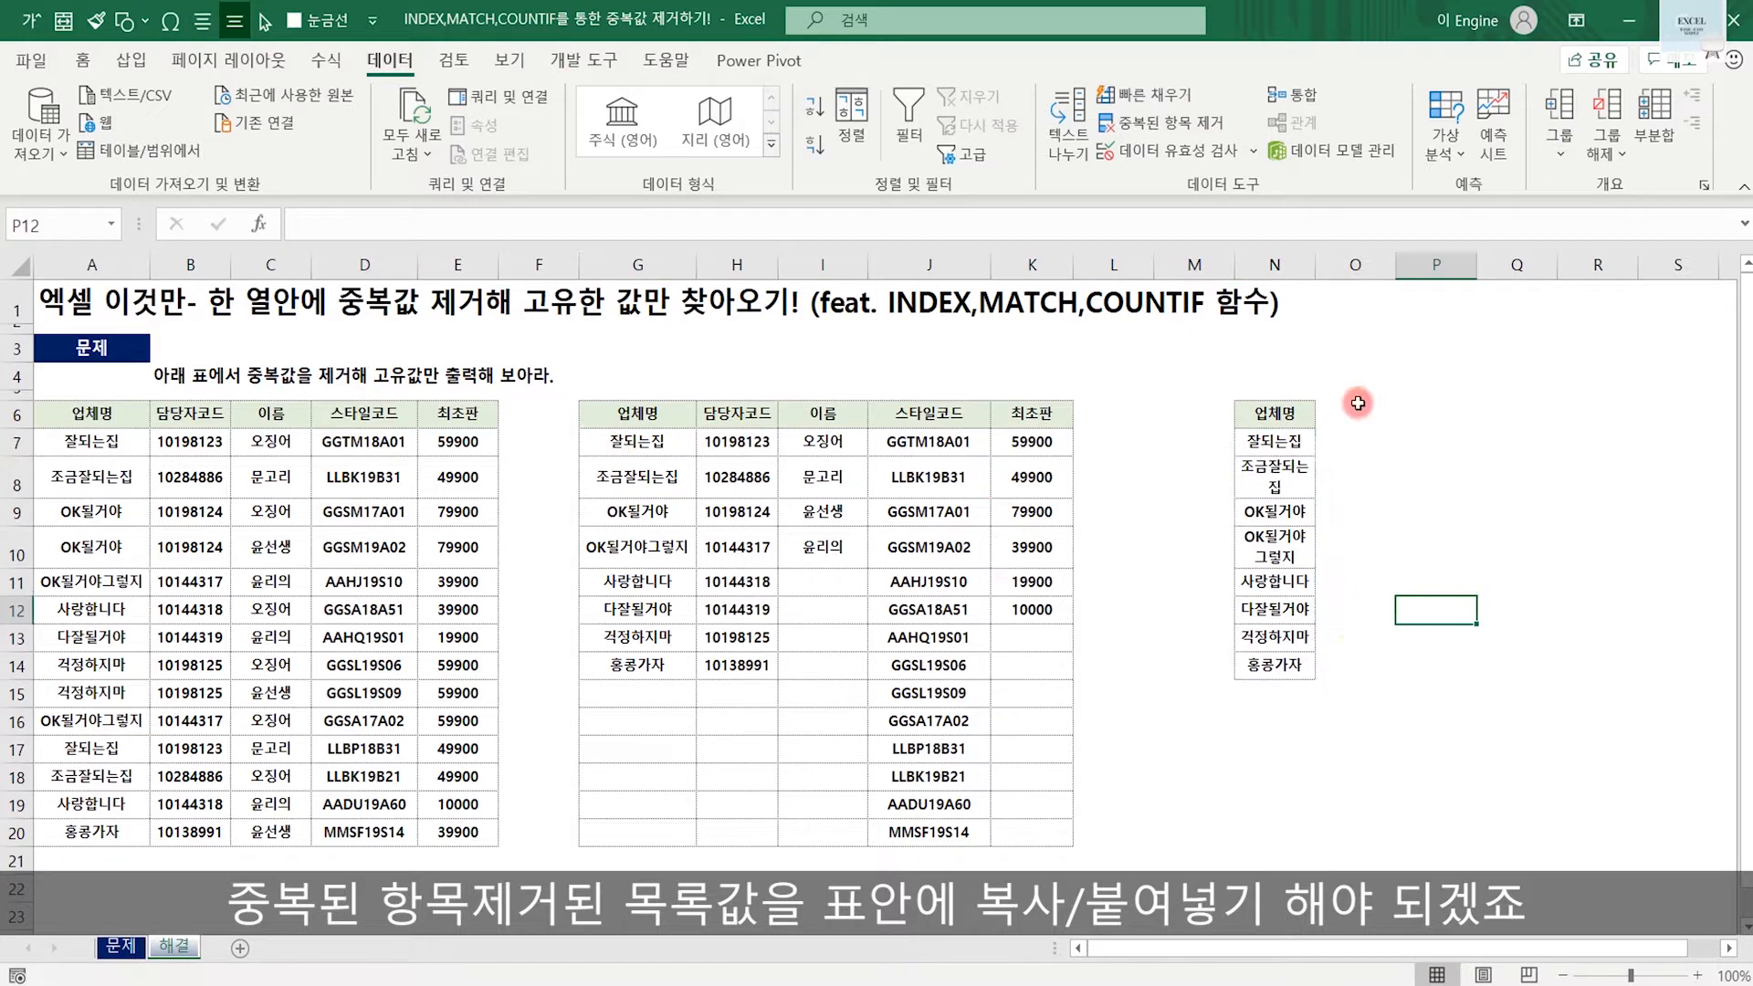
drag(1358, 407, 1362, 692)
drag(1433, 415, 1442, 639)
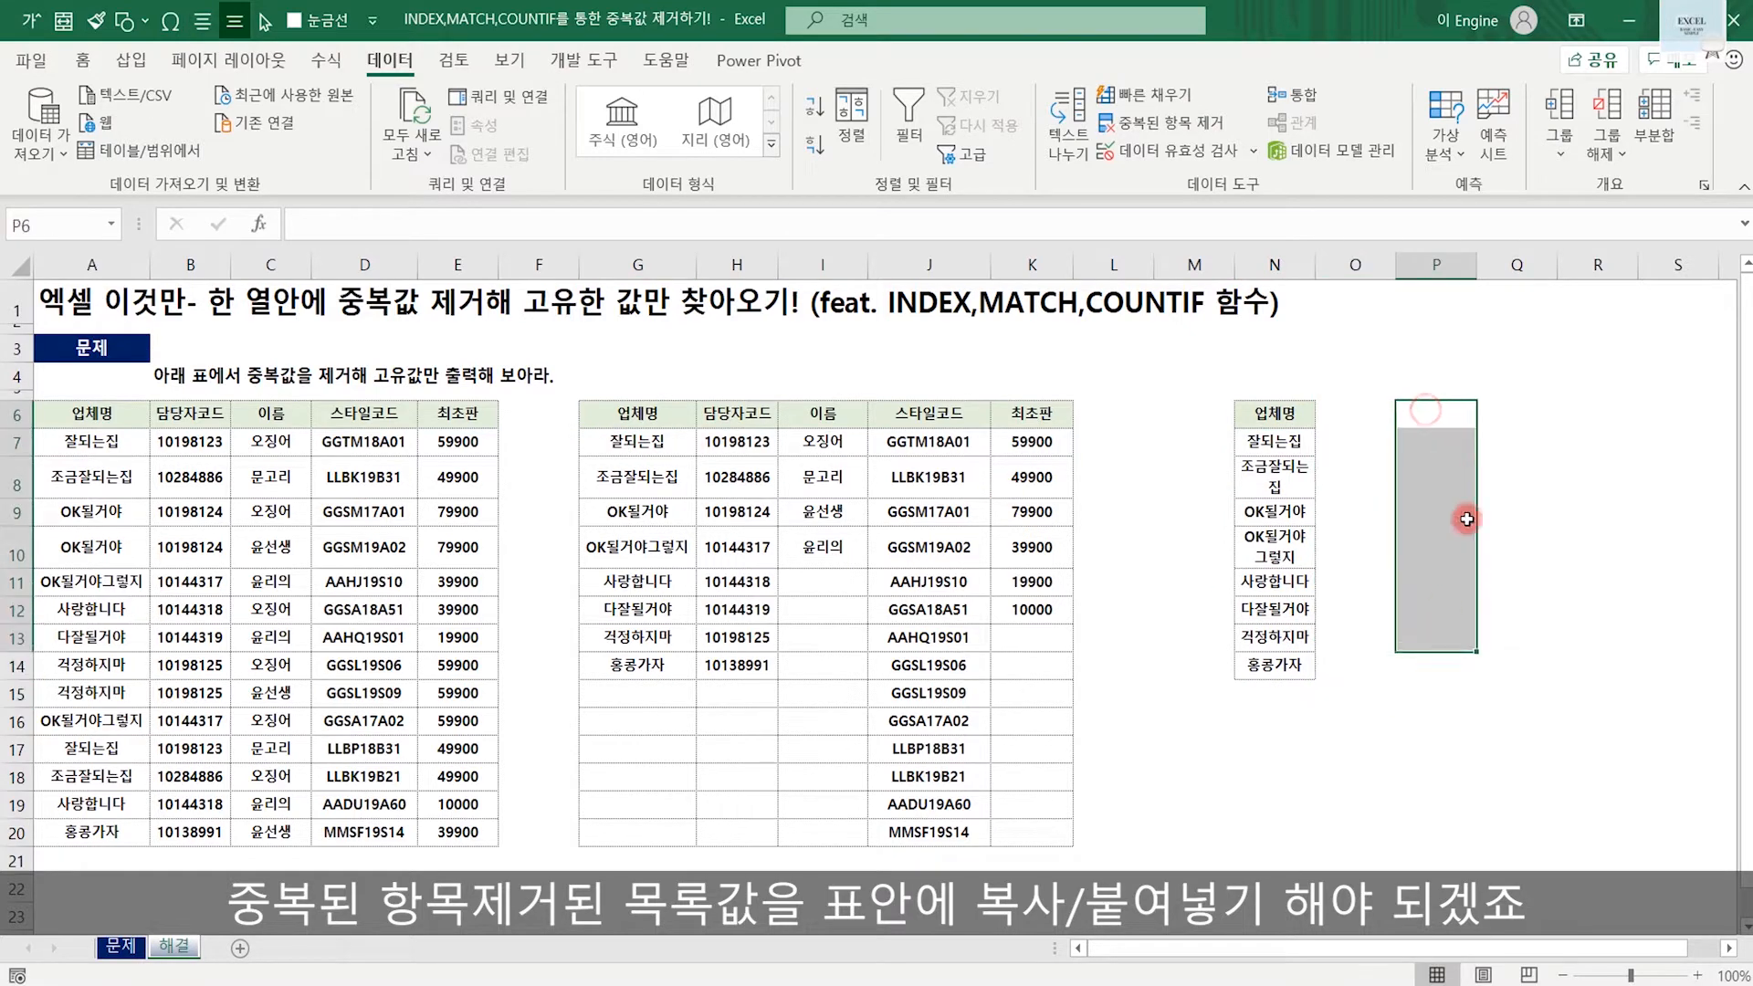
drag(1515, 414, 1523, 668)
drag(1600, 417, 1593, 692)
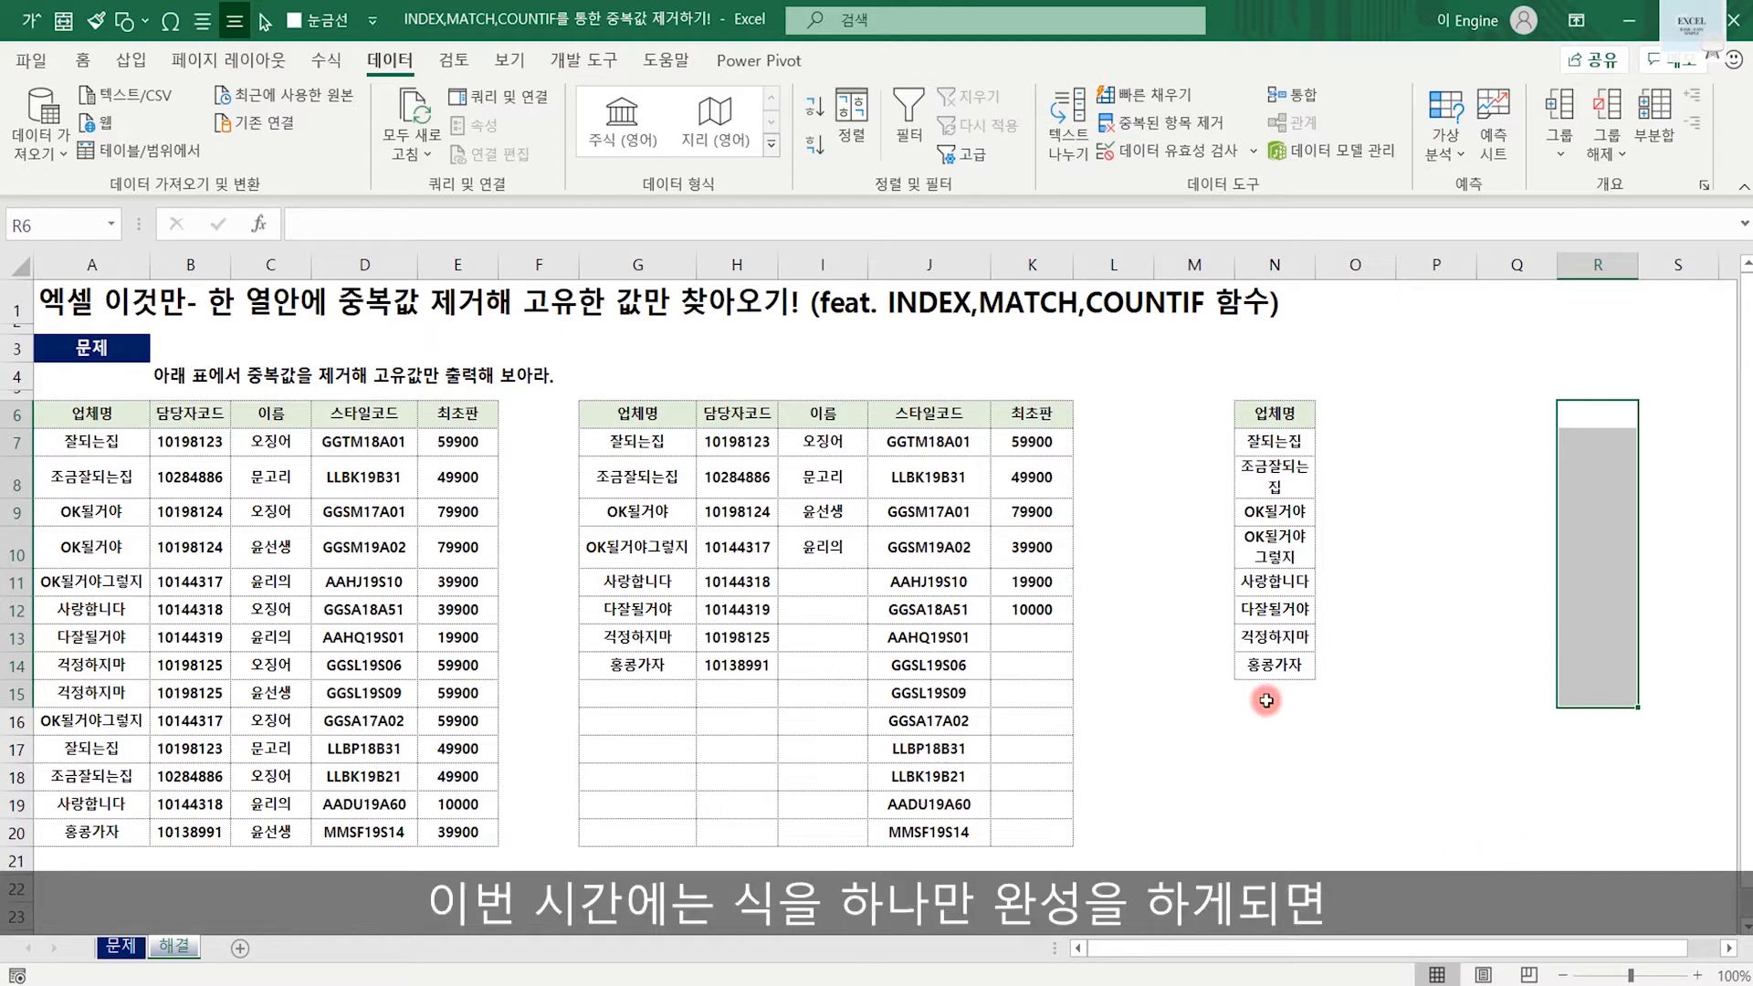
Copy the formula text of G7 on the 해결 sheet into G7 on the 문제 sheet and fill it down to G20.
click(661, 436)
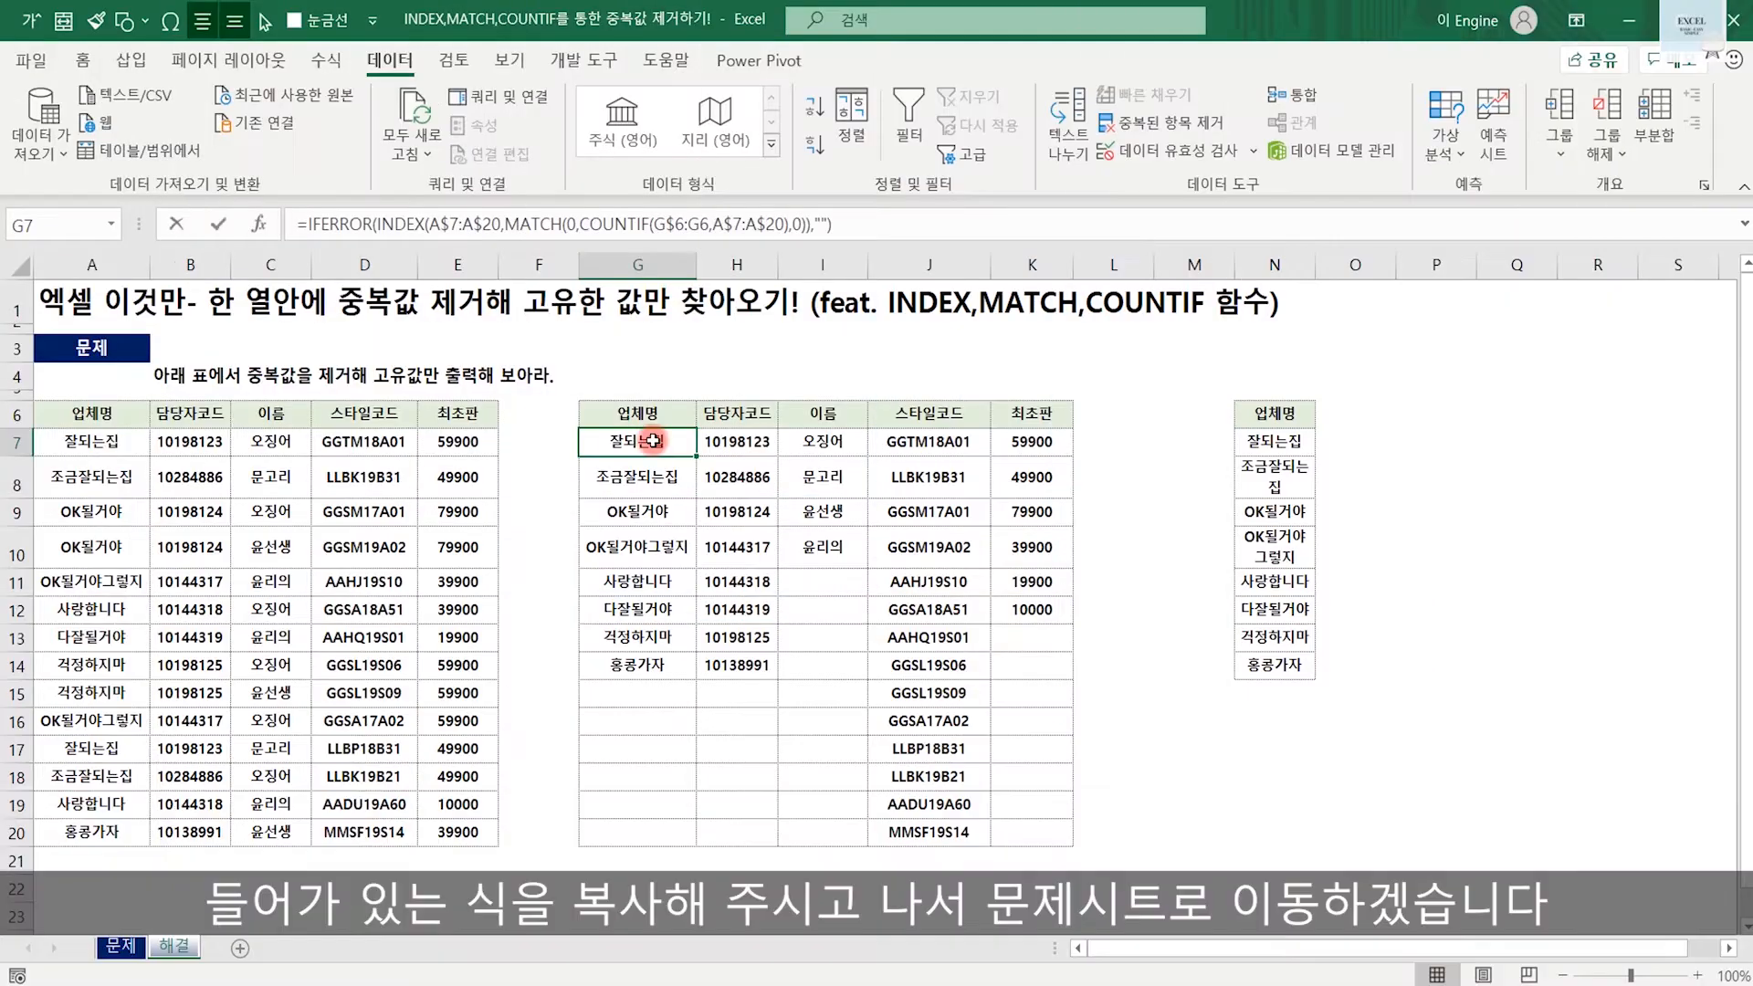
double_click(669, 443)
drag(645, 545, 491, 418)
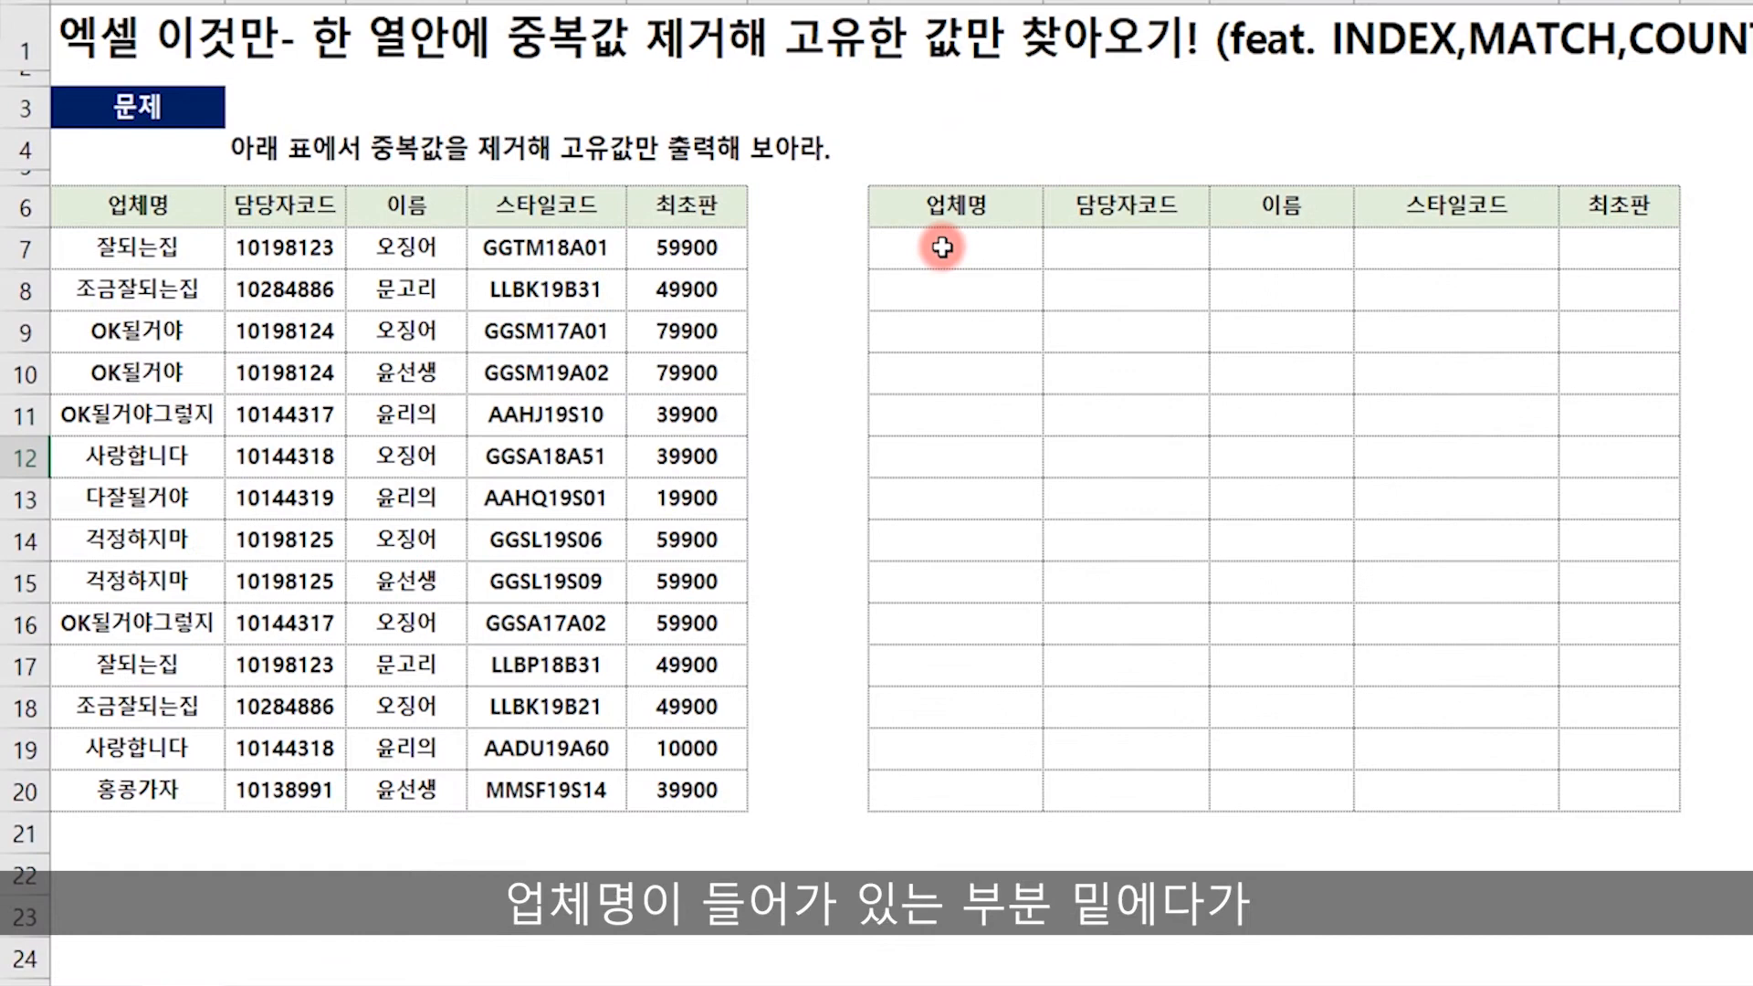
click(628, 441)
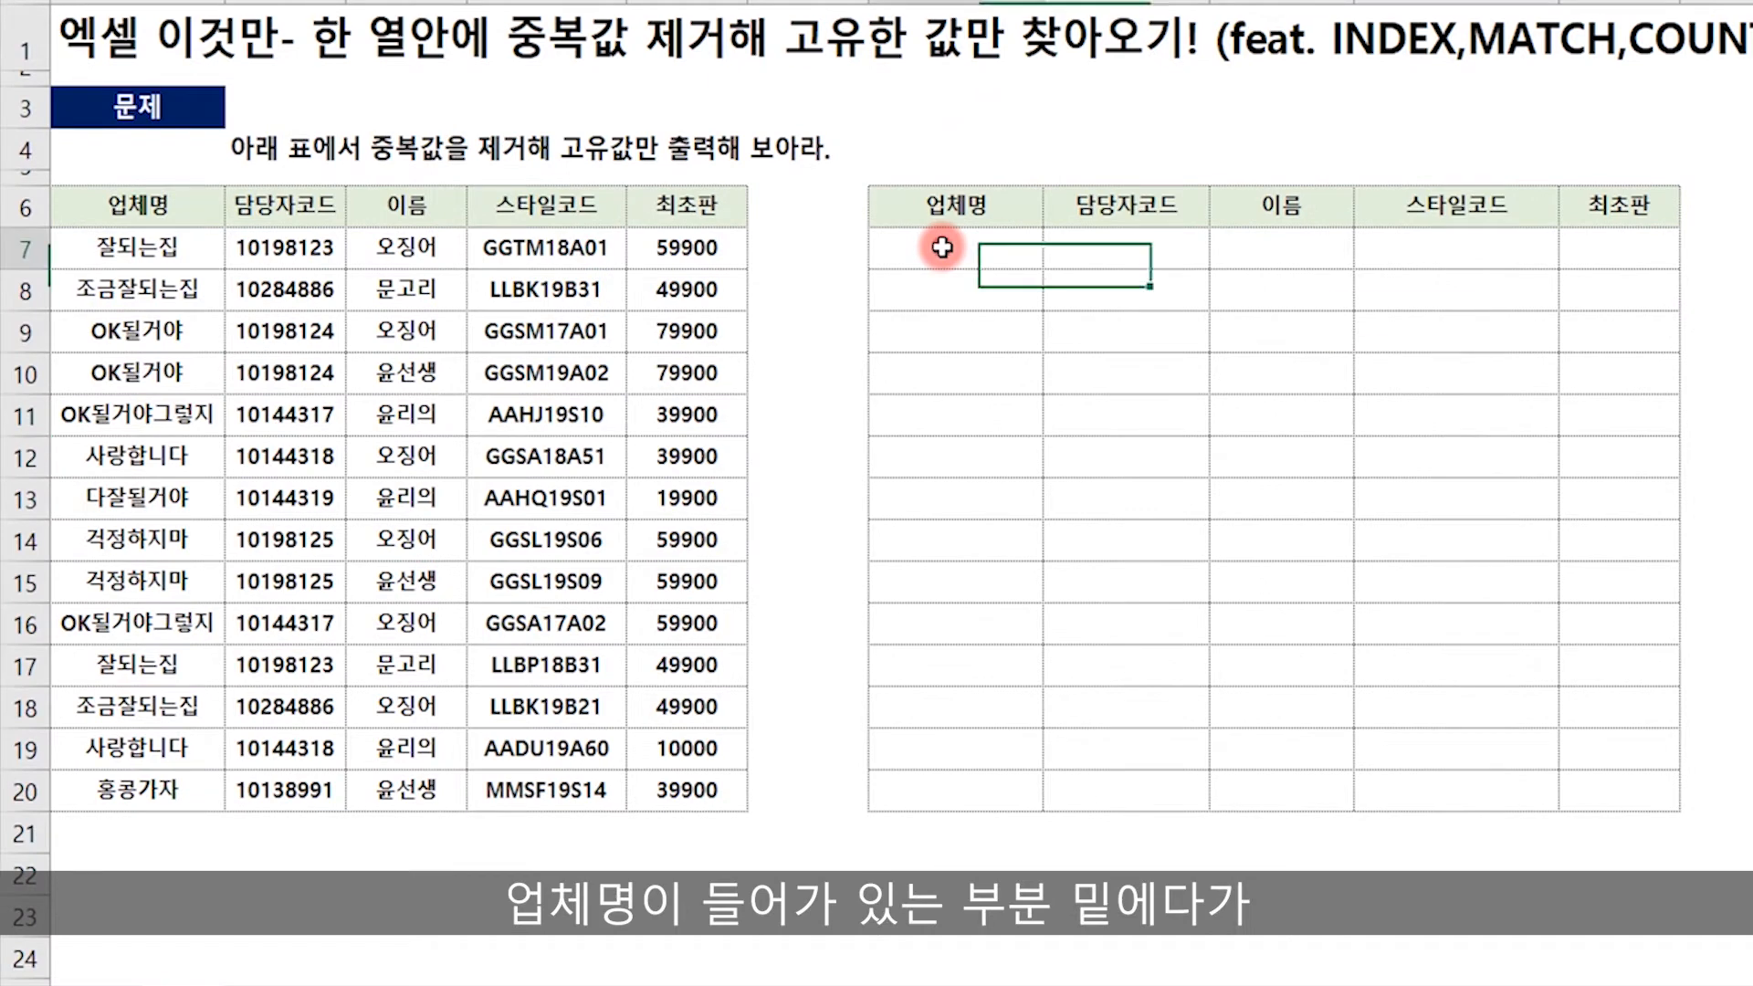
double_click(942, 247)
key(ctrl+v)
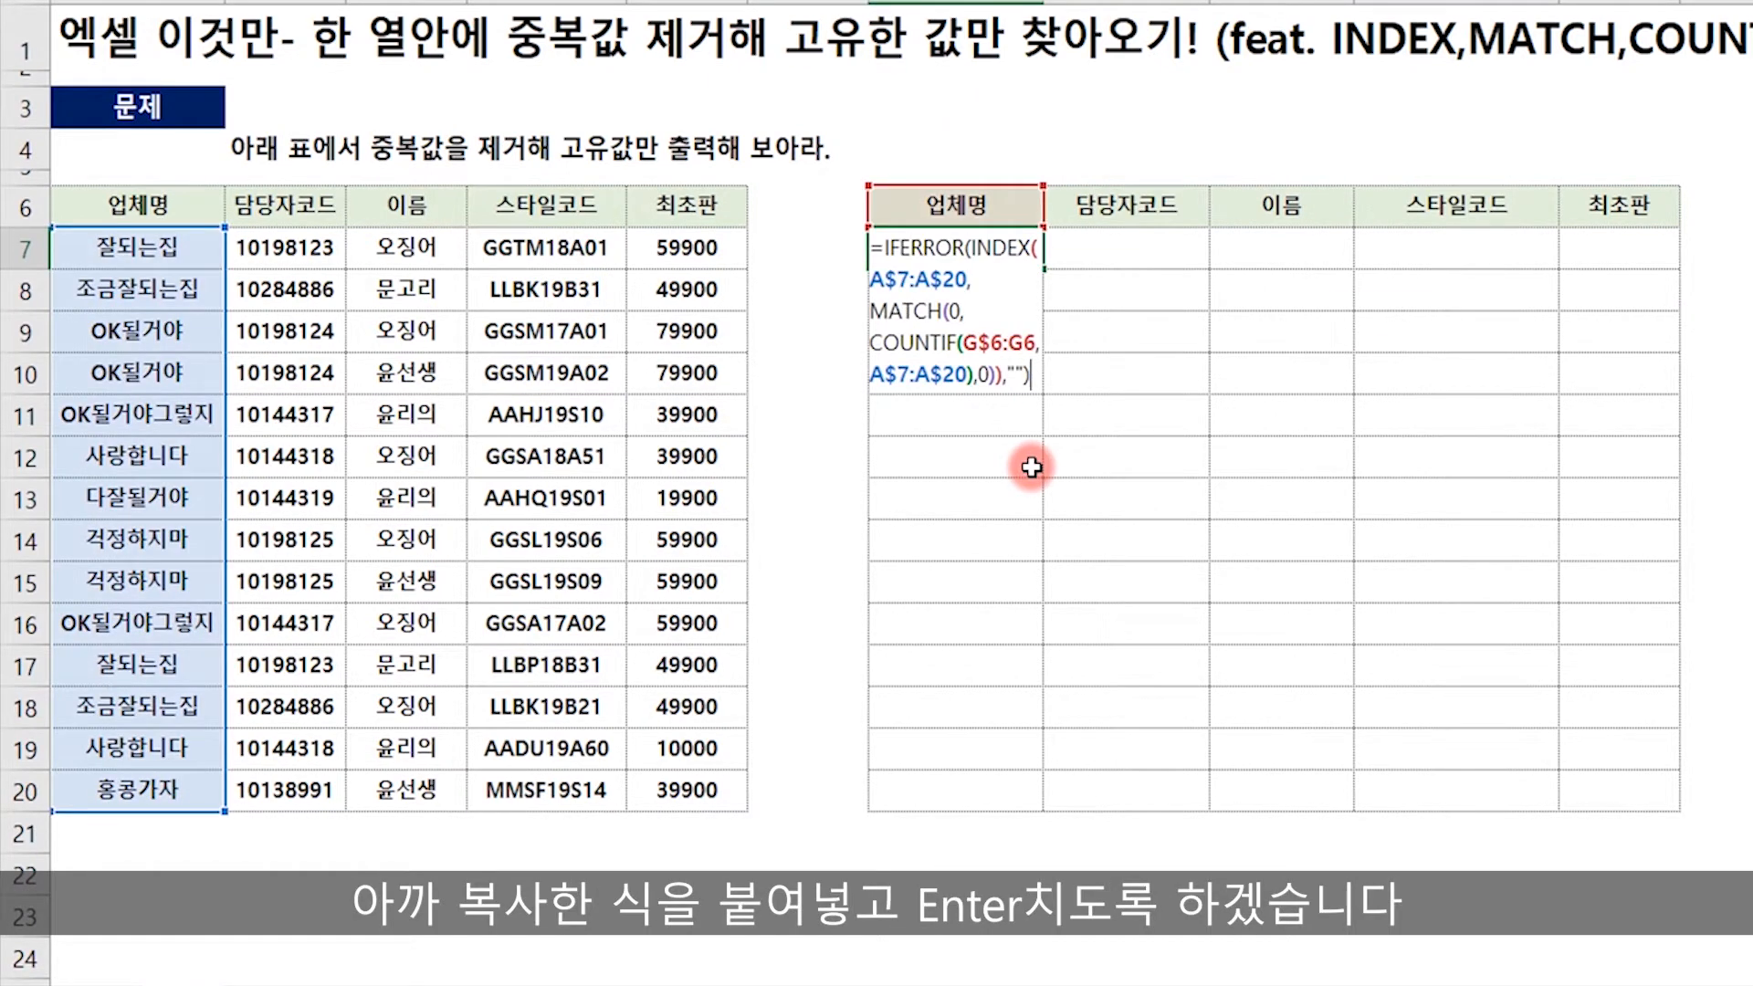
key(Return)
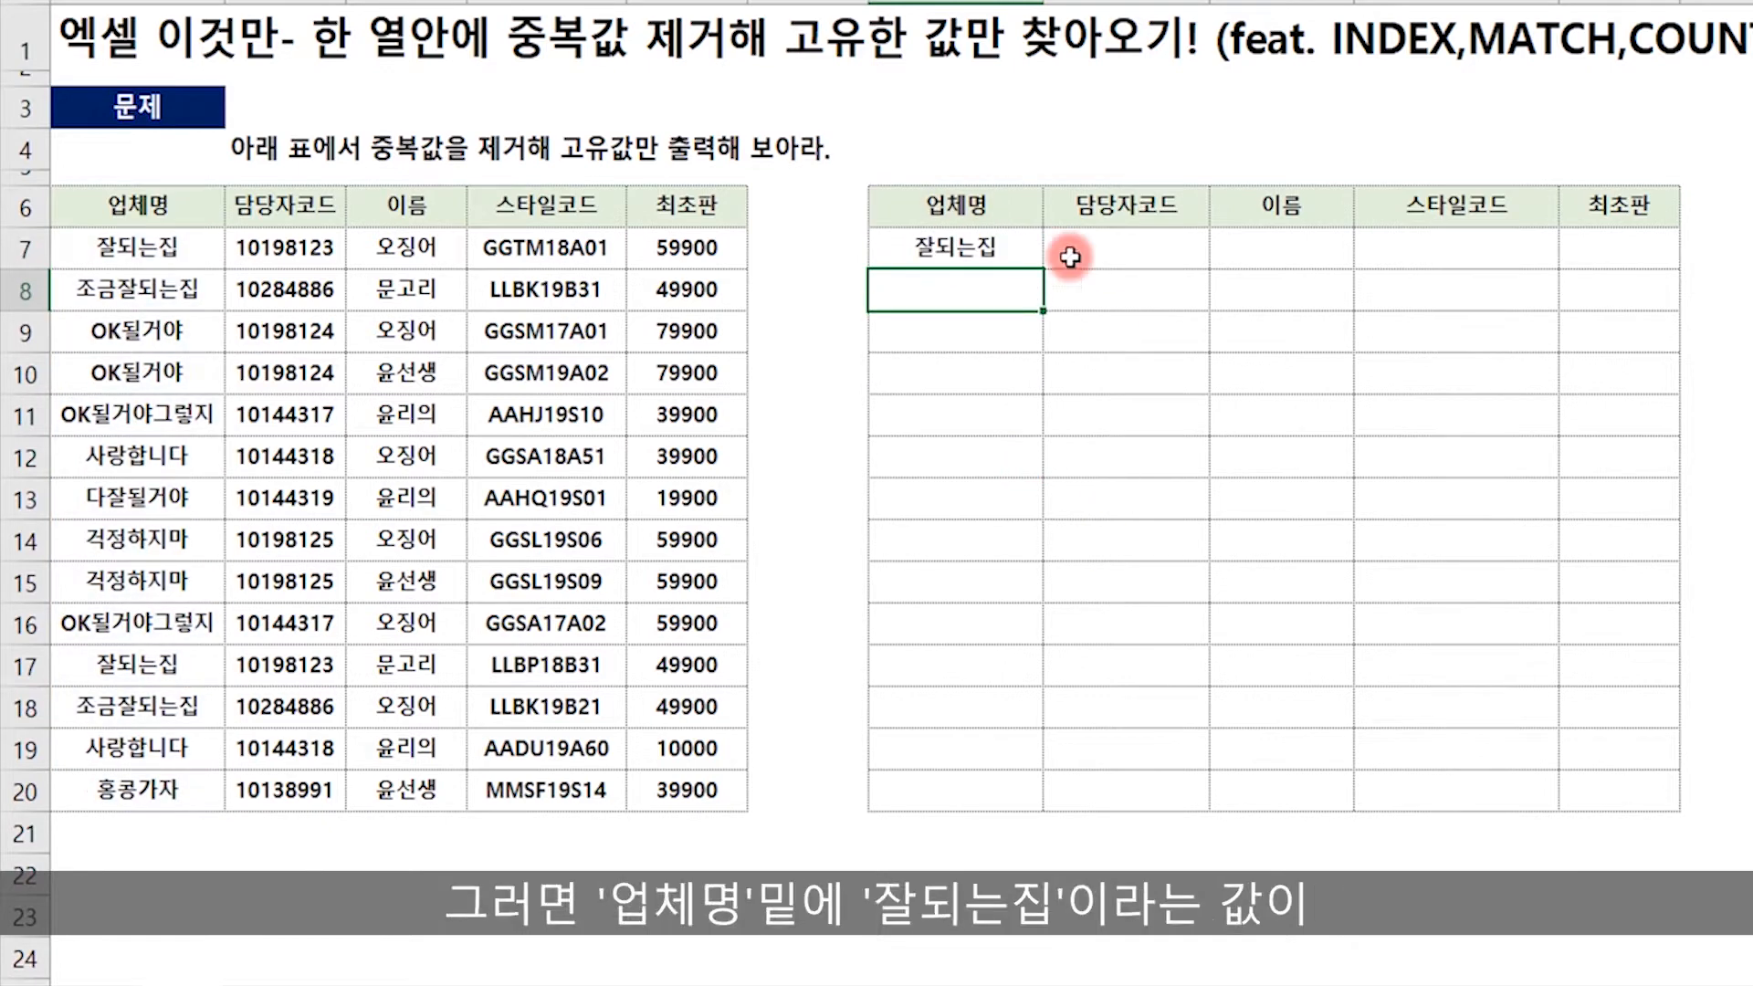
click(959, 247)
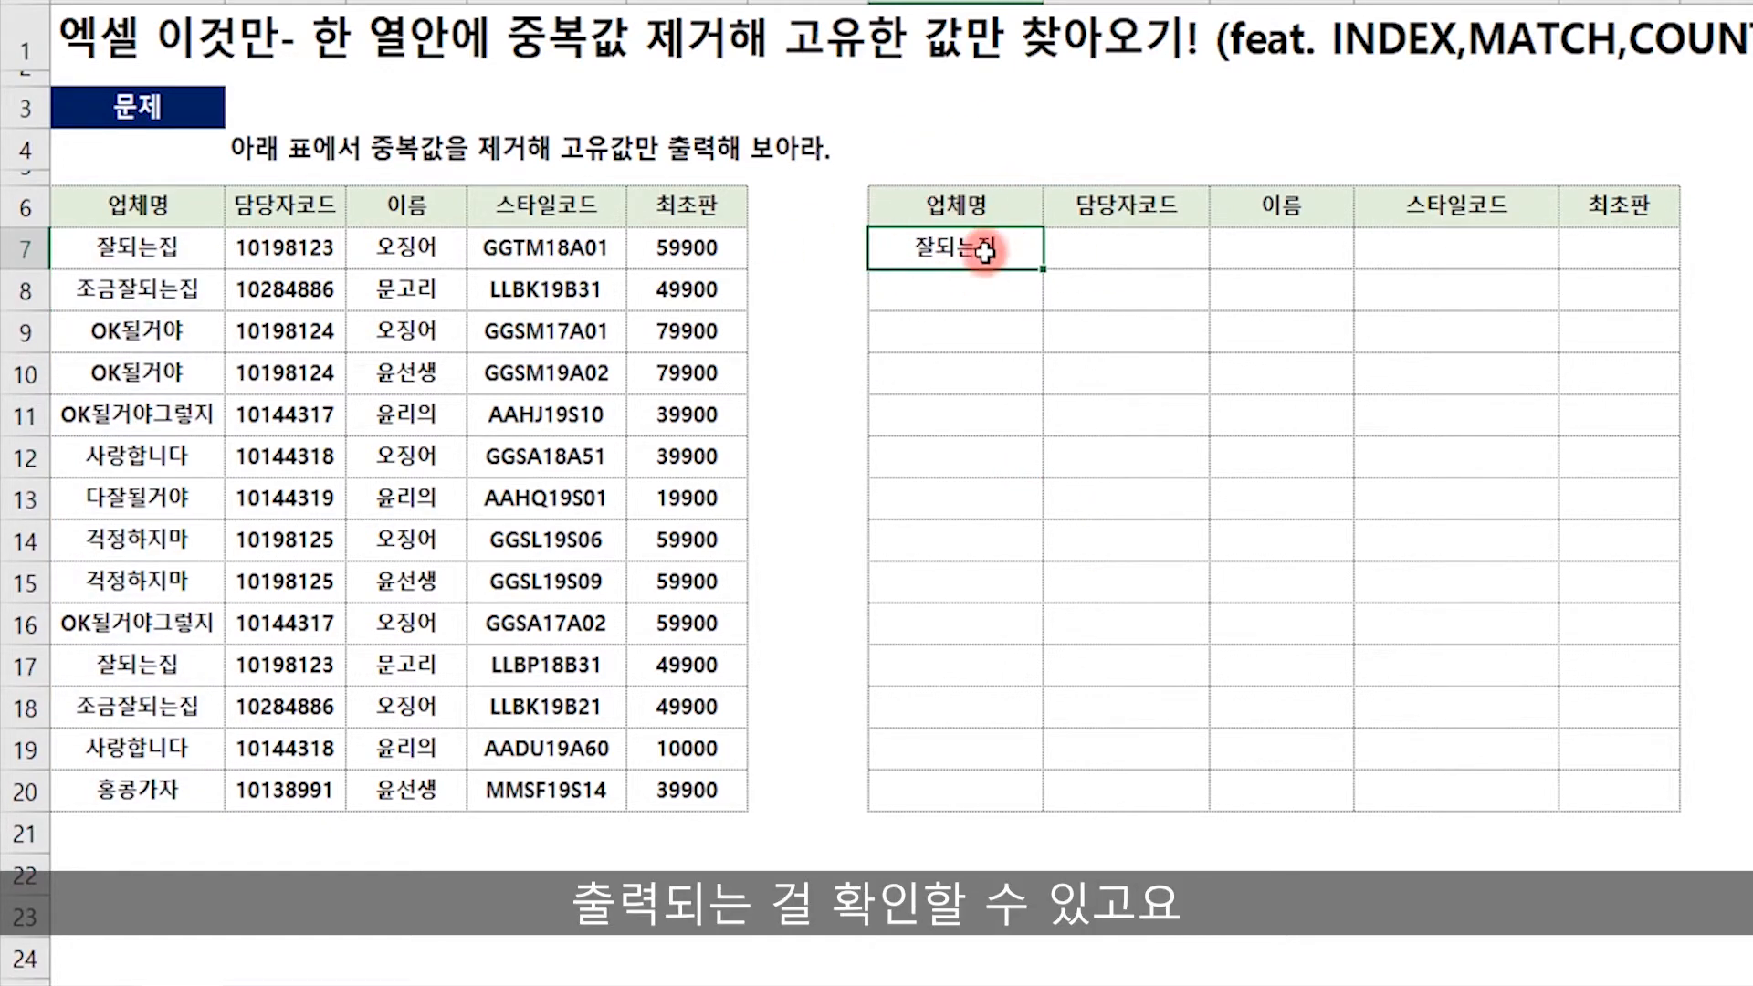
drag(1041, 270, 1036, 787)
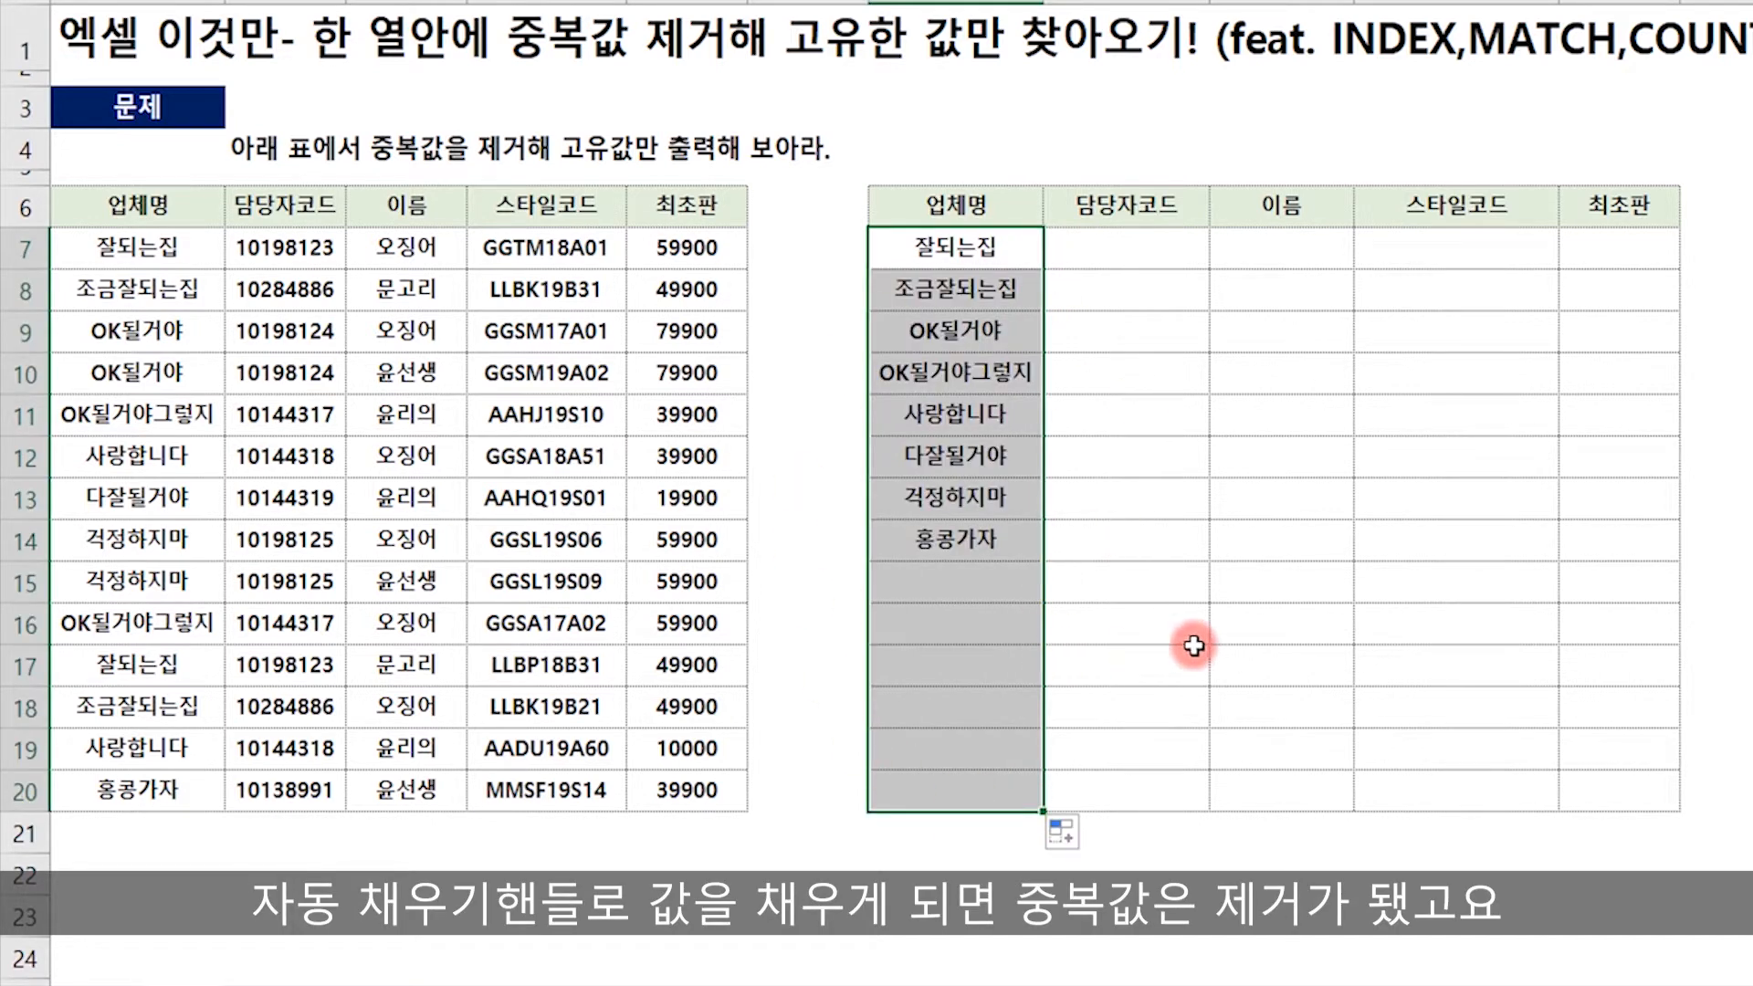
mouse_move(74, 214)
mouse_down()
mouse_move(246, 347)
mouse_move(200, 799)
mouse_up()
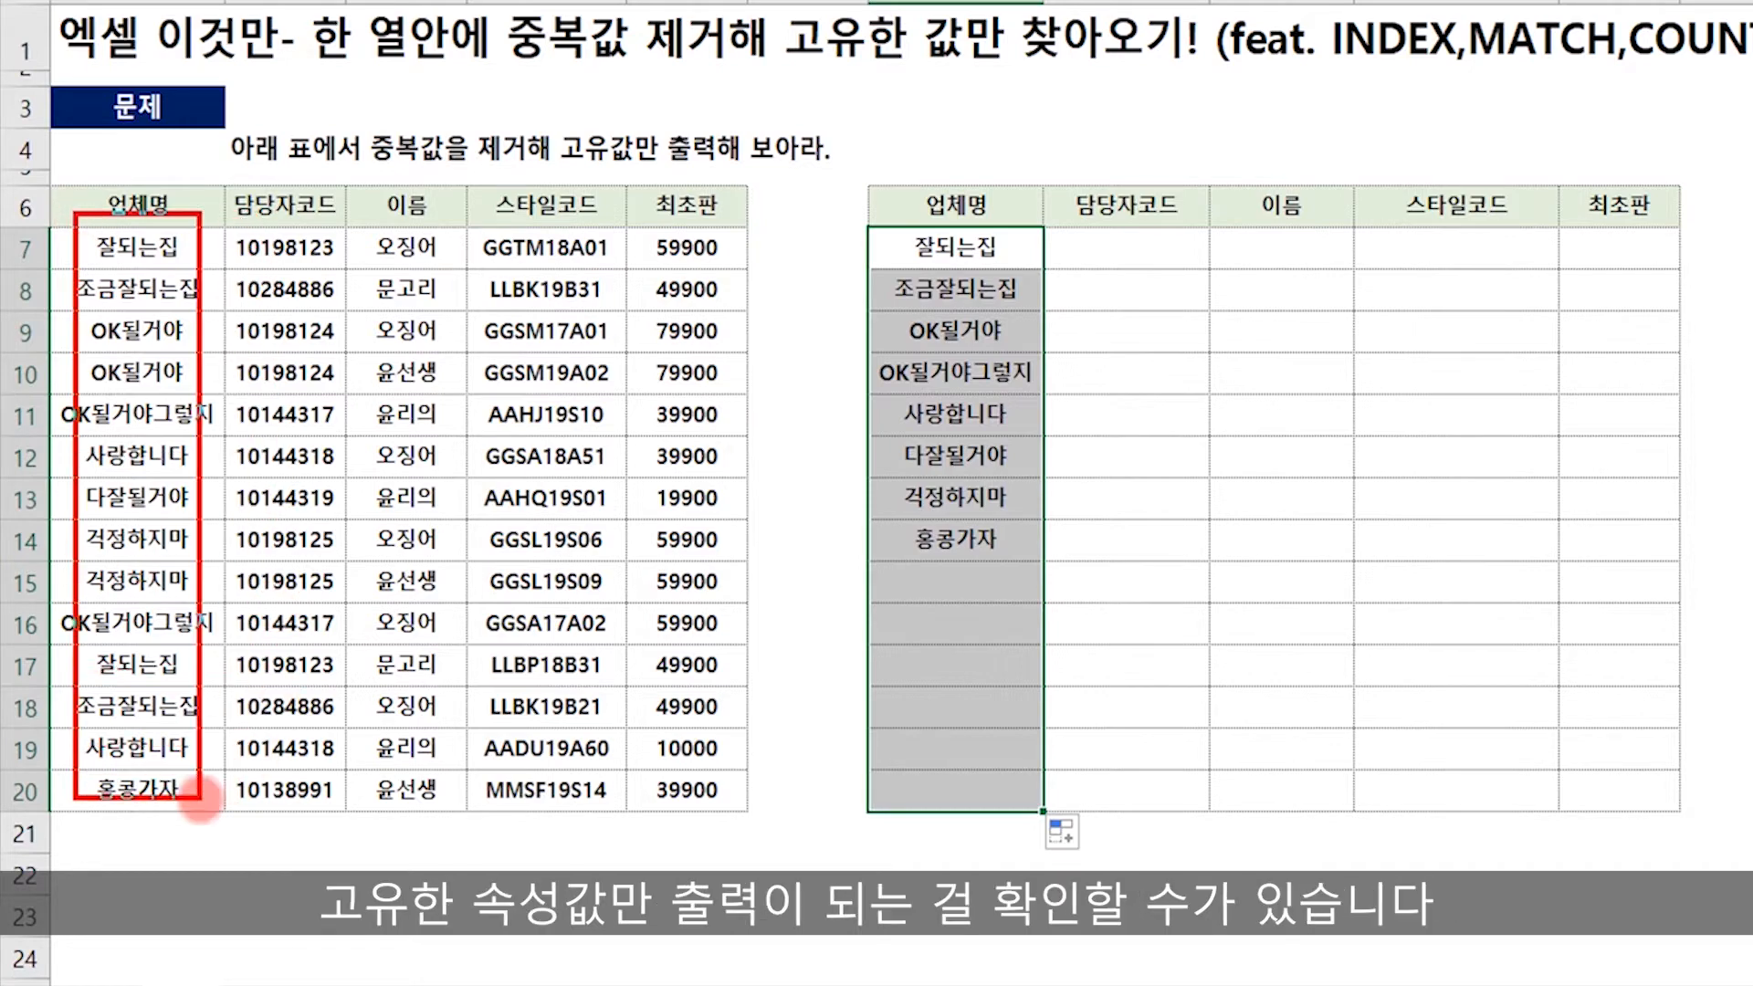
mouse_move(197, 214)
mouse_down()
mouse_move(620, 296)
mouse_move(945, 331)
mouse_up()
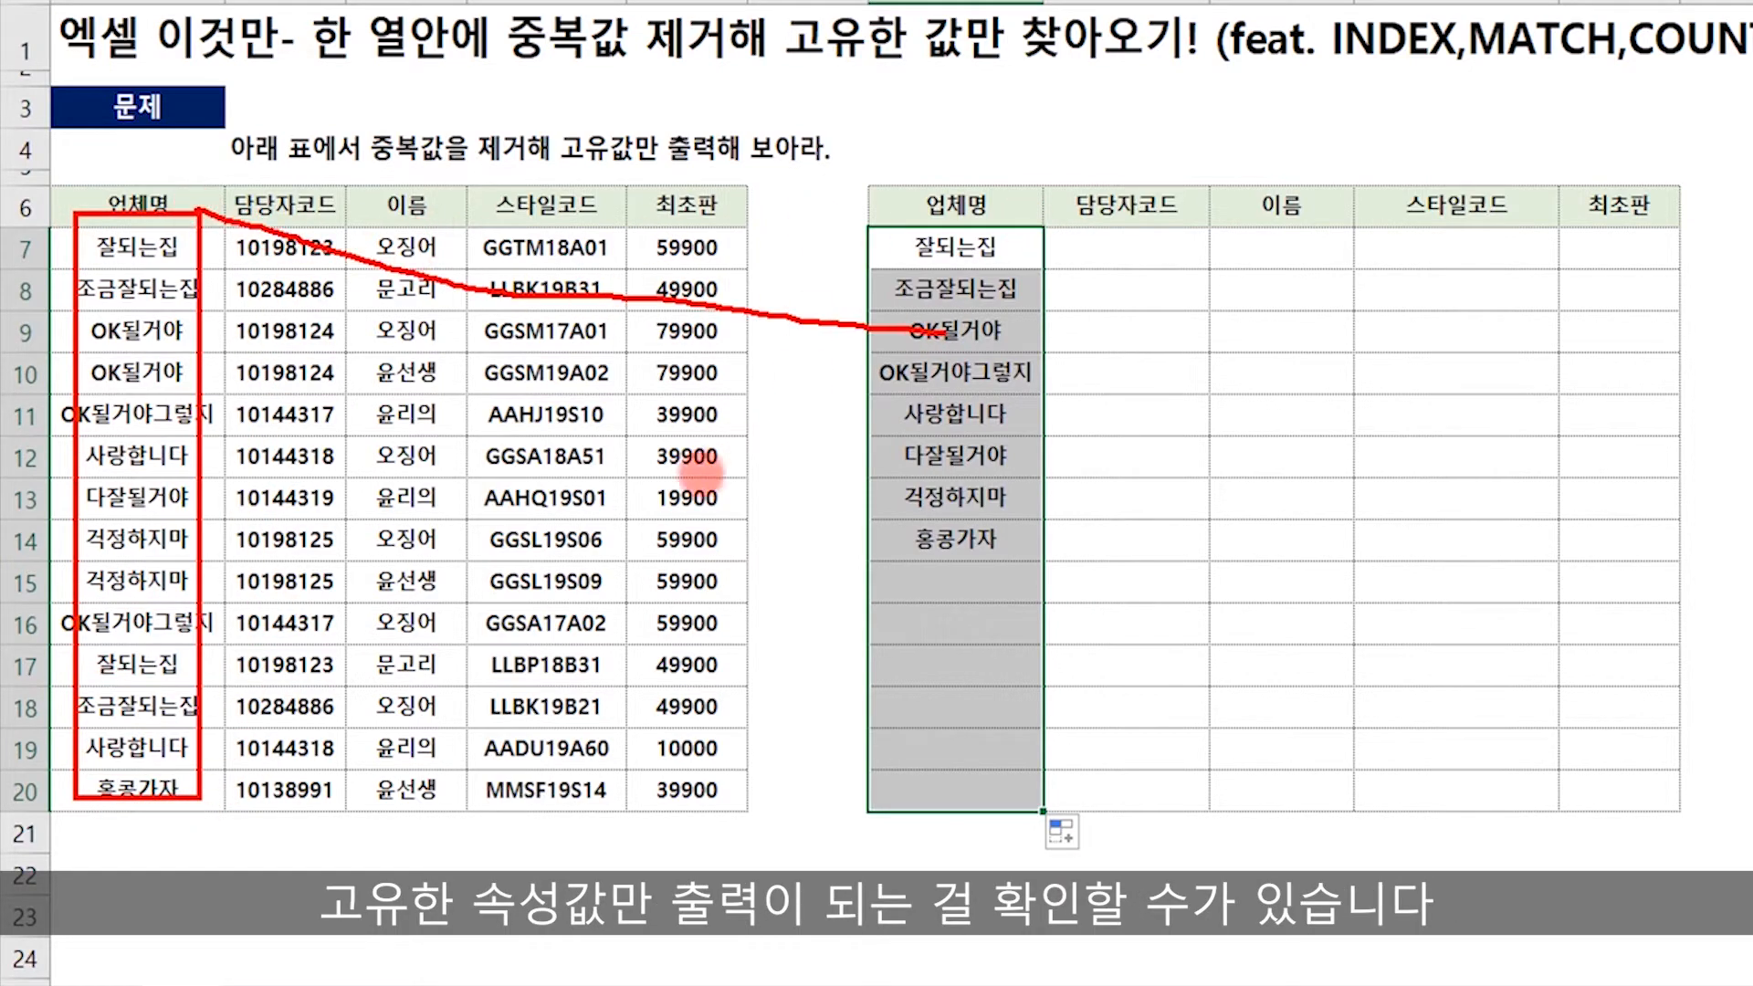
mouse_move(201, 794)
mouse_down()
mouse_move(782, 579)
mouse_move(899, 506)
mouse_up()
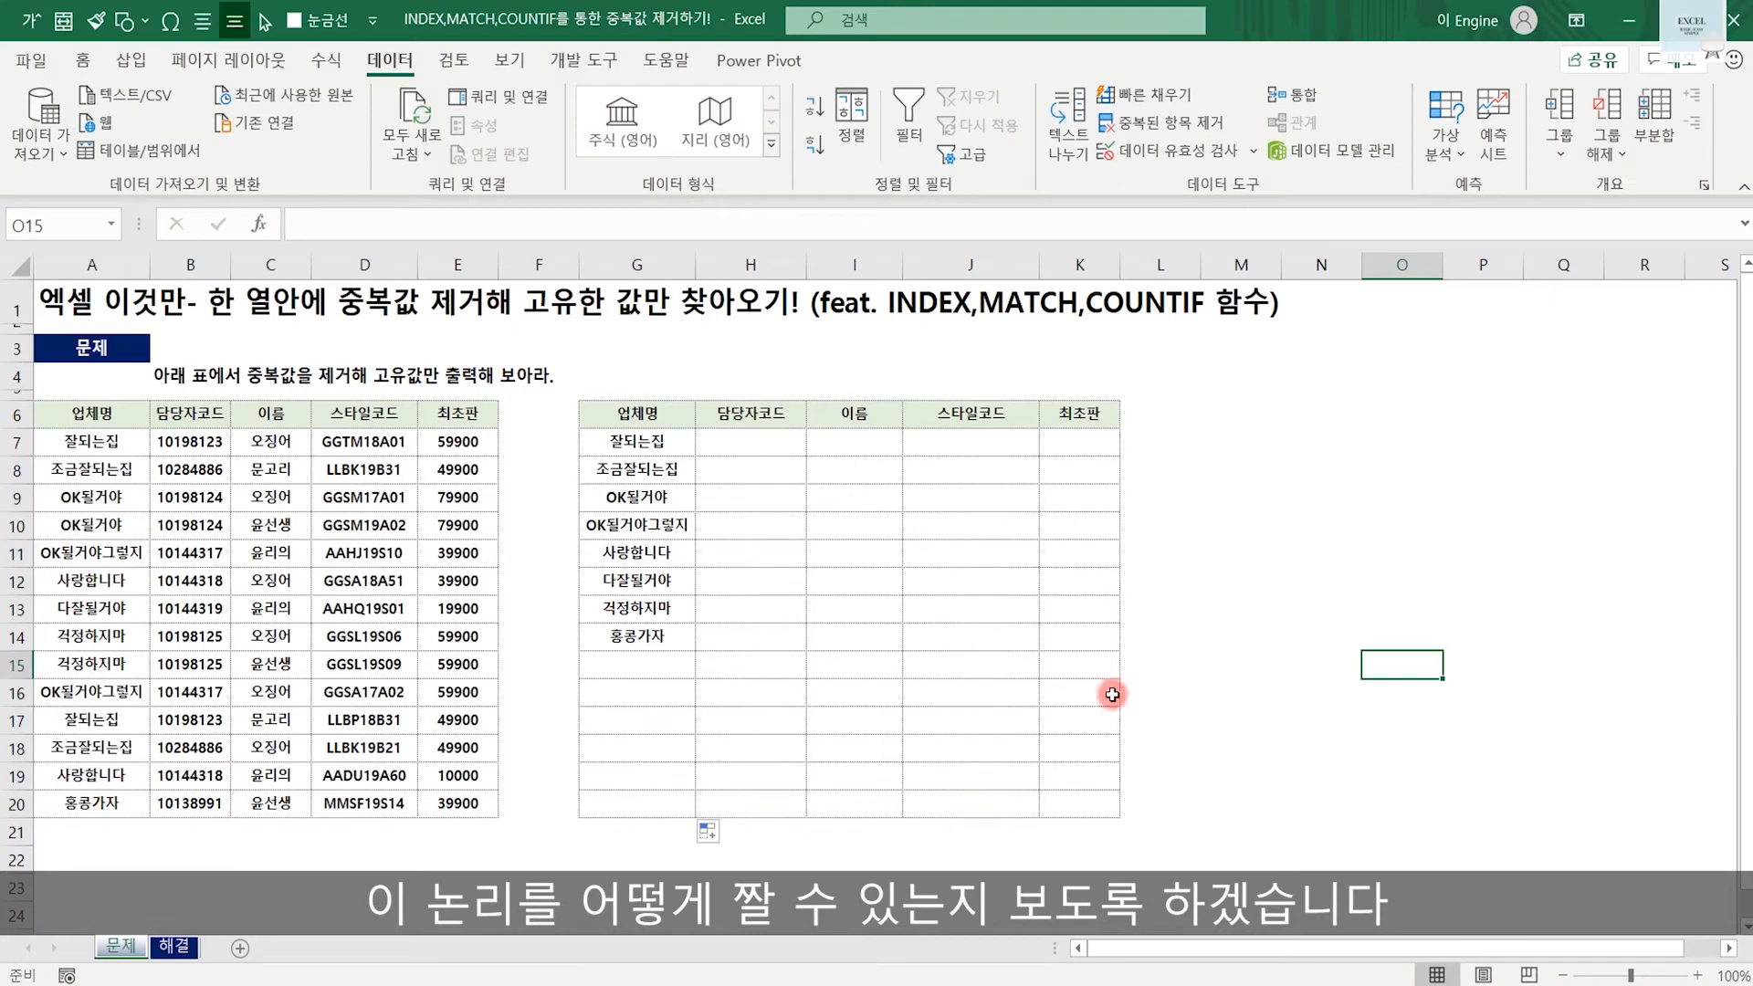
Copy the formula text =IFERROR(INDEX(A$7:A$20,MATCH(0,COUNTIF(G$6:G6,A$7:A$20),0)),"") from G7 into the empty cell M7.
click(658, 443)
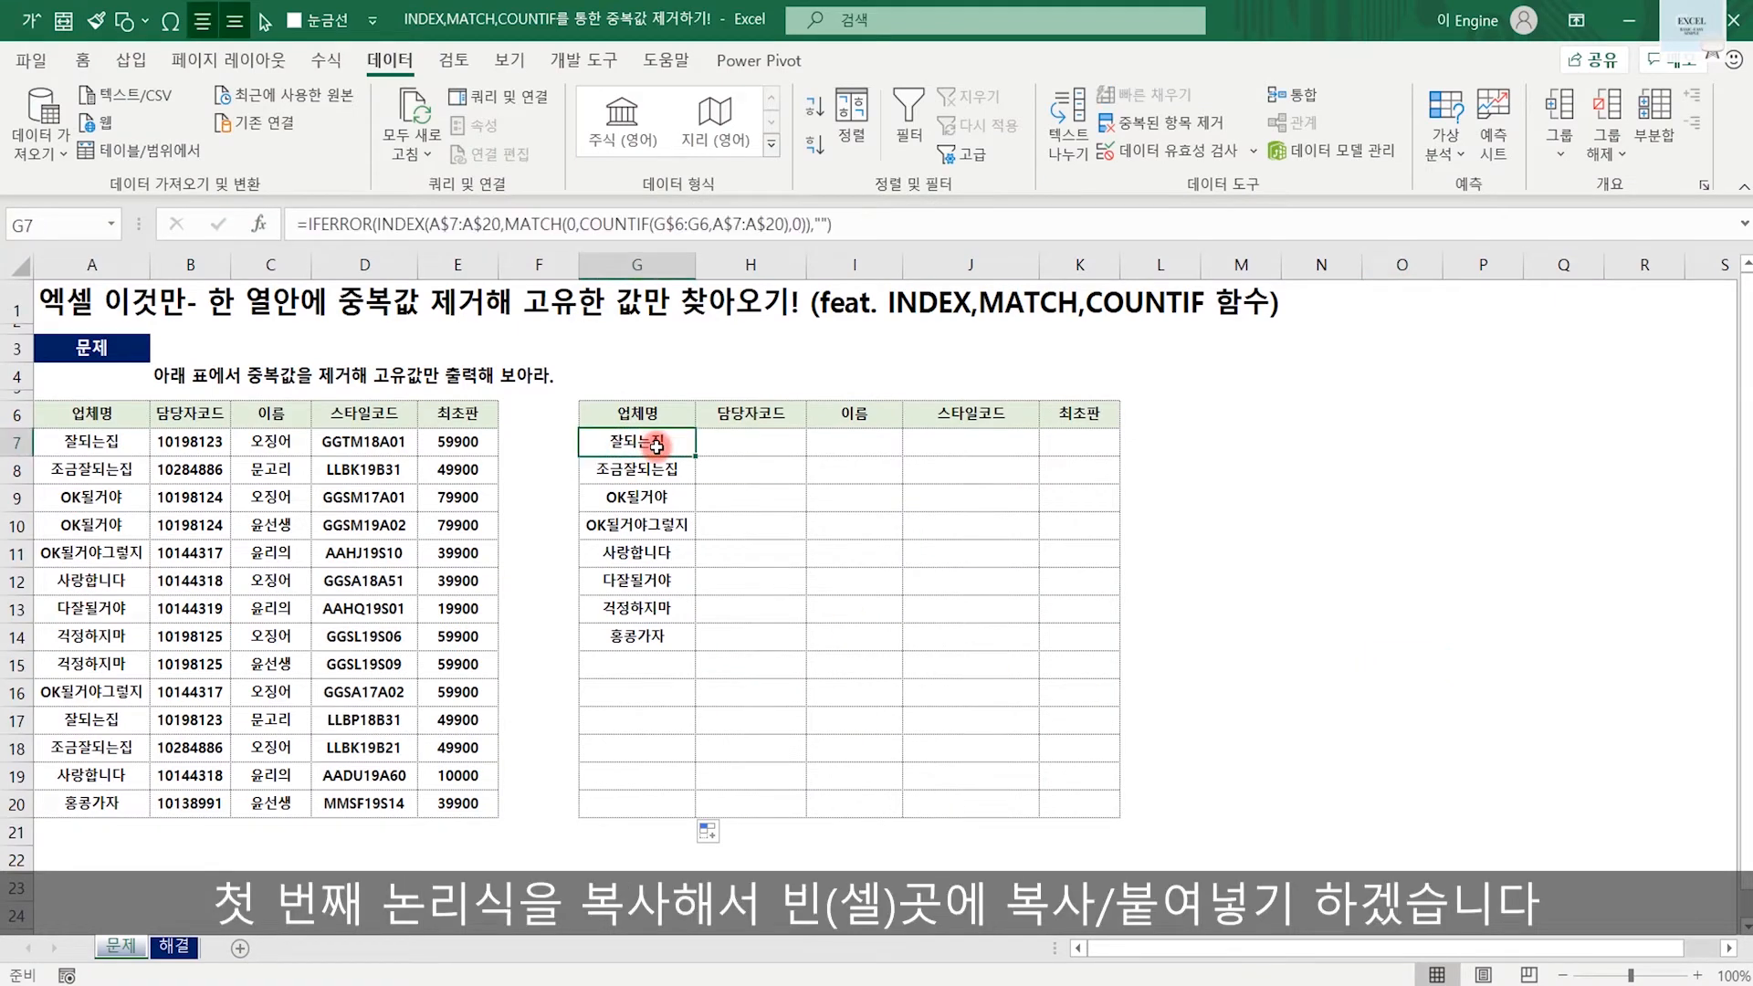
drag(858, 224, 118, 227)
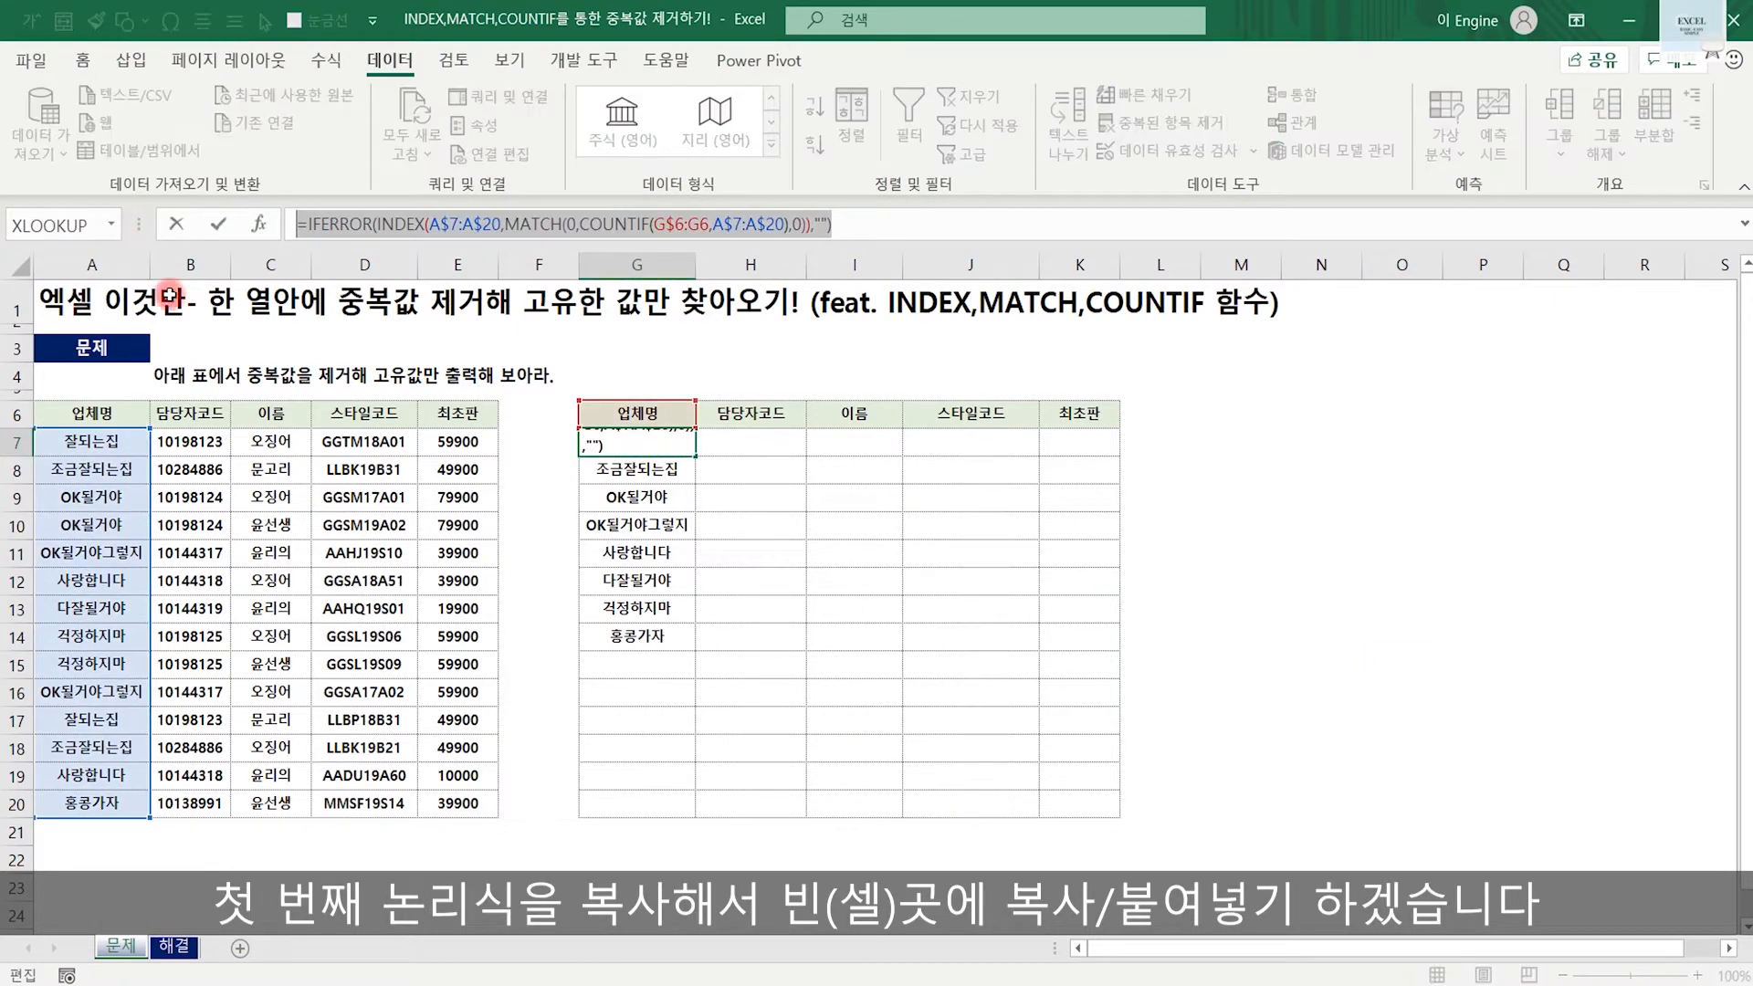
key(Escape)
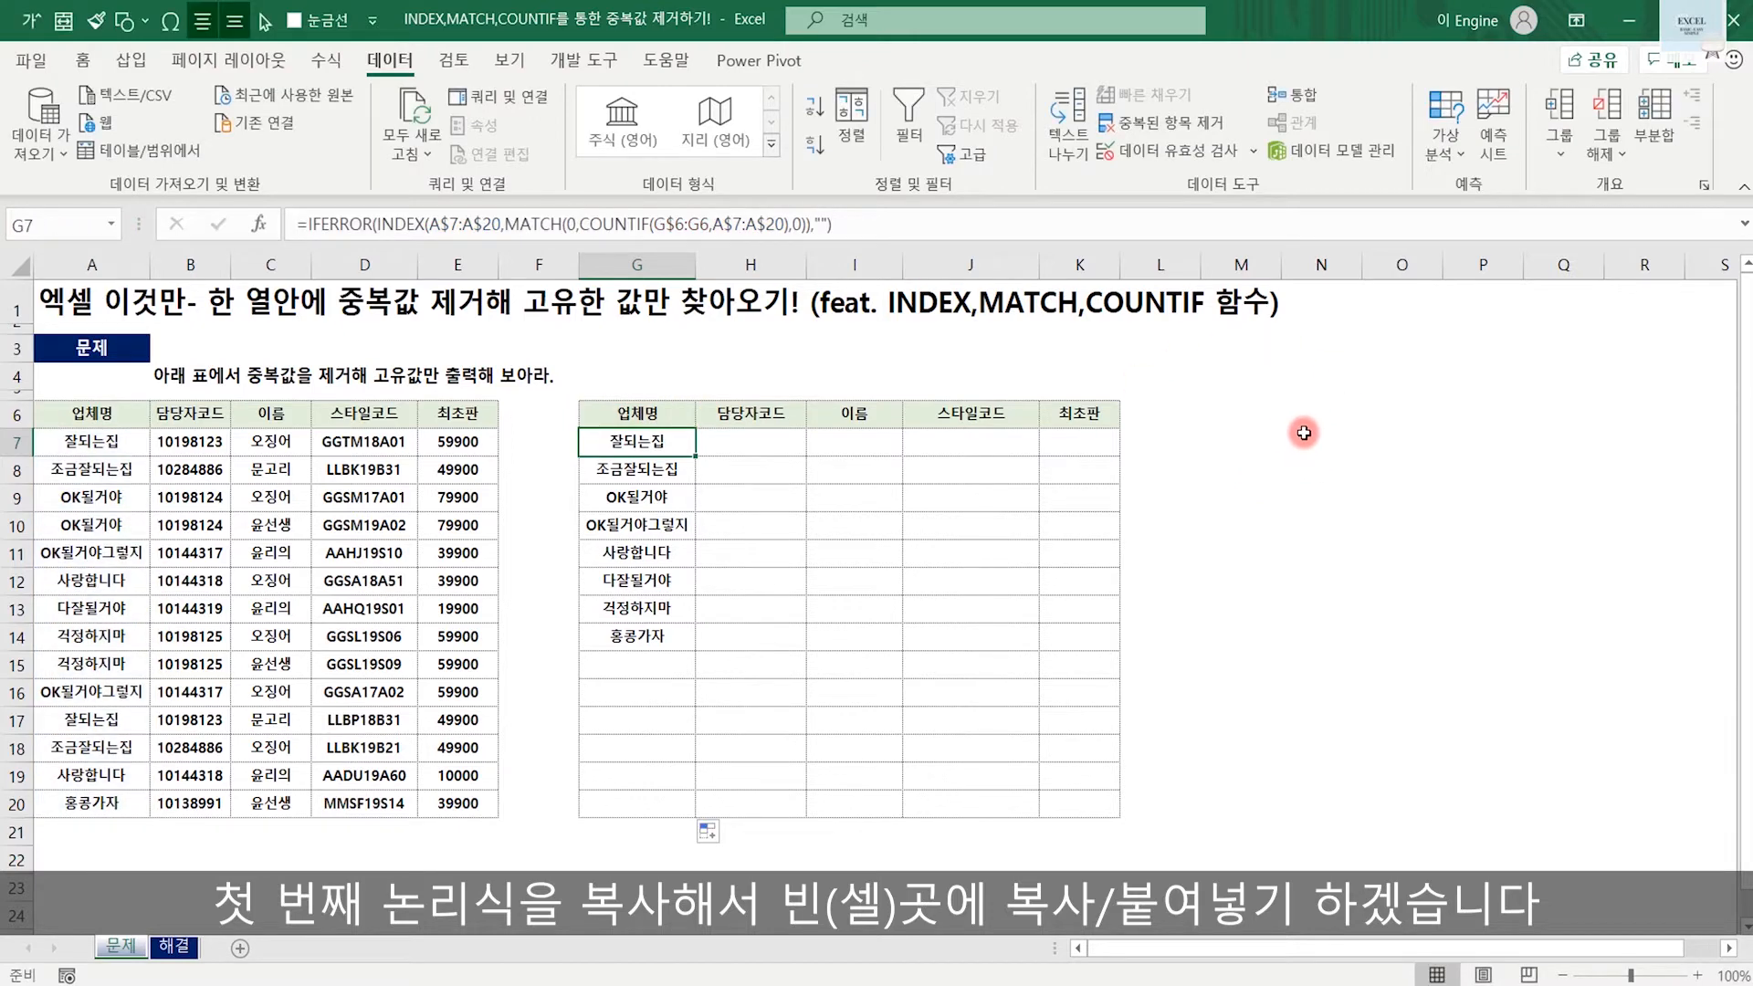
click(1276, 444)
key(ctrl+v)
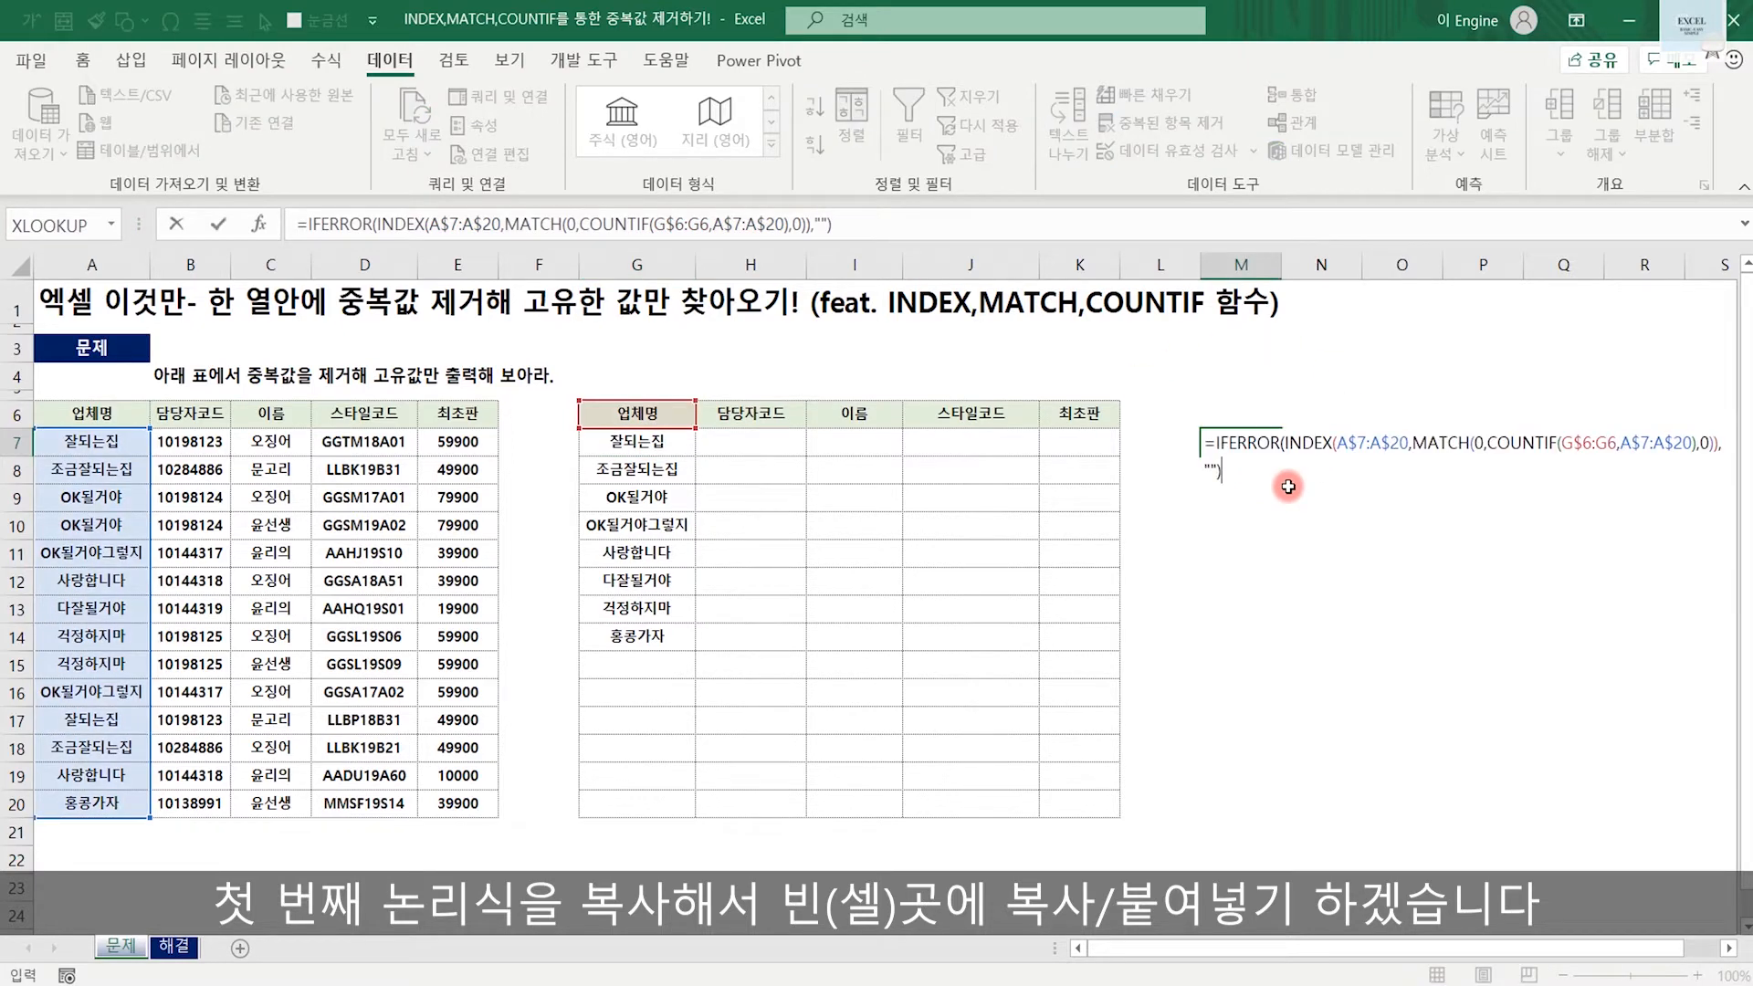
key(Return)
key(Up)
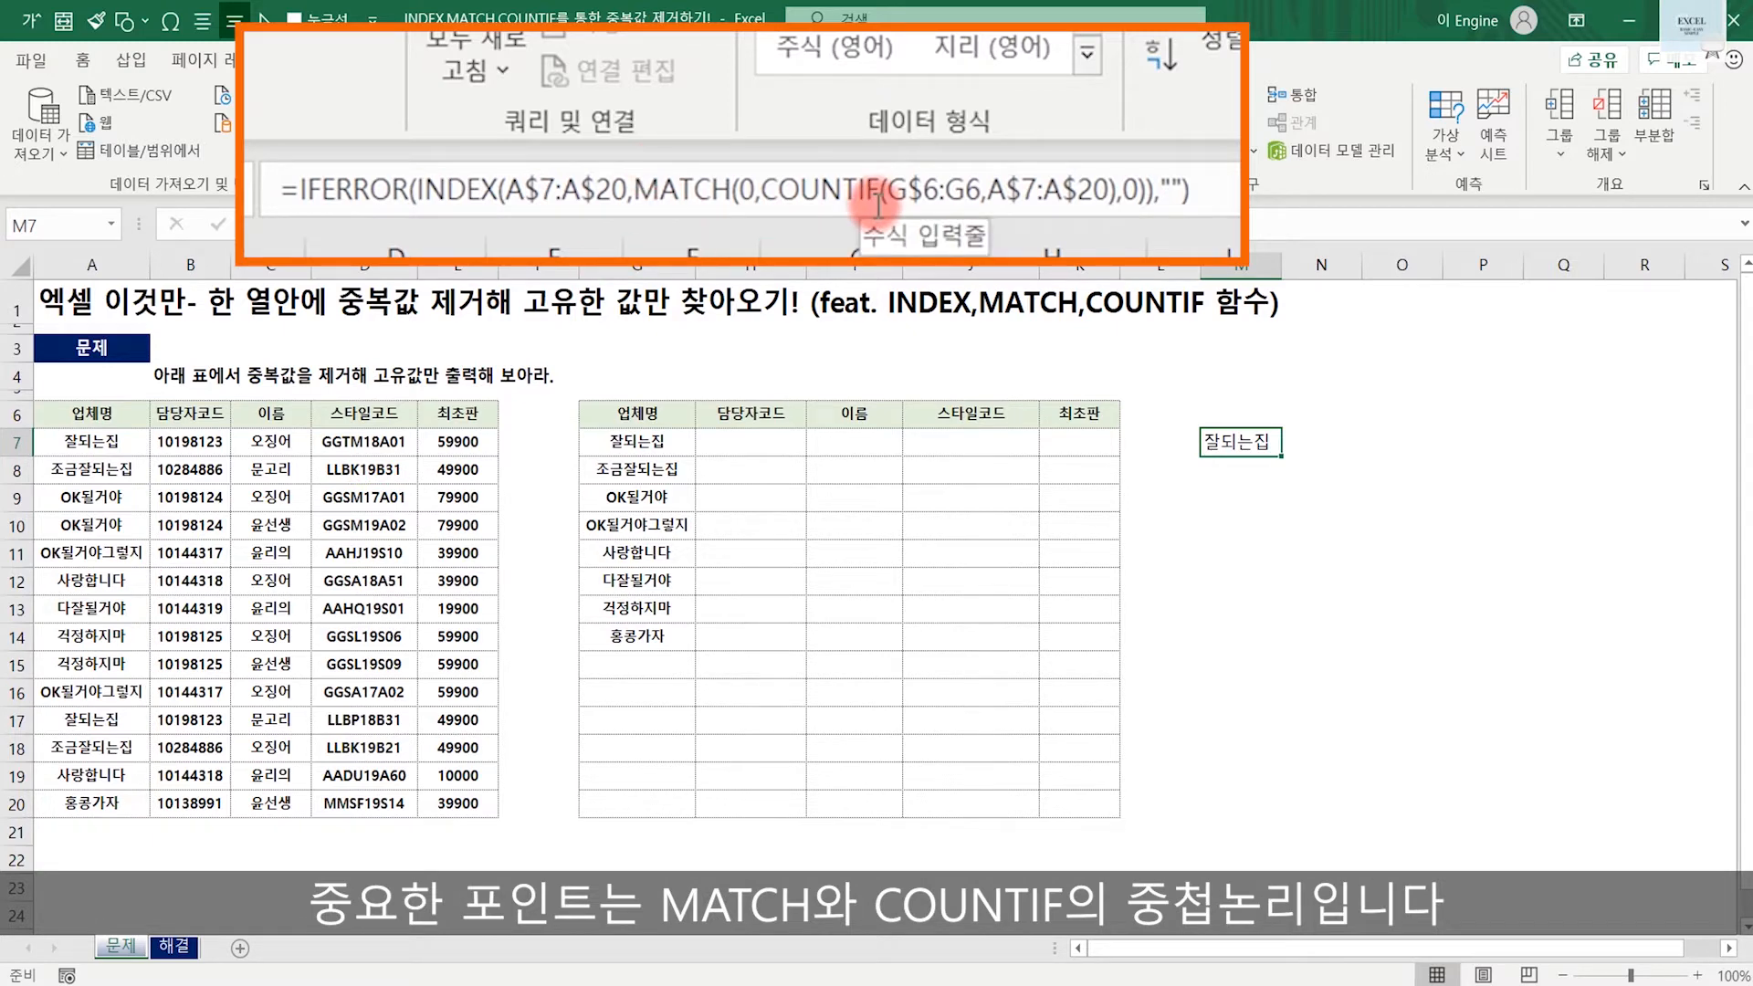
Copy the MATCH part of the M7 formula and enter it in O7 as =MATCH(0,COUNTIF(G$6:G6,A$7:A$20),0).
drag(635, 189, 1109, 183)
key(ctrl+c)
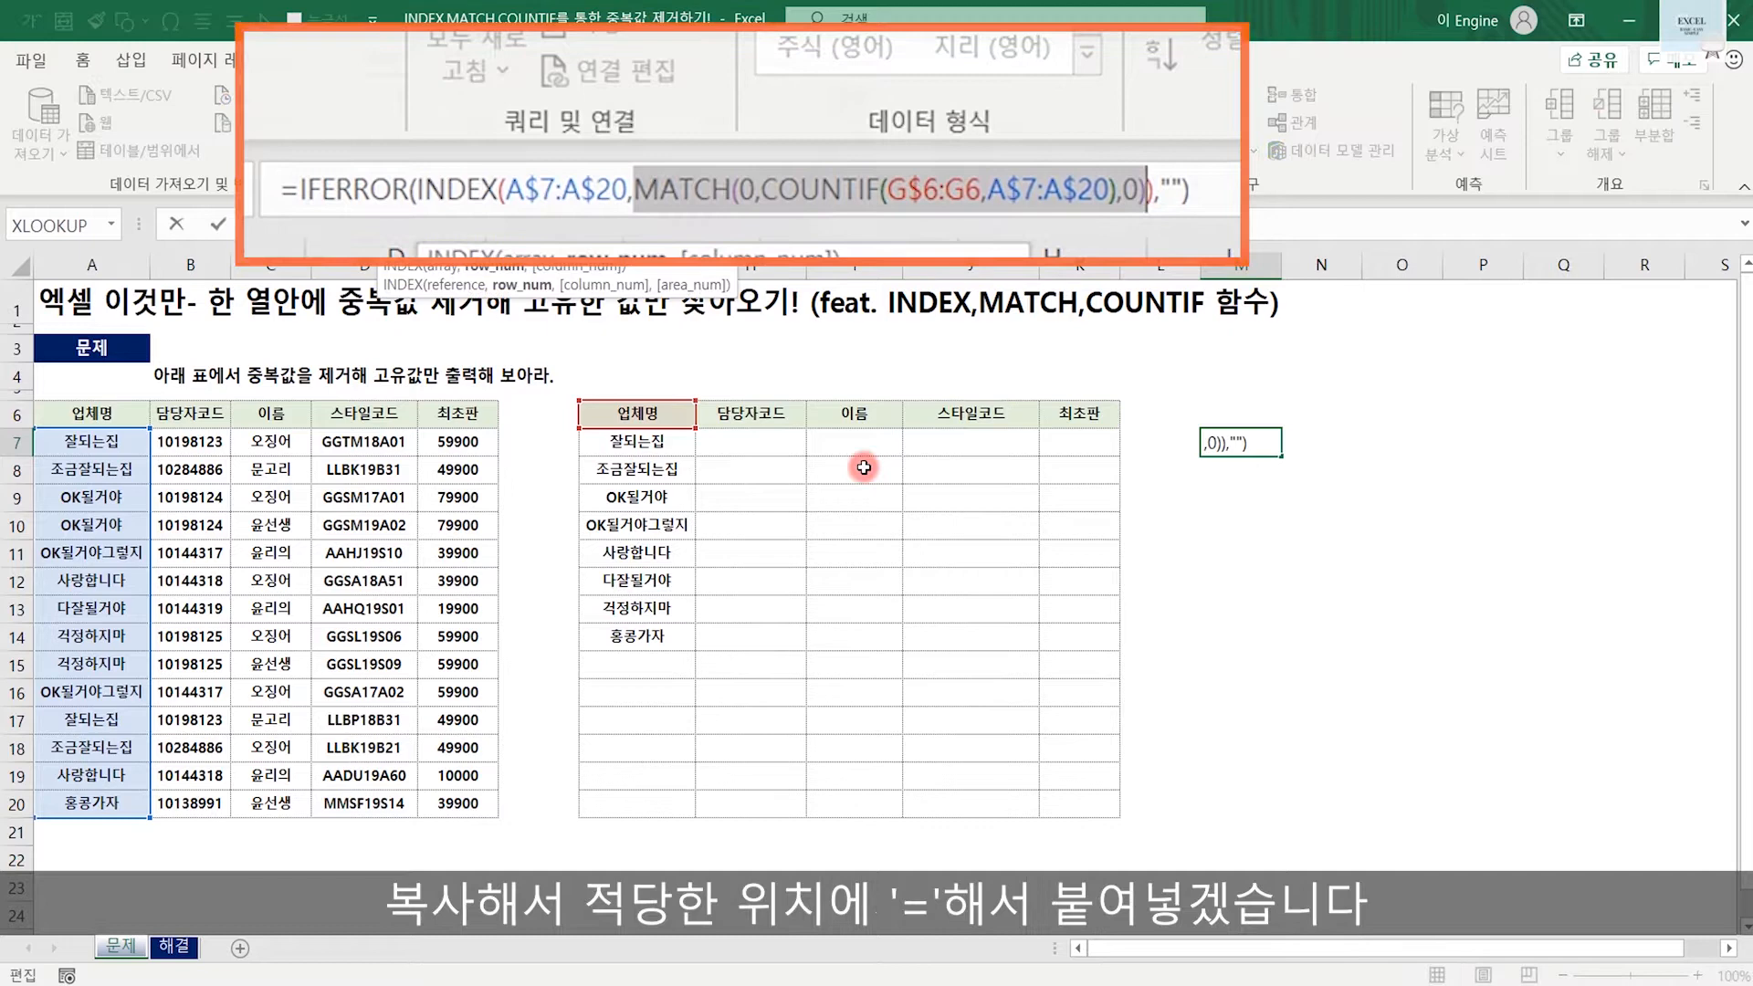
key(Escape)
click(1387, 440)
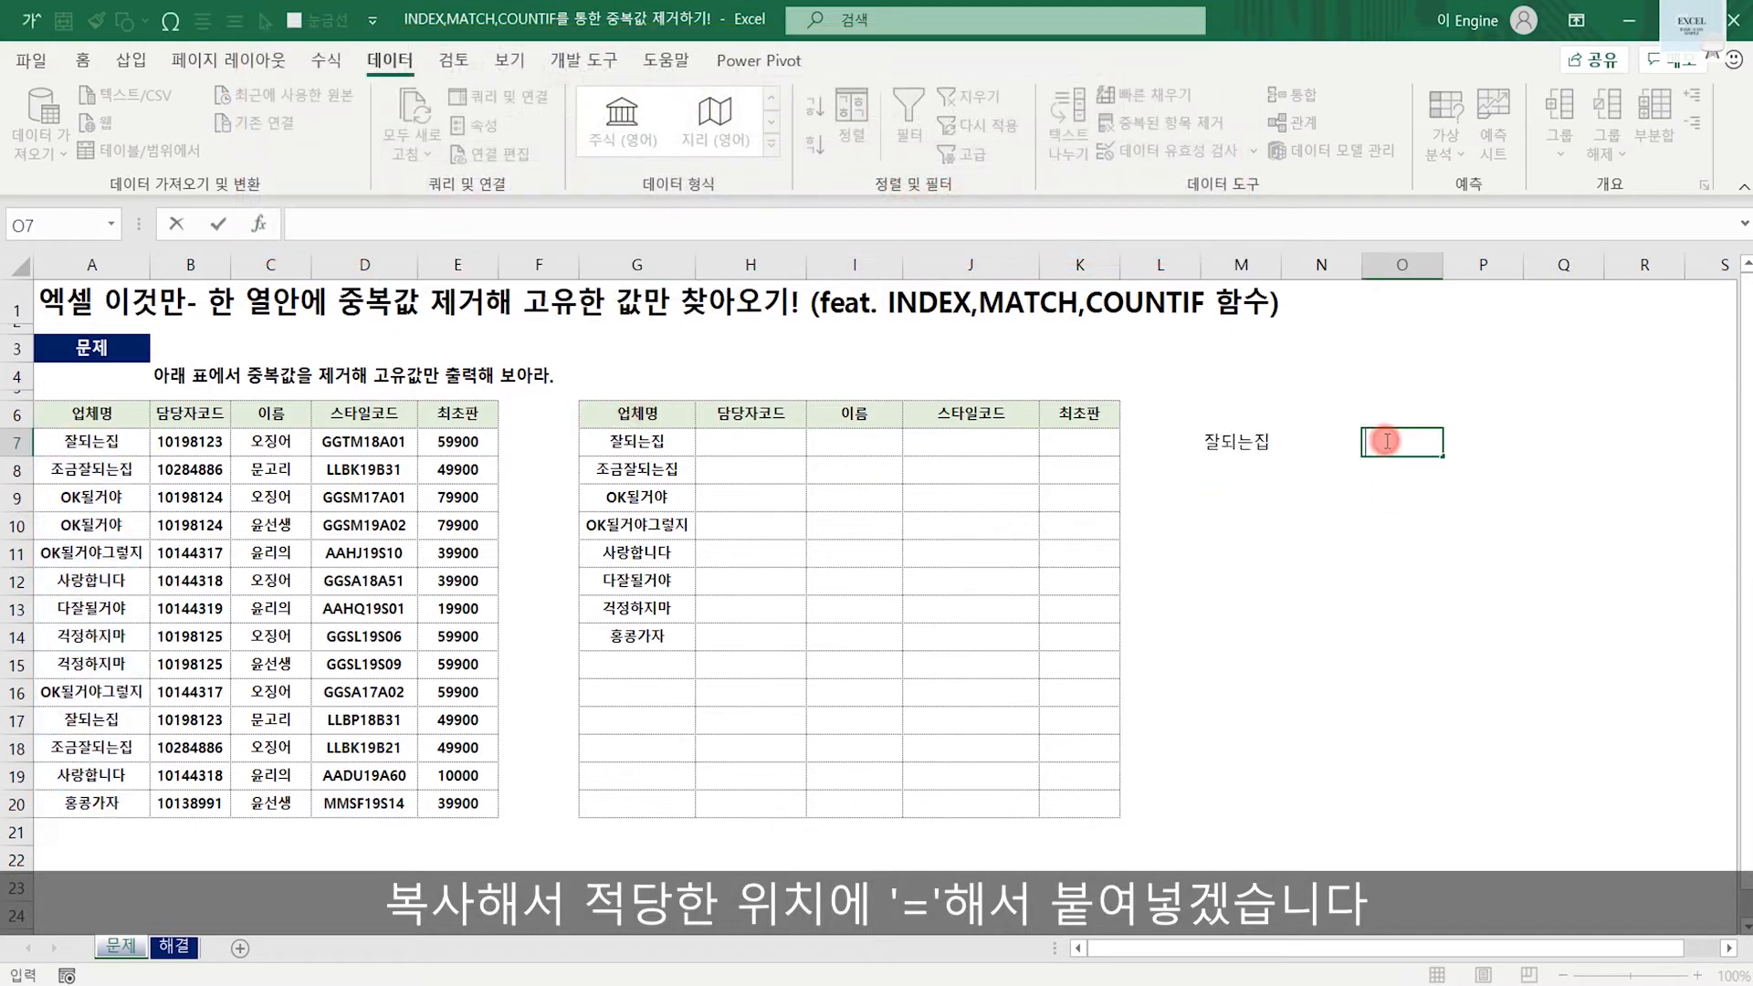
double_click(1387, 441)
key(ctrl+v)
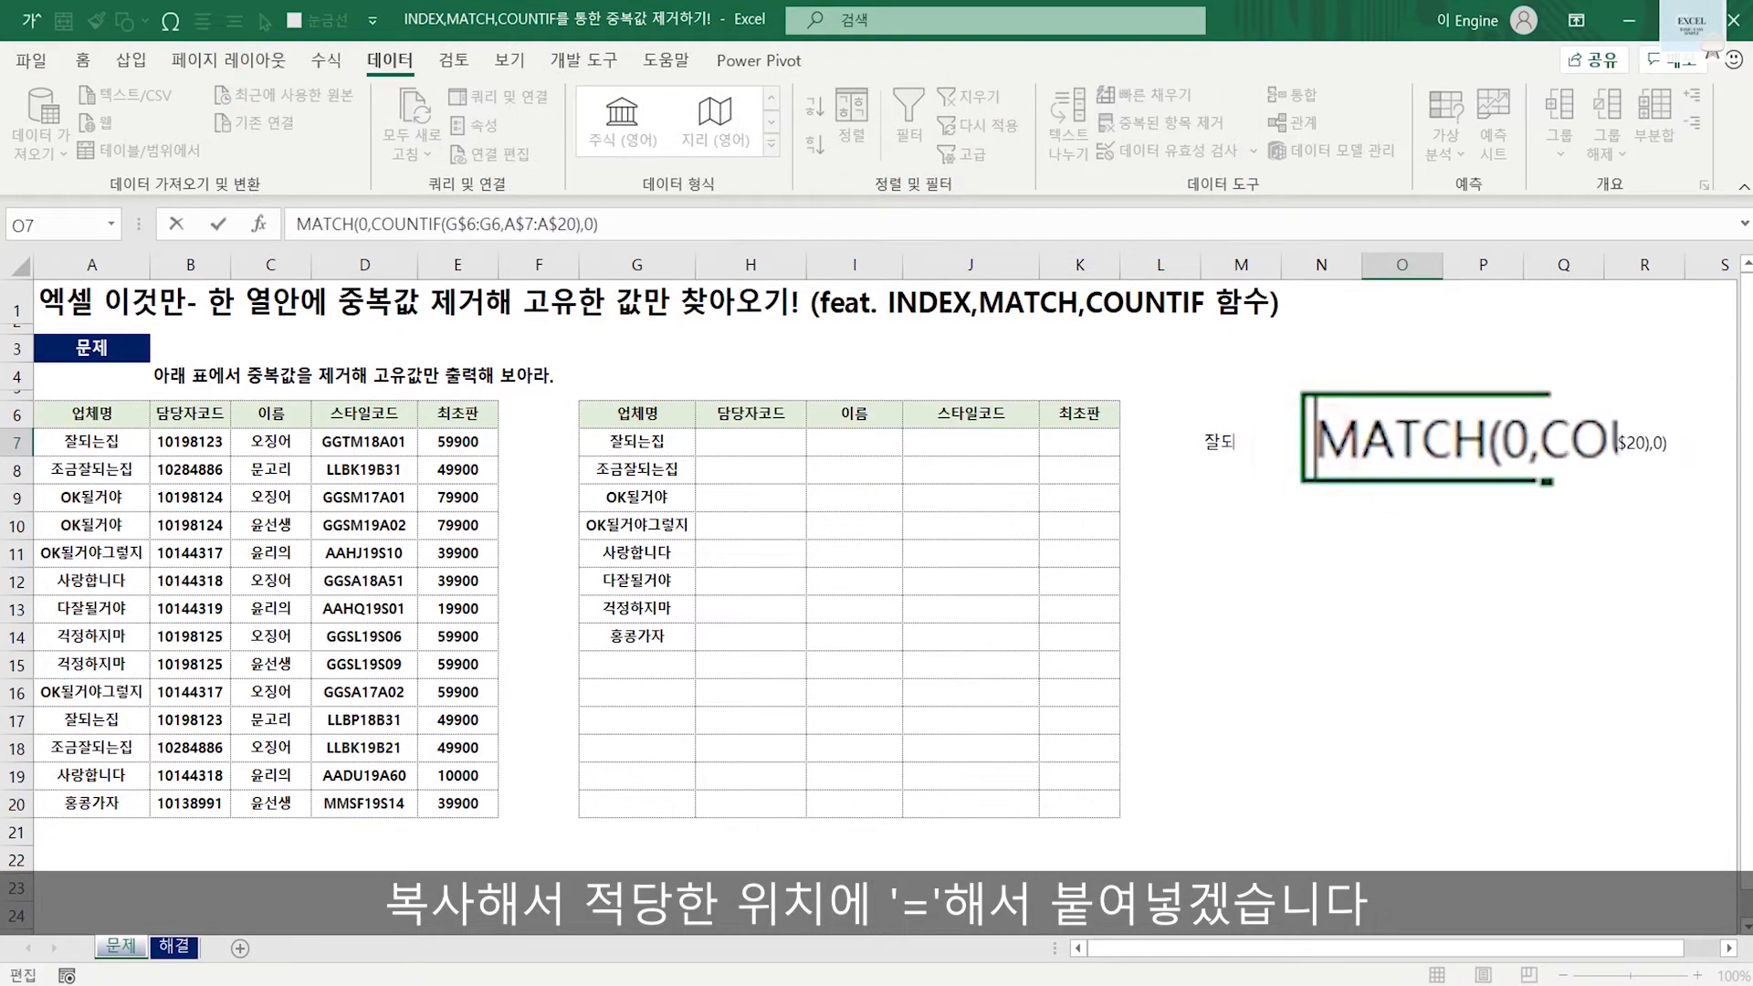
text(=)
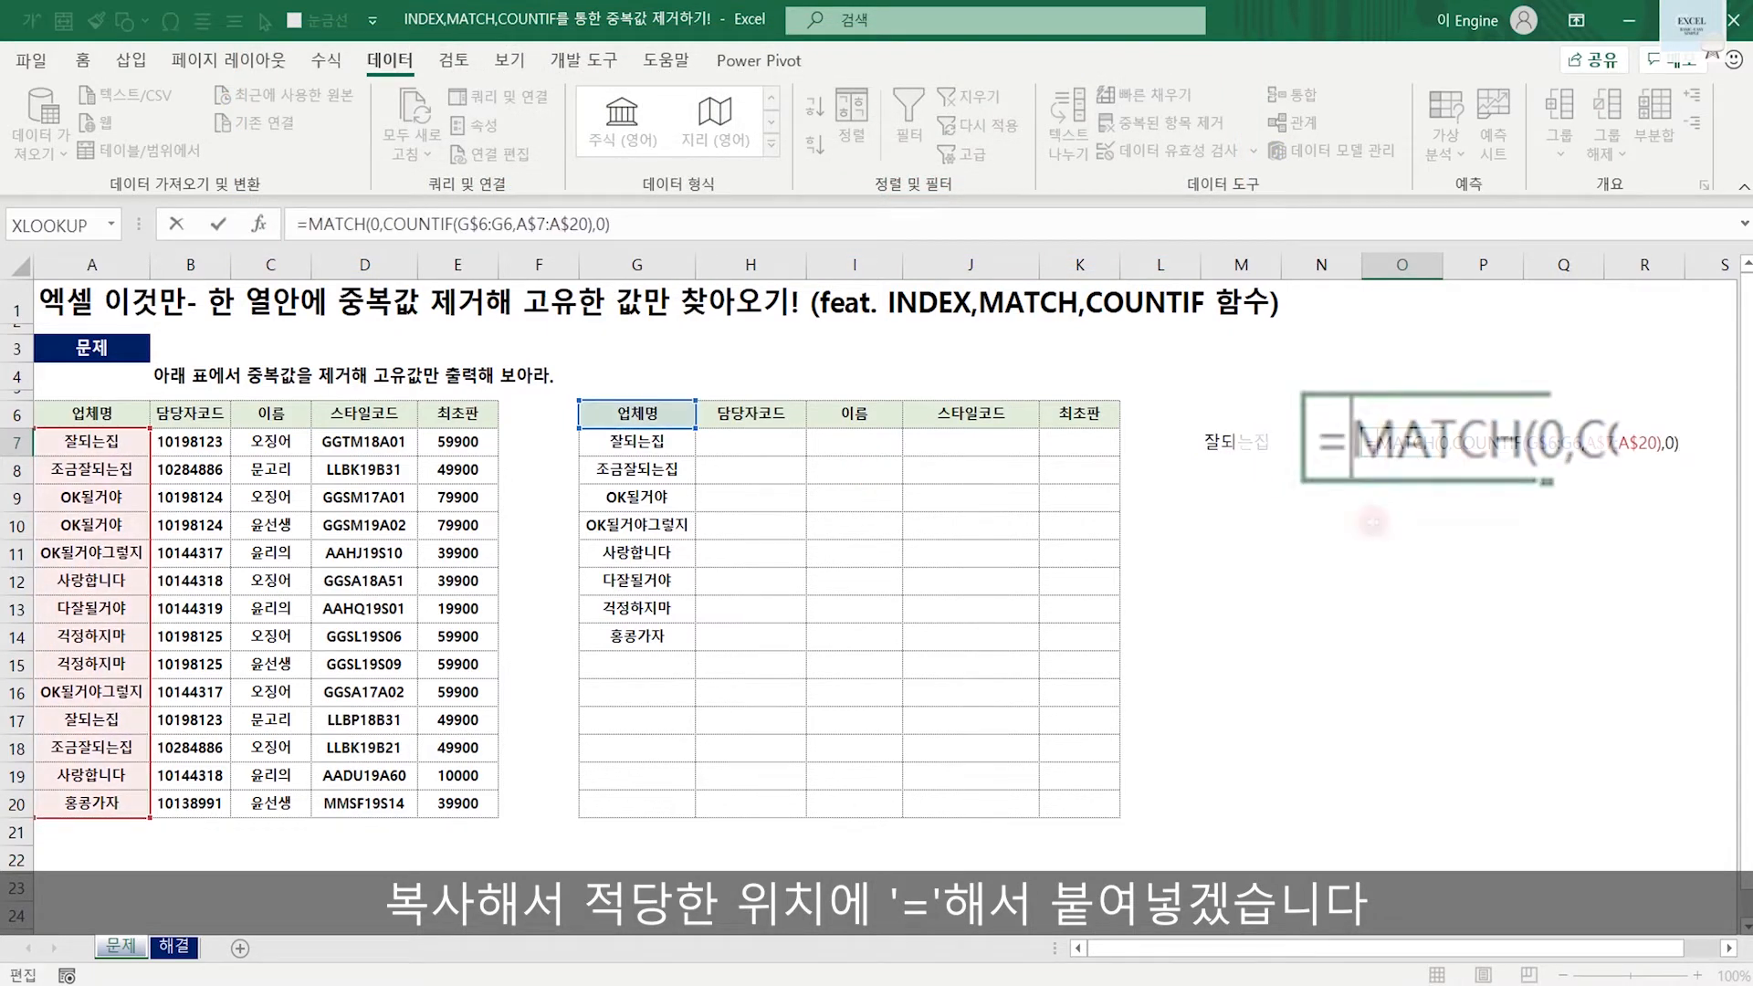
key(Return)
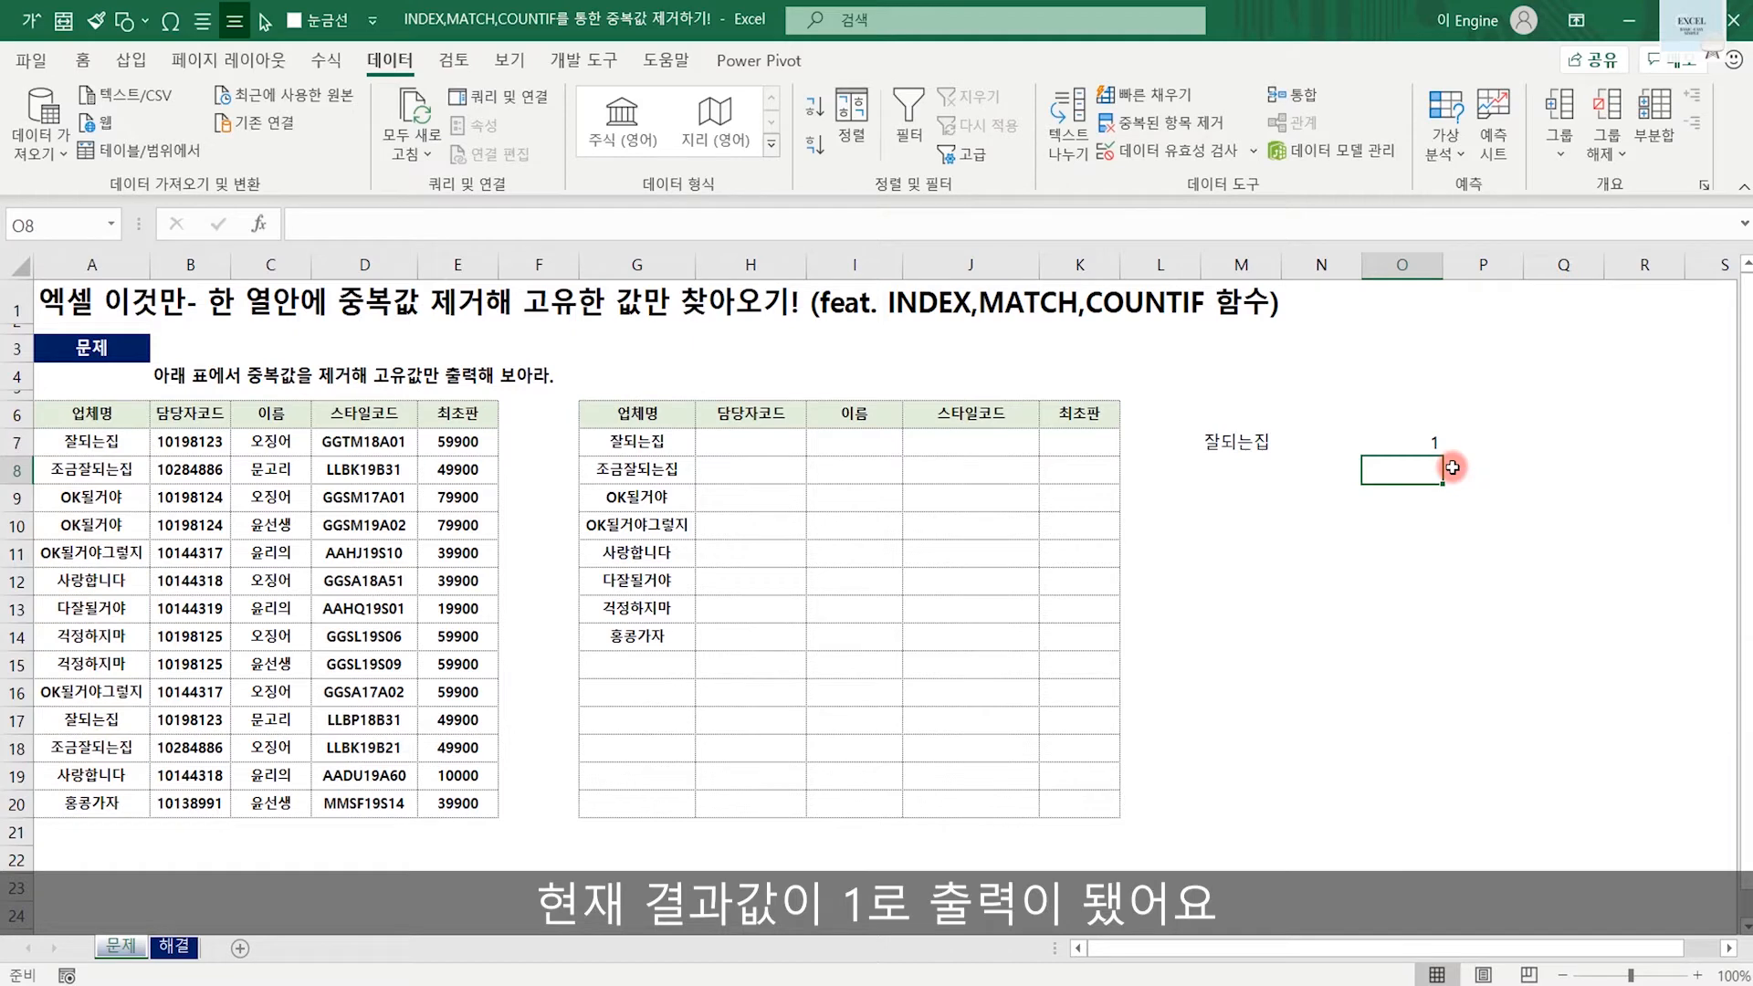
Fill the MATCH formula from O7 down to O20.
click(1421, 442)
drag(1442, 456, 1442, 817)
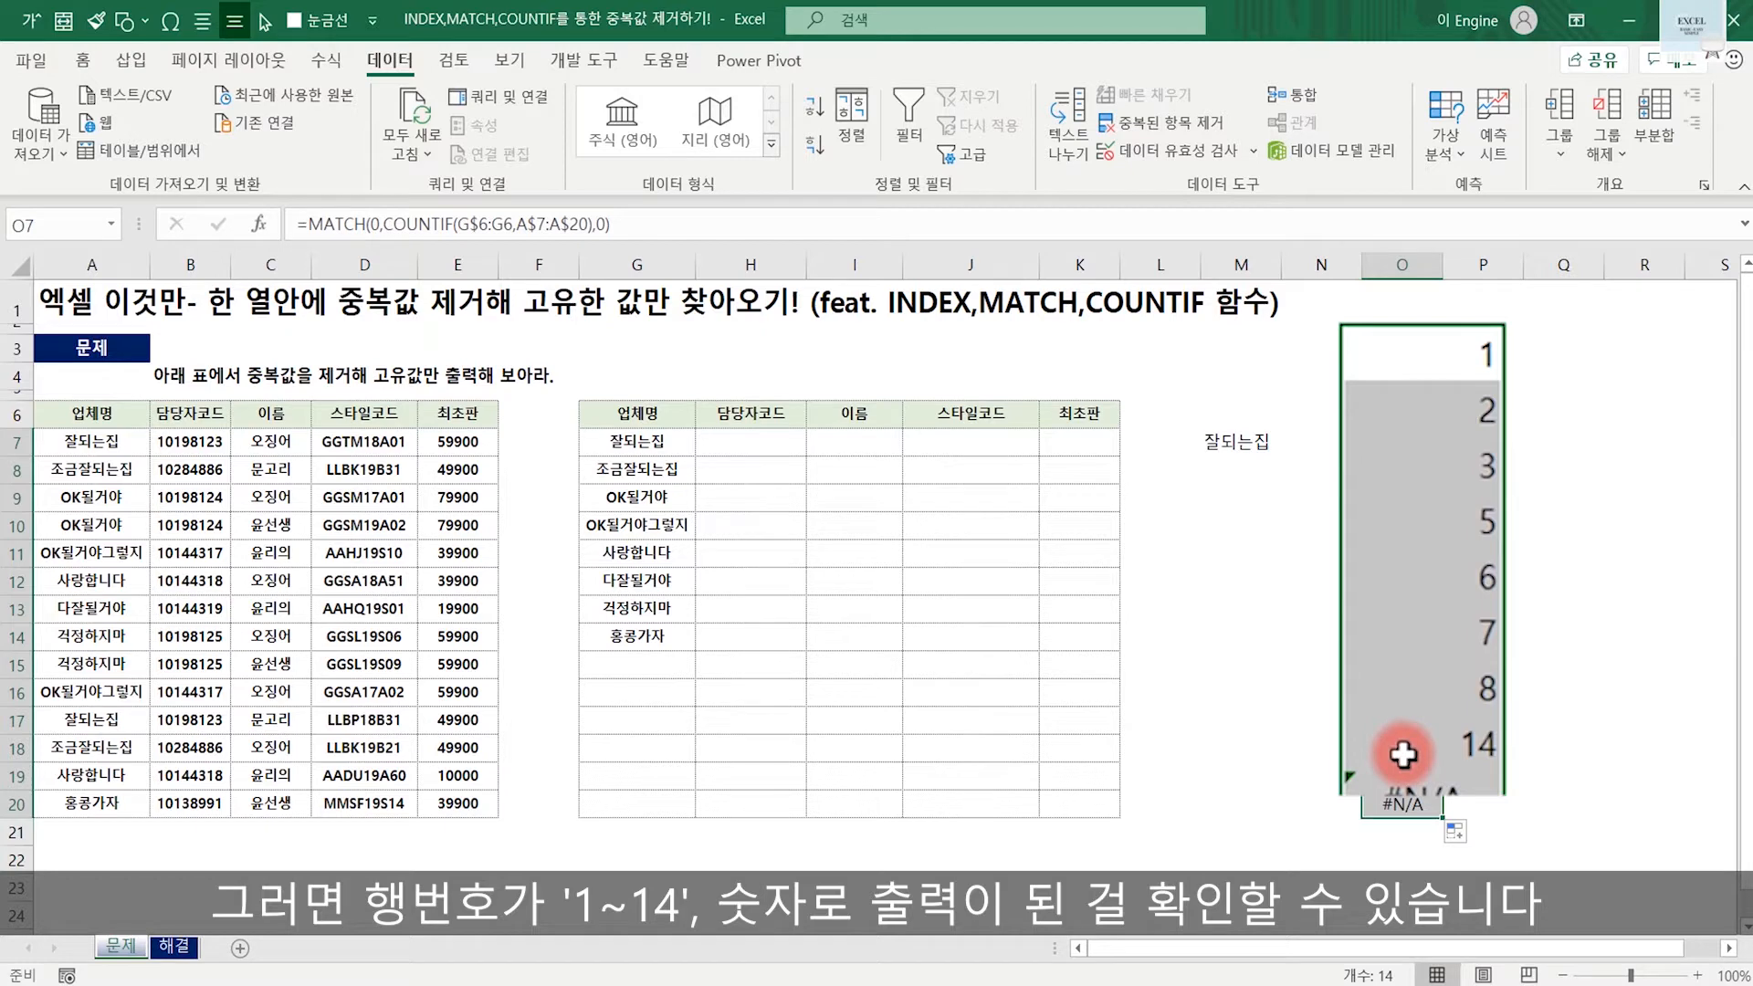
click(121, 442)
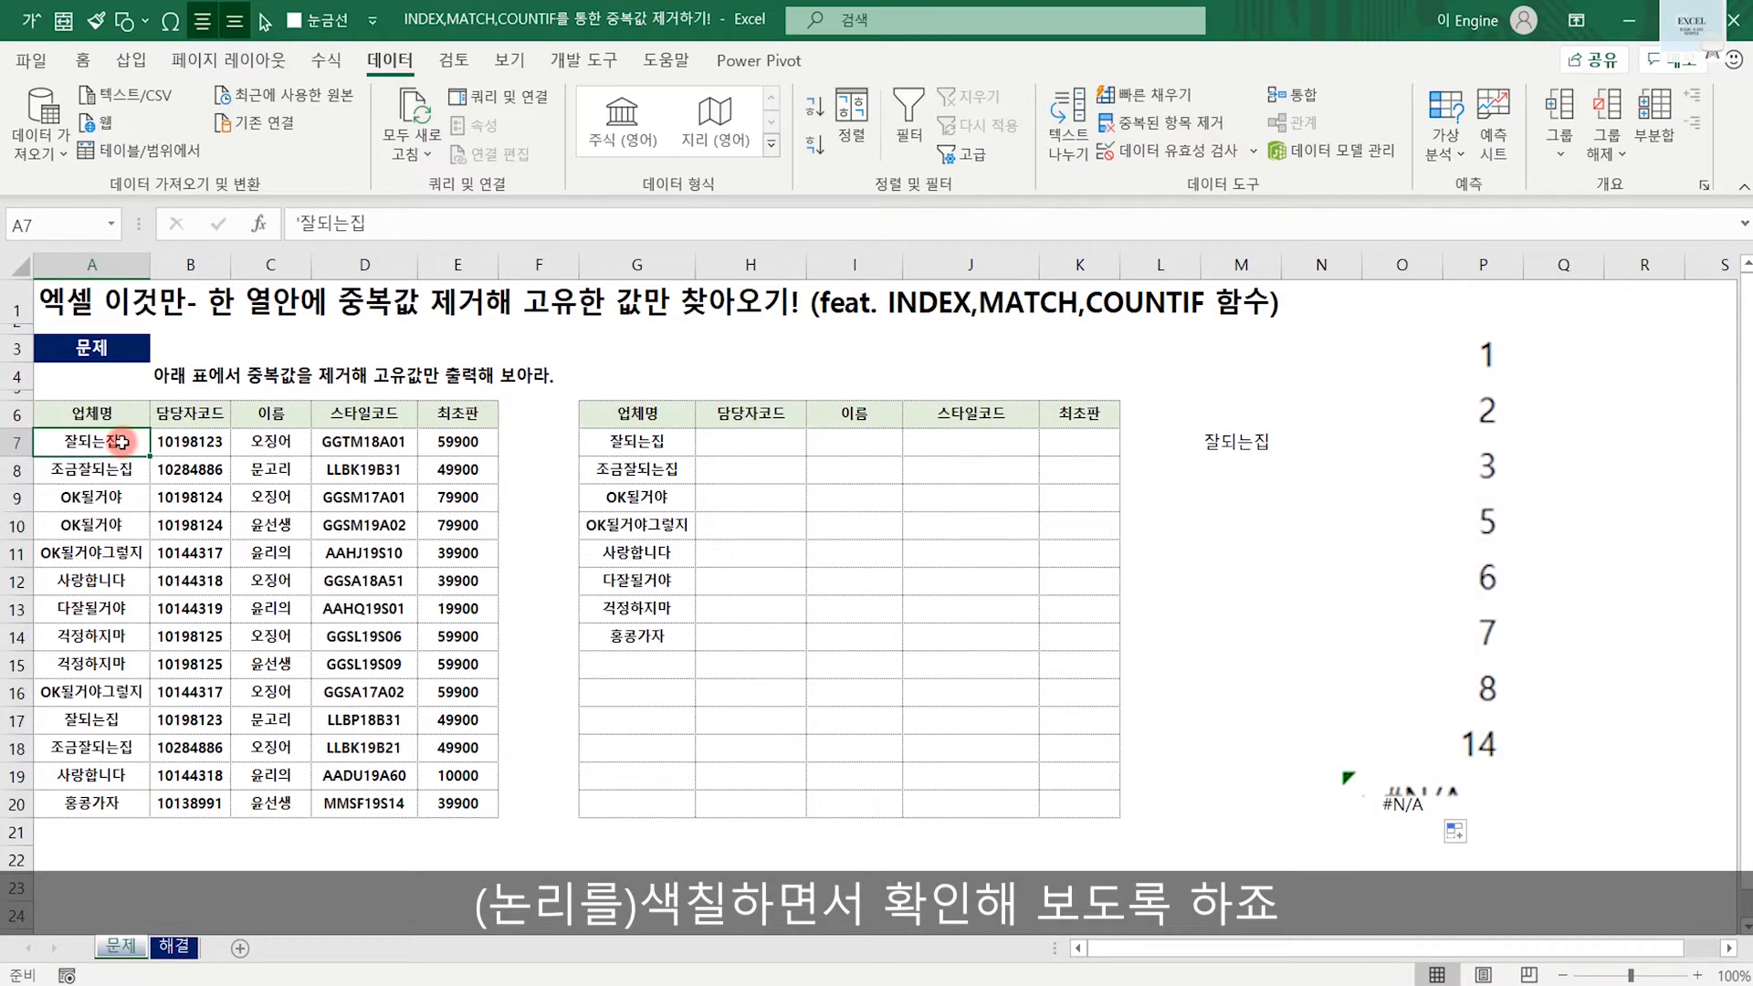
Apply a blue fill to the first occurrences in the 업체명 column: A7:A9, A11:A14 and A20.
ctrl+click(120, 469)
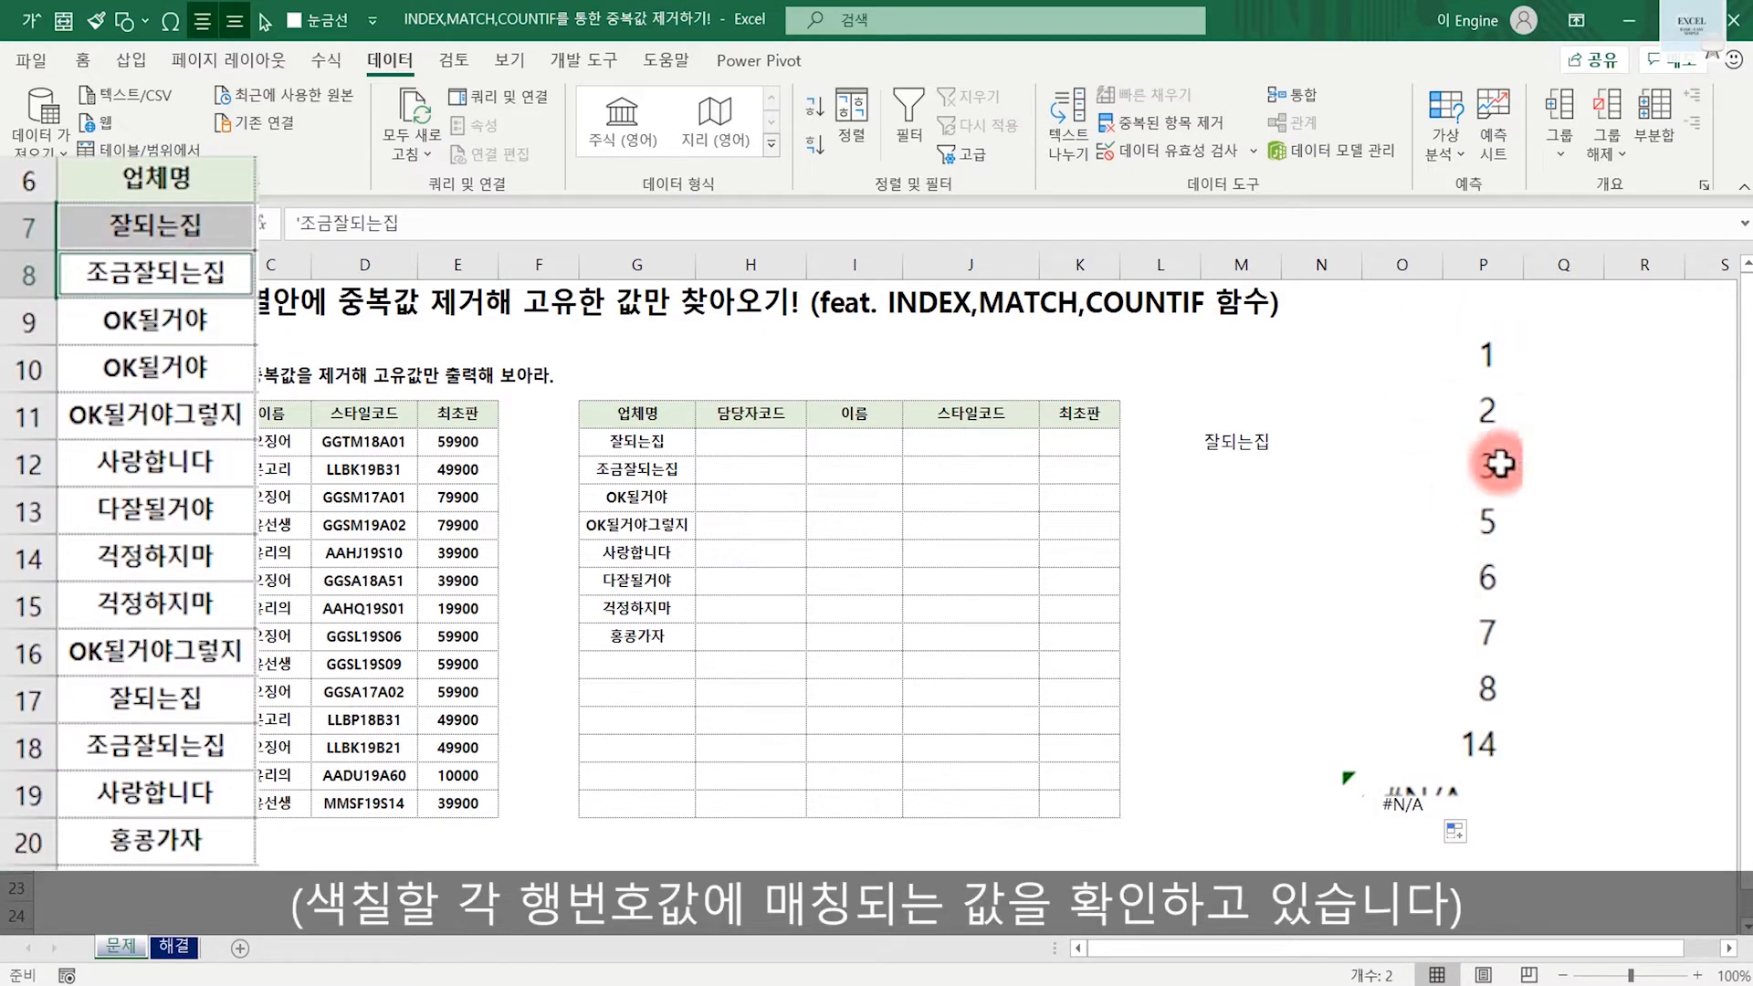
ctrl+click(120, 497)
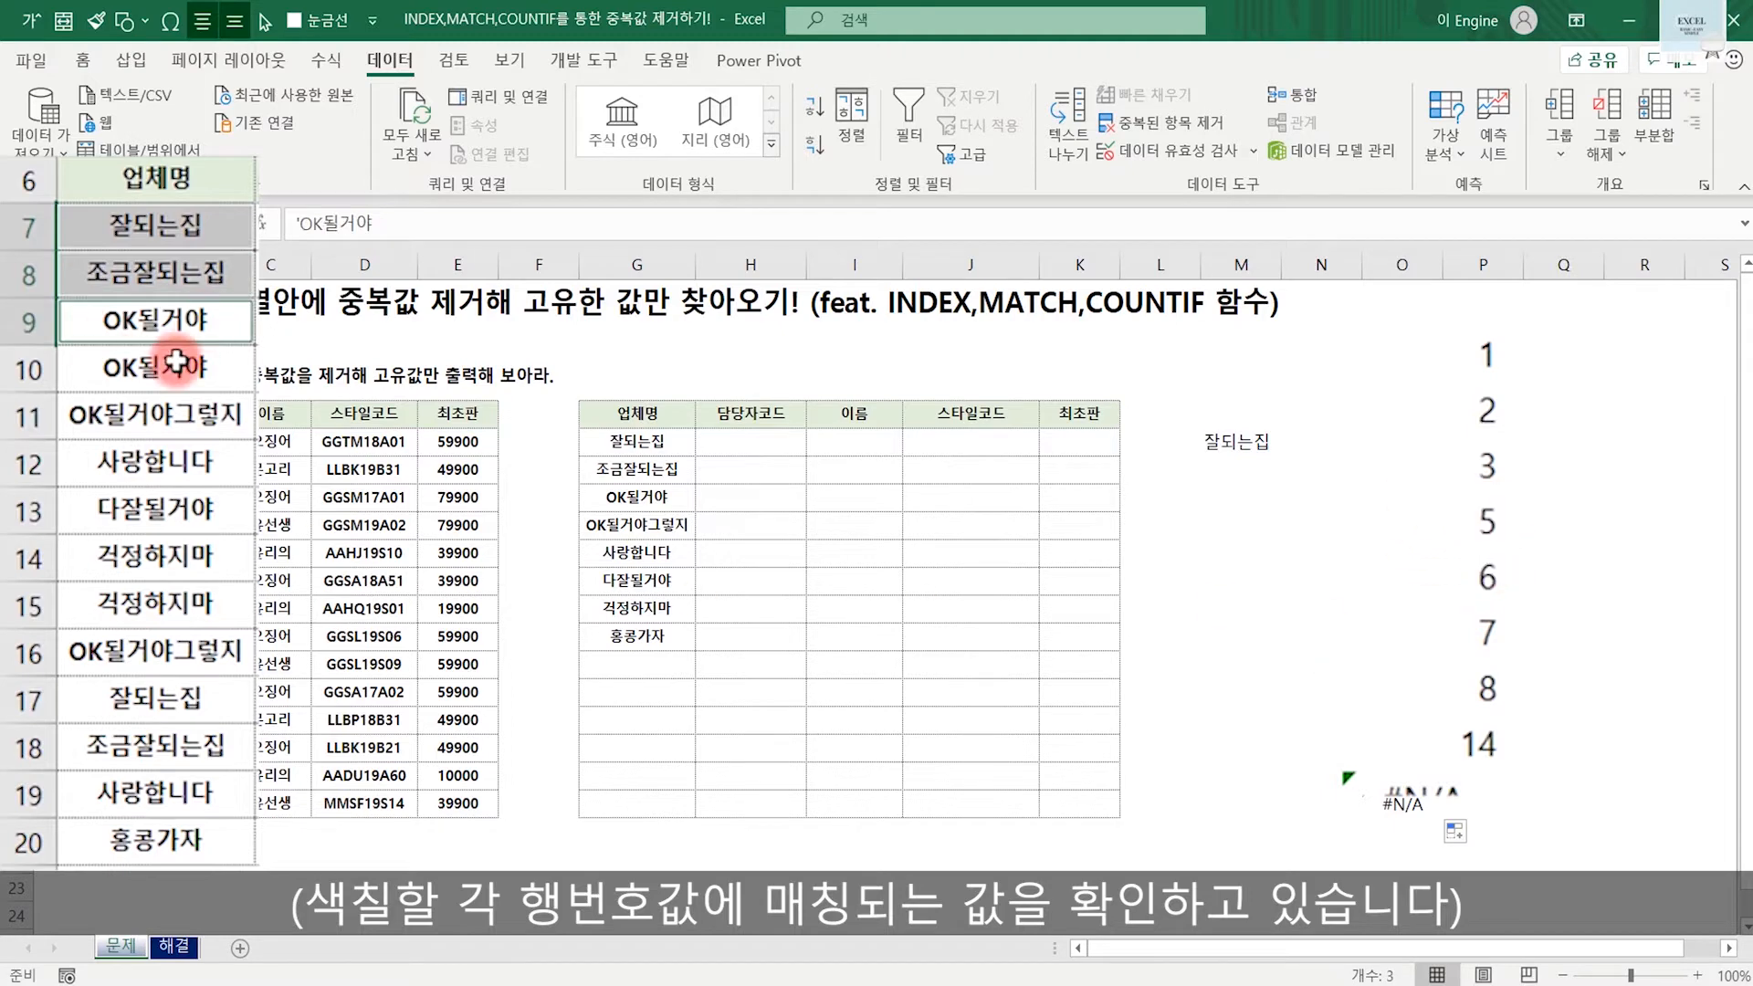
ctrl+click(199, 414)
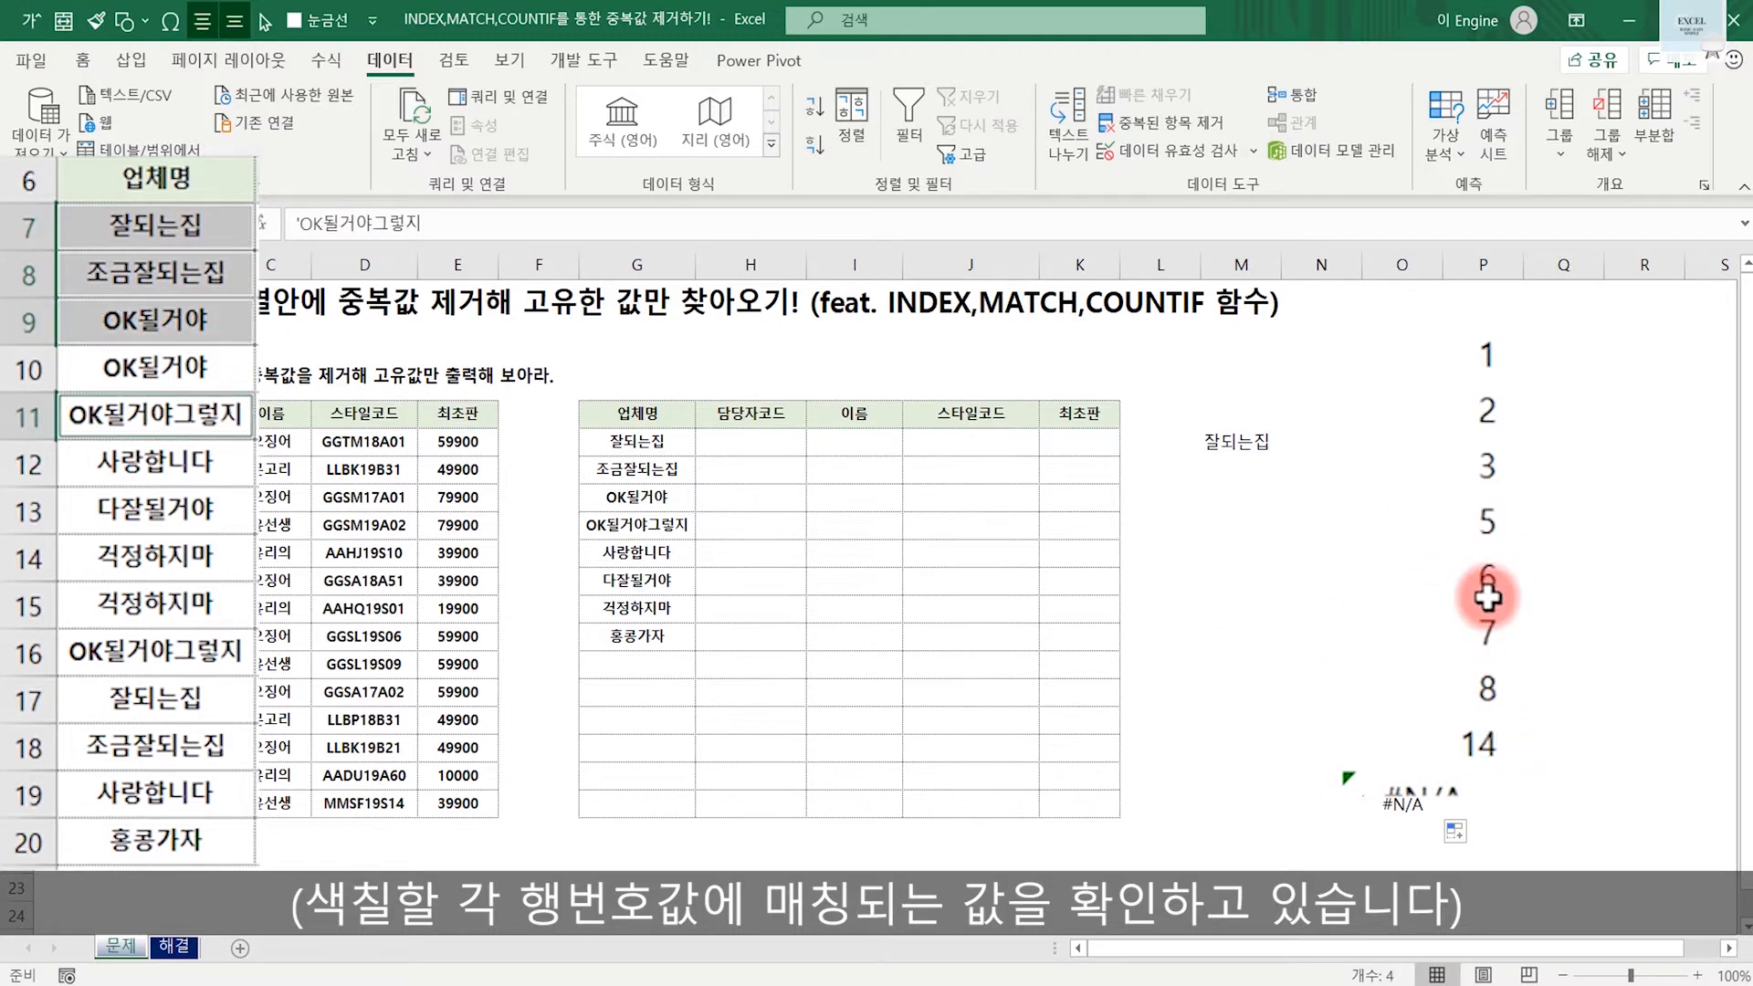
ctrl+click(182, 464)
ctrl+click(187, 510)
ctrl+click(183, 556)
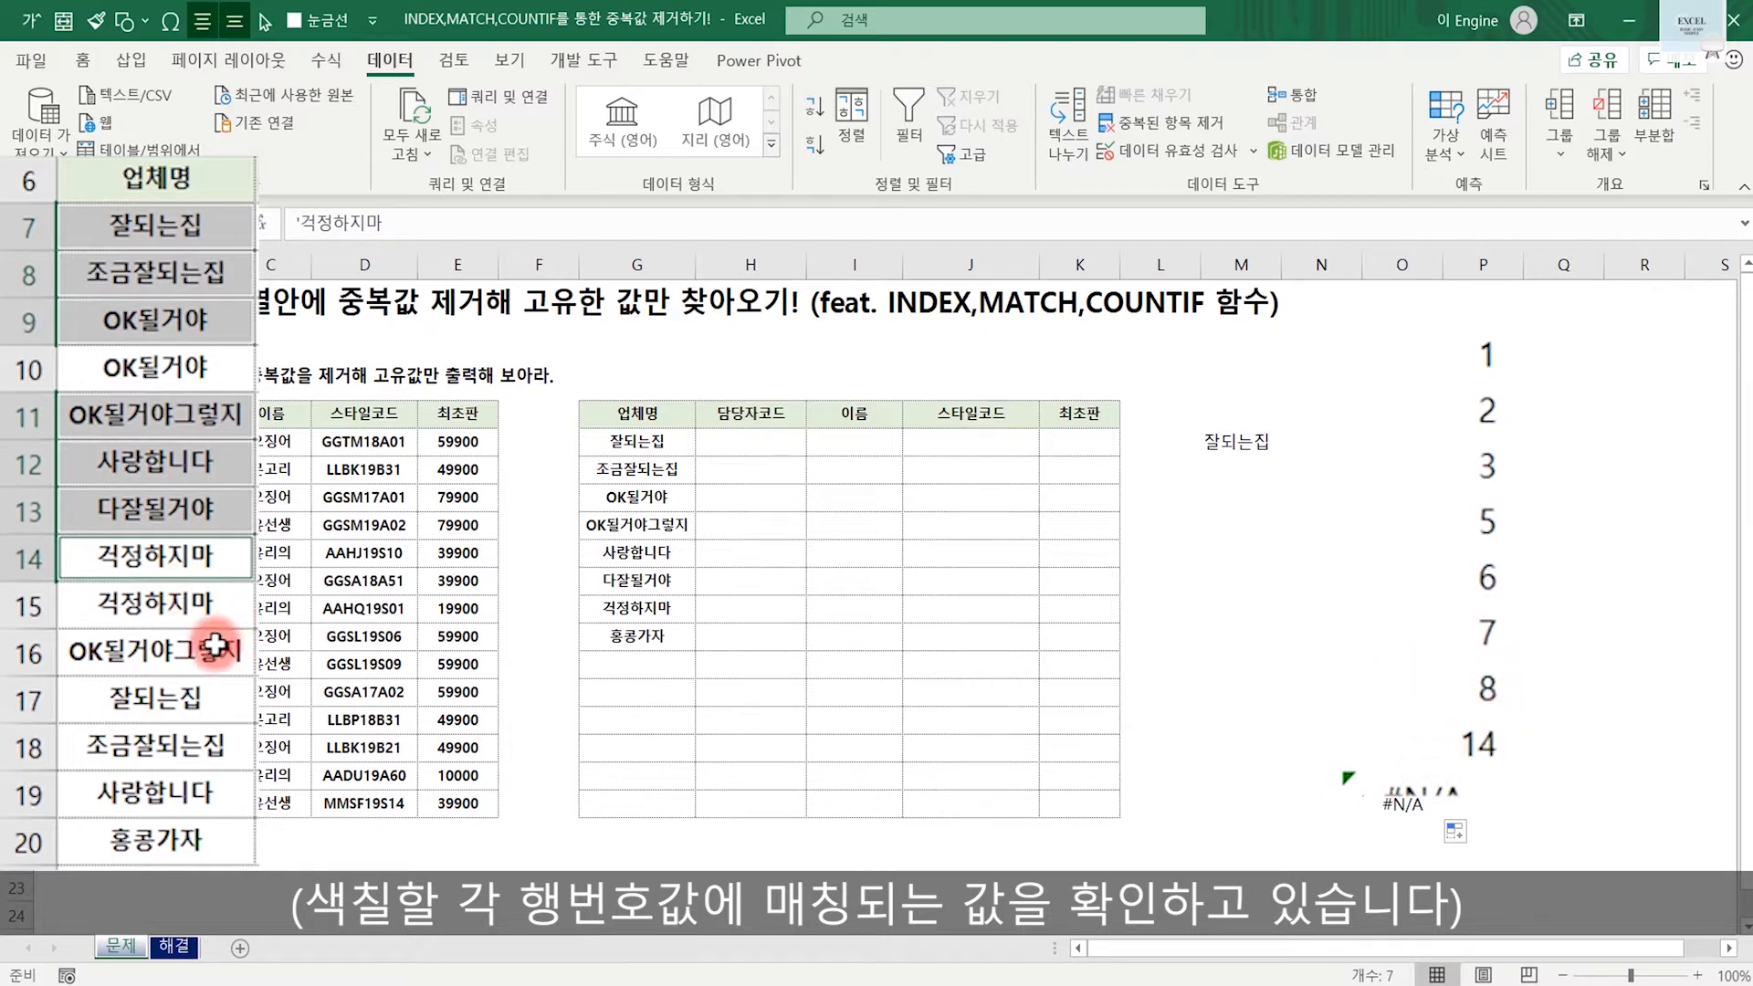
ctrl+click(189, 849)
click(82, 61)
click(368, 144)
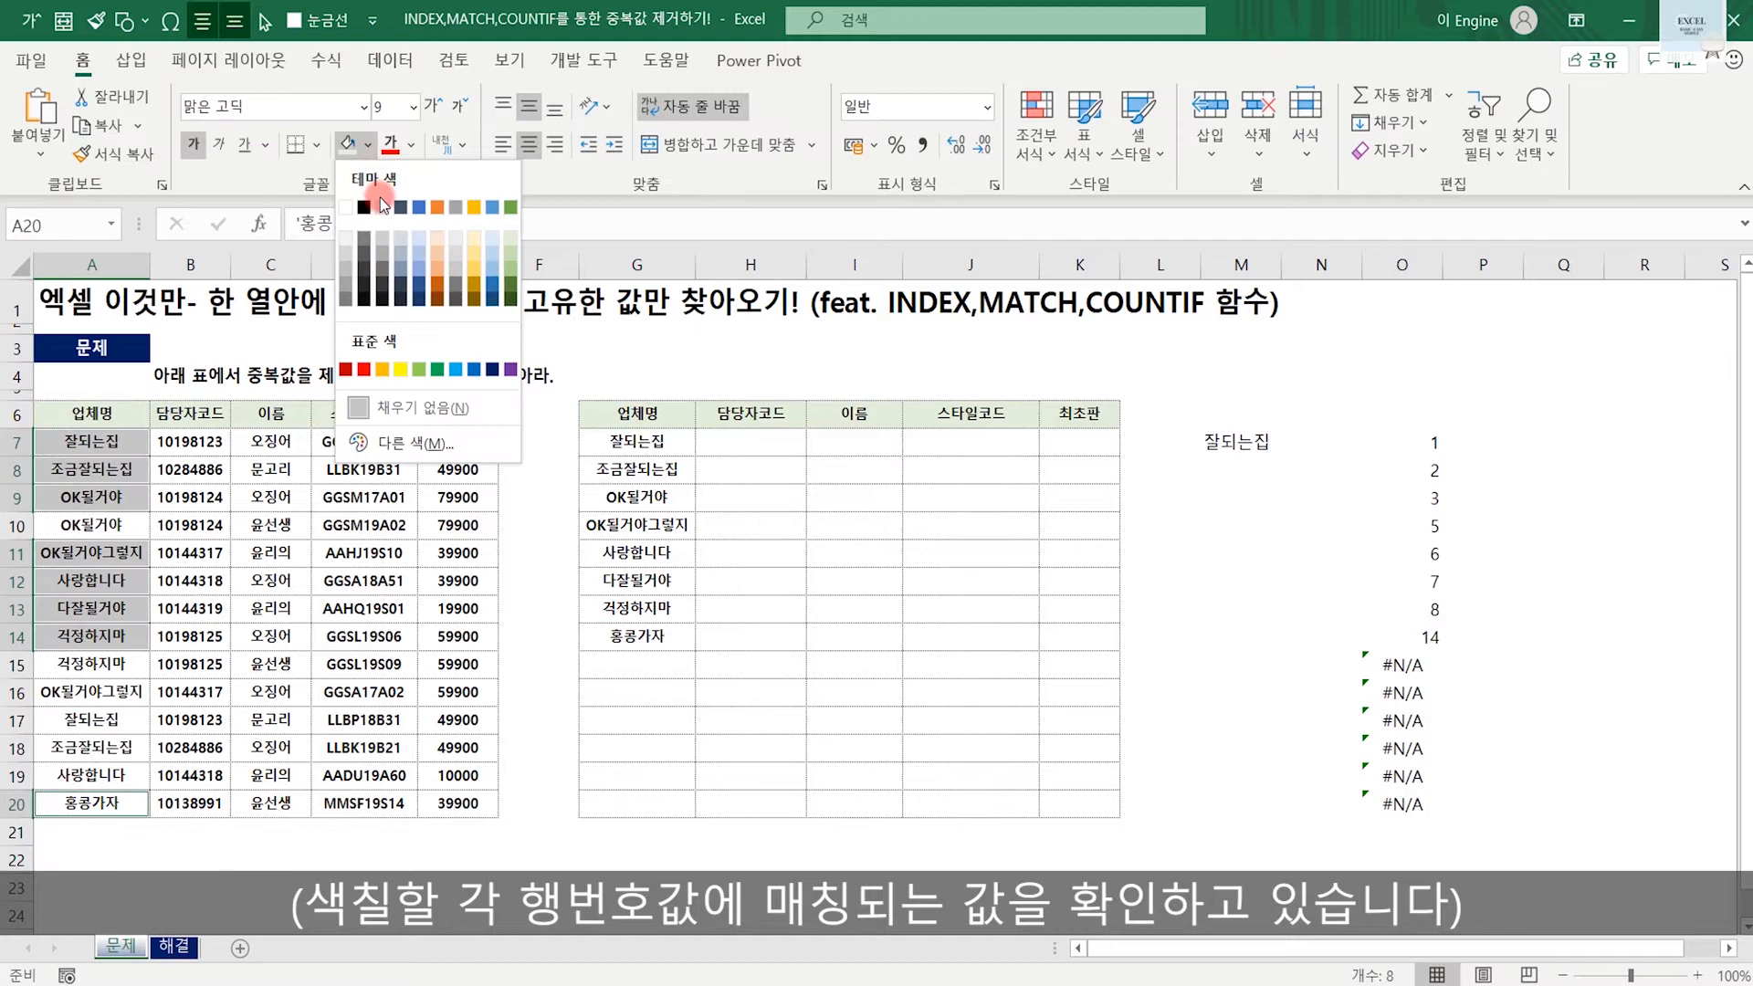
click(387, 271)
click(1004, 830)
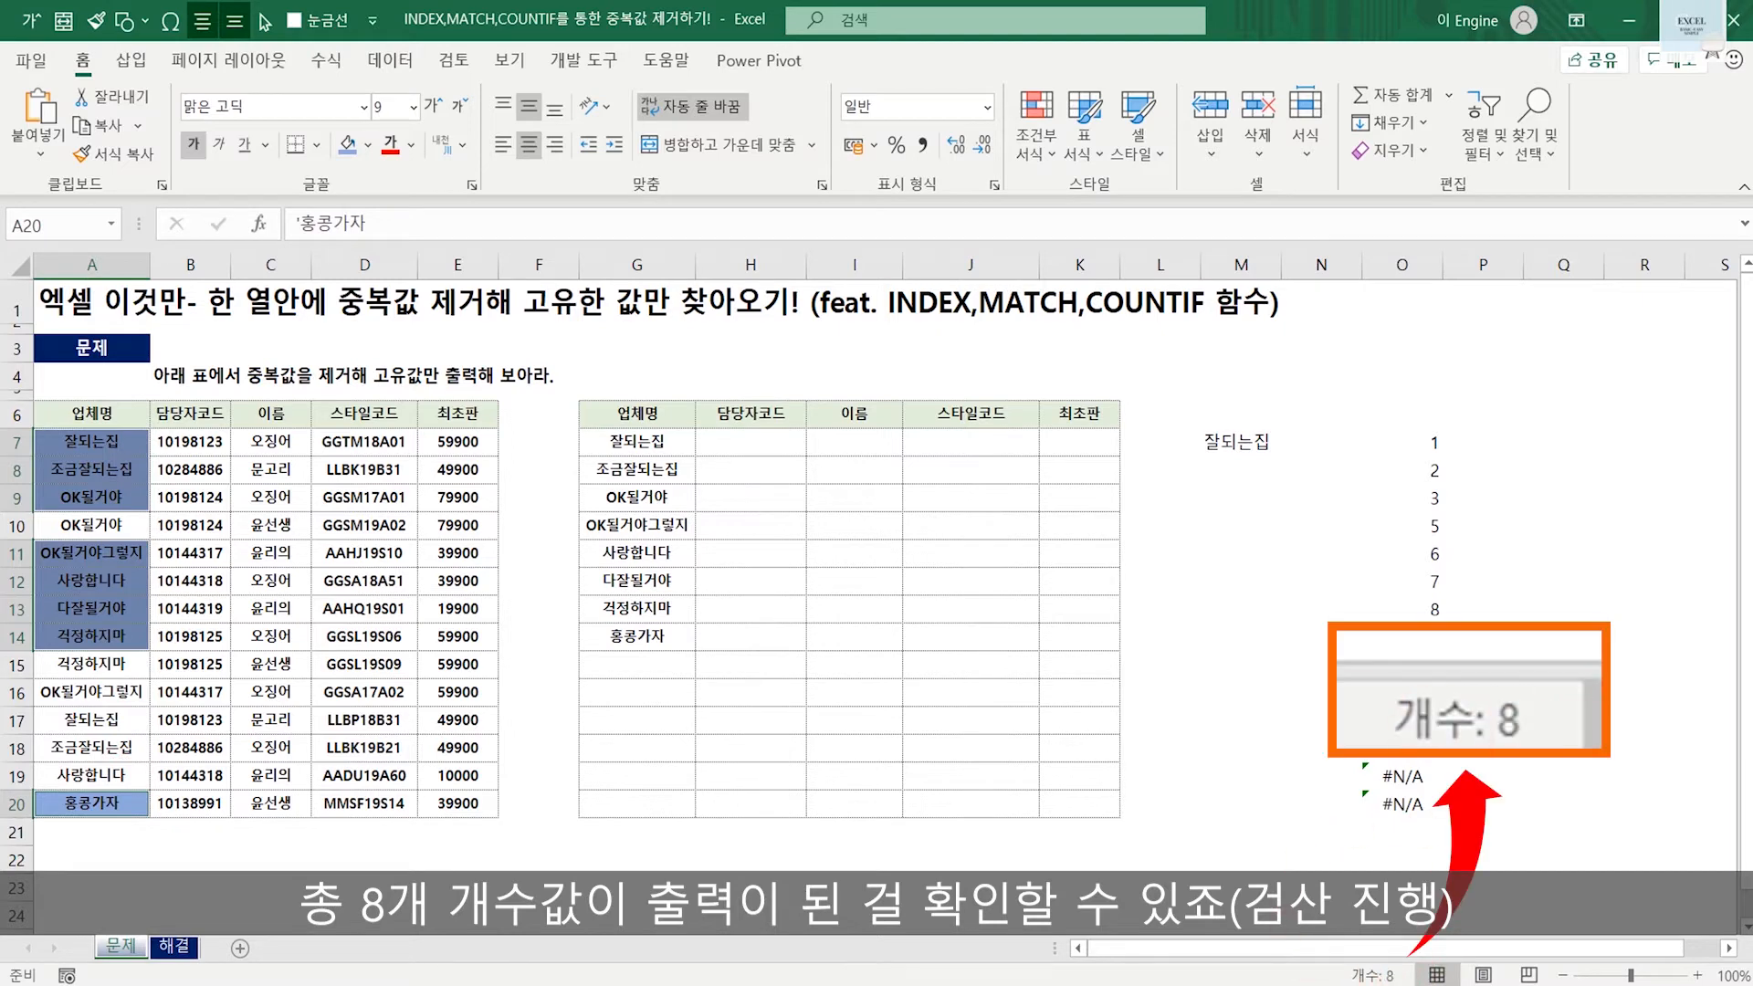
drag(651, 444, 657, 628)
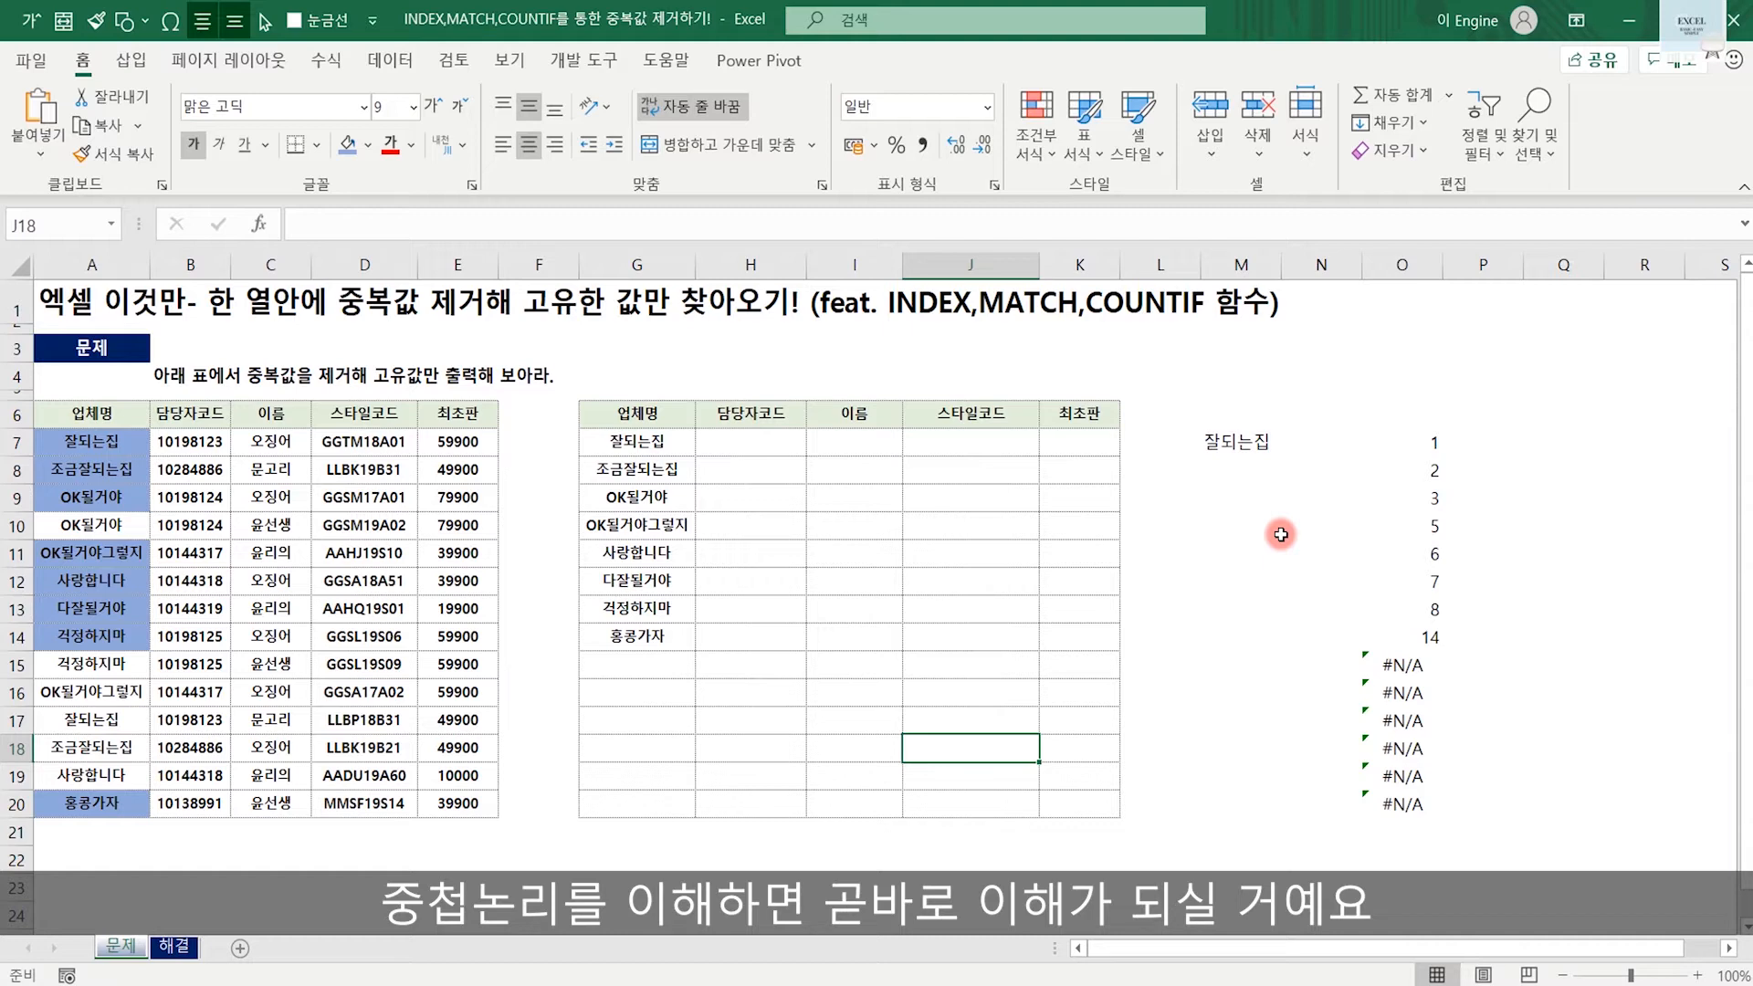
Copy the COUNTIF part of the O7 formula and enter it in Q7 as =COUNTIF(G$6:G6,A$7:A$20).
click(1389, 441)
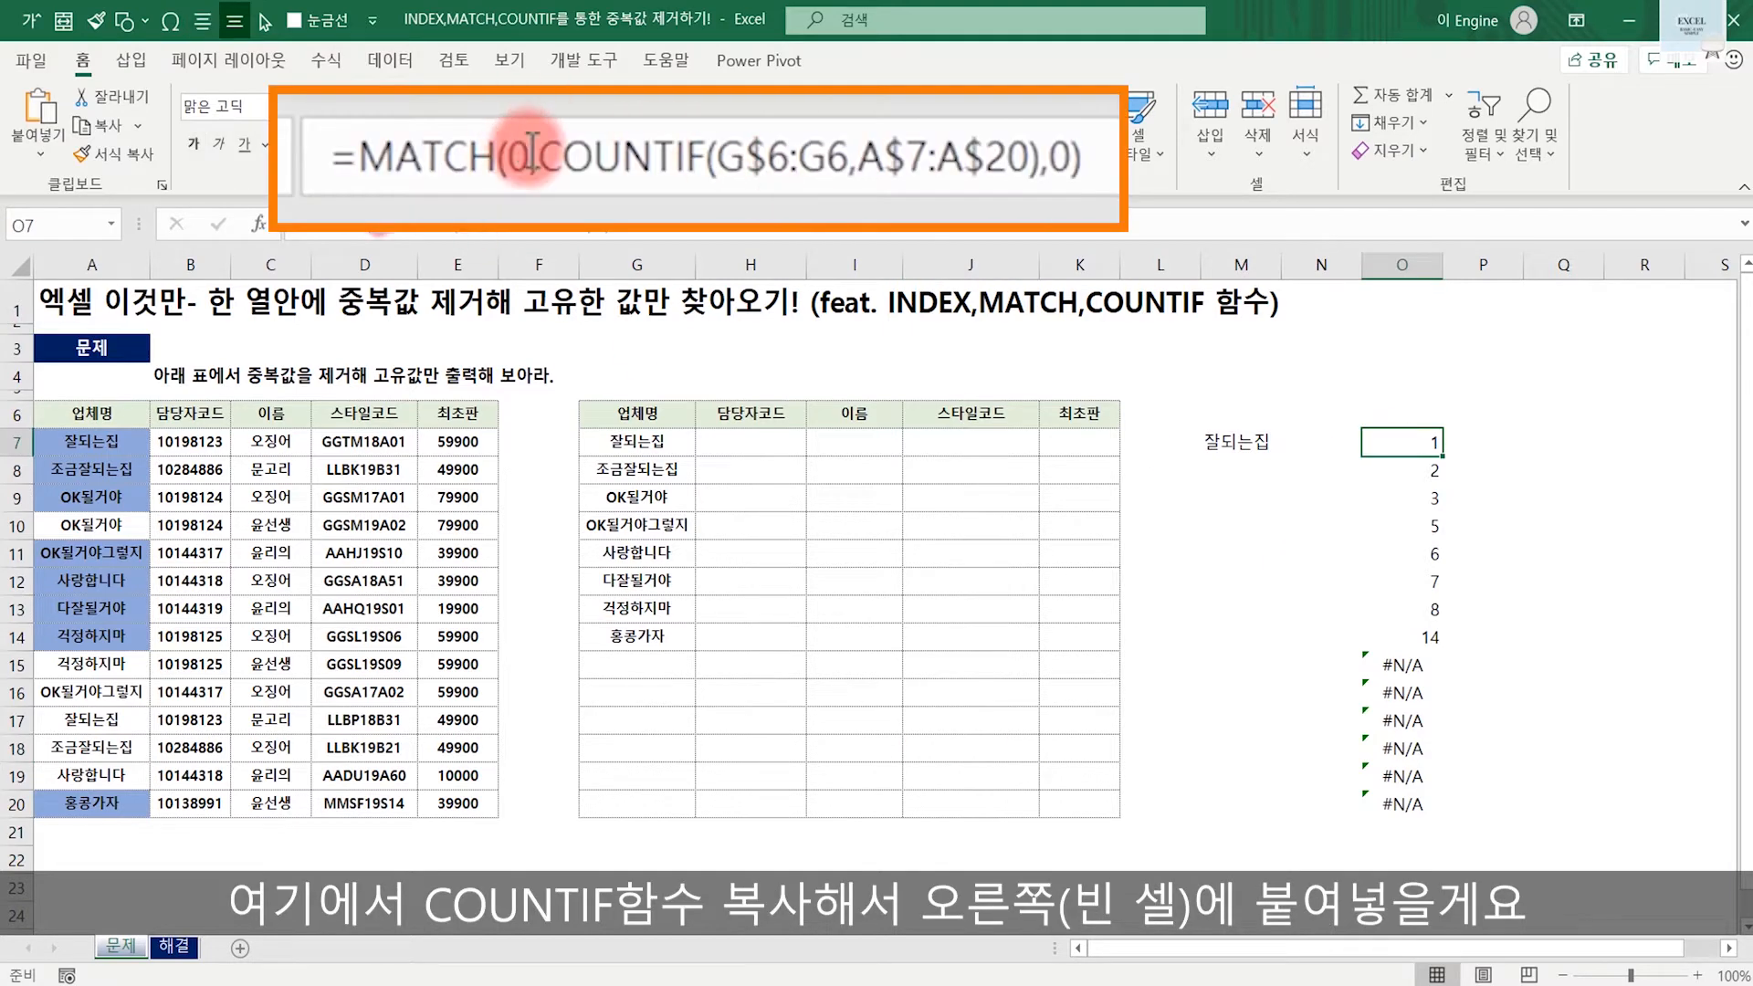
key(F2)
drag(383, 227, 598, 227)
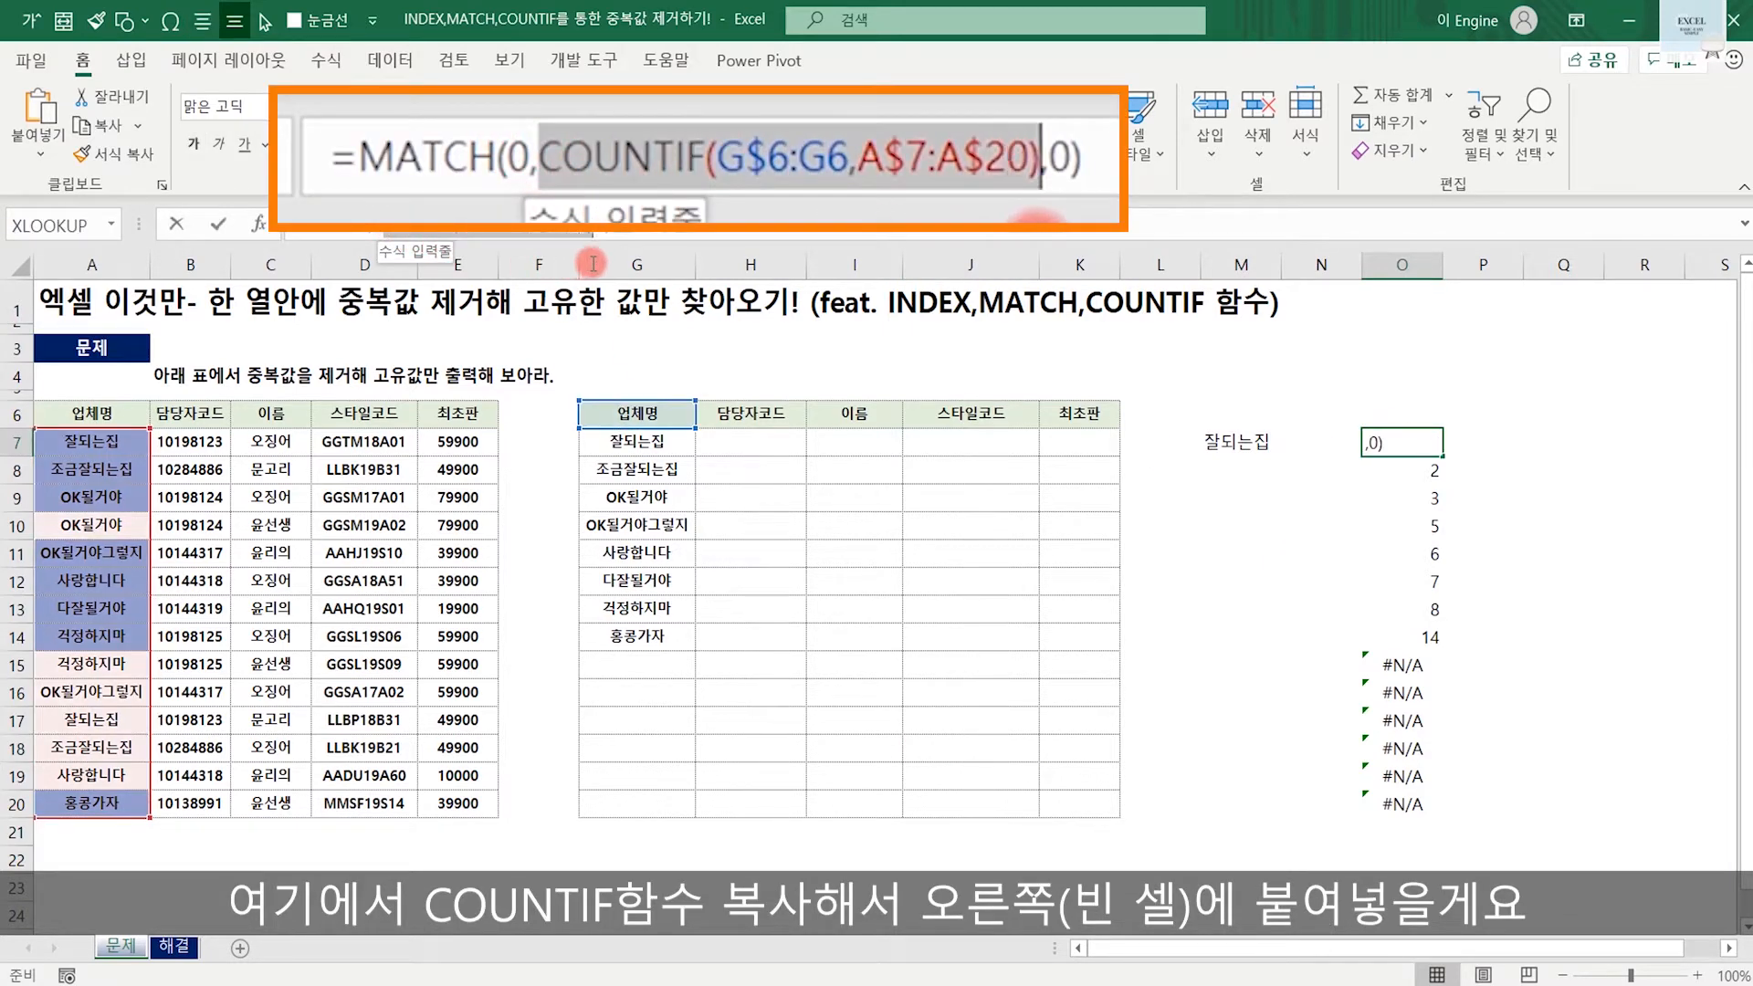
key(ctrl+c)
key(Escape)
double_click(1561, 441)
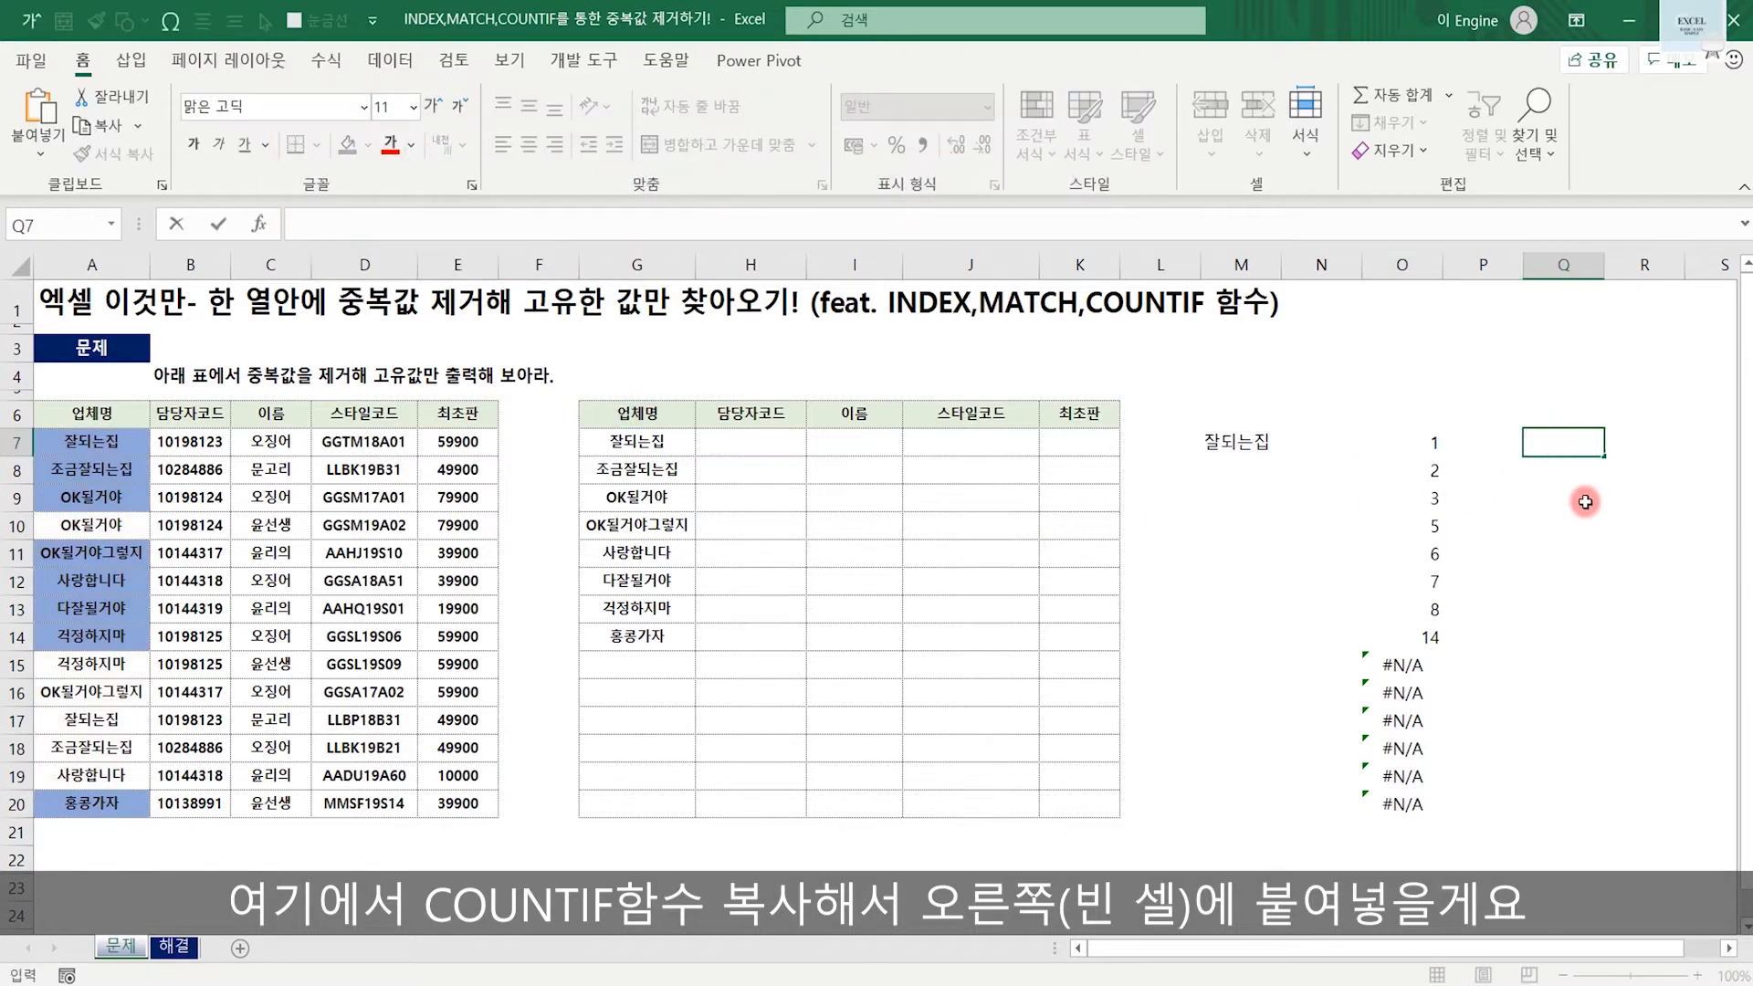
key(ctrl+v)
key(F2)
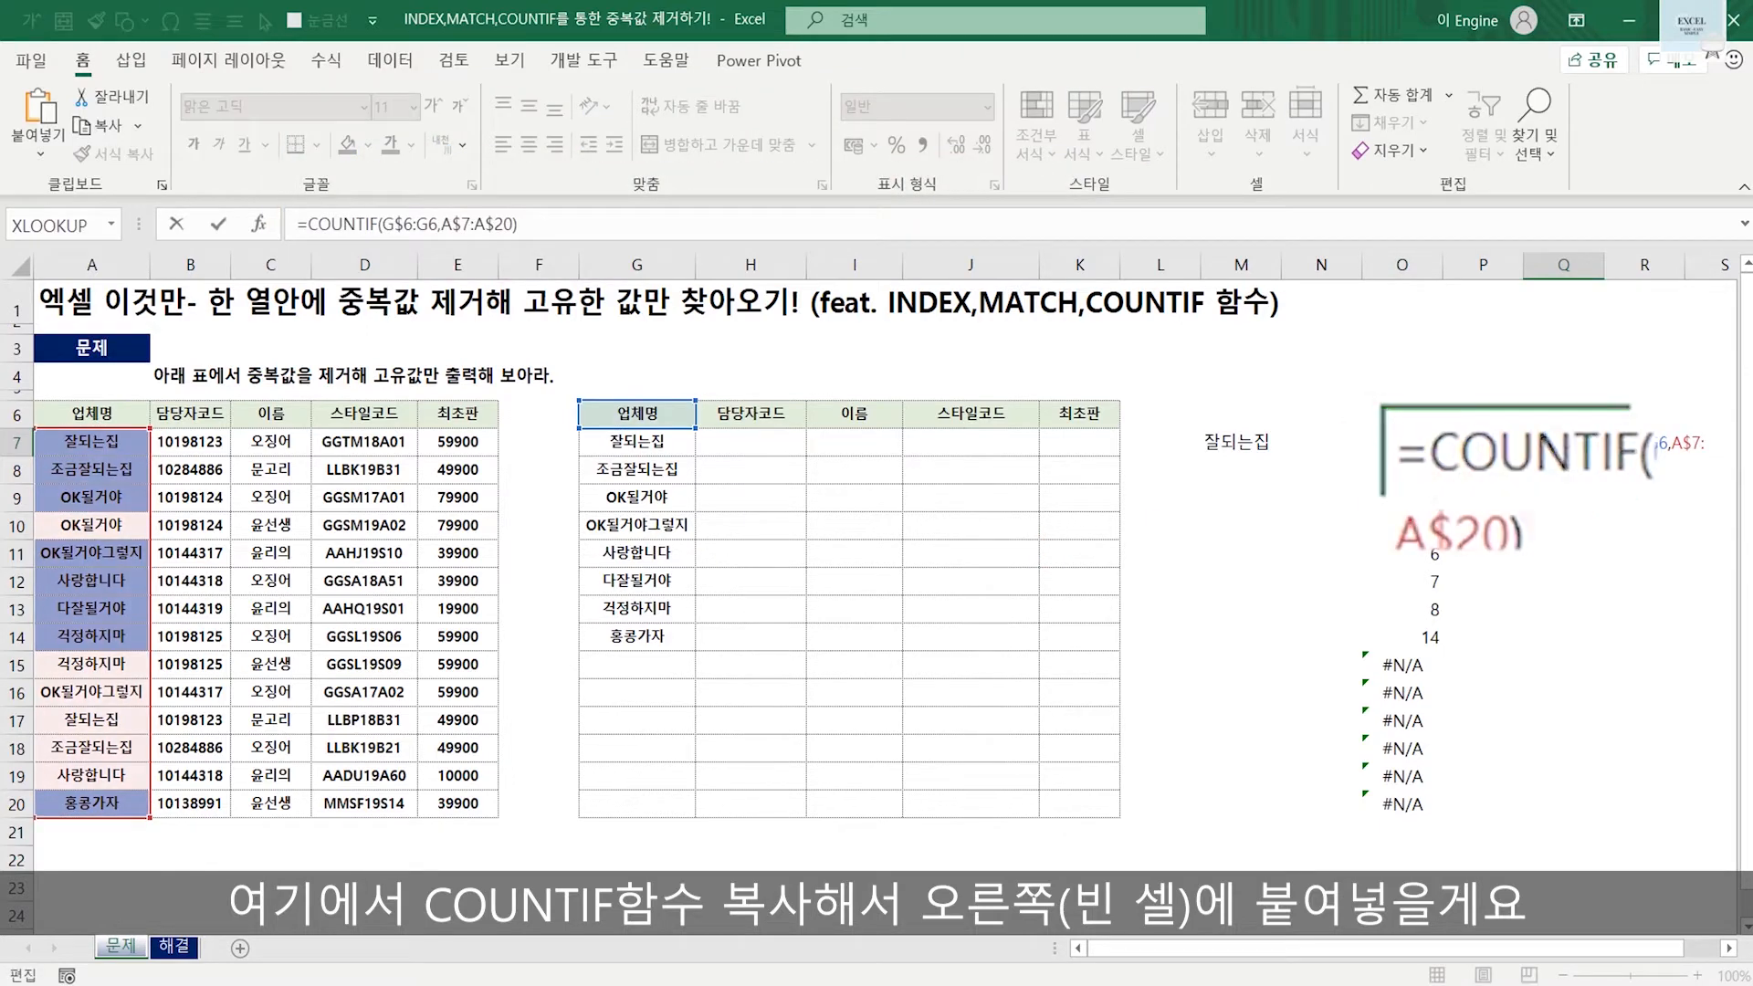
key(Return)
click(1592, 446)
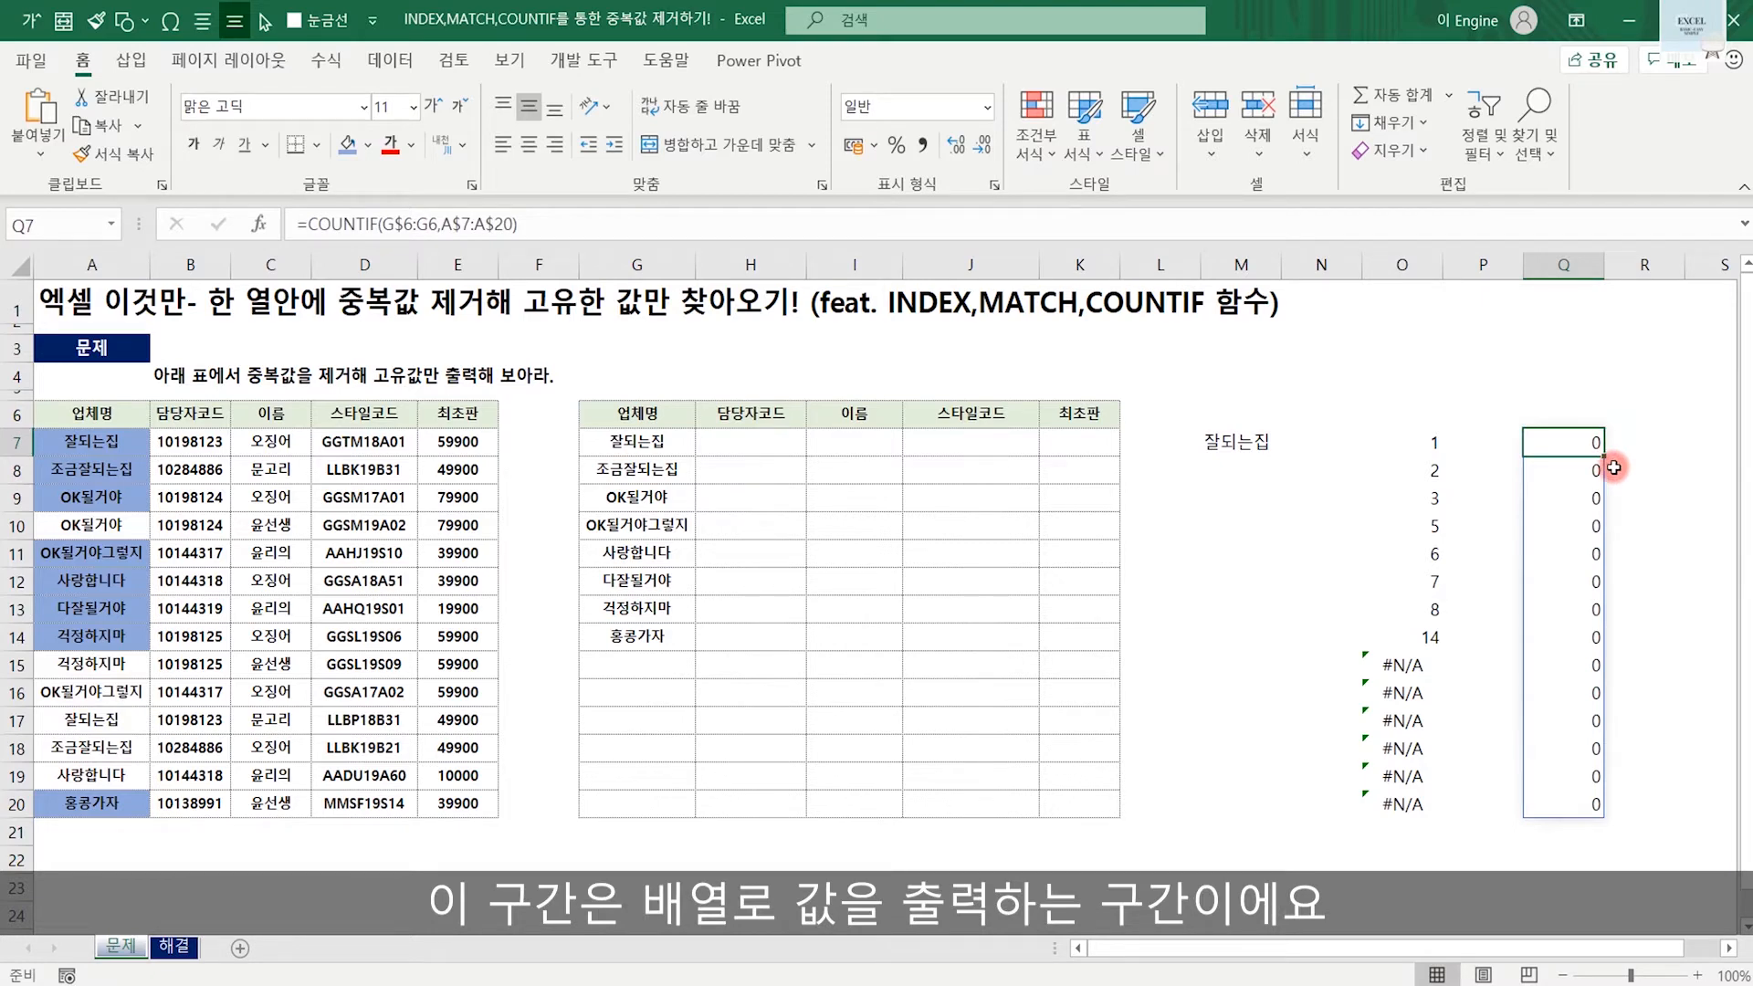
Open the Q7 formula and mark its G$6:G6 range argument on screen with red boxes and arrows pointing to G6.
click(1417, 442)
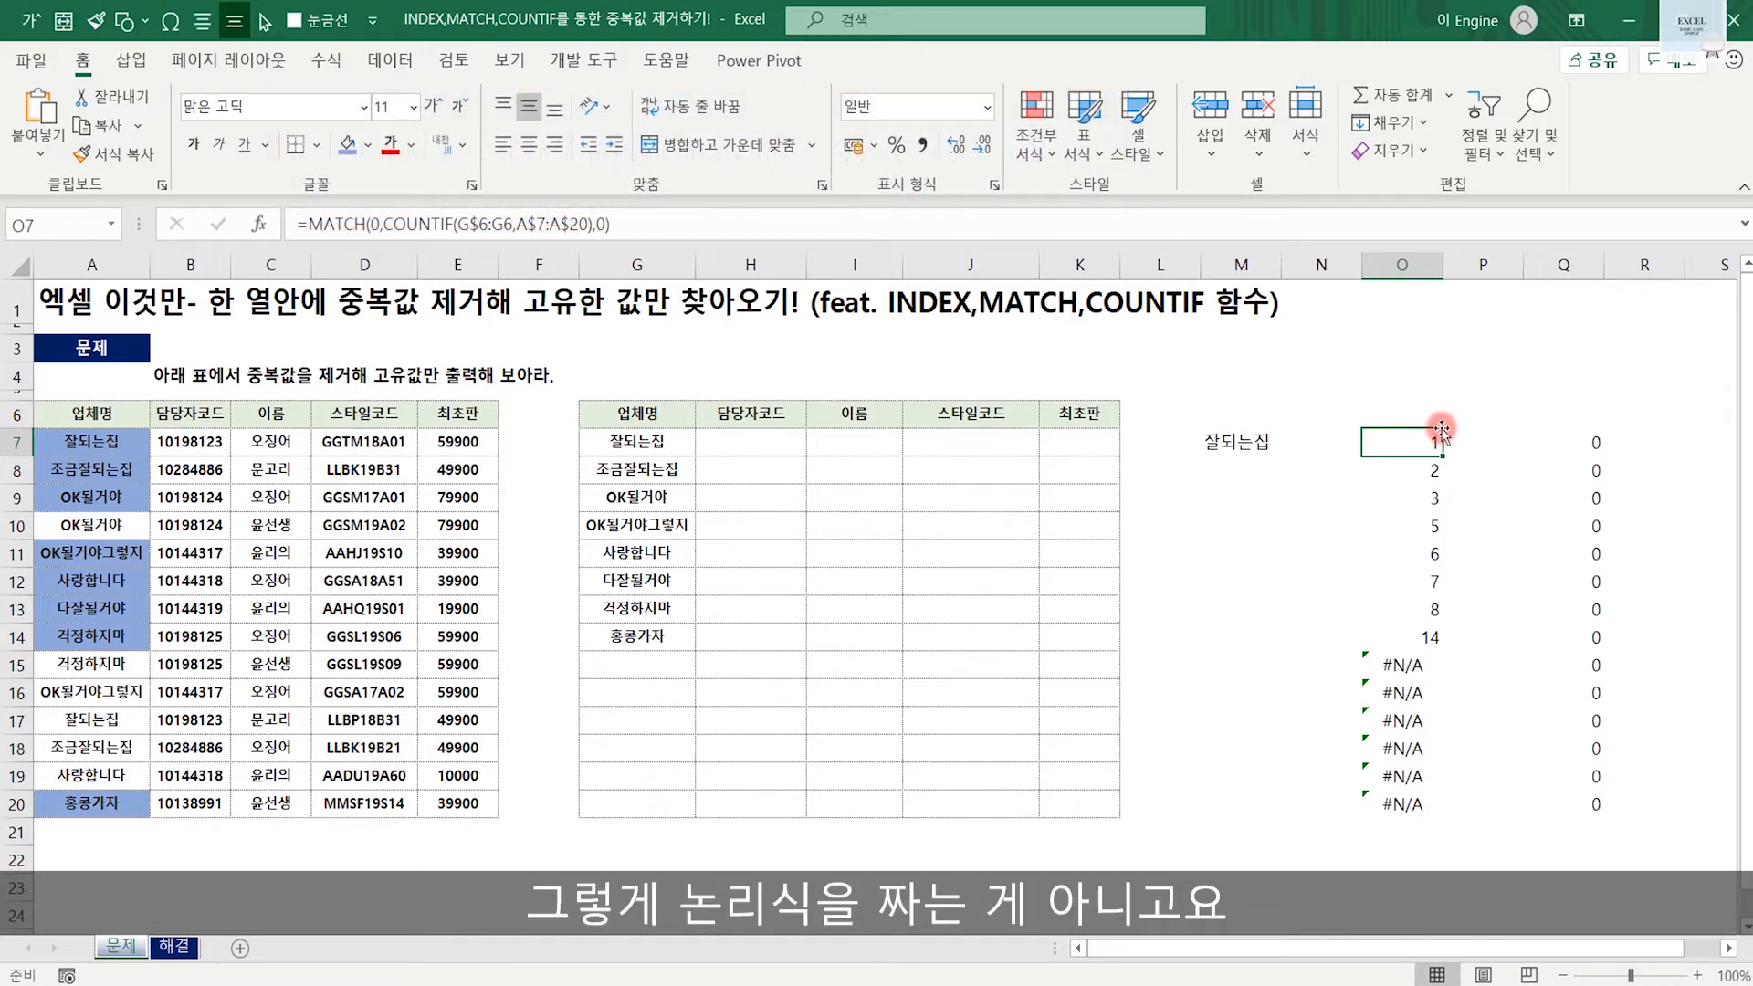
key(Right)
key(Right)
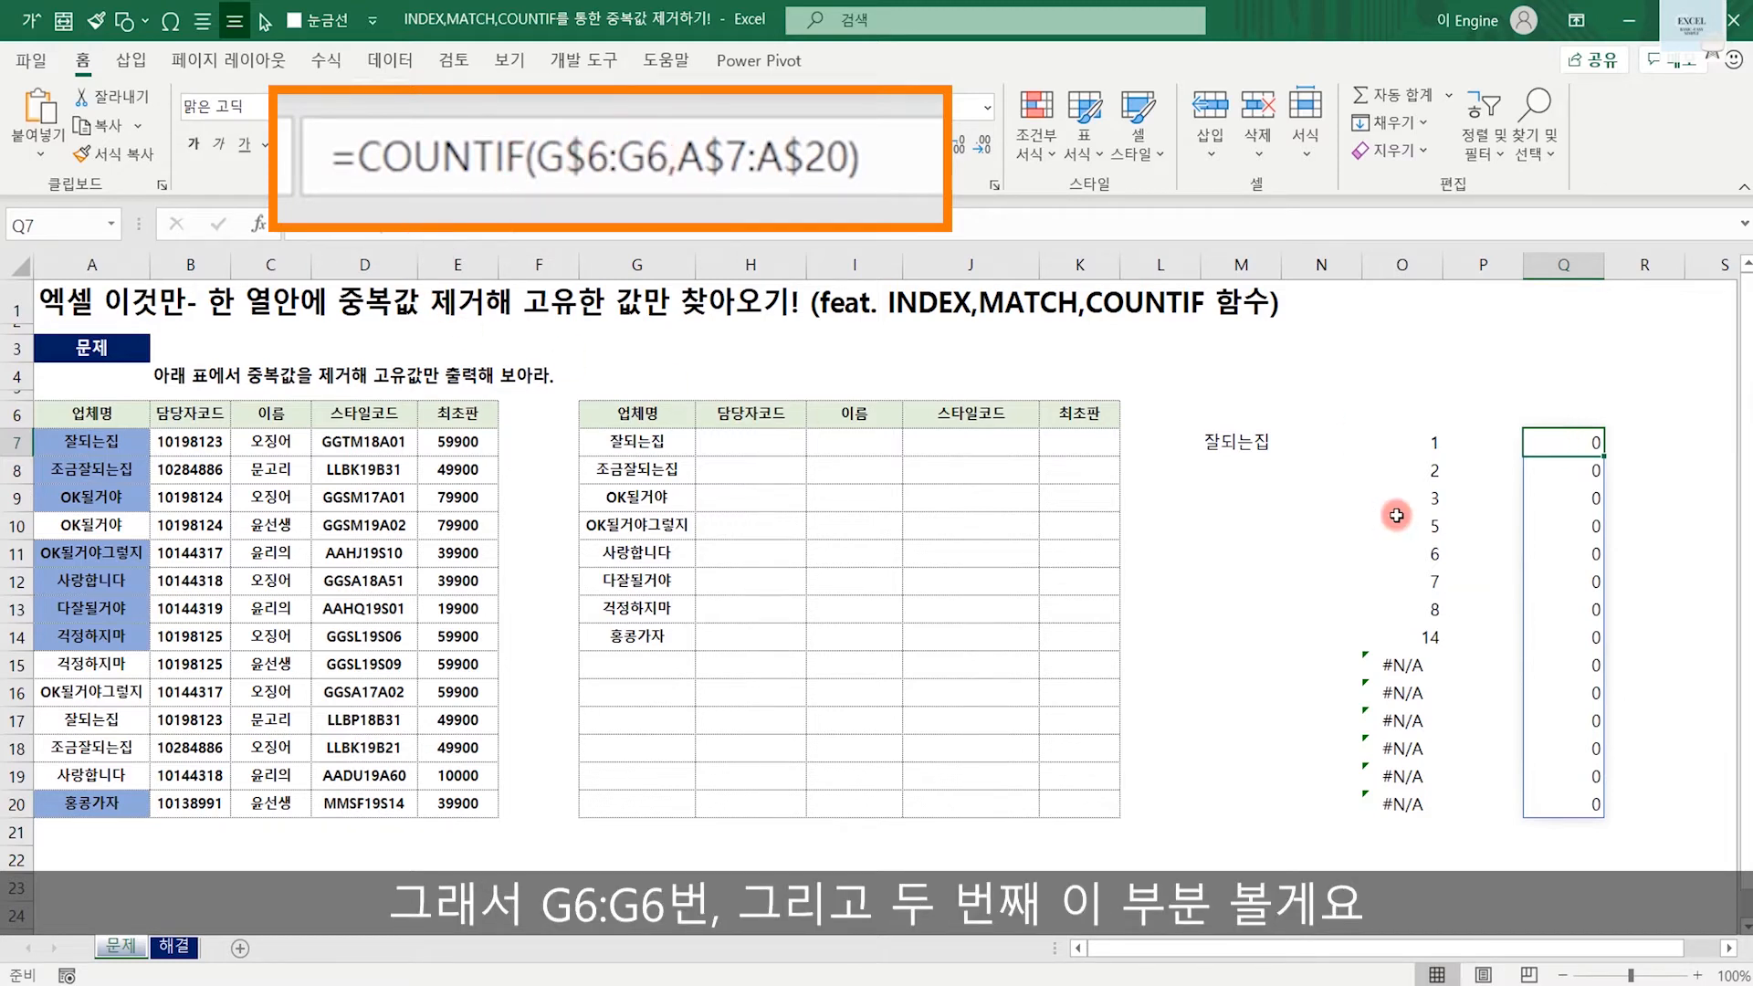
click(729, 98)
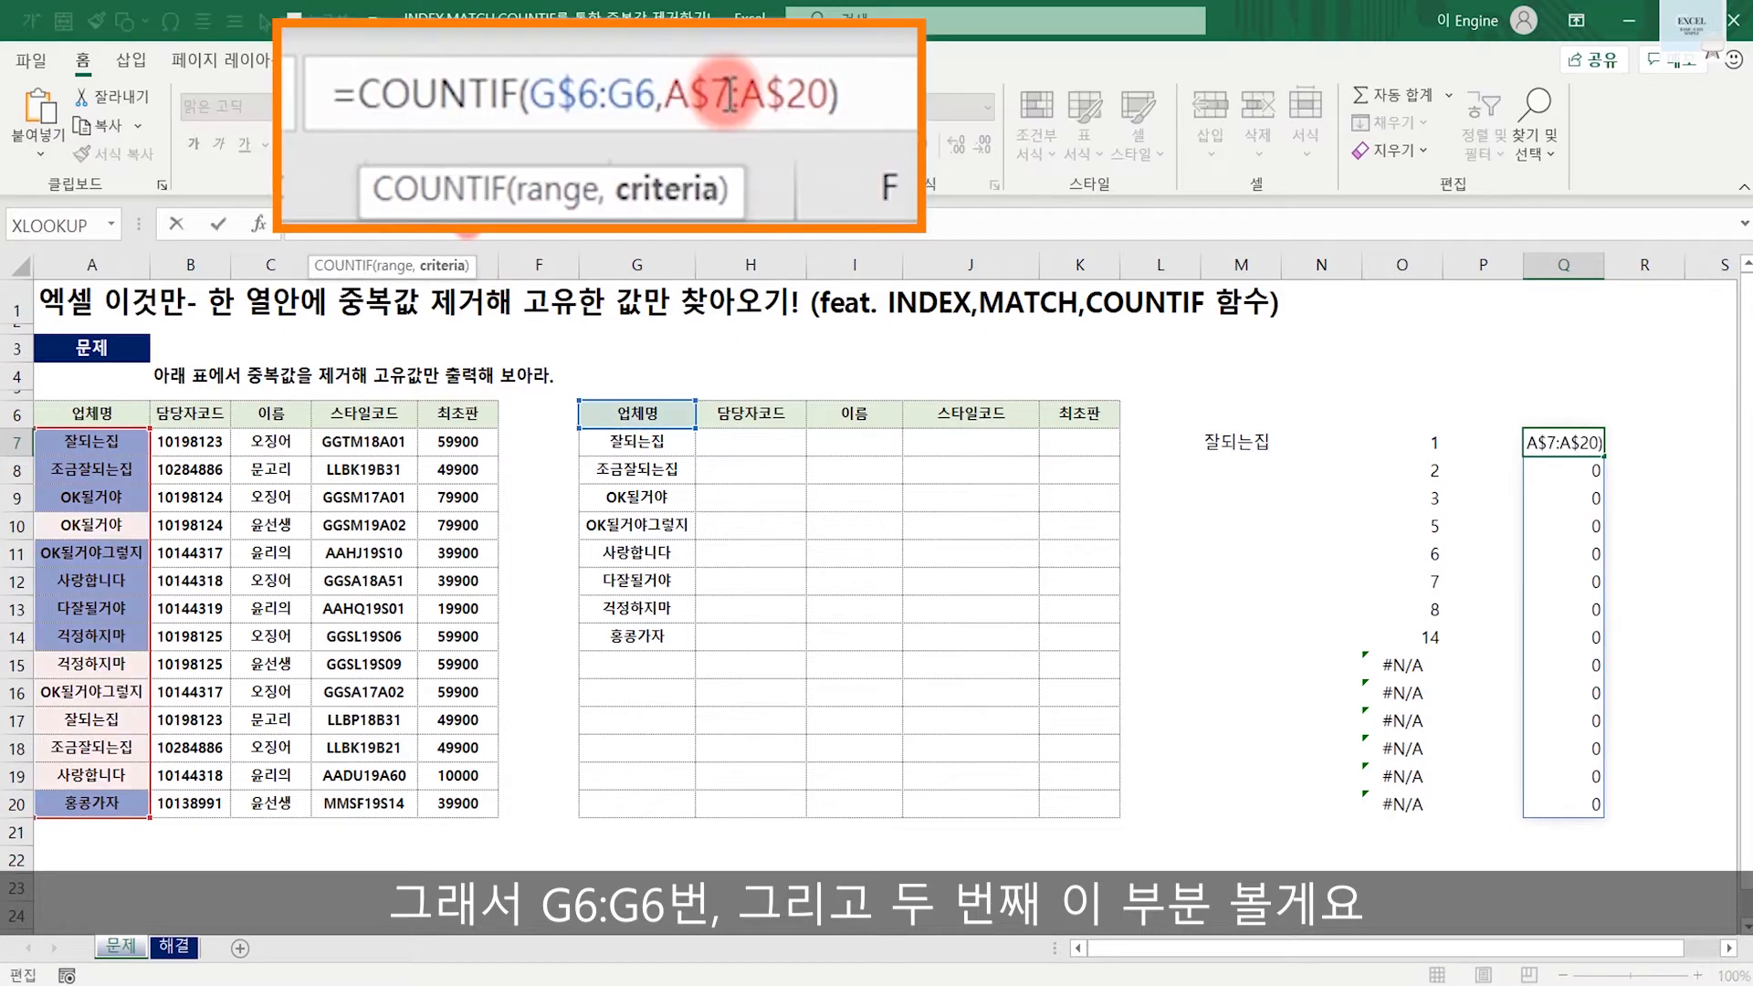
key(ctrl+2)
drag(371, 252, 417, 290)
mouse_move(374, 201)
mouse_down()
mouse_move(387, 242)
mouse_move(439, 242)
mouse_up()
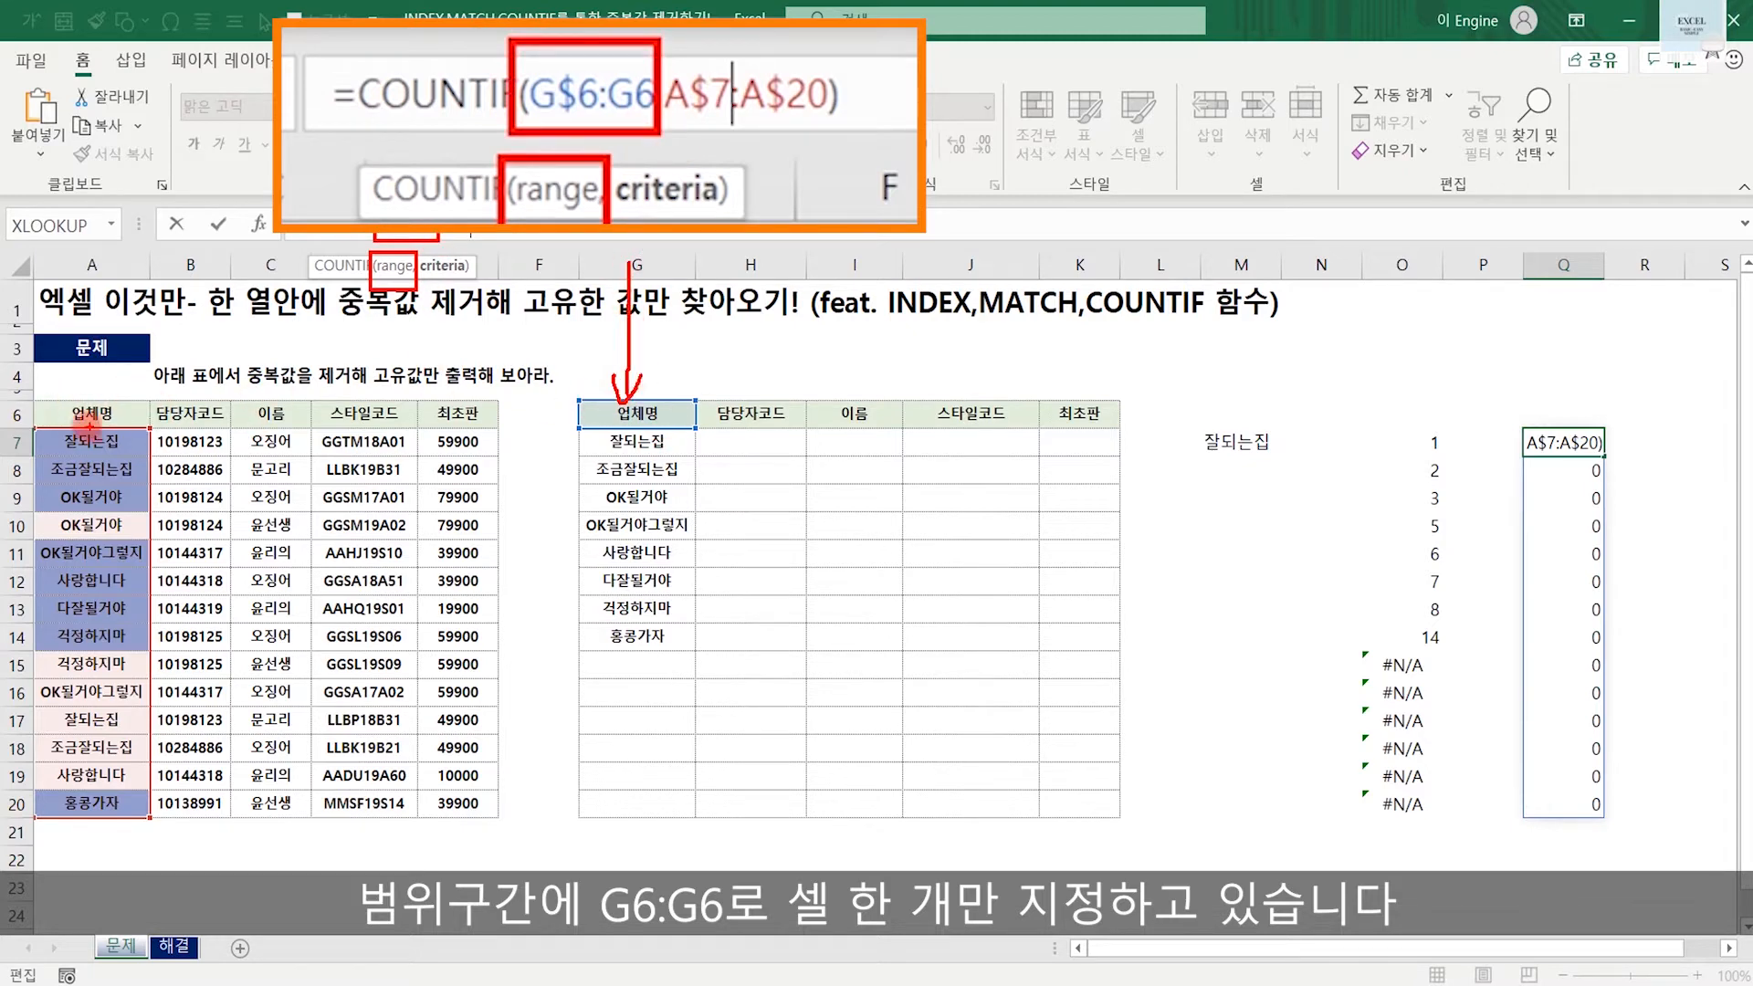
drag(17, 416, 560, 419)
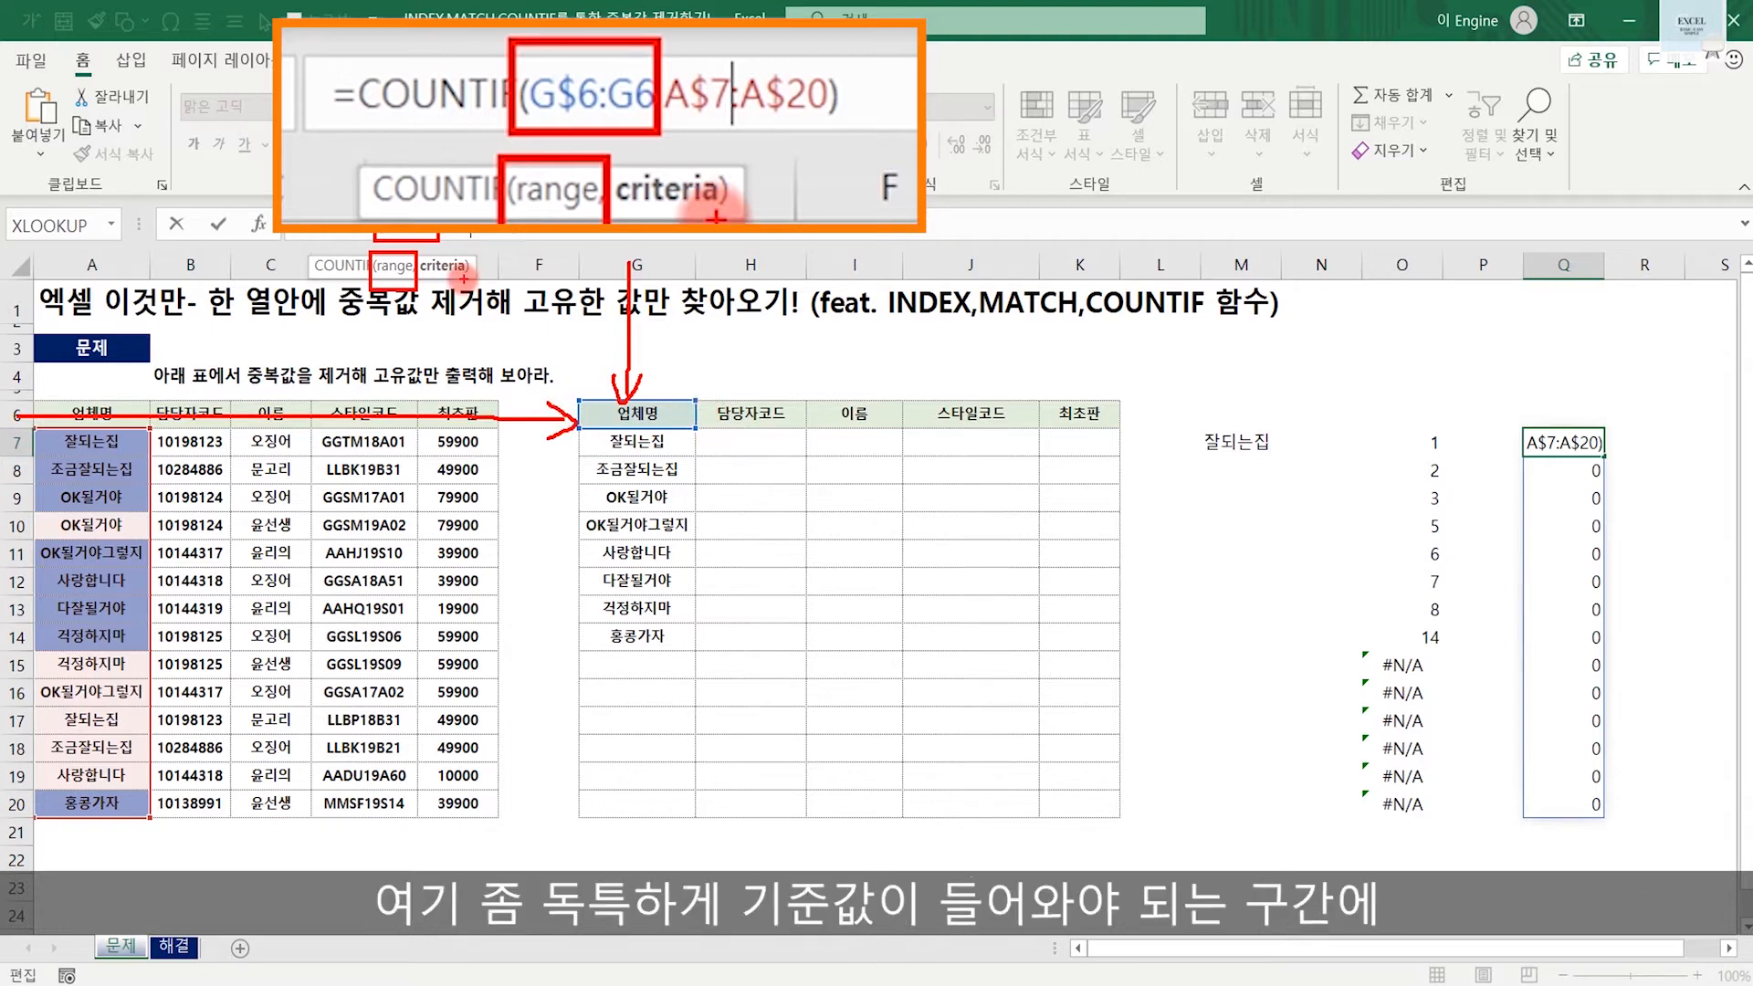
Circle the criteria argument, box A7:A20, draw an arrow along the output headers, and clear the marks and leave the formula.
mouse_move(425, 283)
mouse_down()
mouse_move(472, 256)
mouse_move(461, 285)
mouse_up()
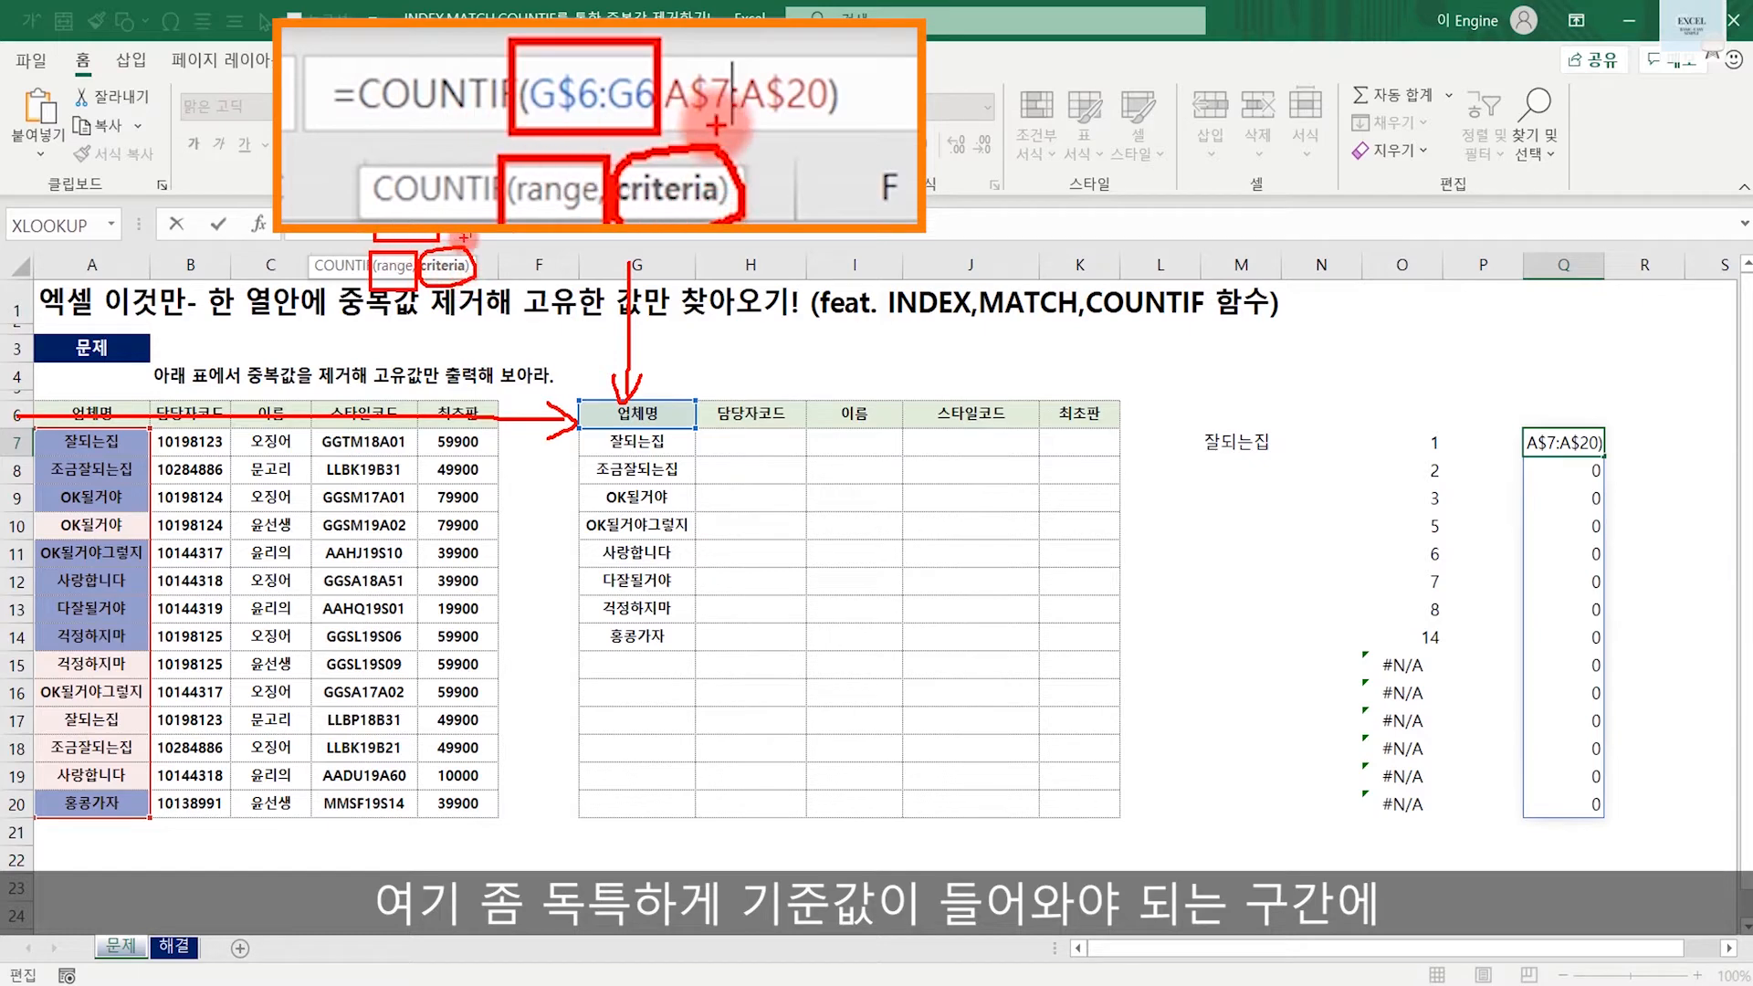
mouse_move(30, 426)
mouse_down()
mouse_move(160, 553)
mouse_move(157, 827)
mouse_up()
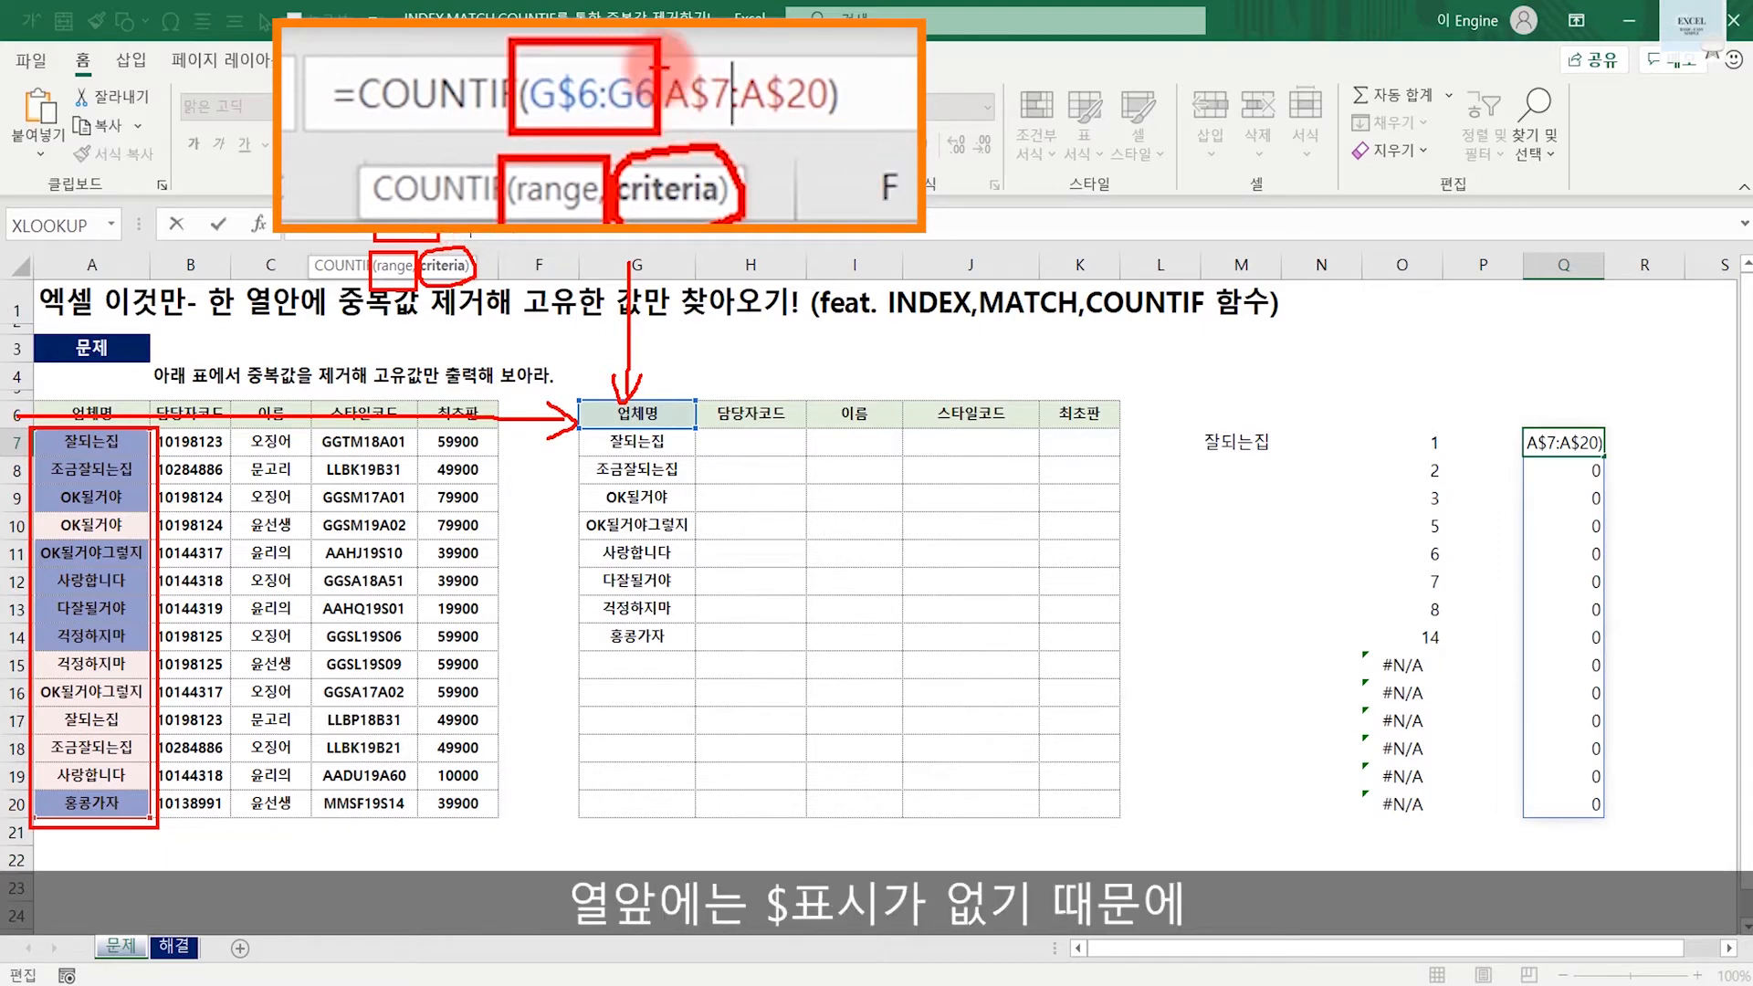
drag(663, 372, 1026, 389)
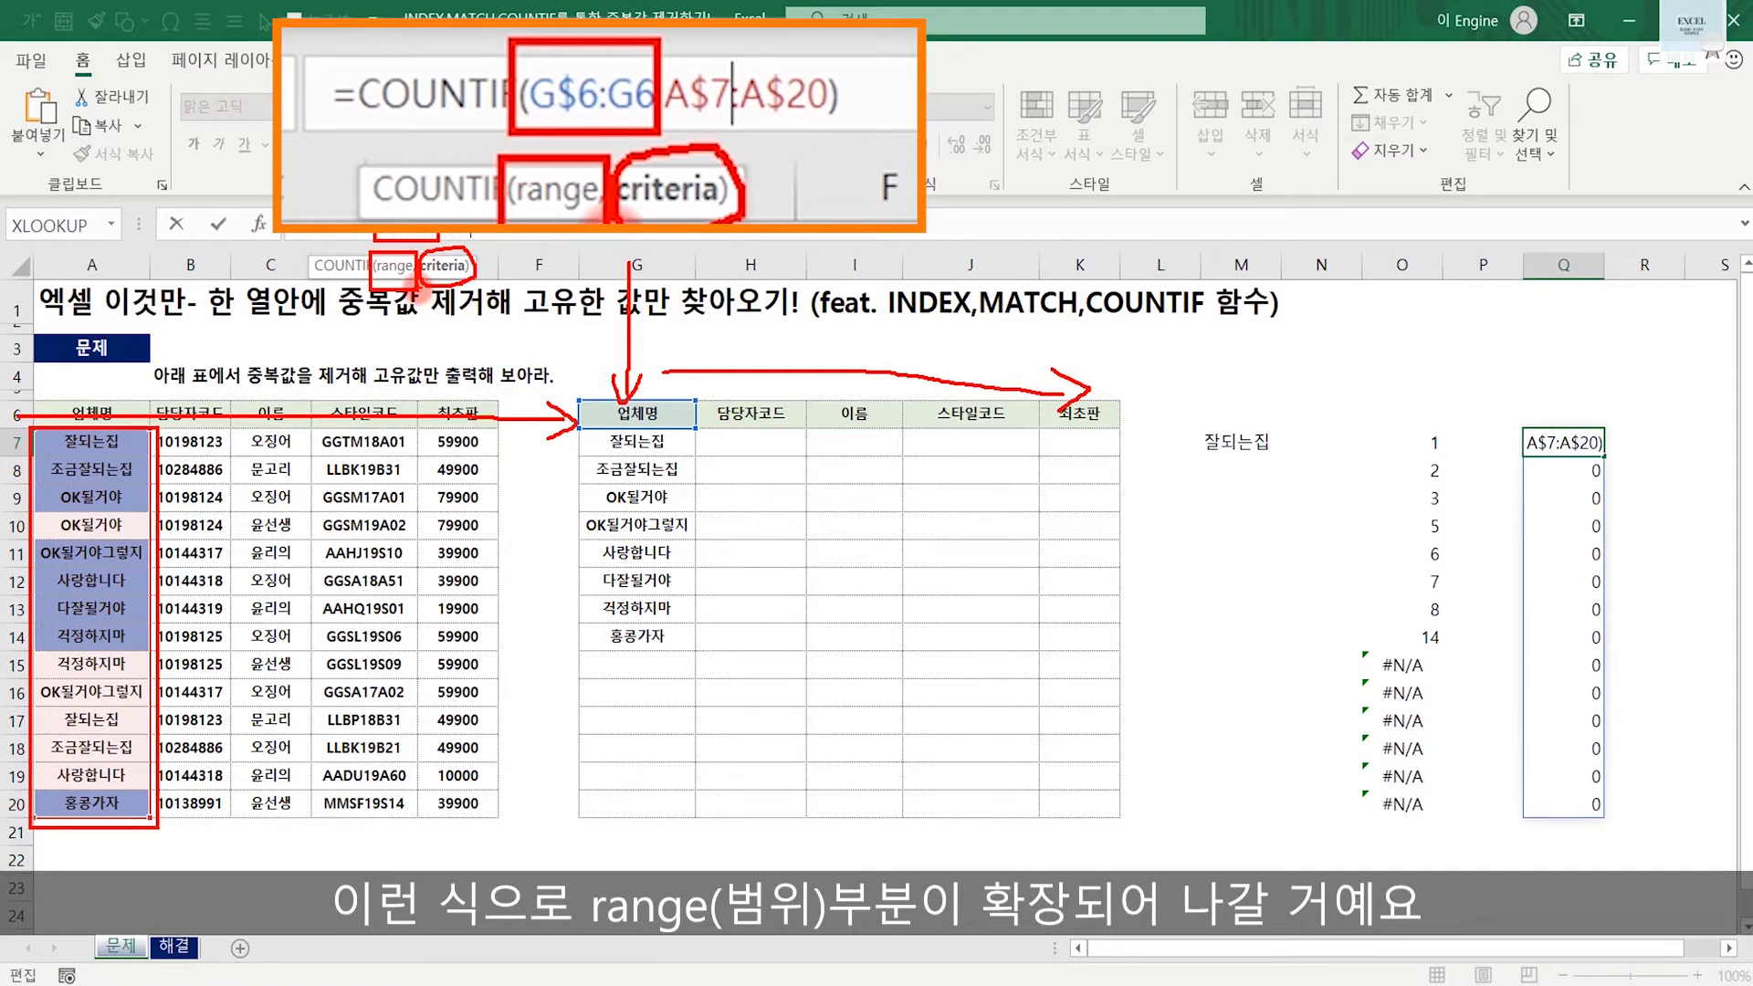
key(Escape)
key(Return)
Review the COUNTIF arguments by circling G6 as the range (범) and boxing A7:A20 as the criteria (기).
click(1561, 439)
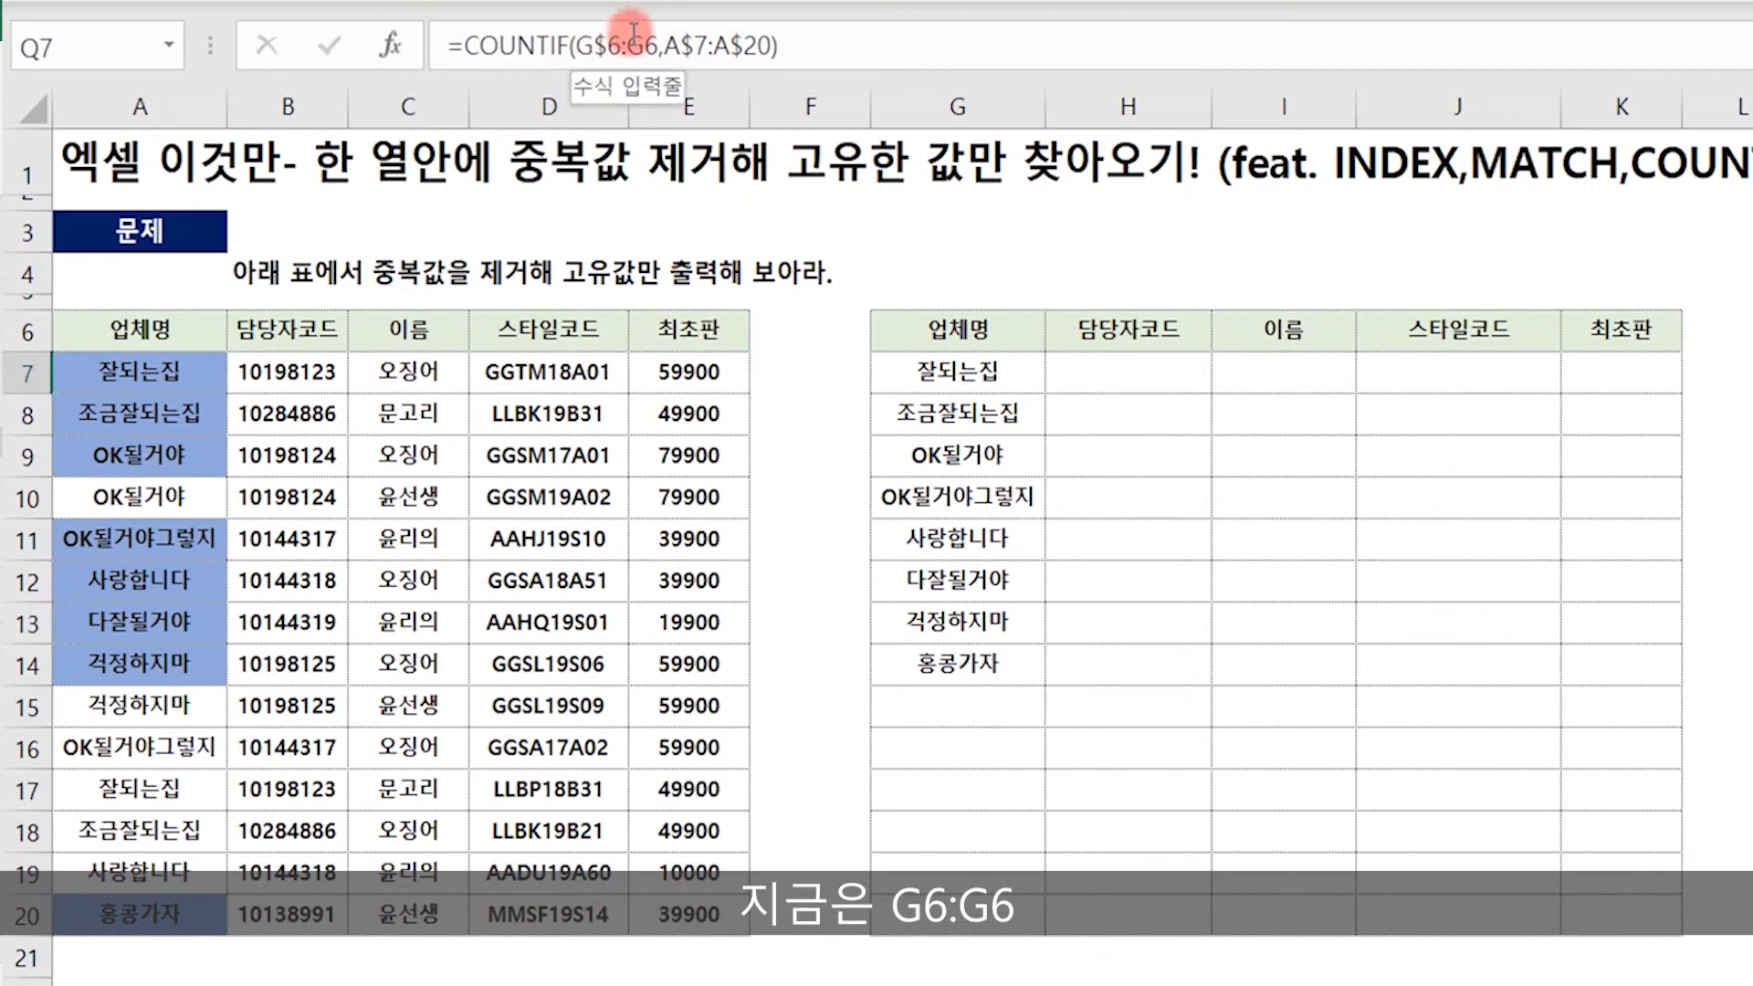
click(635, 413)
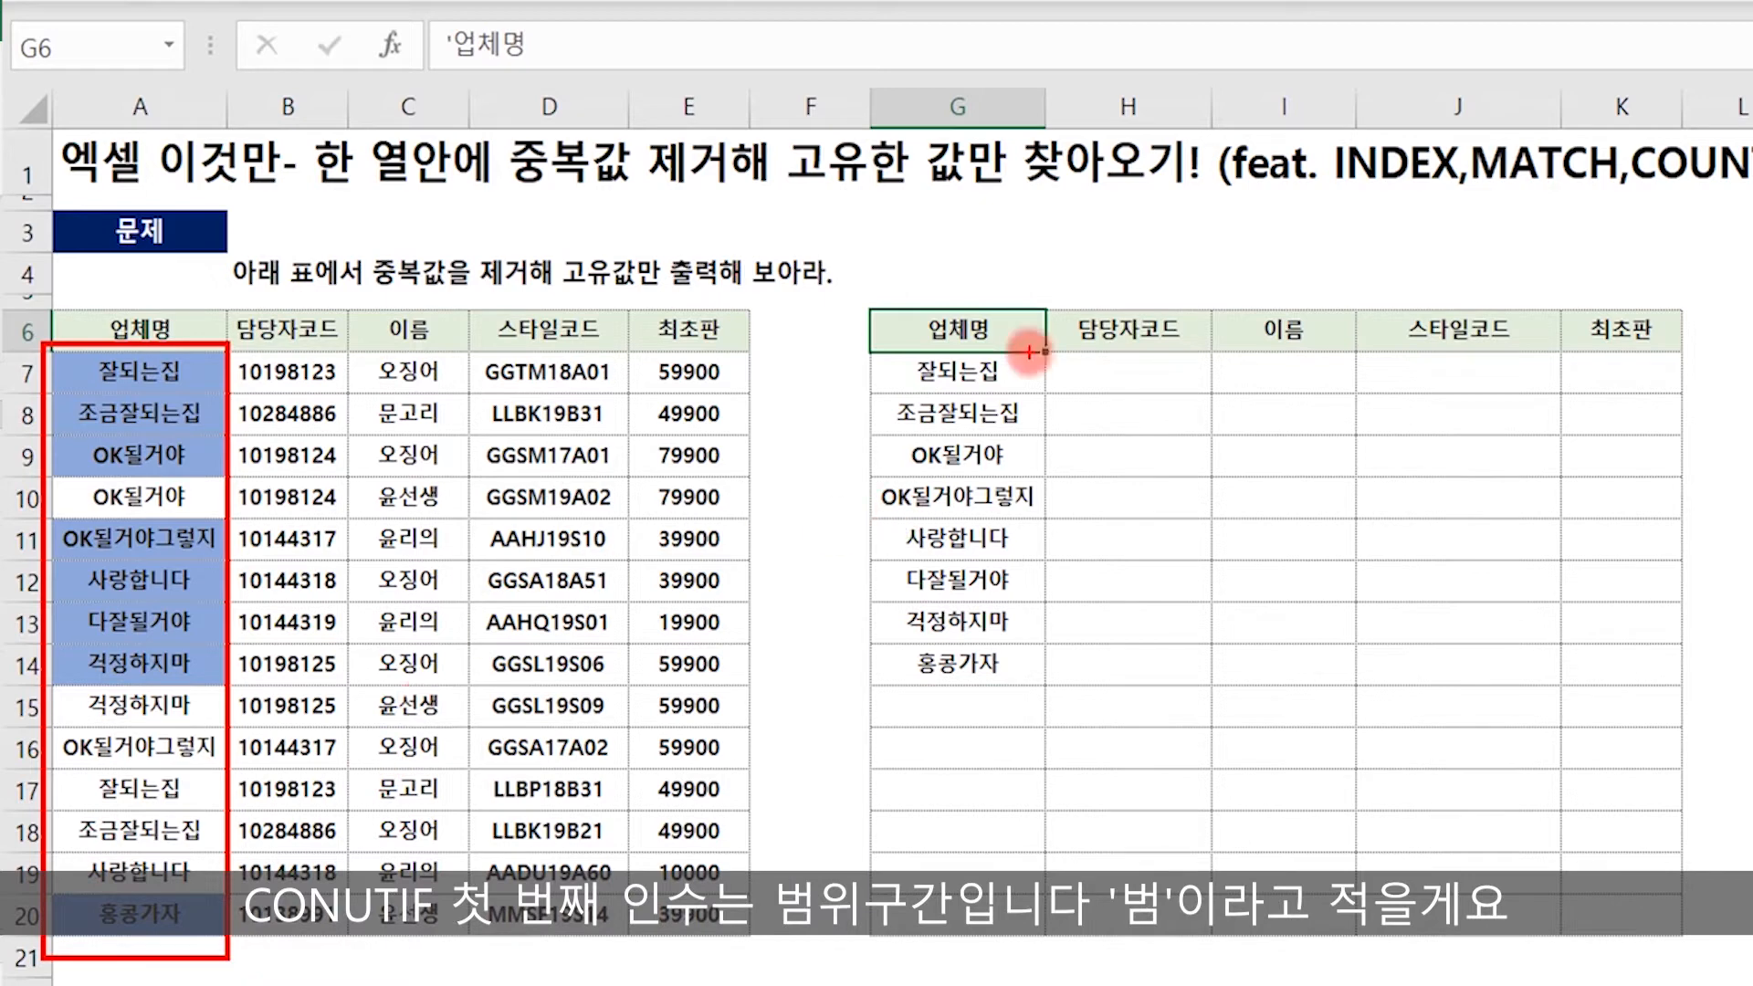
mouse_move(1020, 364)
mouse_down()
mouse_move(831, 289)
mouse_move(1030, 310)
mouse_move(978, 380)
mouse_up()
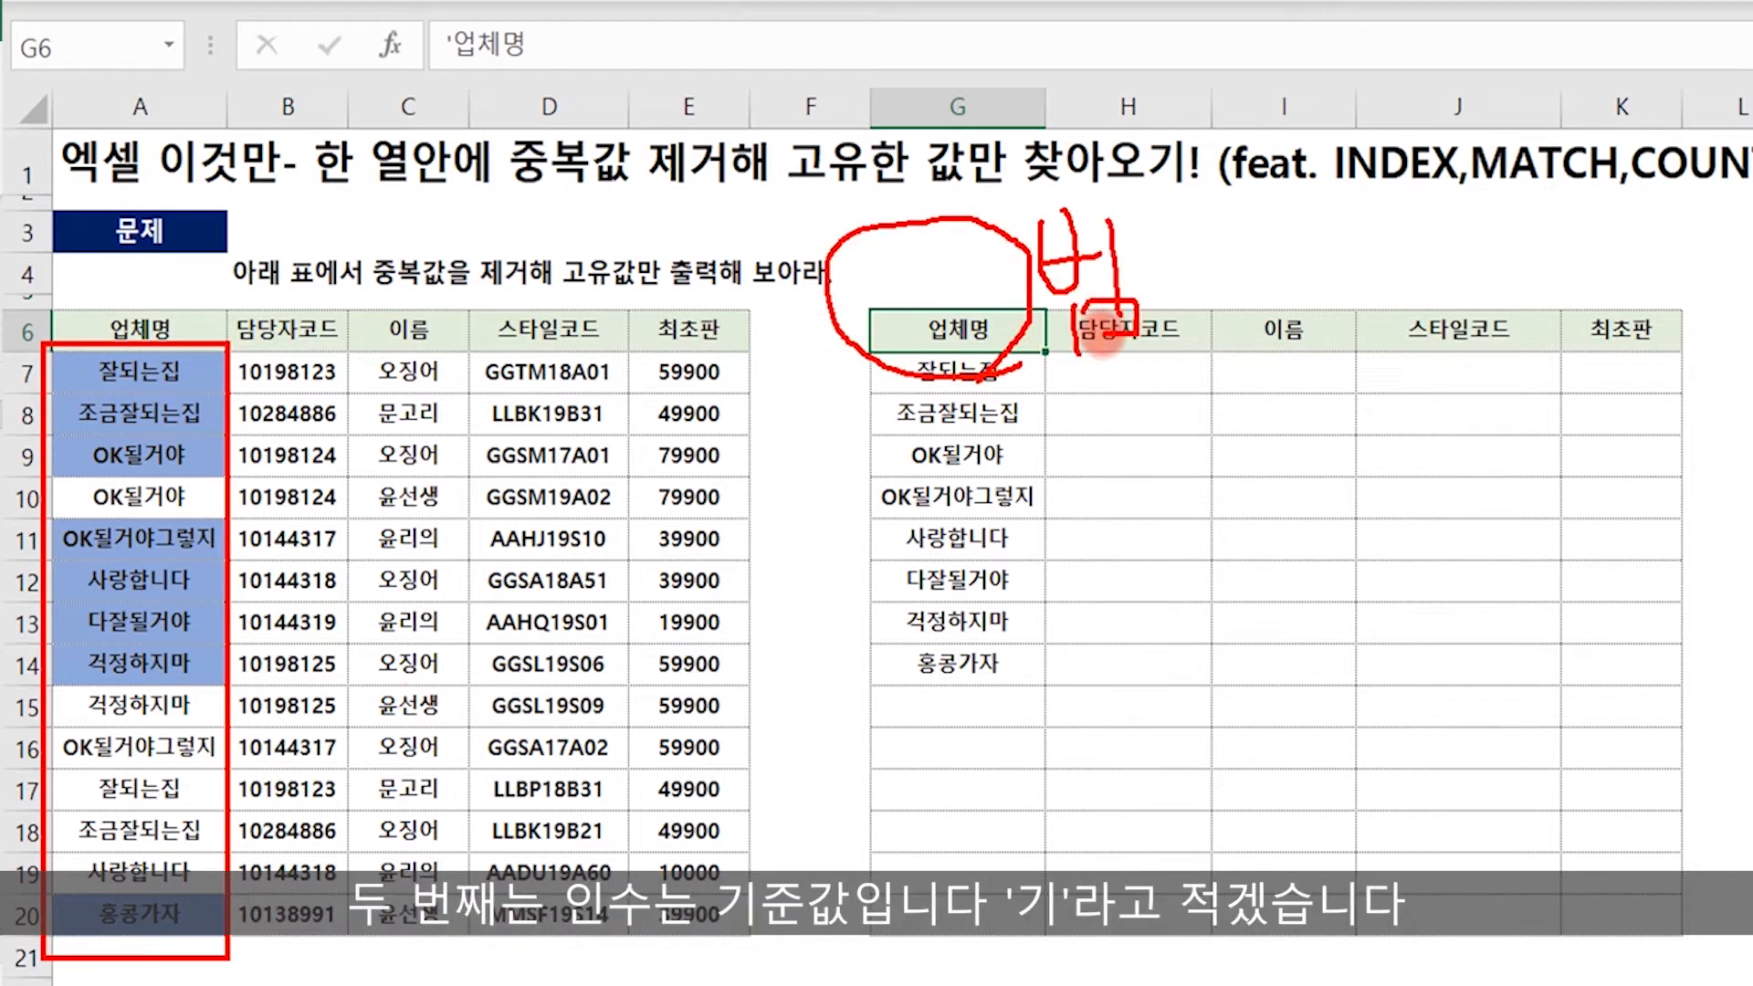
drag(258, 291, 293, 342)
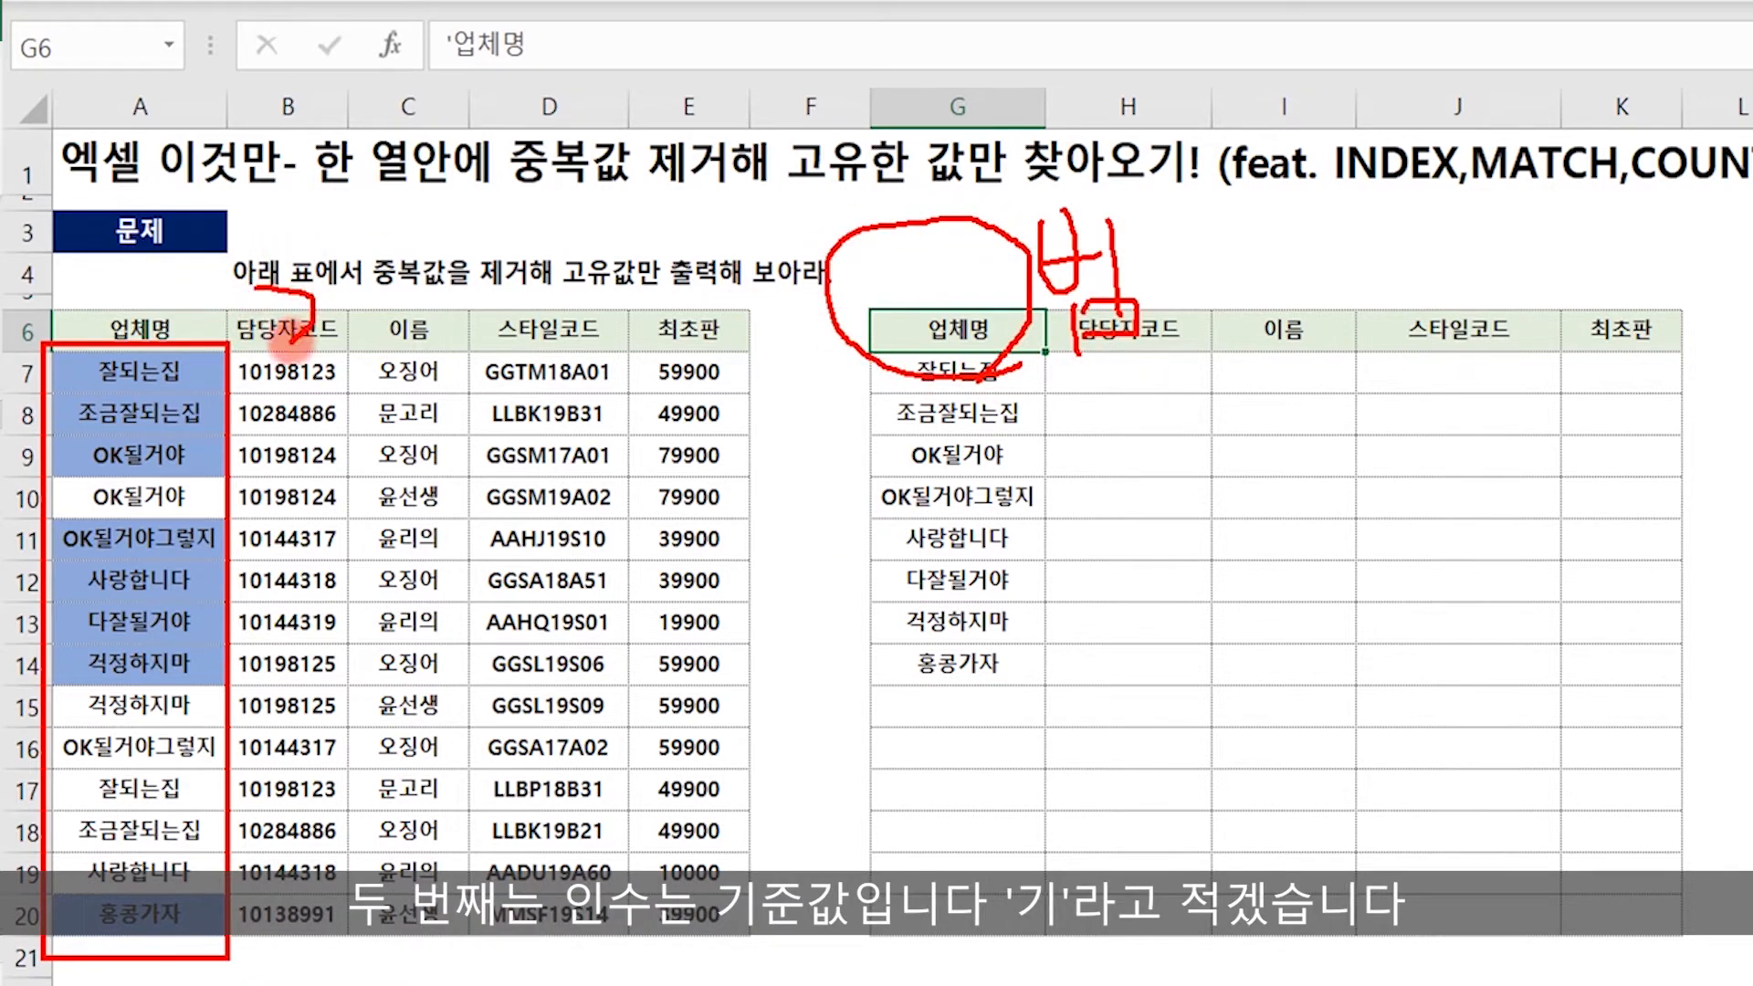
drag(340, 274, 342, 365)
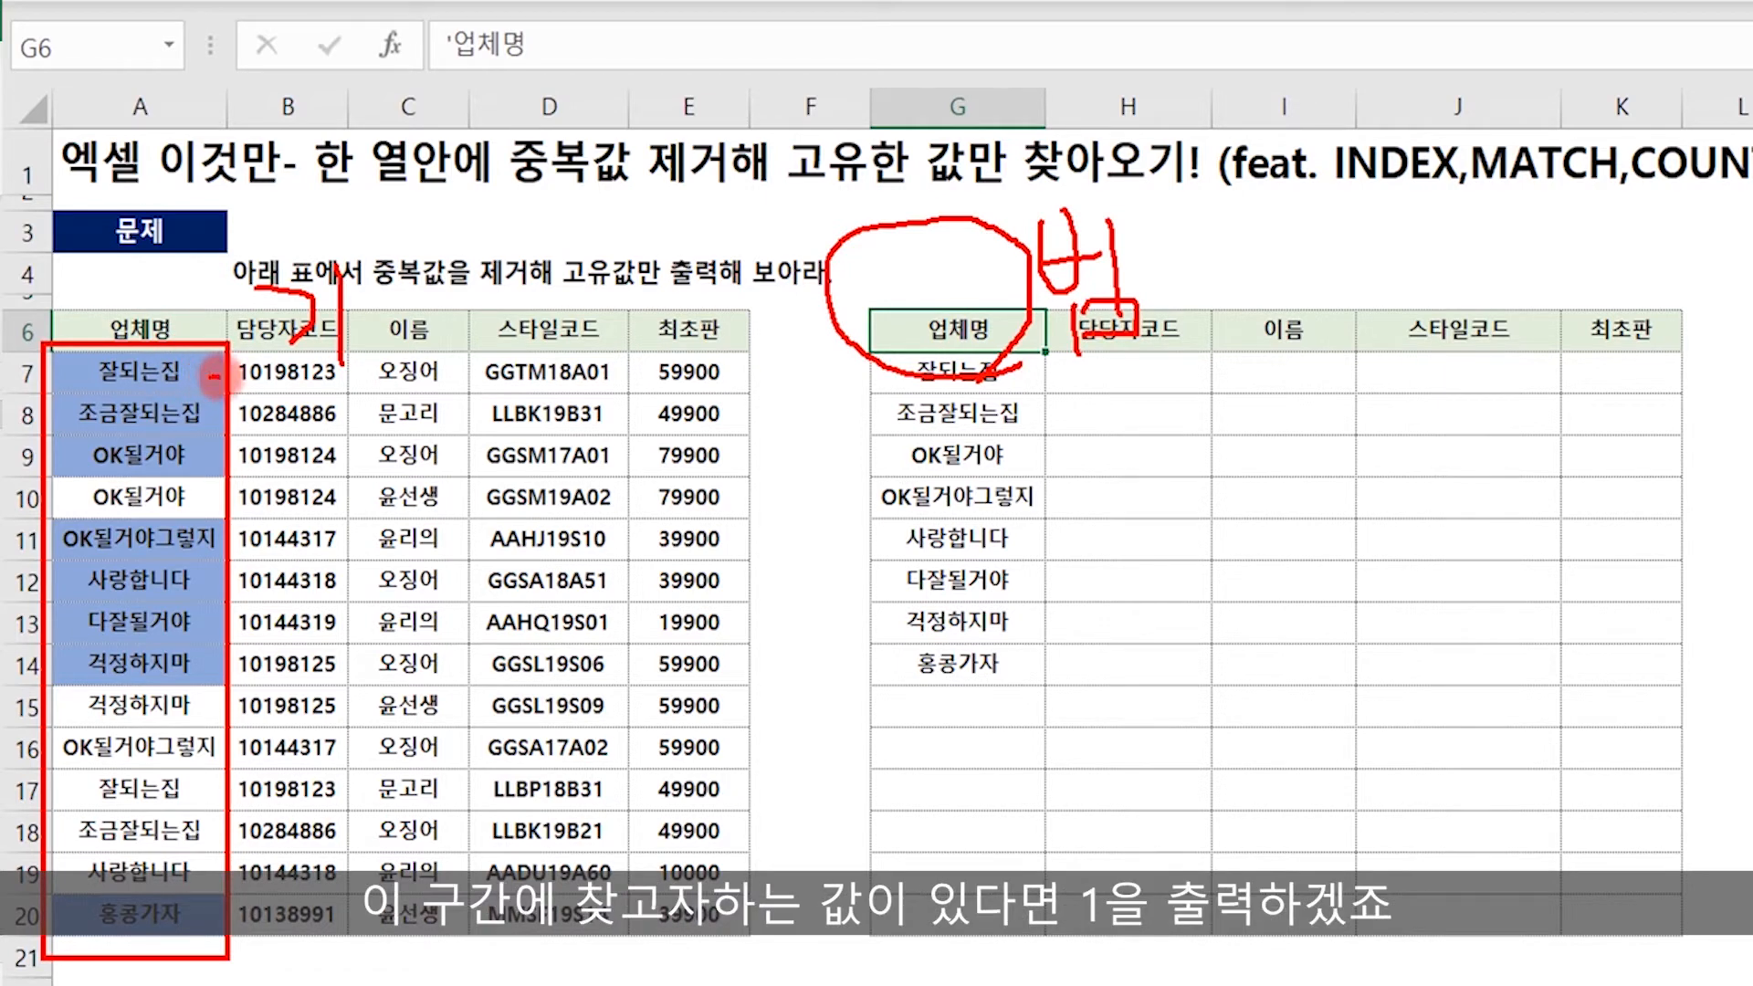
Trace the A7 lookup to G6 with an arrow, mark zeros down the list, box the Q7:Q20 results, and clear the drawing.
mouse_move(213, 374)
mouse_down()
mouse_move(575, 369)
mouse_move(849, 340)
mouse_move(817, 375)
mouse_up()
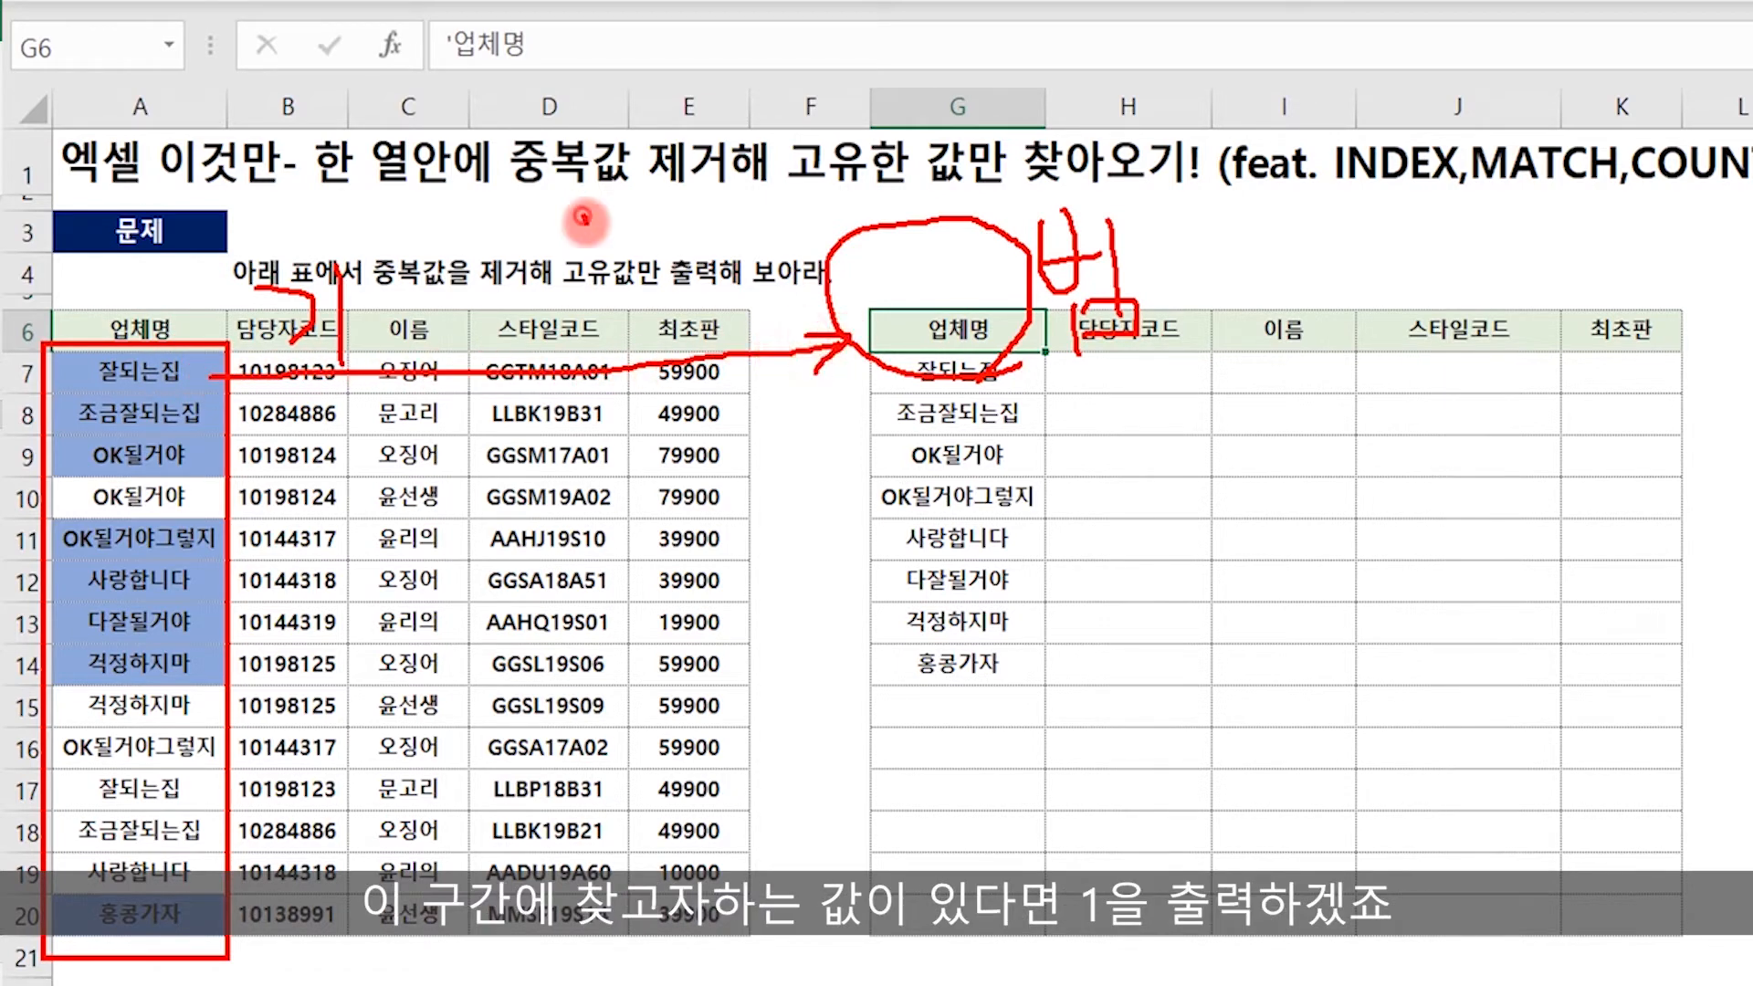
mouse_move(583, 217)
mouse_down()
mouse_move(595, 267)
mouse_move(628, 265)
mouse_up()
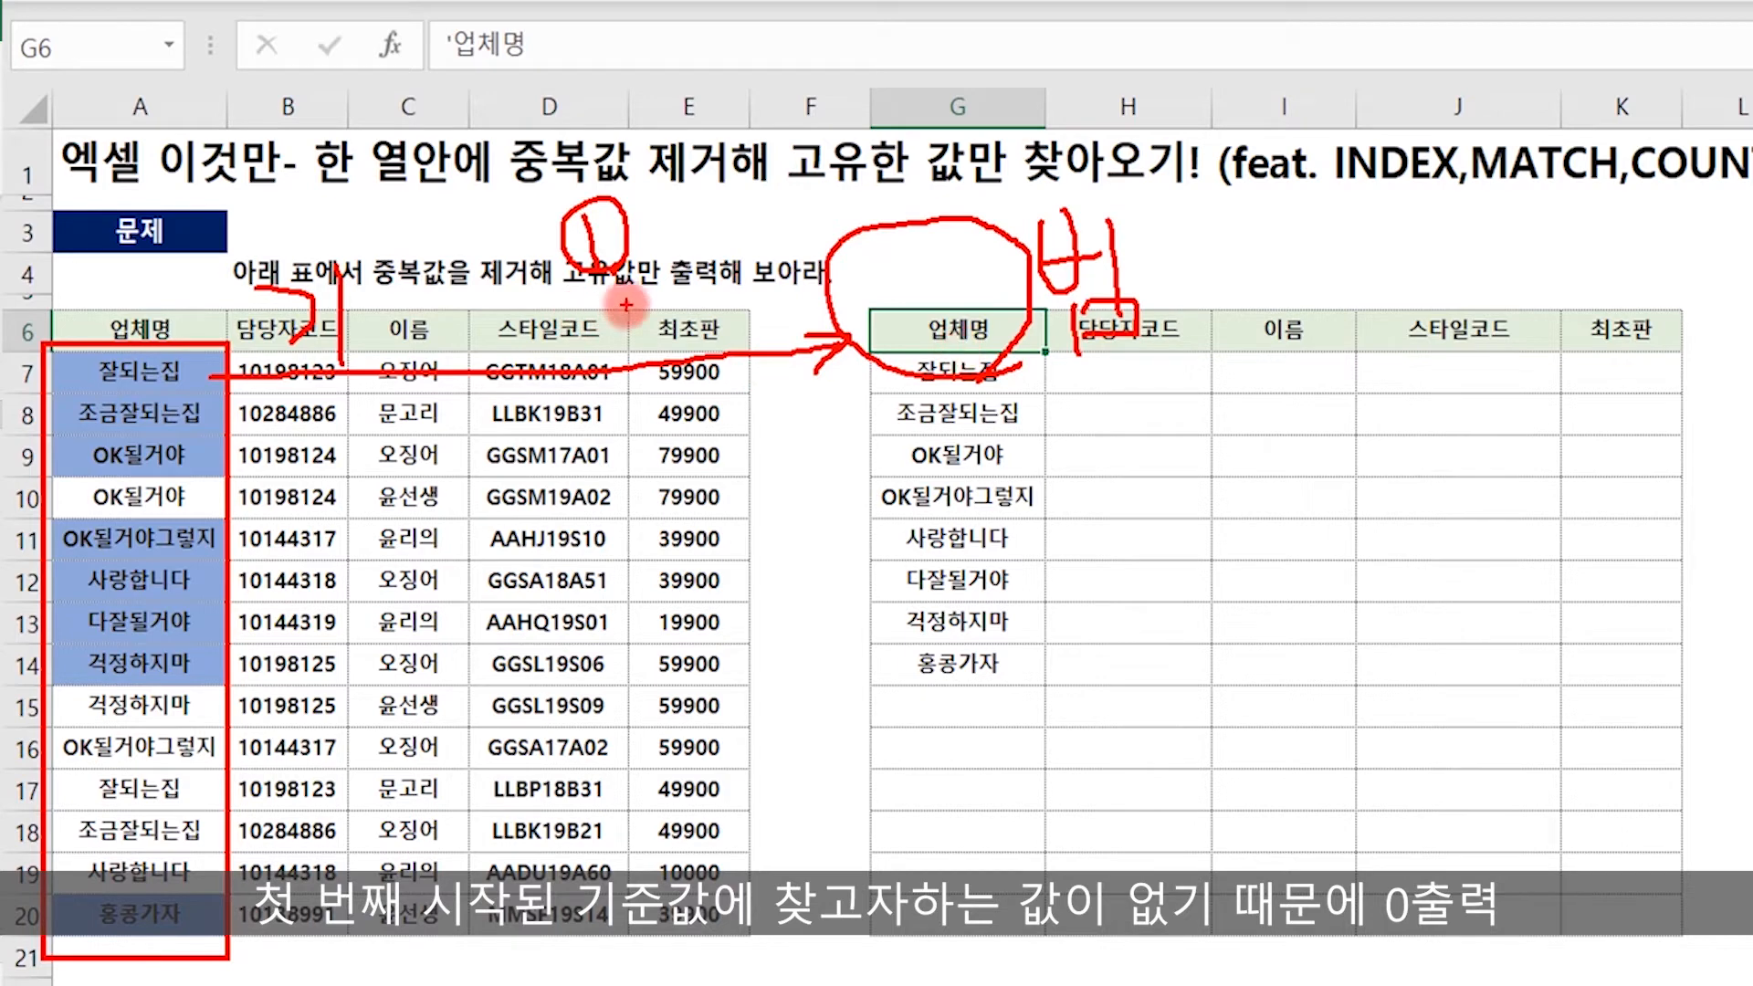
mouse_move(626, 304)
mouse_down()
mouse_move(591, 338)
mouse_move(641, 343)
mouse_up()
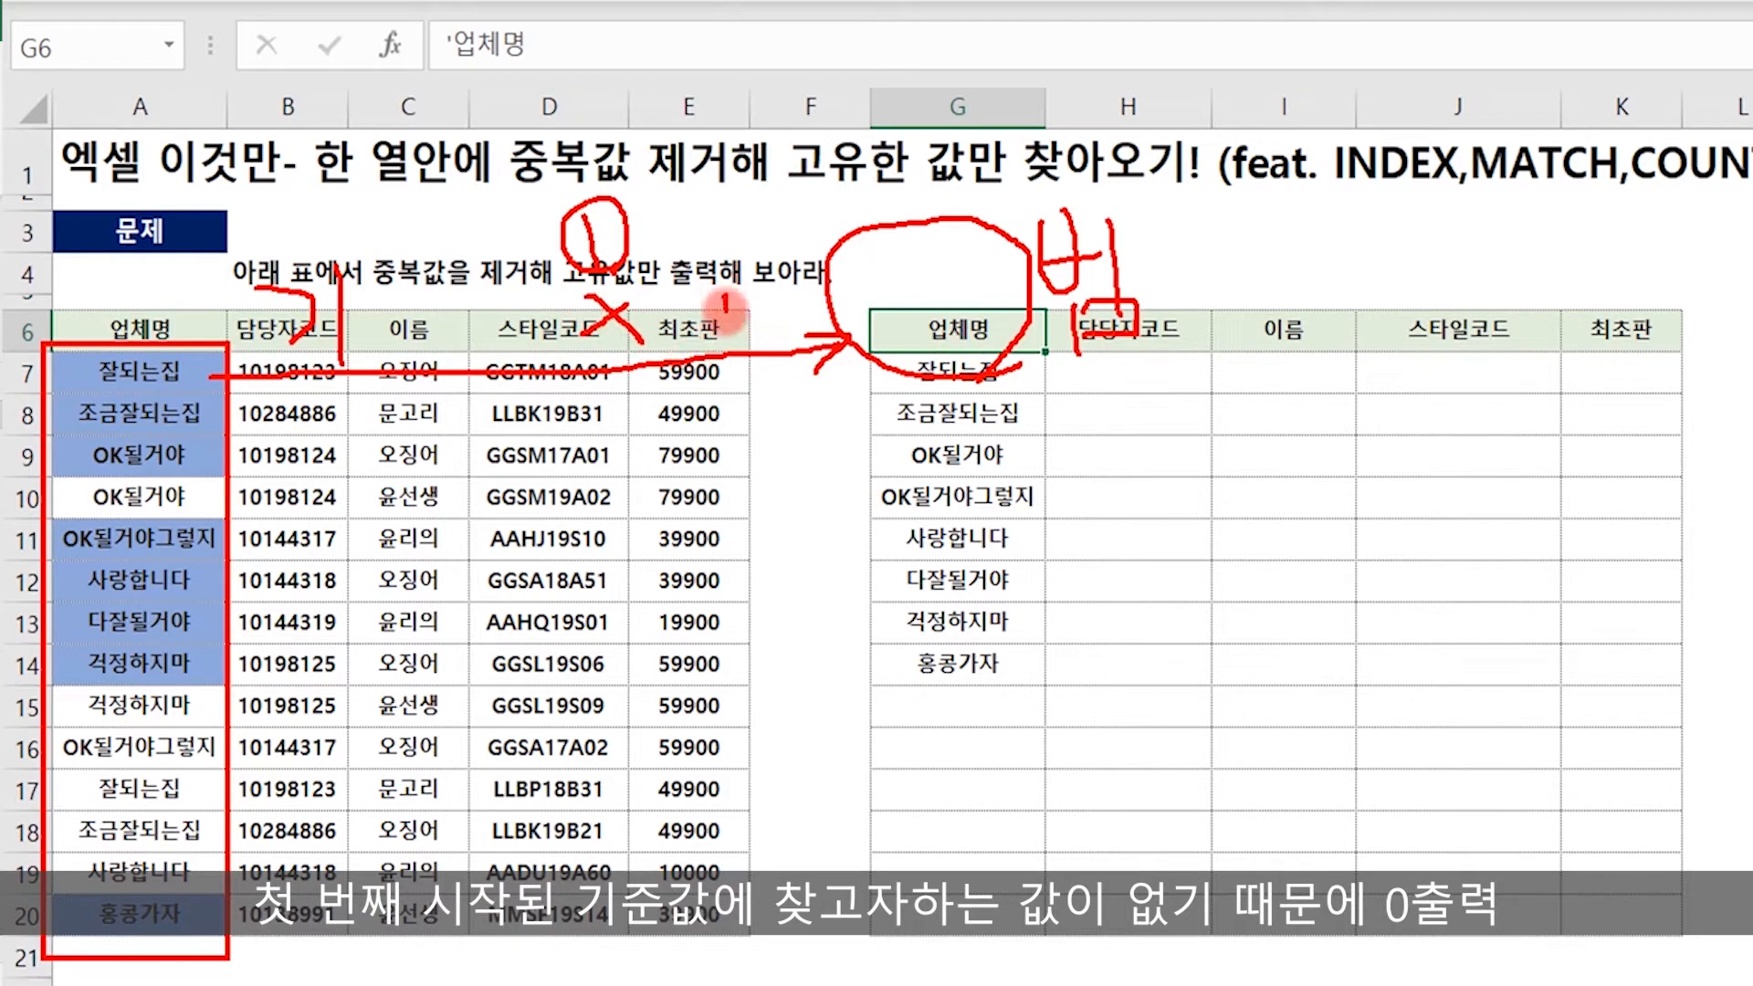
mouse_move(726, 306)
mouse_down()
mouse_move(759, 315)
mouse_move(741, 285)
mouse_up()
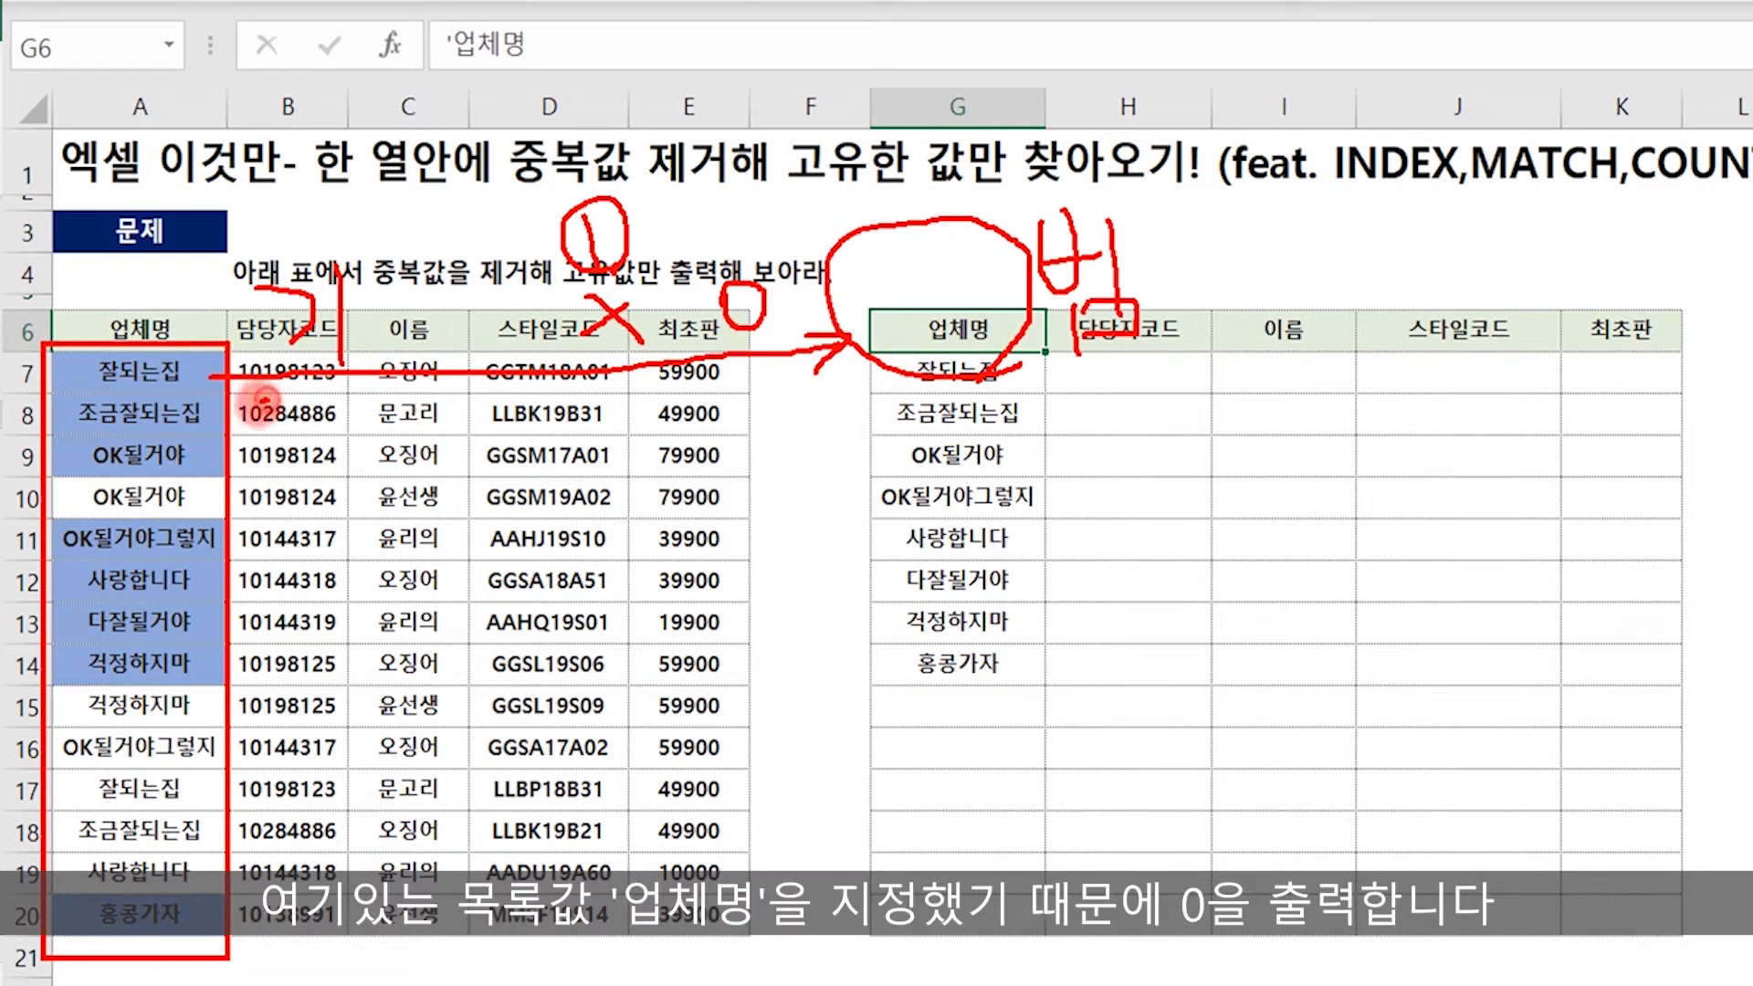
drag(278, 403, 273, 404)
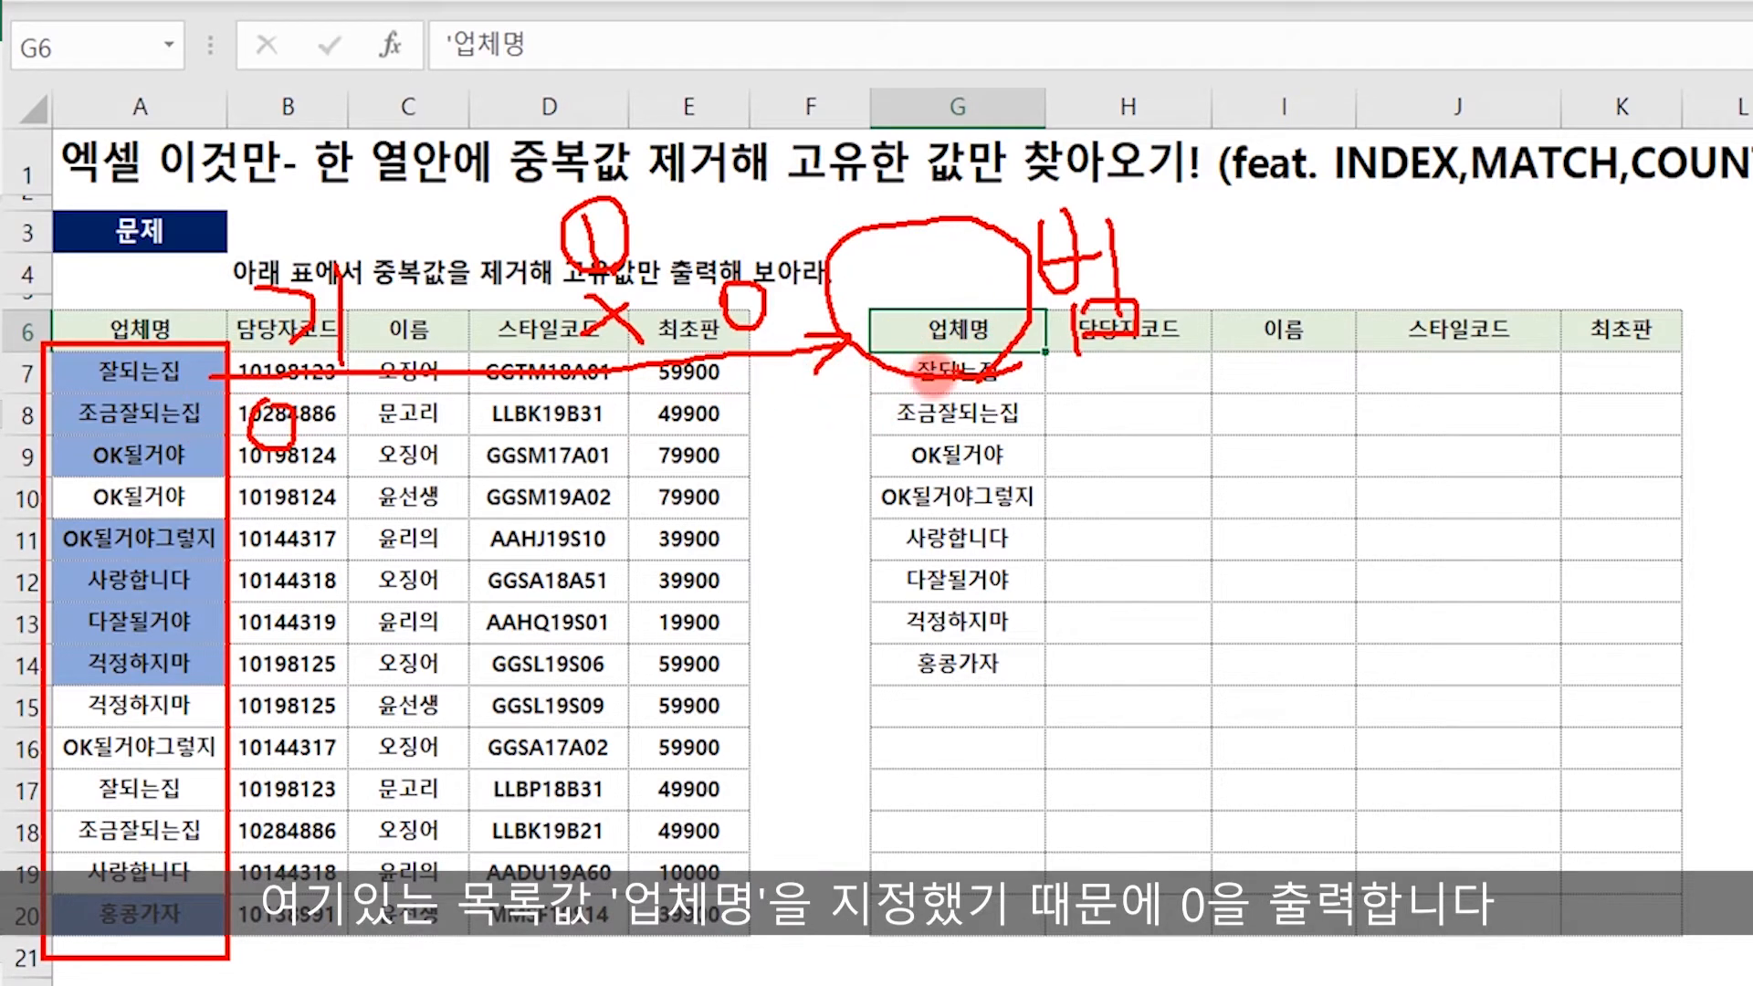
mouse_move(260, 470)
mouse_down()
mouse_move(297, 534)
mouse_move(265, 575)
mouse_move(273, 804)
mouse_move(313, 867)
mouse_up()
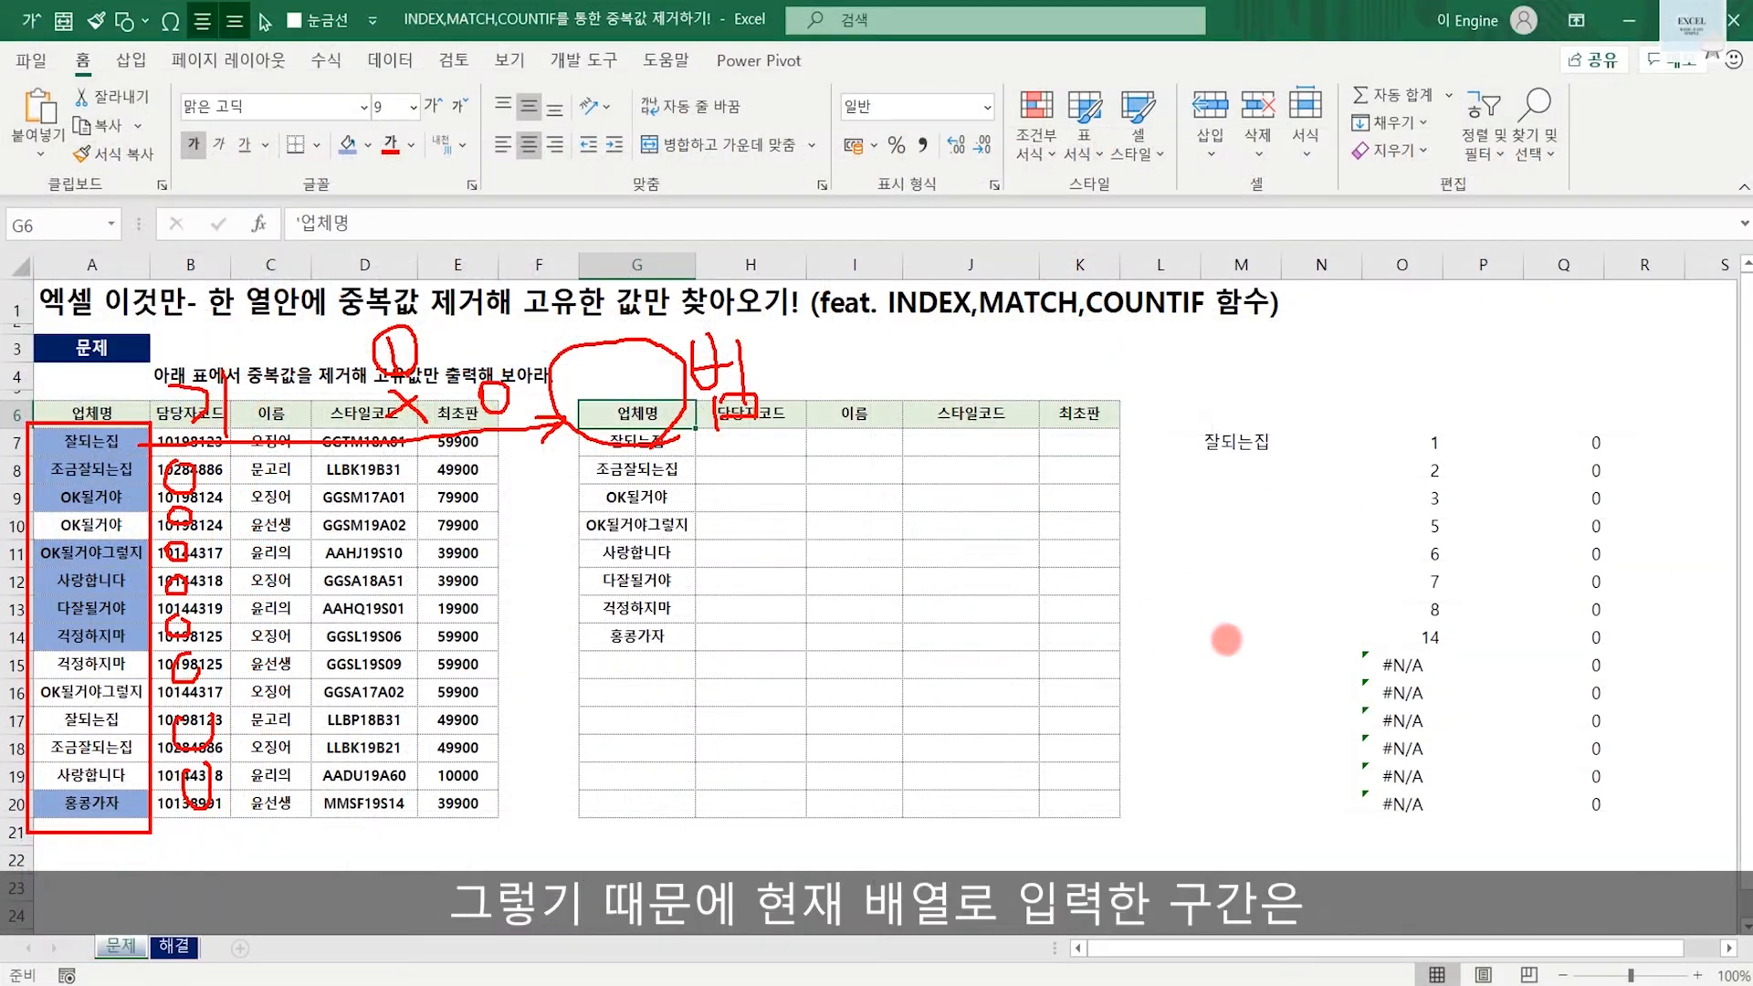
drag(1571, 438, 1658, 835)
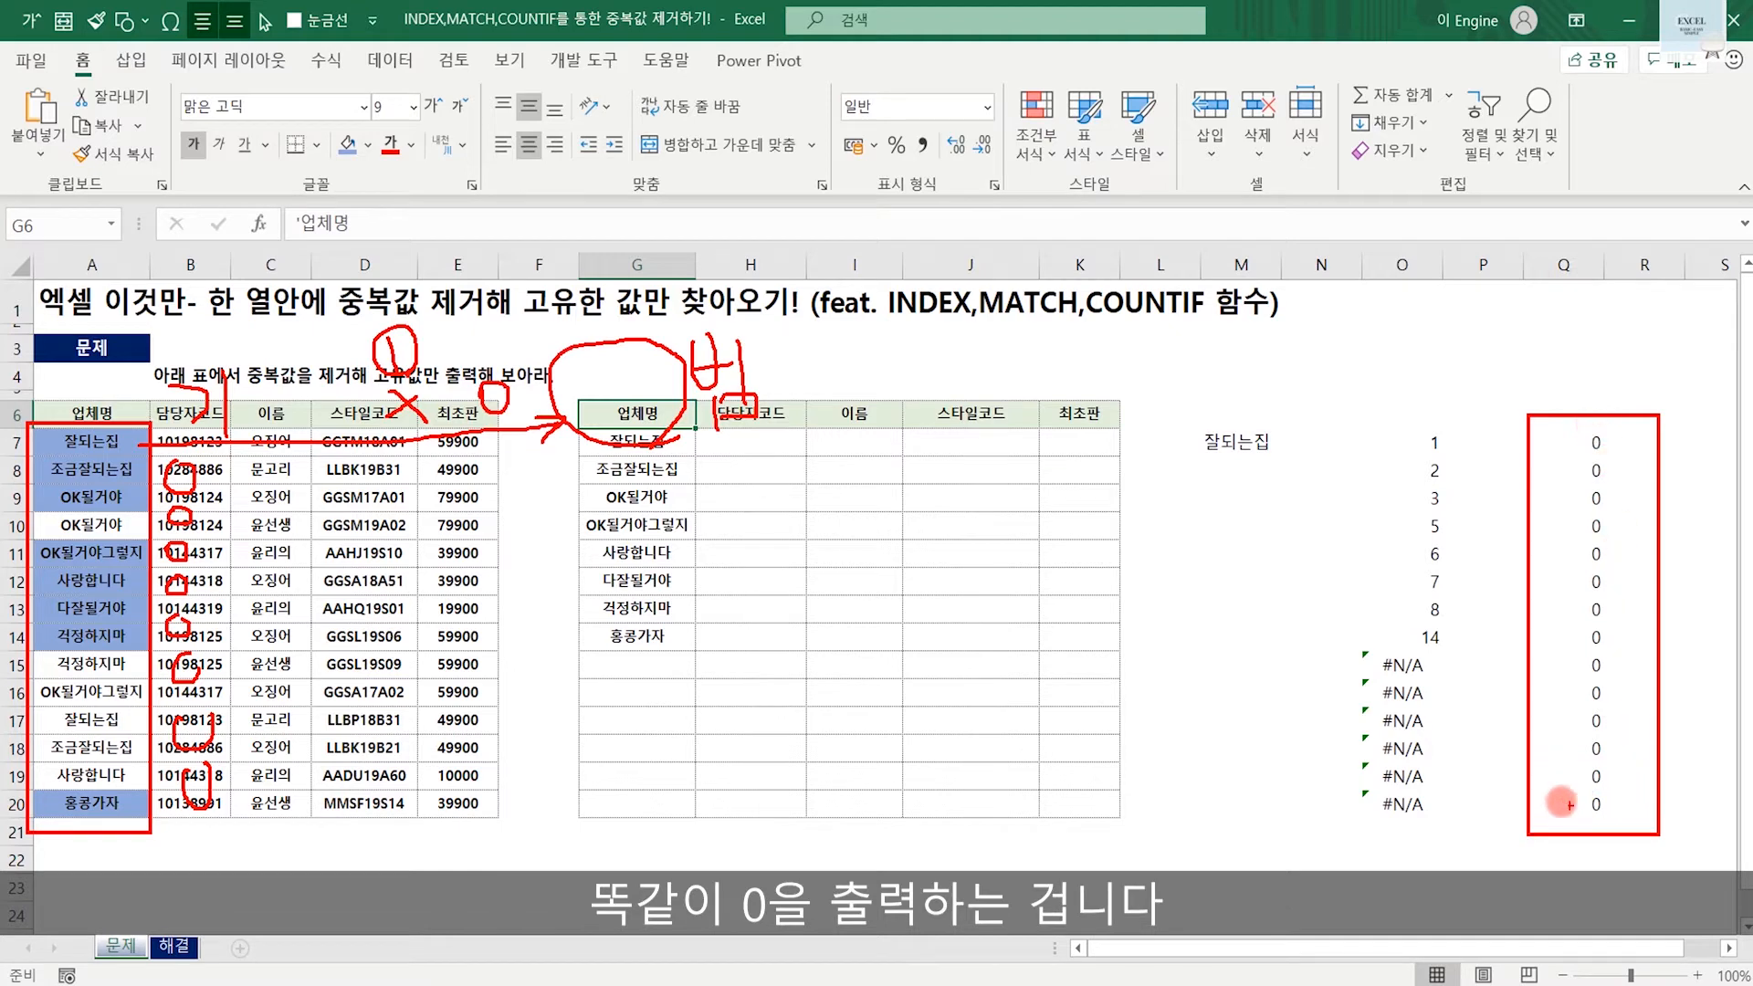
key(Escape)
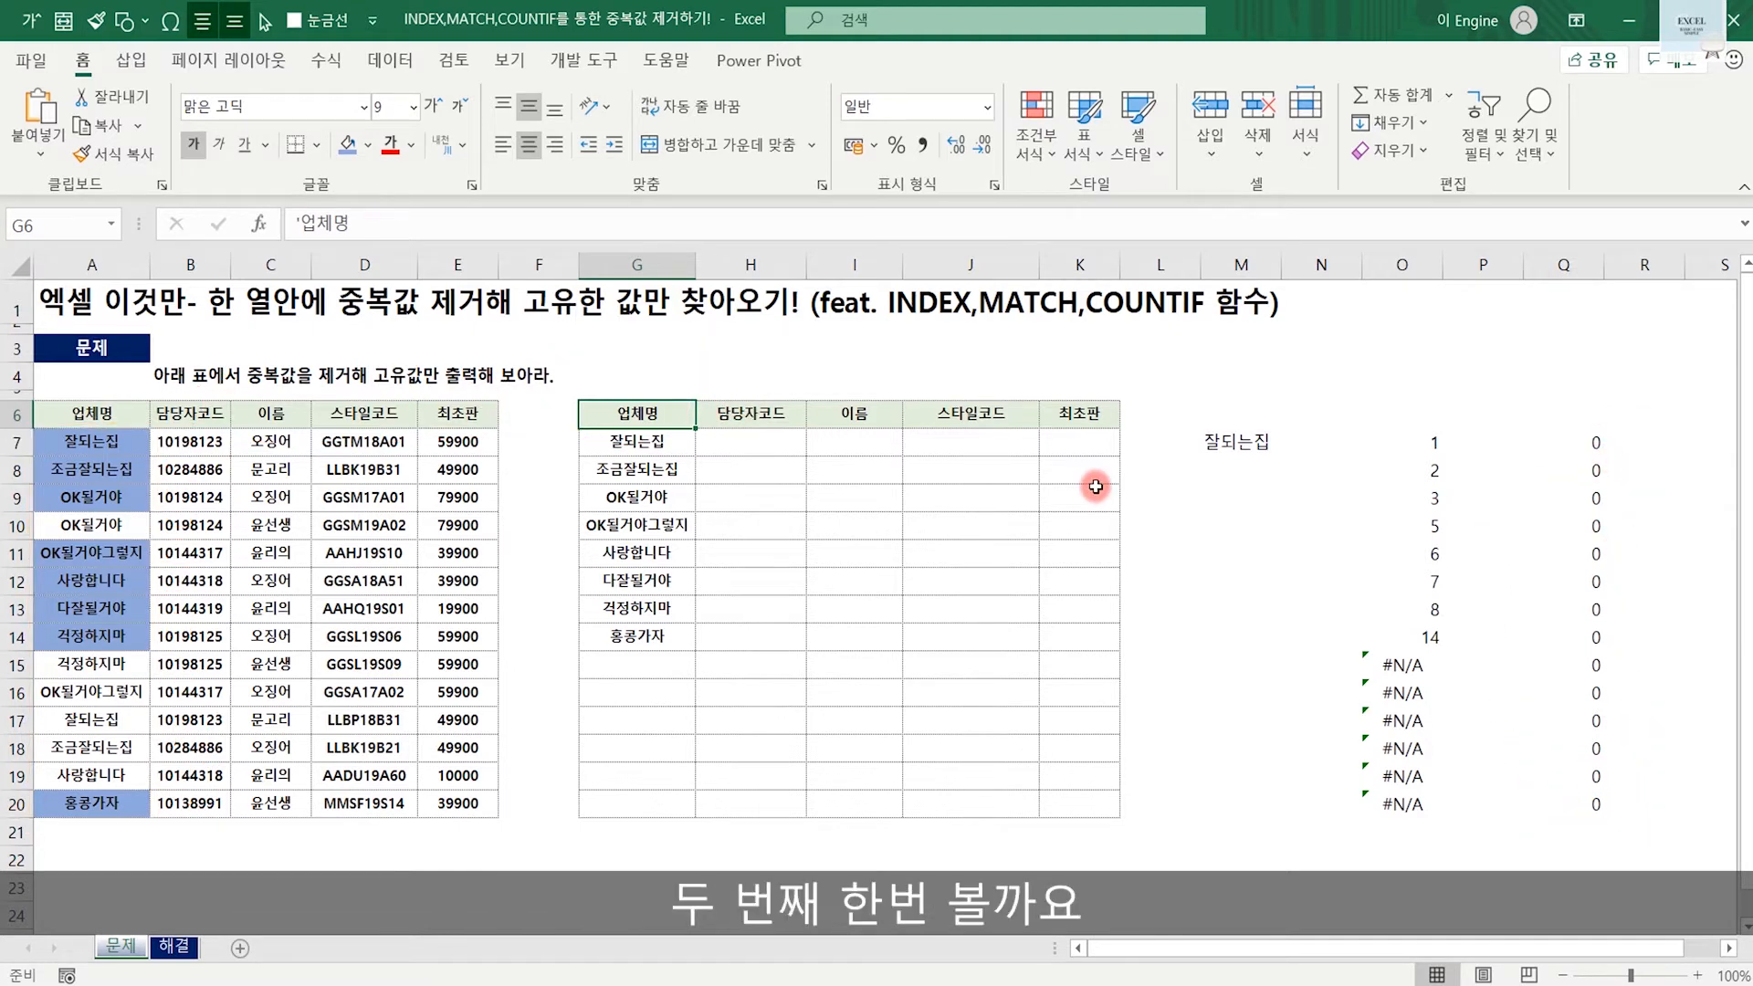
Select O7 and outline the COUNTIF(G$6:G6,A$7:A$20) part of its MATCH formula in red.
click(1610, 447)
click(1440, 447)
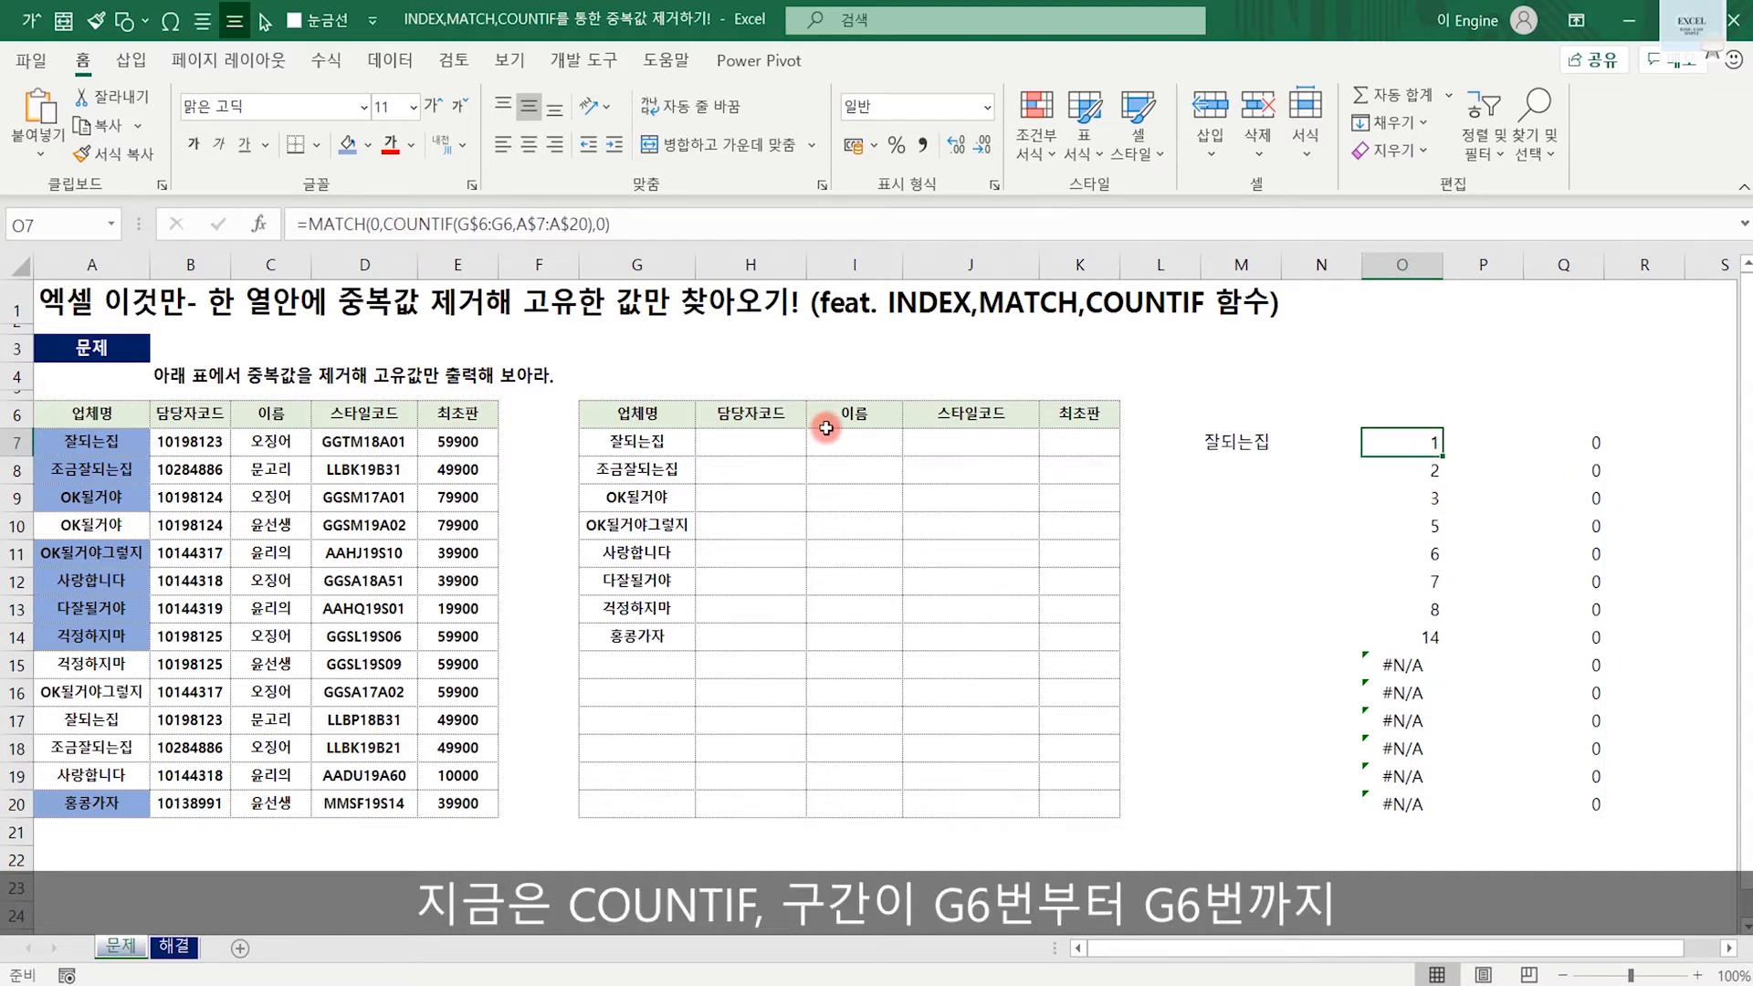
mouse_move(380, 197)
mouse_down()
mouse_move(508, 258)
mouse_move(593, 258)
mouse_up()
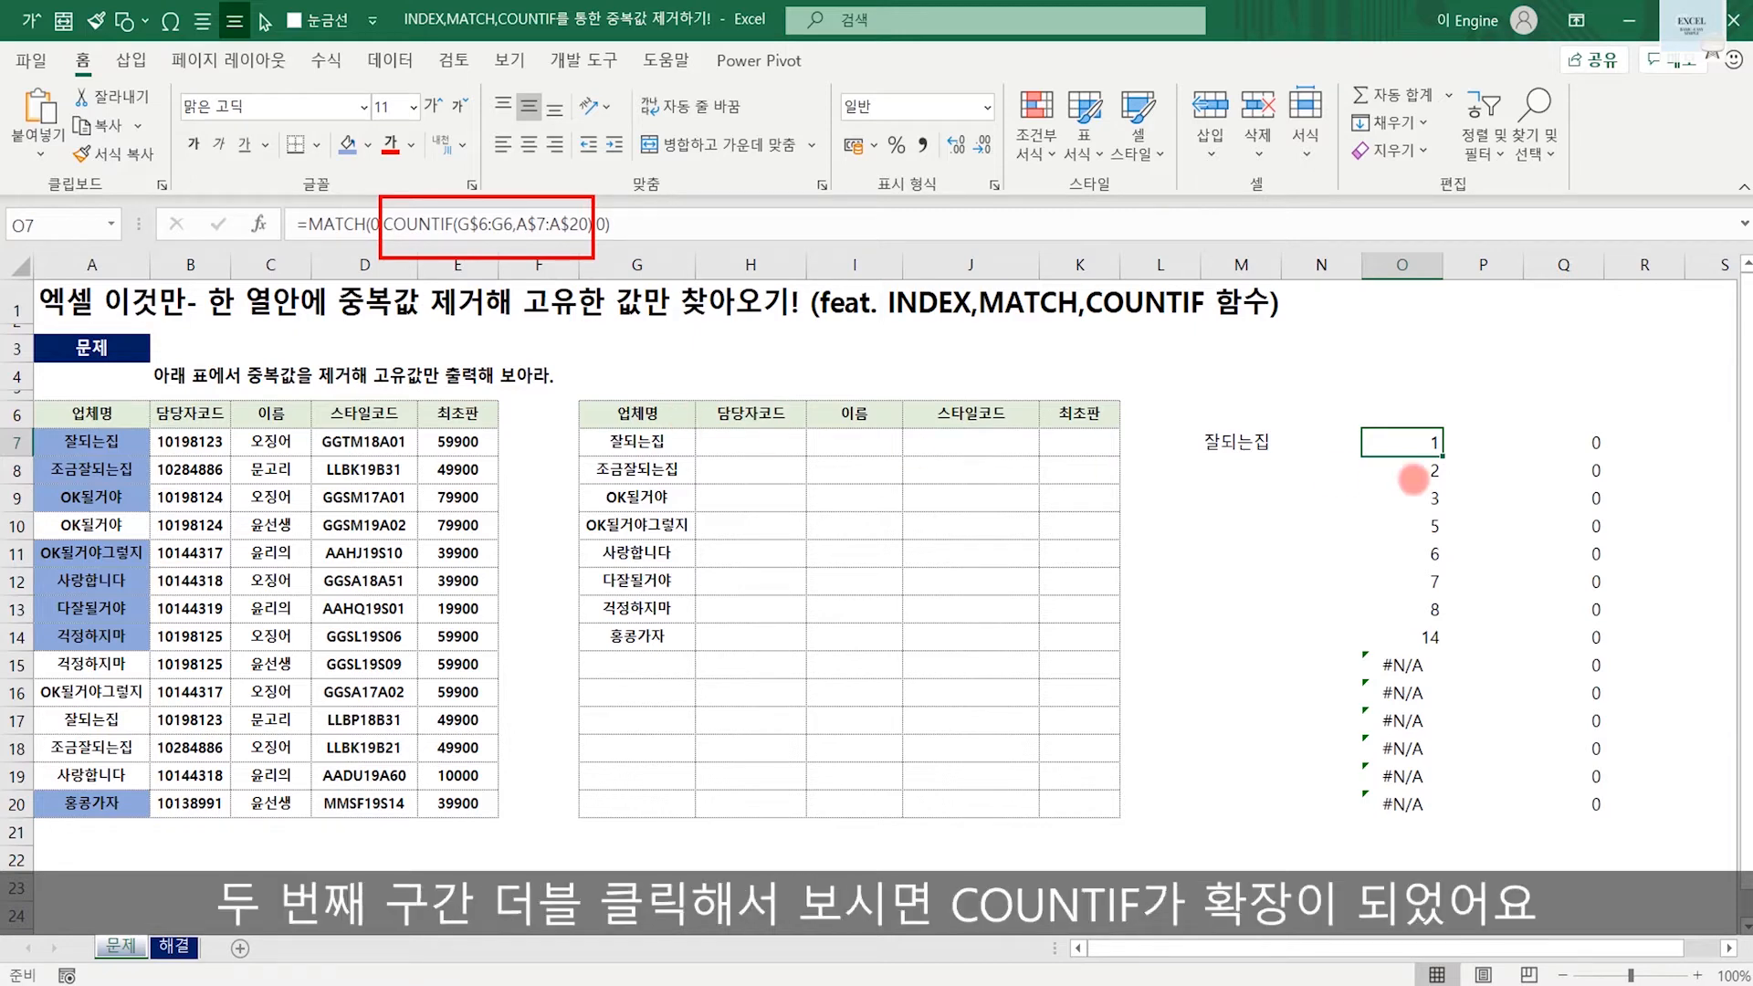
Clear the outline, open O8's MATCH formula, label G6:G7 as its COUNTIF range (범) and box the criteria A7:A20.
key(Escape)
double_click(1383, 484)
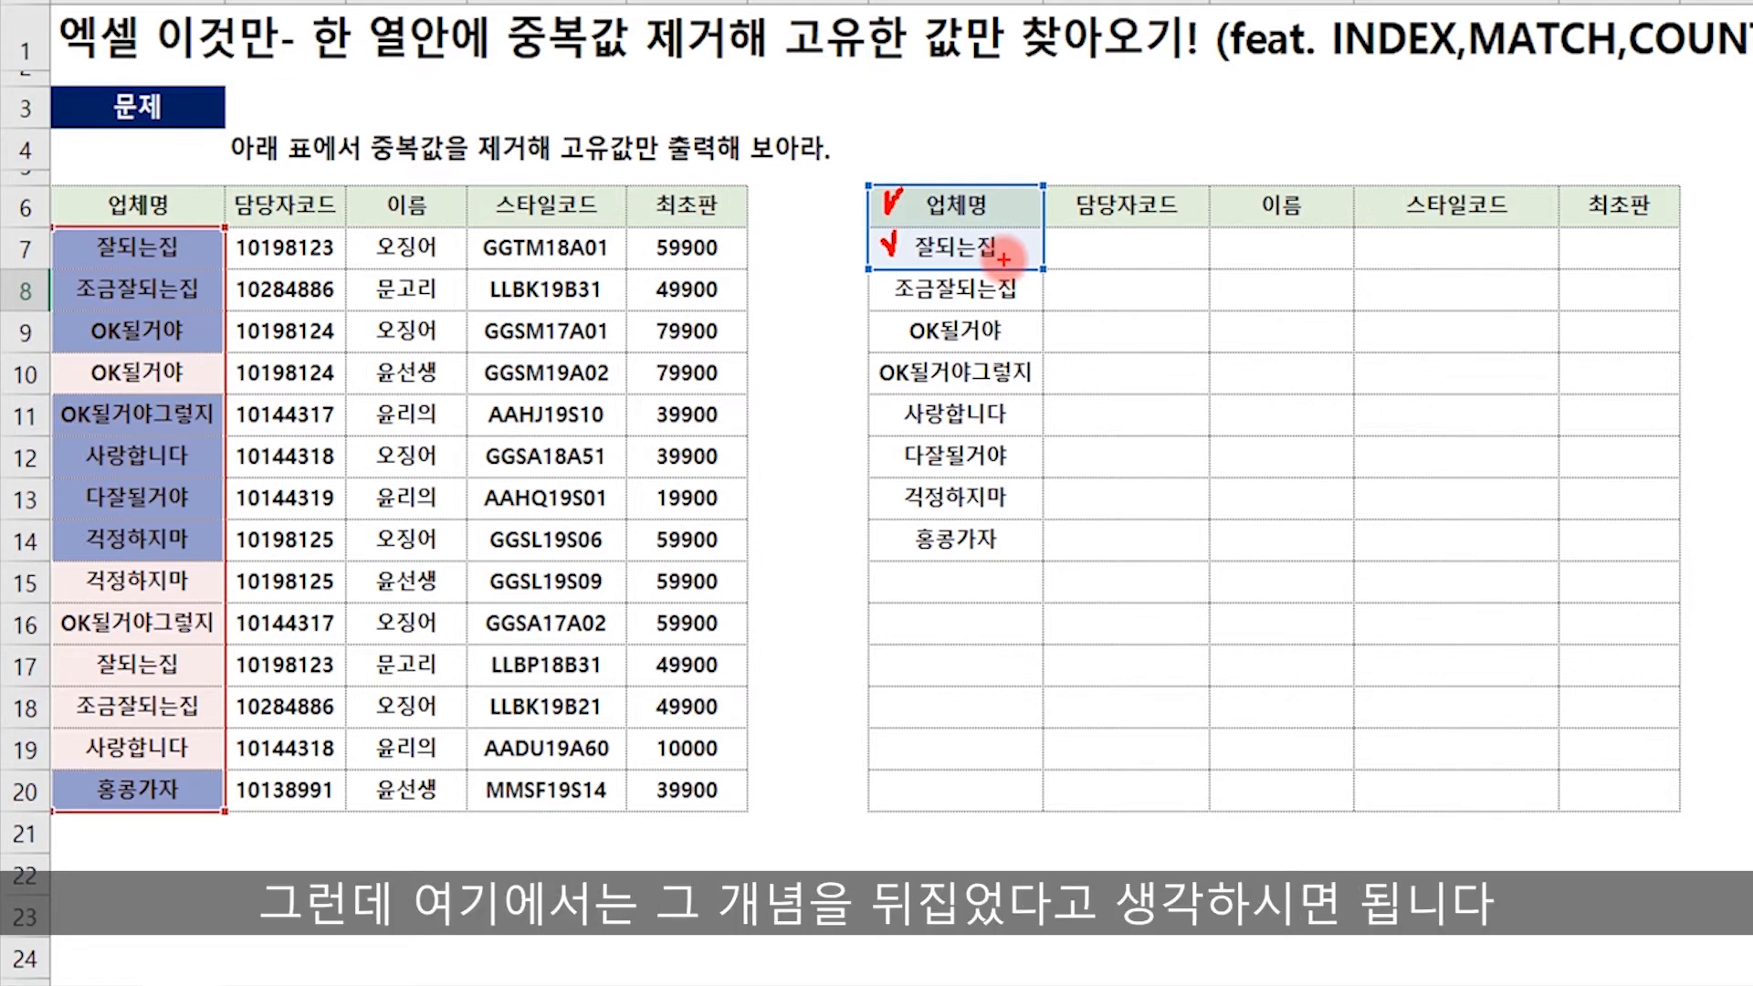
mouse_move(928, 89)
mouse_down()
mouse_move(937, 163)
mouse_move(987, 135)
mouse_up()
drag(996, 71, 995, 175)
mouse_move(971, 176)
mouse_down()
mouse_move(1004, 187)
mouse_move(972, 194)
mouse_up()
mouse_move(46, 217)
mouse_down()
mouse_move(266, 683)
mouse_move(262, 826)
mouse_up()
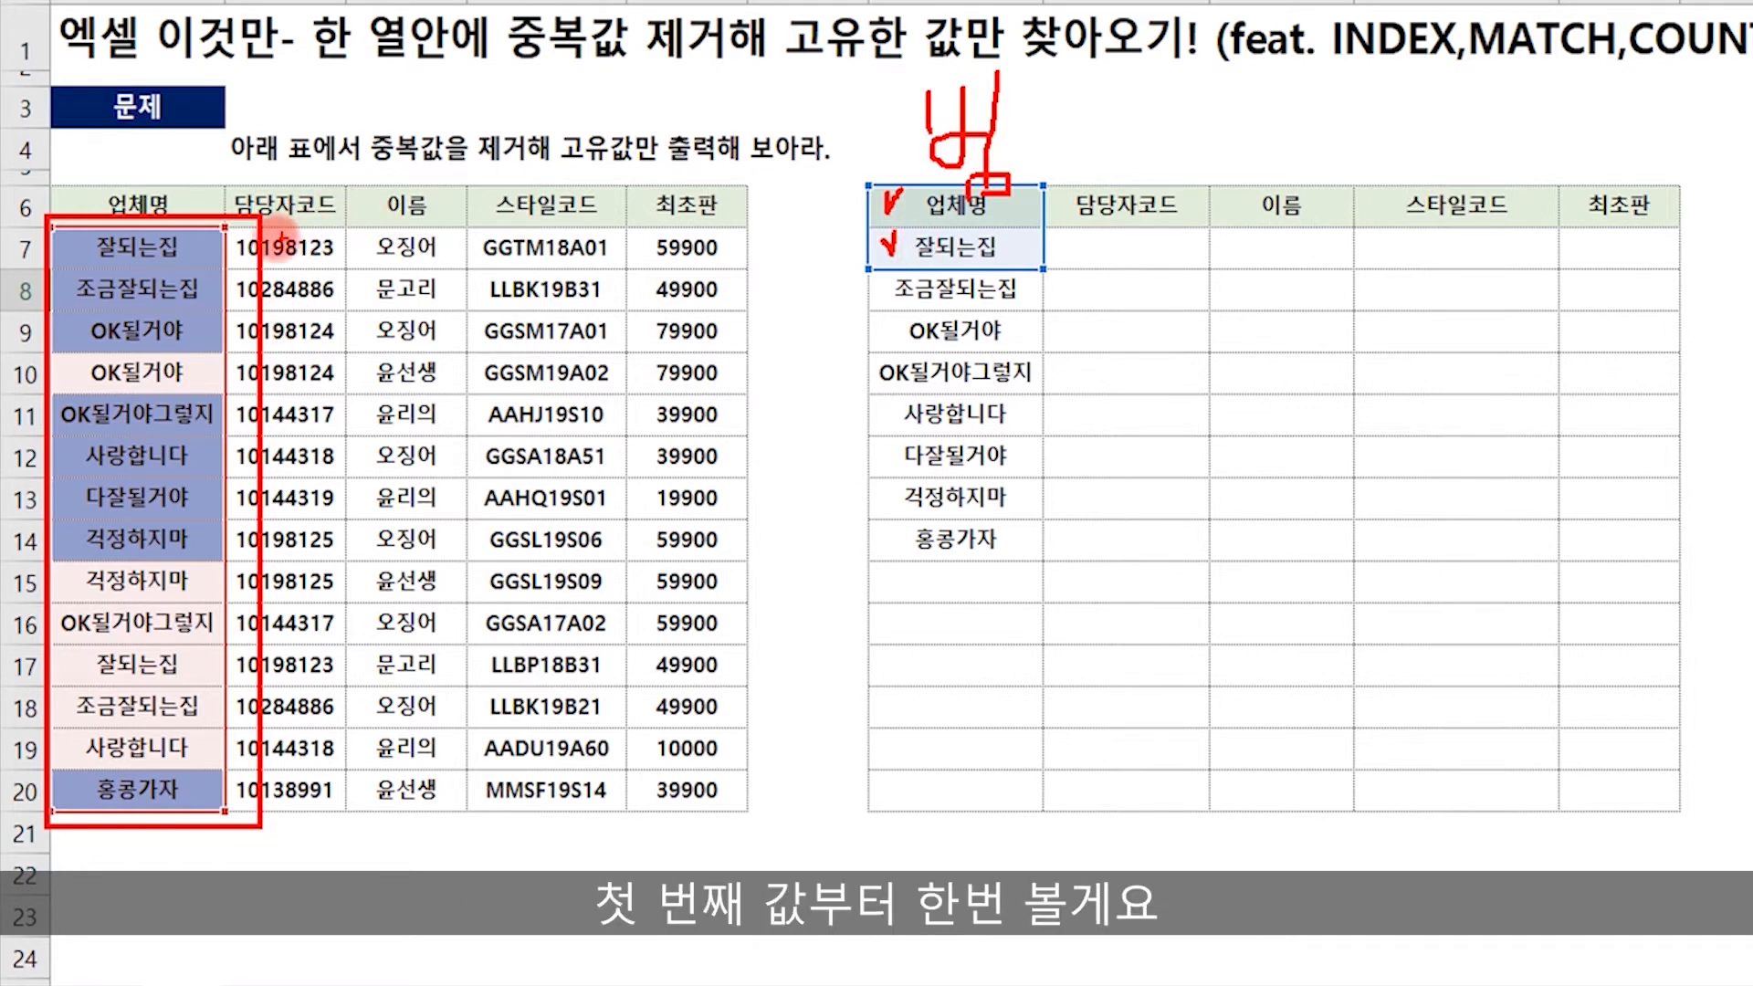
Circle A7 and hand-write 1 or 0 beside the company names according to whether each occurs in G6:G7.
mouse_move(194, 259)
mouse_down()
mouse_move(101, 270)
mouse_move(192, 200)
mouse_move(174, 275)
mouse_up()
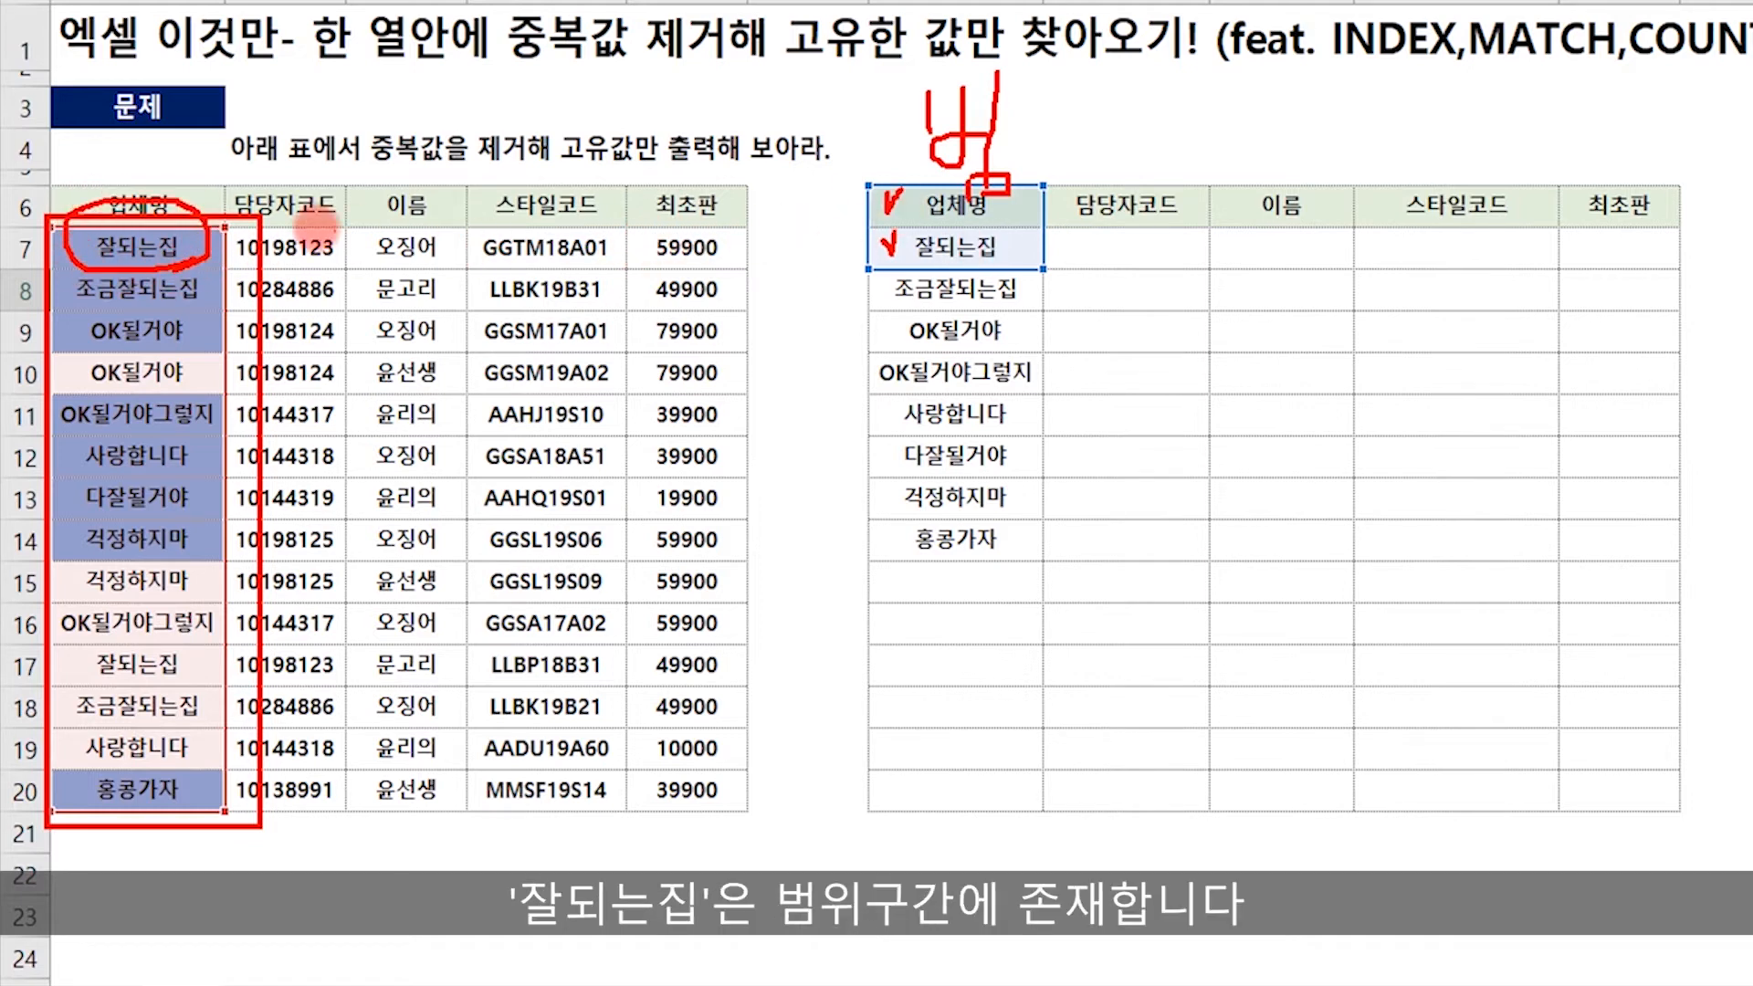
drag(322, 239, 305, 270)
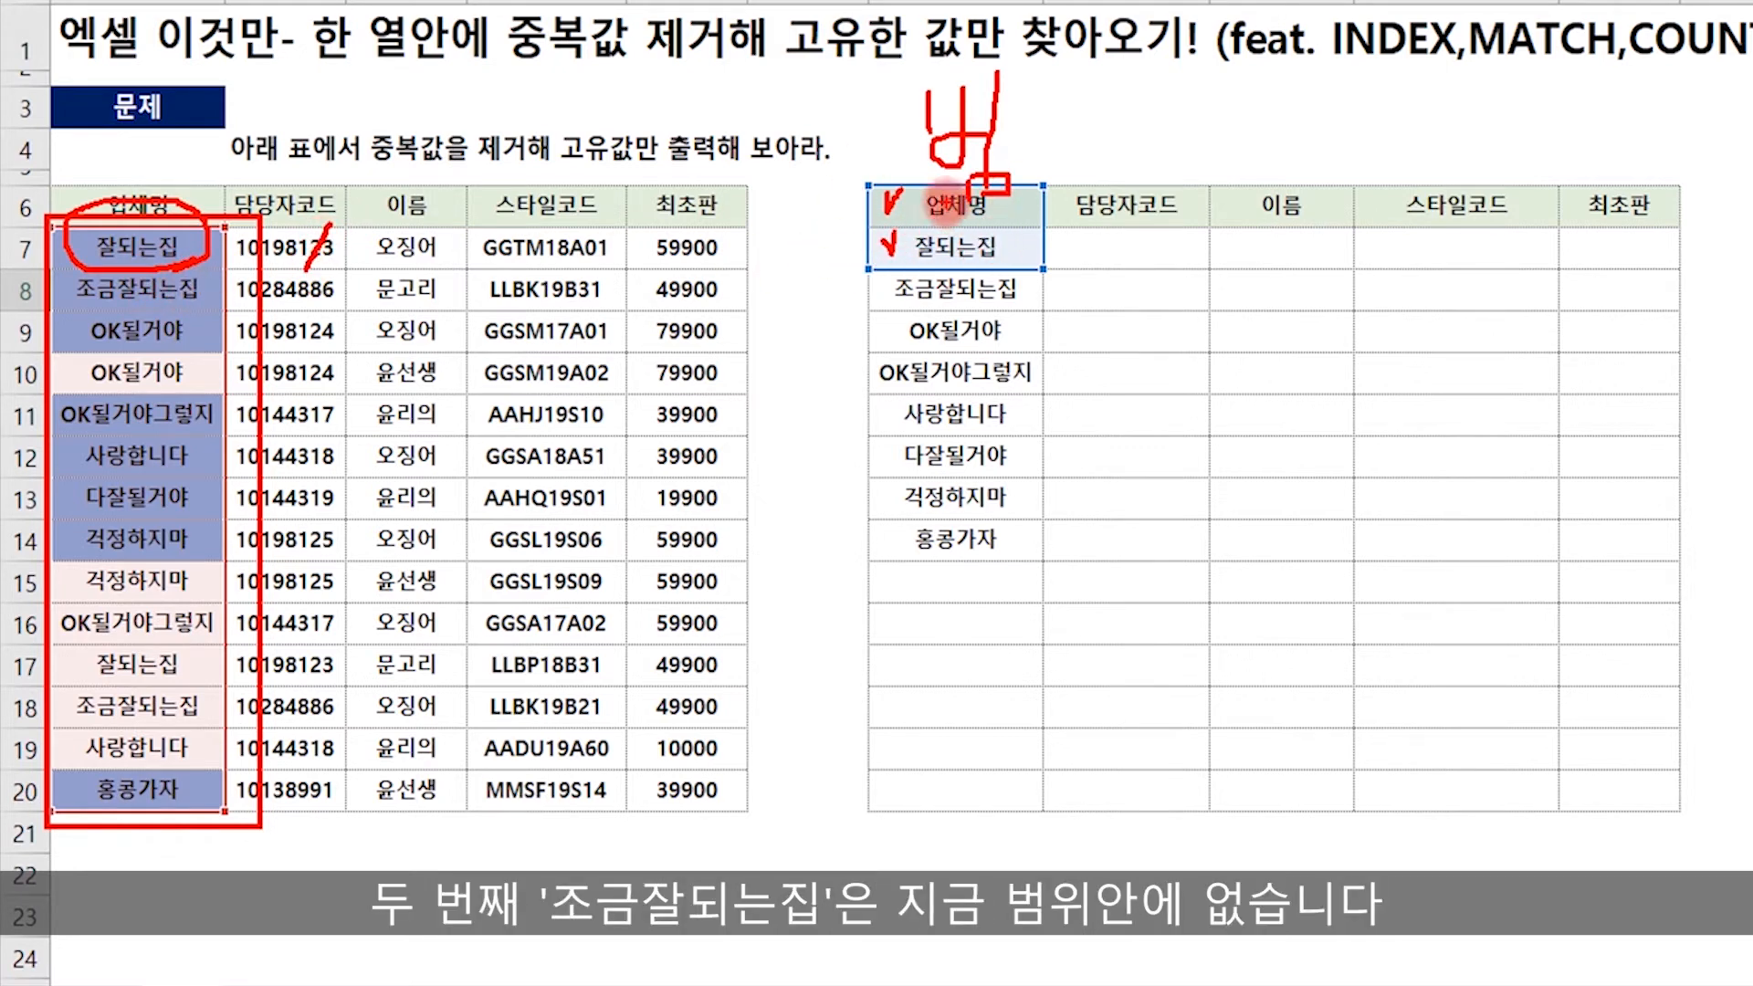
mouse_move(304, 283)
mouse_down()
mouse_move(282, 308)
mouse_move(312, 294)
mouse_move(294, 279)
mouse_move(284, 438)
mouse_move(358, 584)
mouse_move(315, 631)
mouse_up()
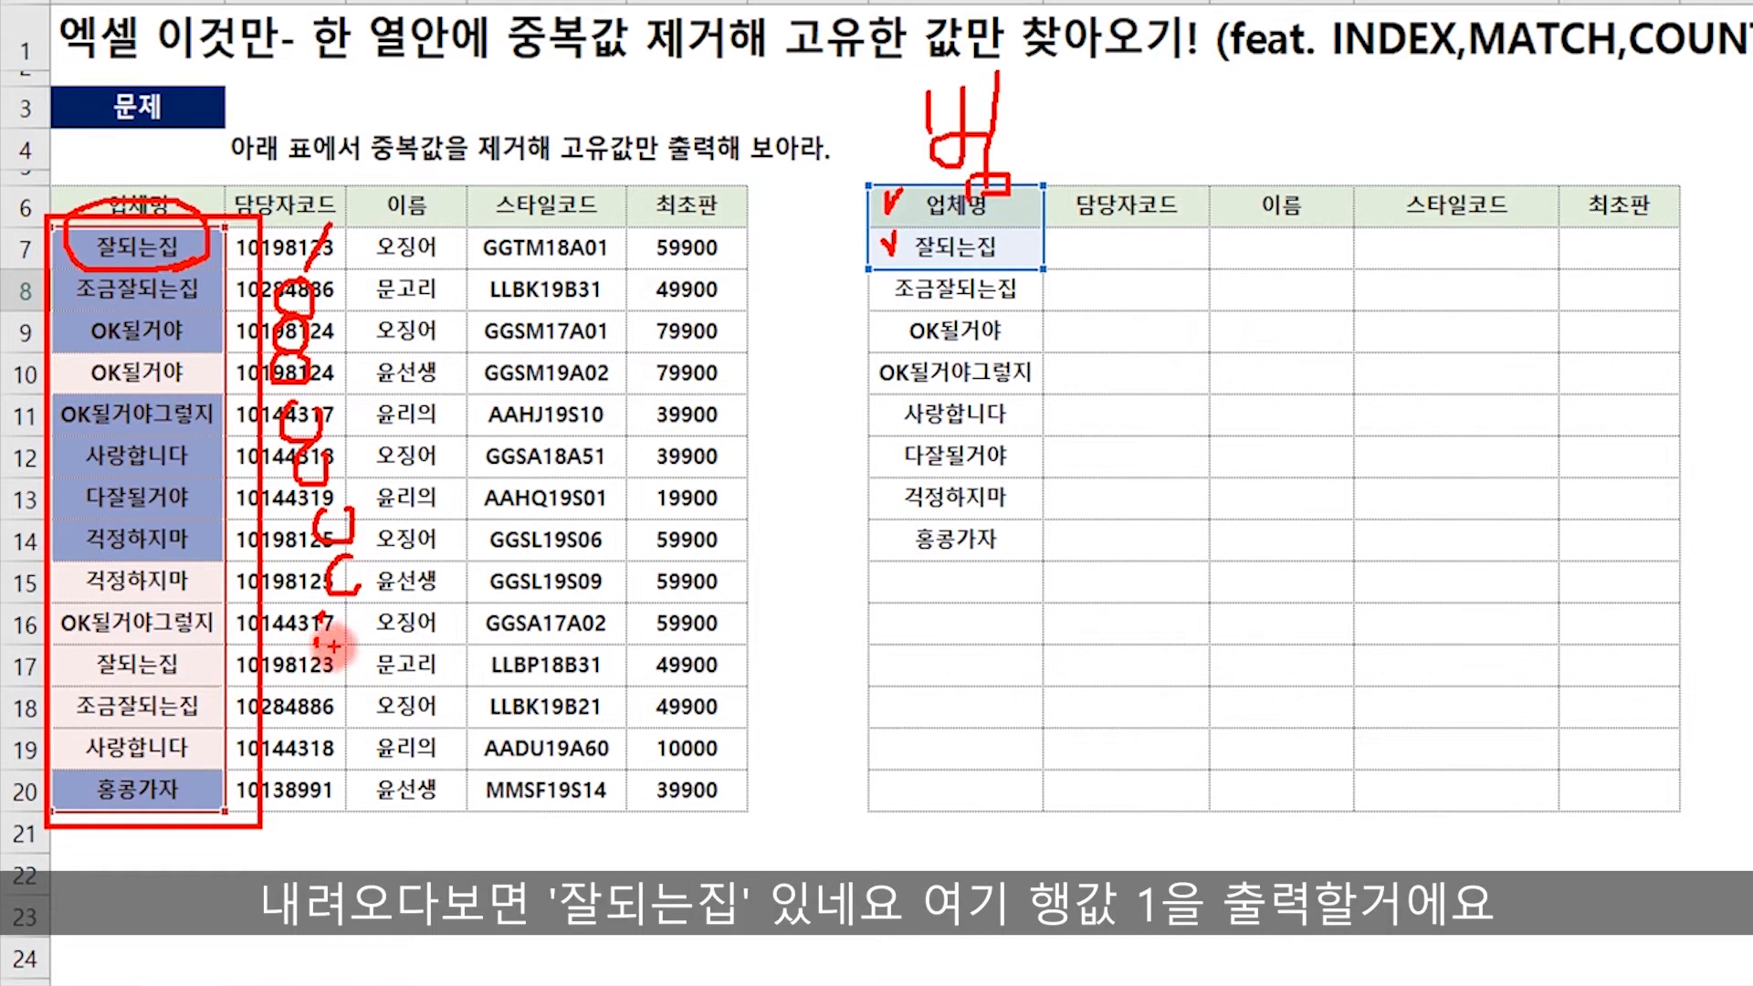
drag(337, 642, 301, 689)
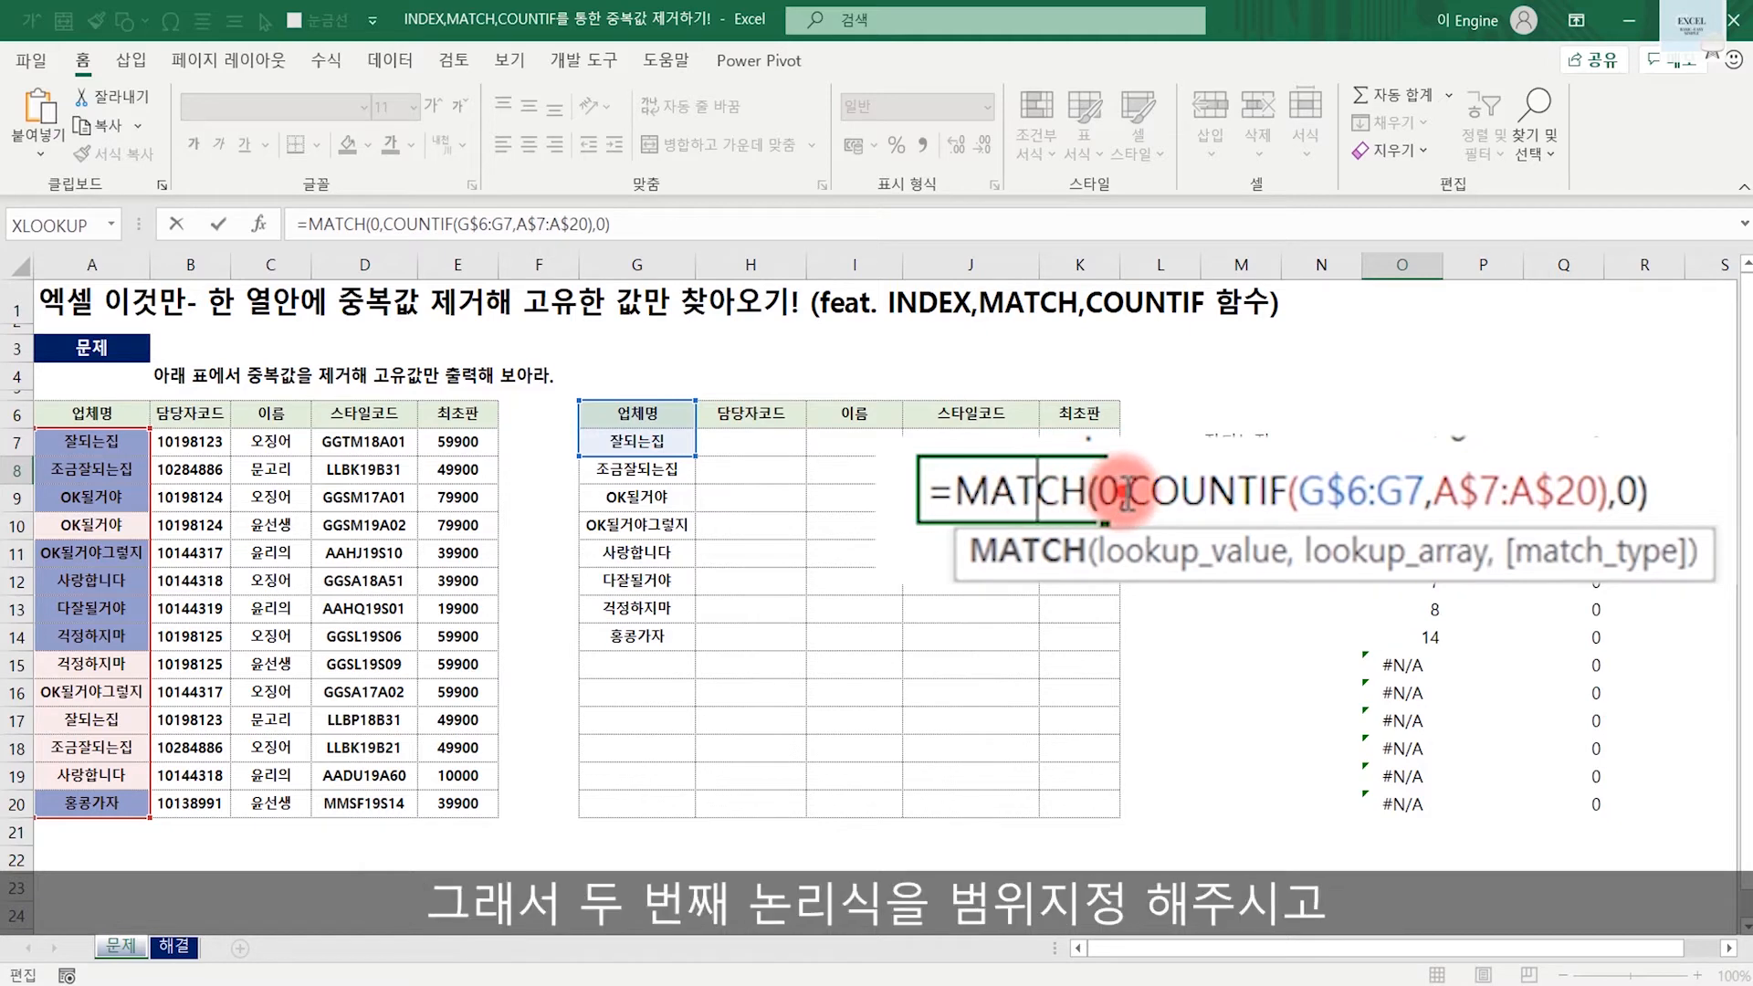
Copy the COUNTIF part of O8's formula without changing O8 and enter it in R7 as =COUNTIF(G$6:G7,A$7:A$20).
drag(1129, 495, 1609, 497)
key(ctrl+c)
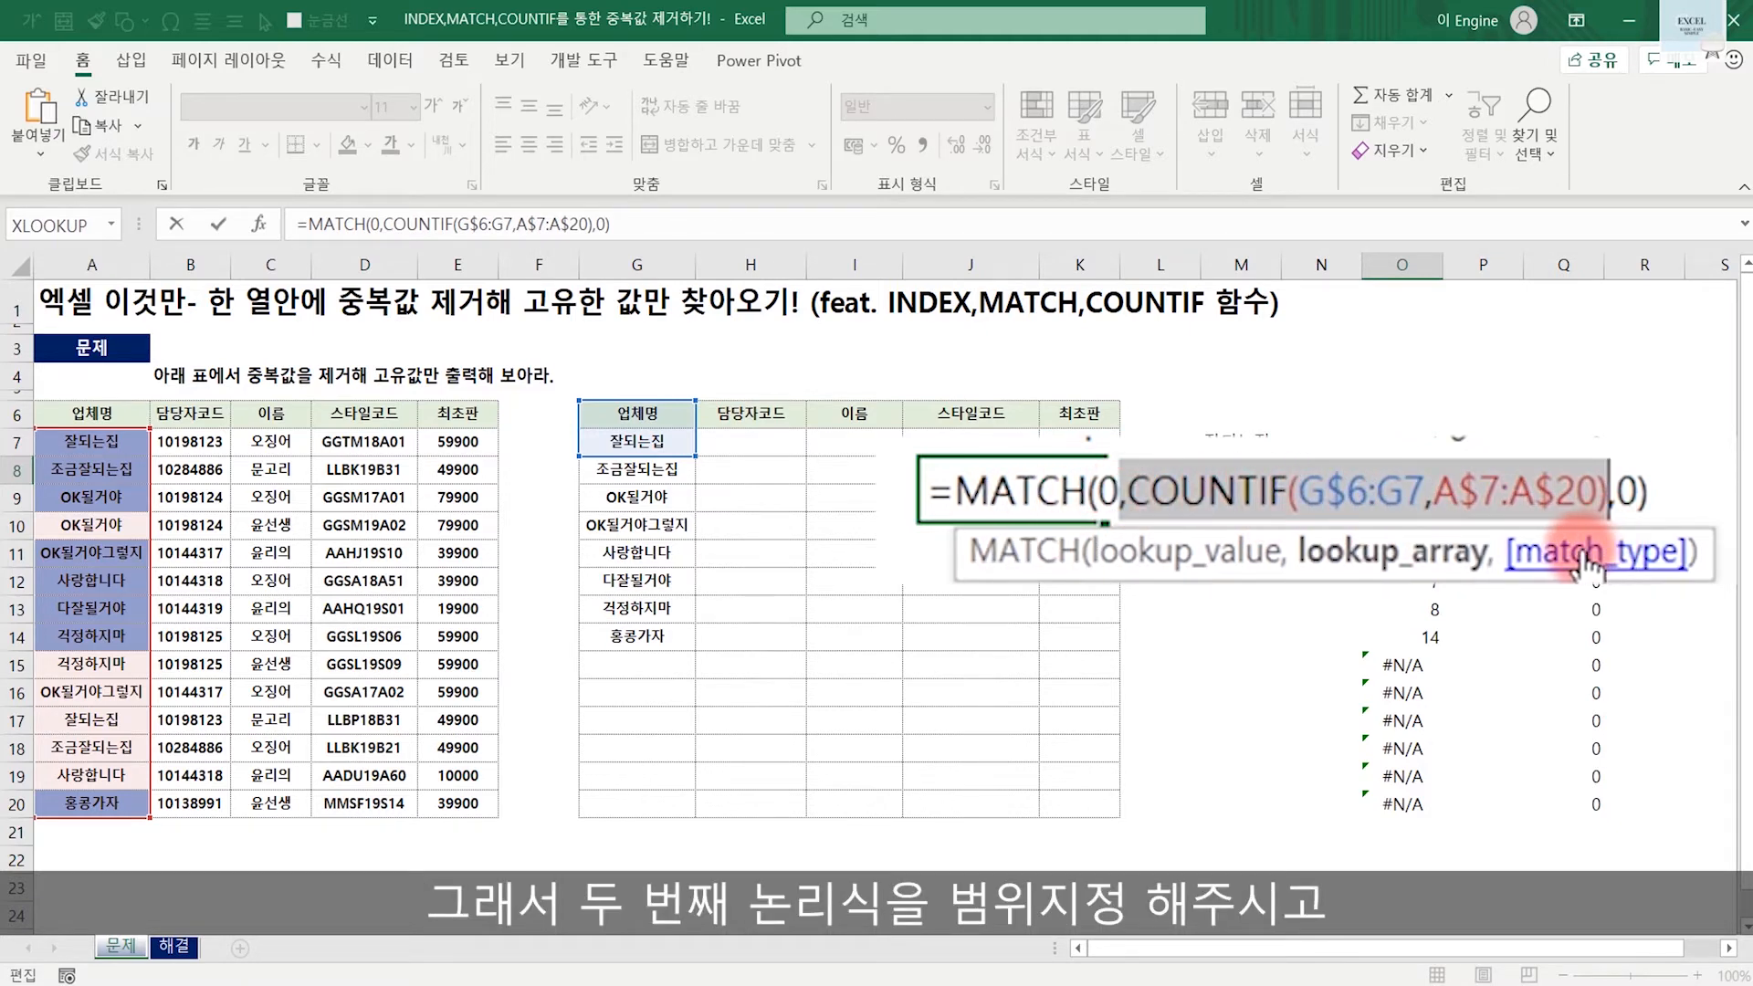
key(Escape)
click(1657, 442)
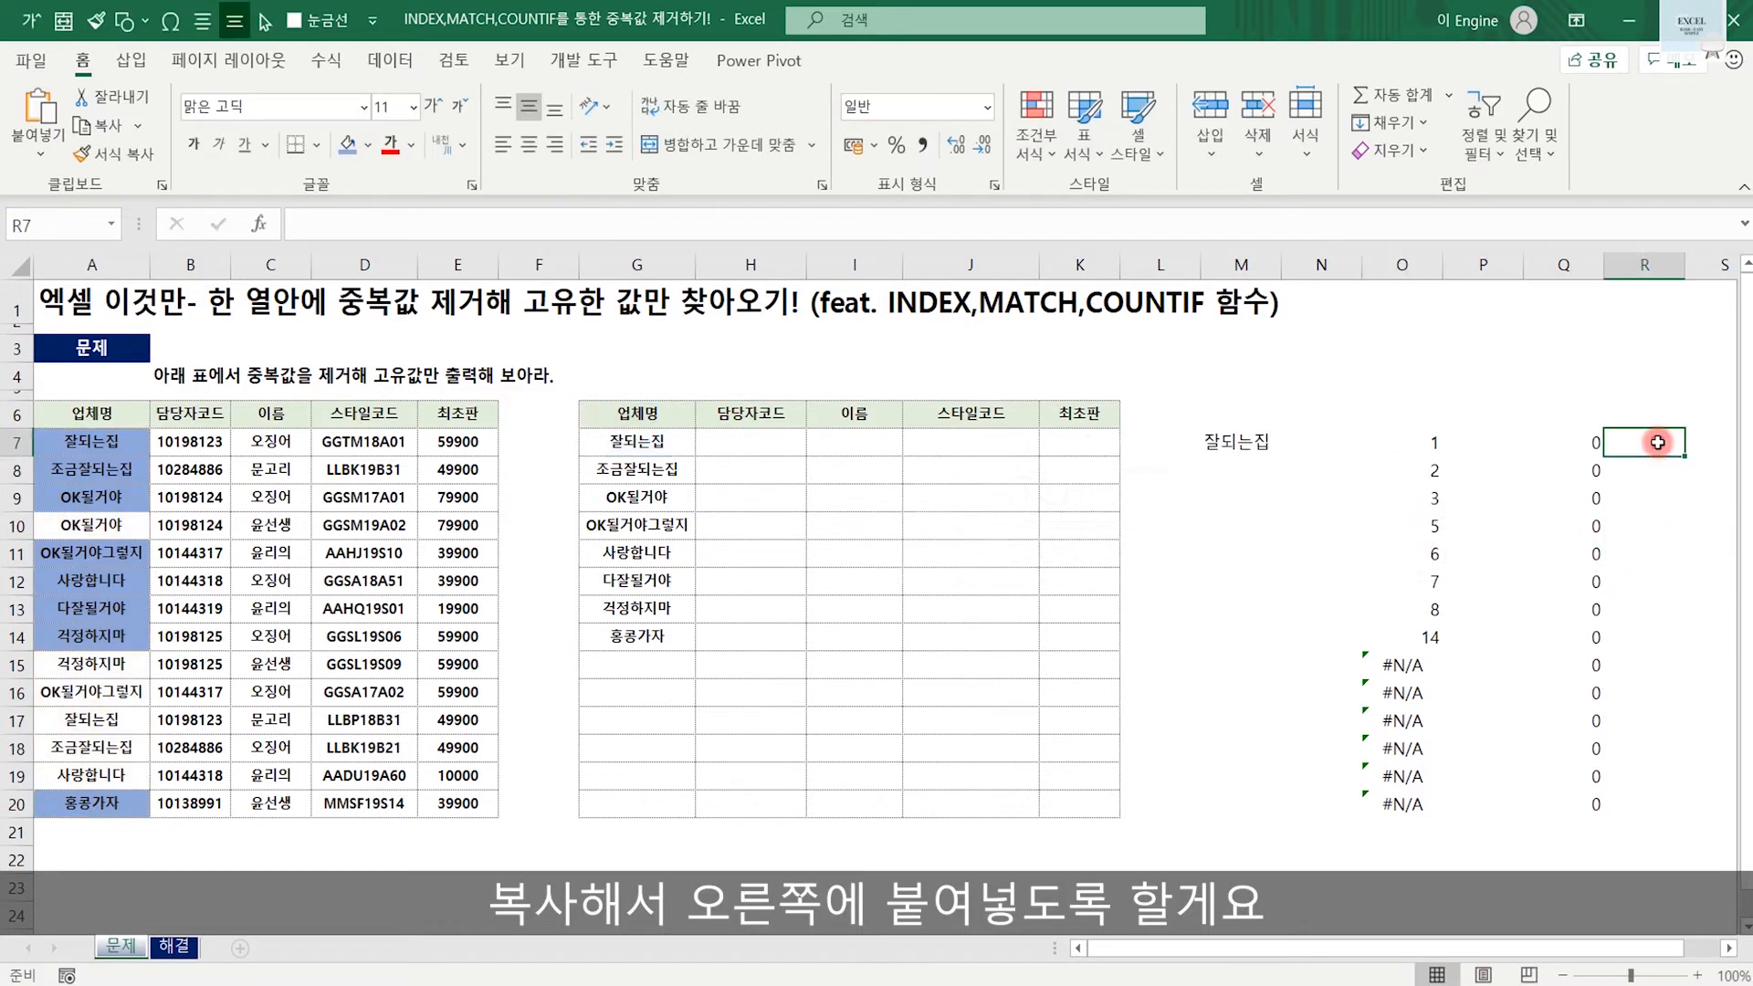
double_click(1656, 443)
text(=)
key(ctrl+v)
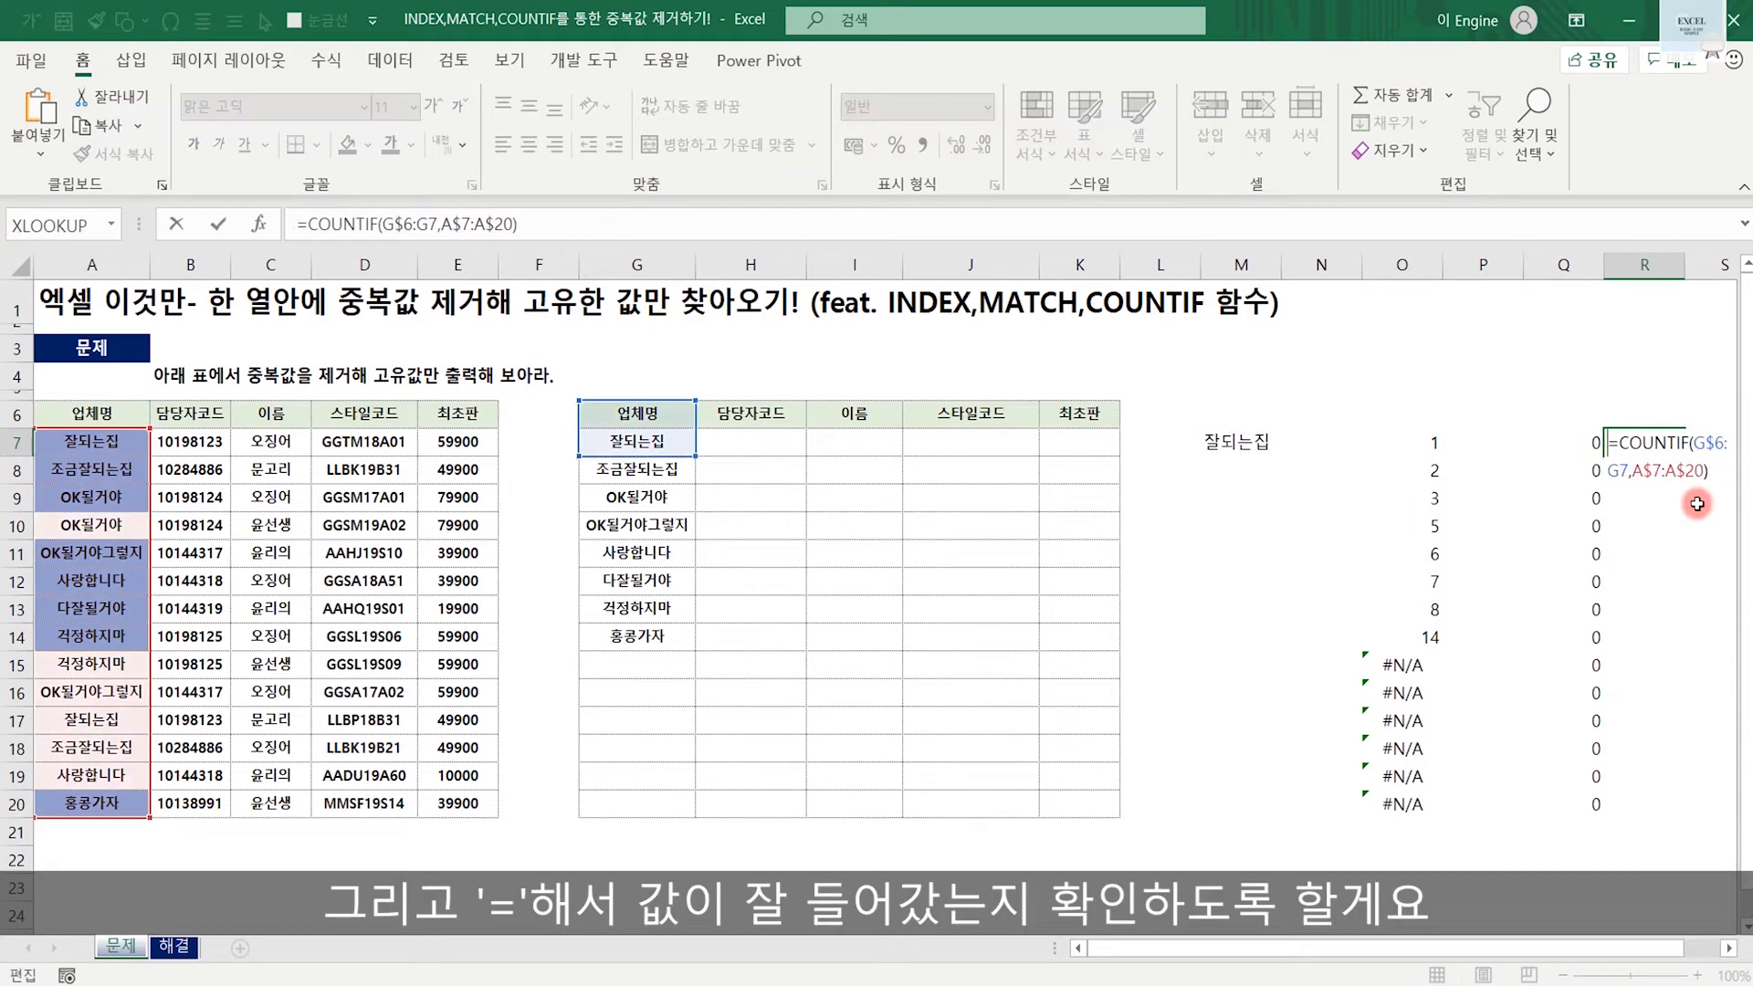
key(Return)
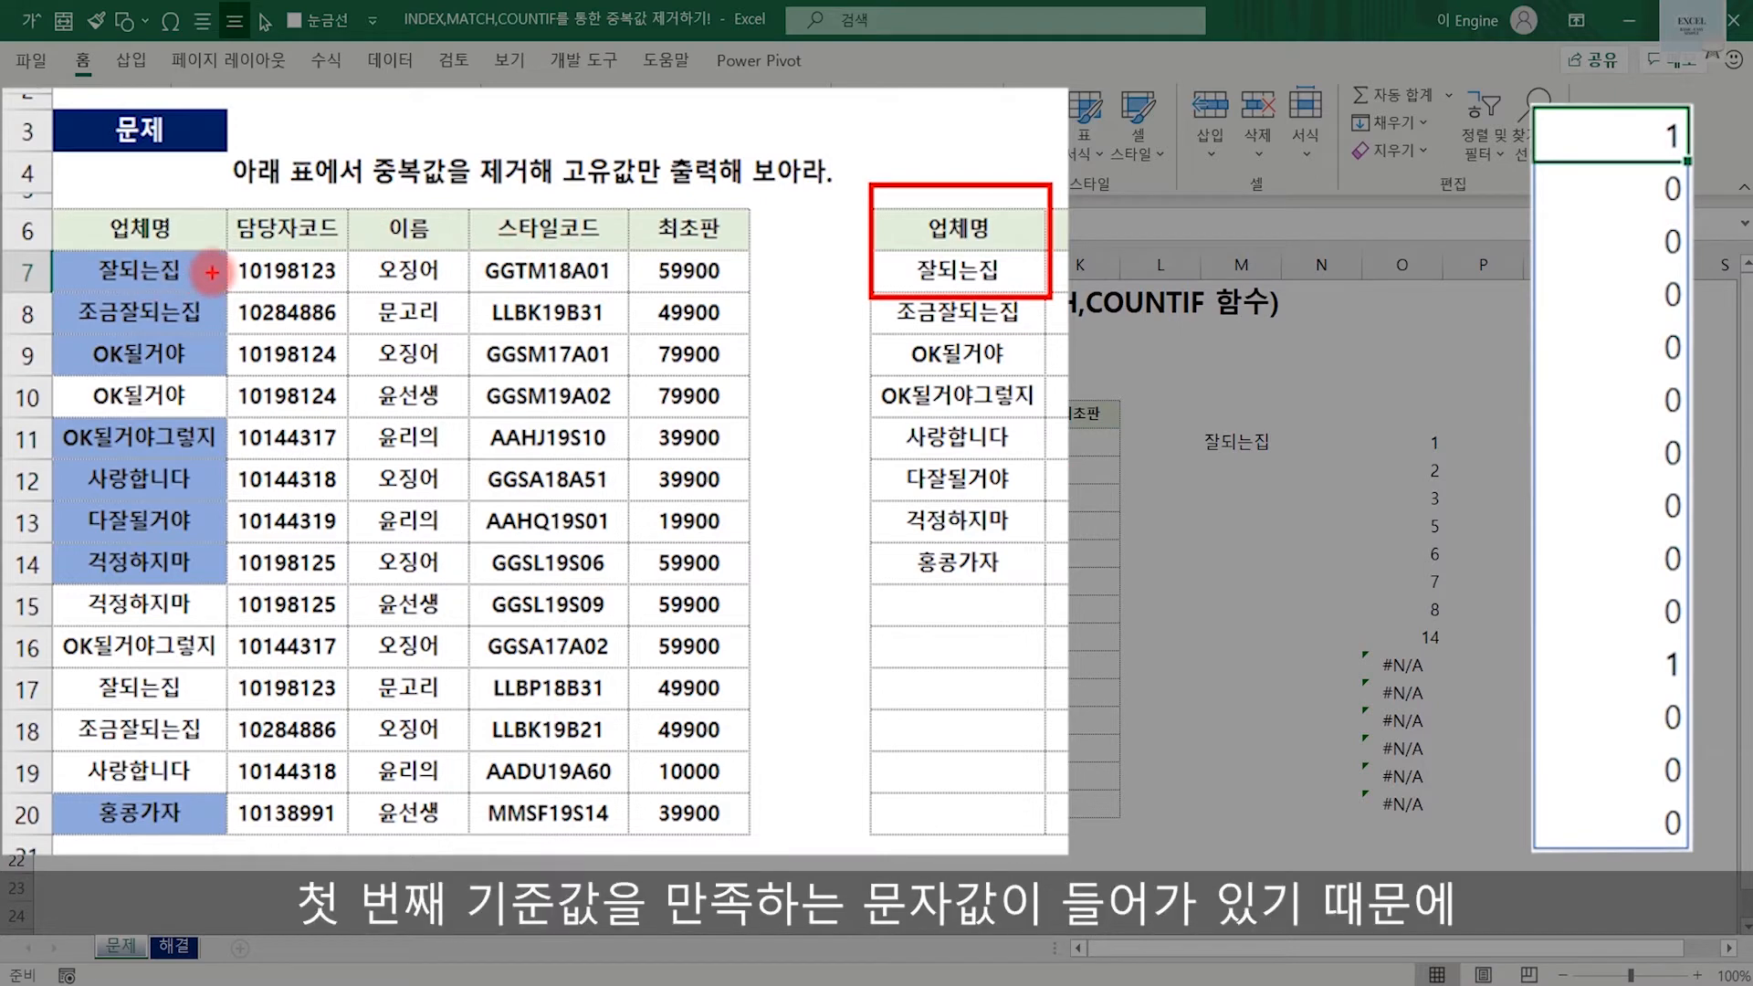
Mark the A7 criterion and hand-write its 1, the zeros below and the 1 at row 17 beside the company names.
mouse_move(201, 276)
mouse_down()
mouse_move(219, 266)
mouse_move(209, 280)
mouse_up()
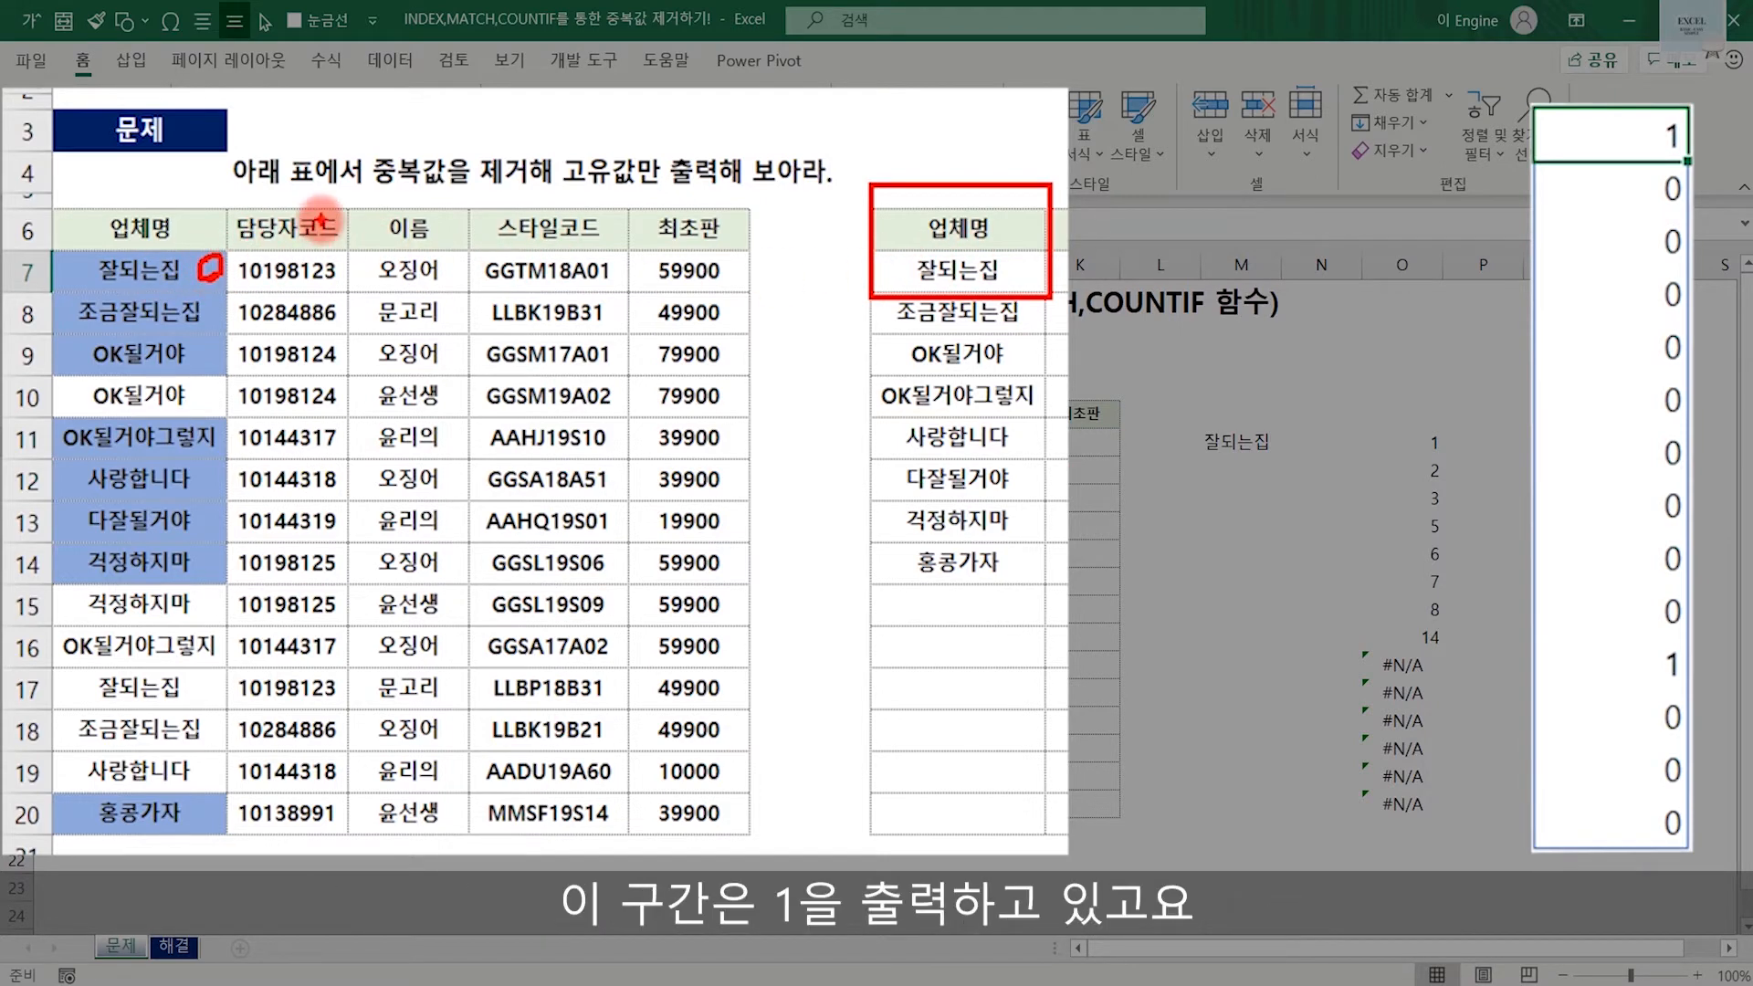
mouse_move(325, 222)
mouse_down()
mouse_move(293, 293)
mouse_move(305, 429)
mouse_move(324, 453)
mouse_move(316, 512)
mouse_up()
drag(305, 561, 305, 613)
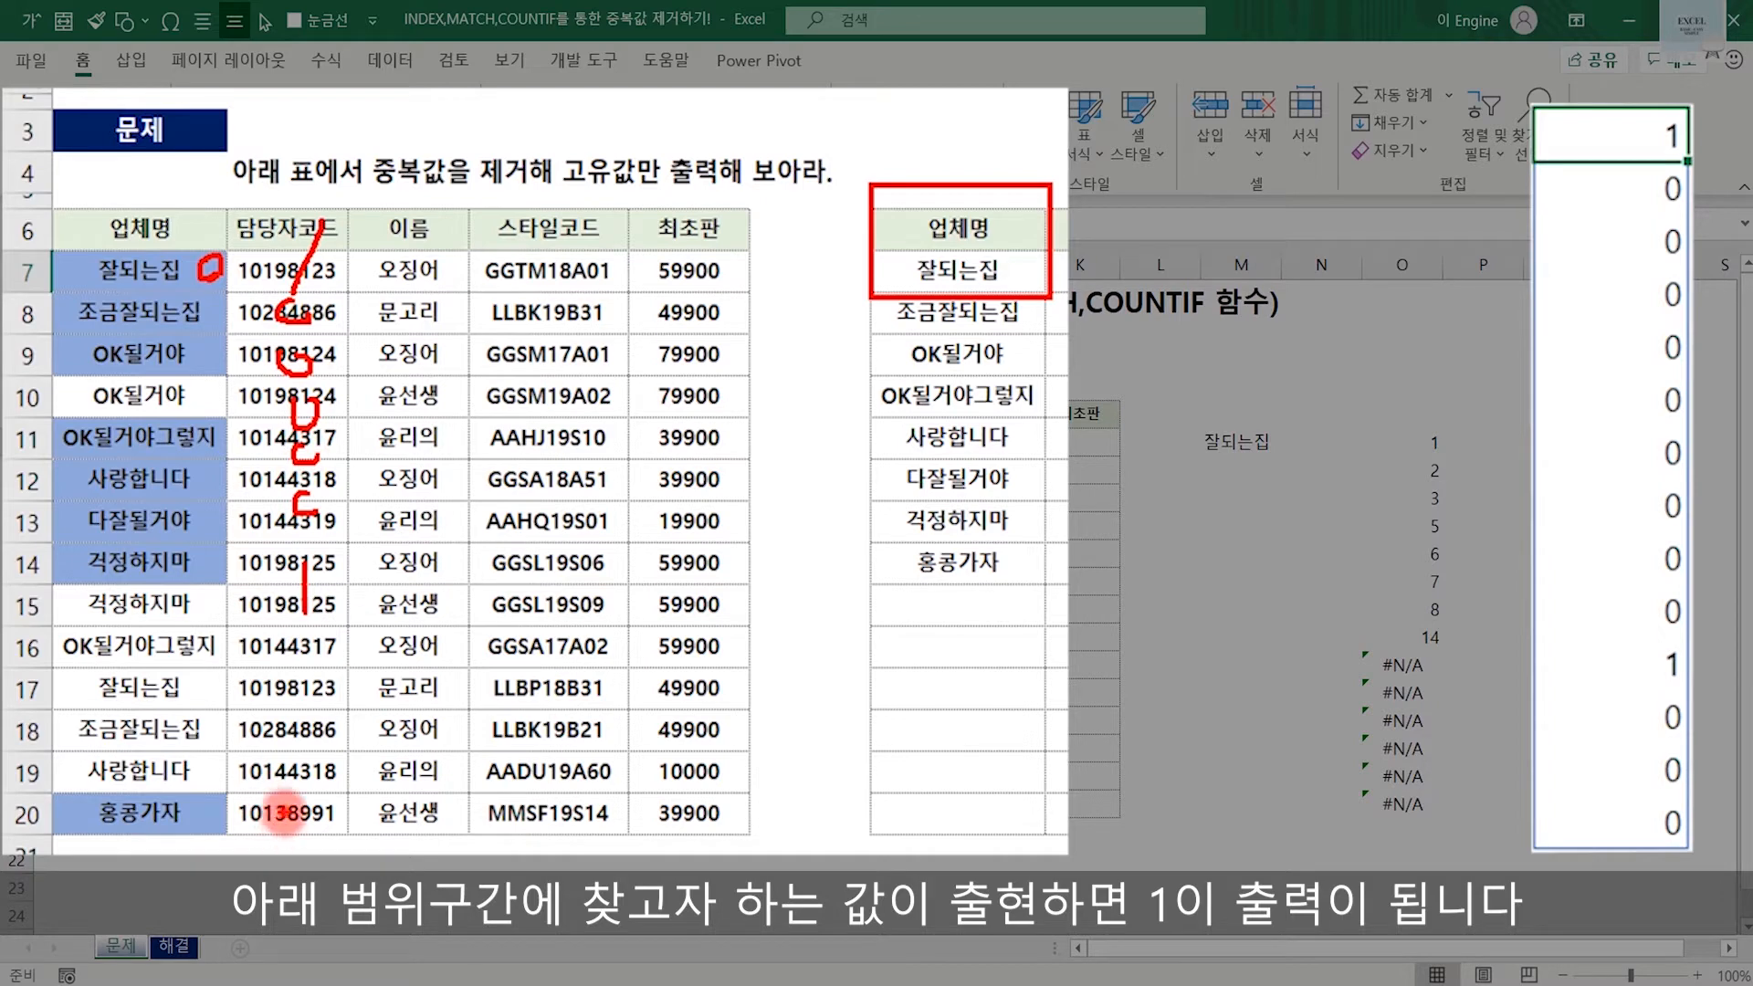
click(285, 812)
click(291, 734)
click(300, 675)
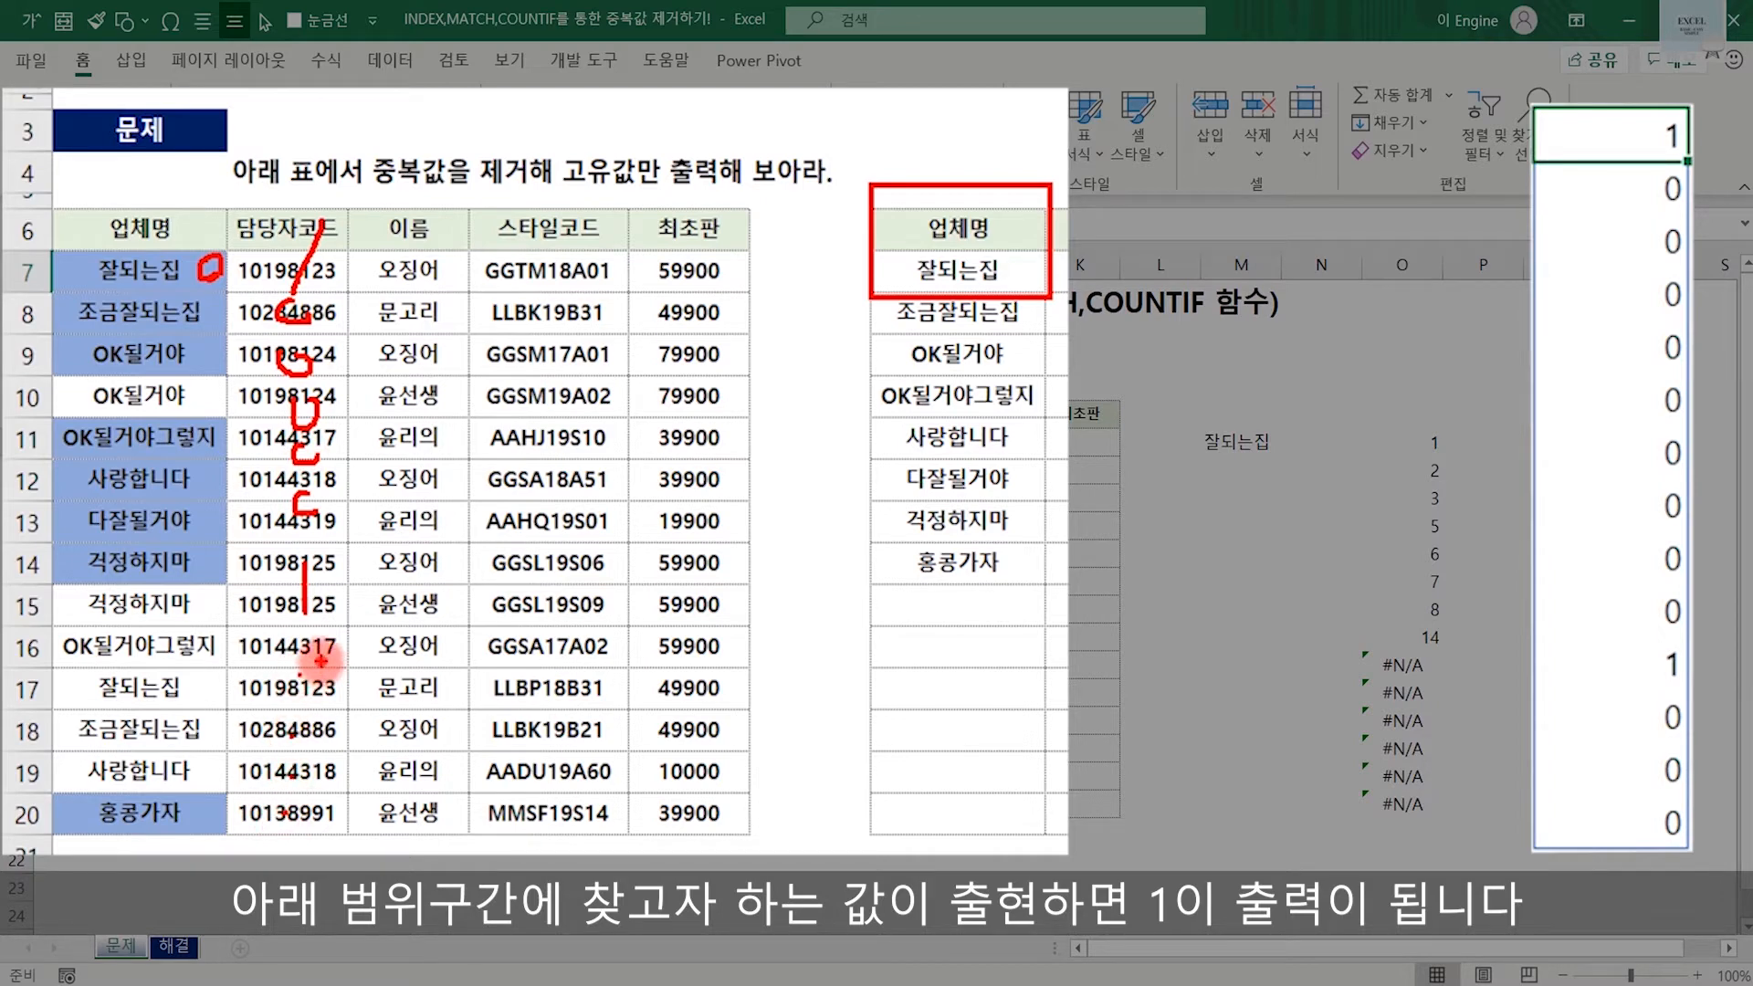
drag(321, 662, 286, 715)
Mark the COUNTIF results in column R from row 20 up to row 17.
drag(1646, 829, 1635, 822)
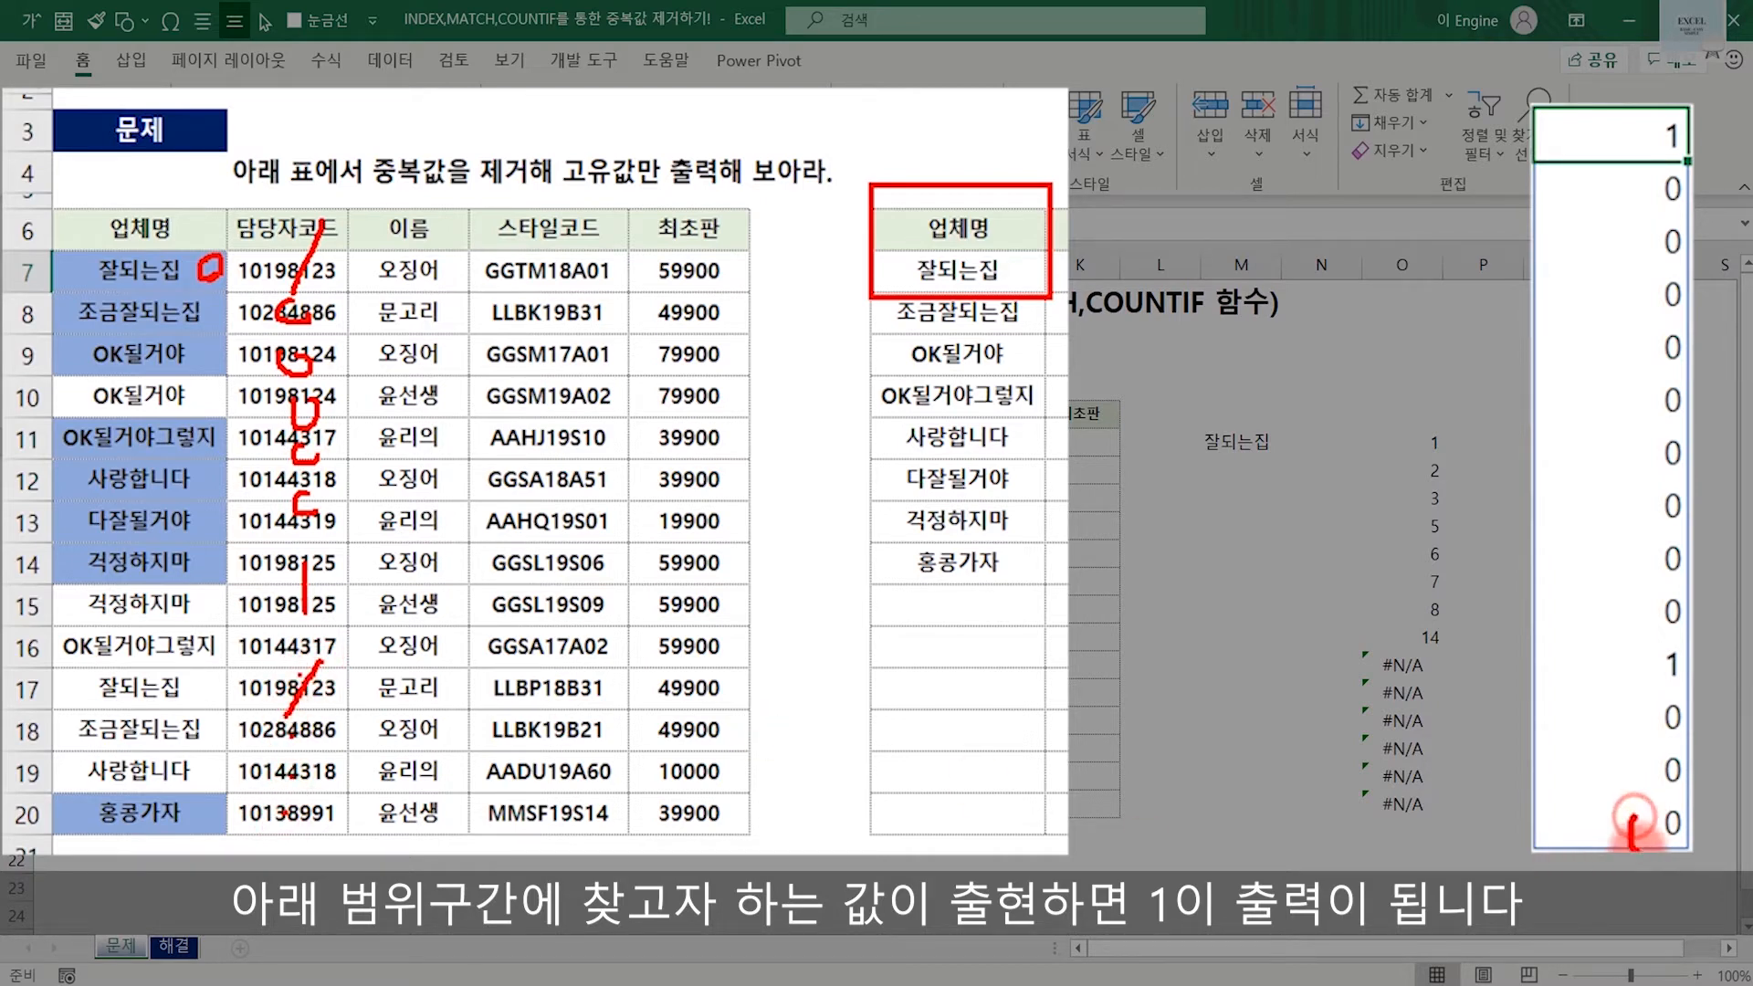
drag(1648, 750, 1644, 753)
mouse_move(1629, 763)
mouse_down()
mouse_move(1629, 799)
mouse_move(1641, 782)
mouse_up()
drag(1630, 711, 1639, 737)
mouse_move(1633, 657)
mouse_down()
mouse_move(1642, 684)
mouse_move(1609, 644)
mouse_move(1672, 691)
mouse_up()
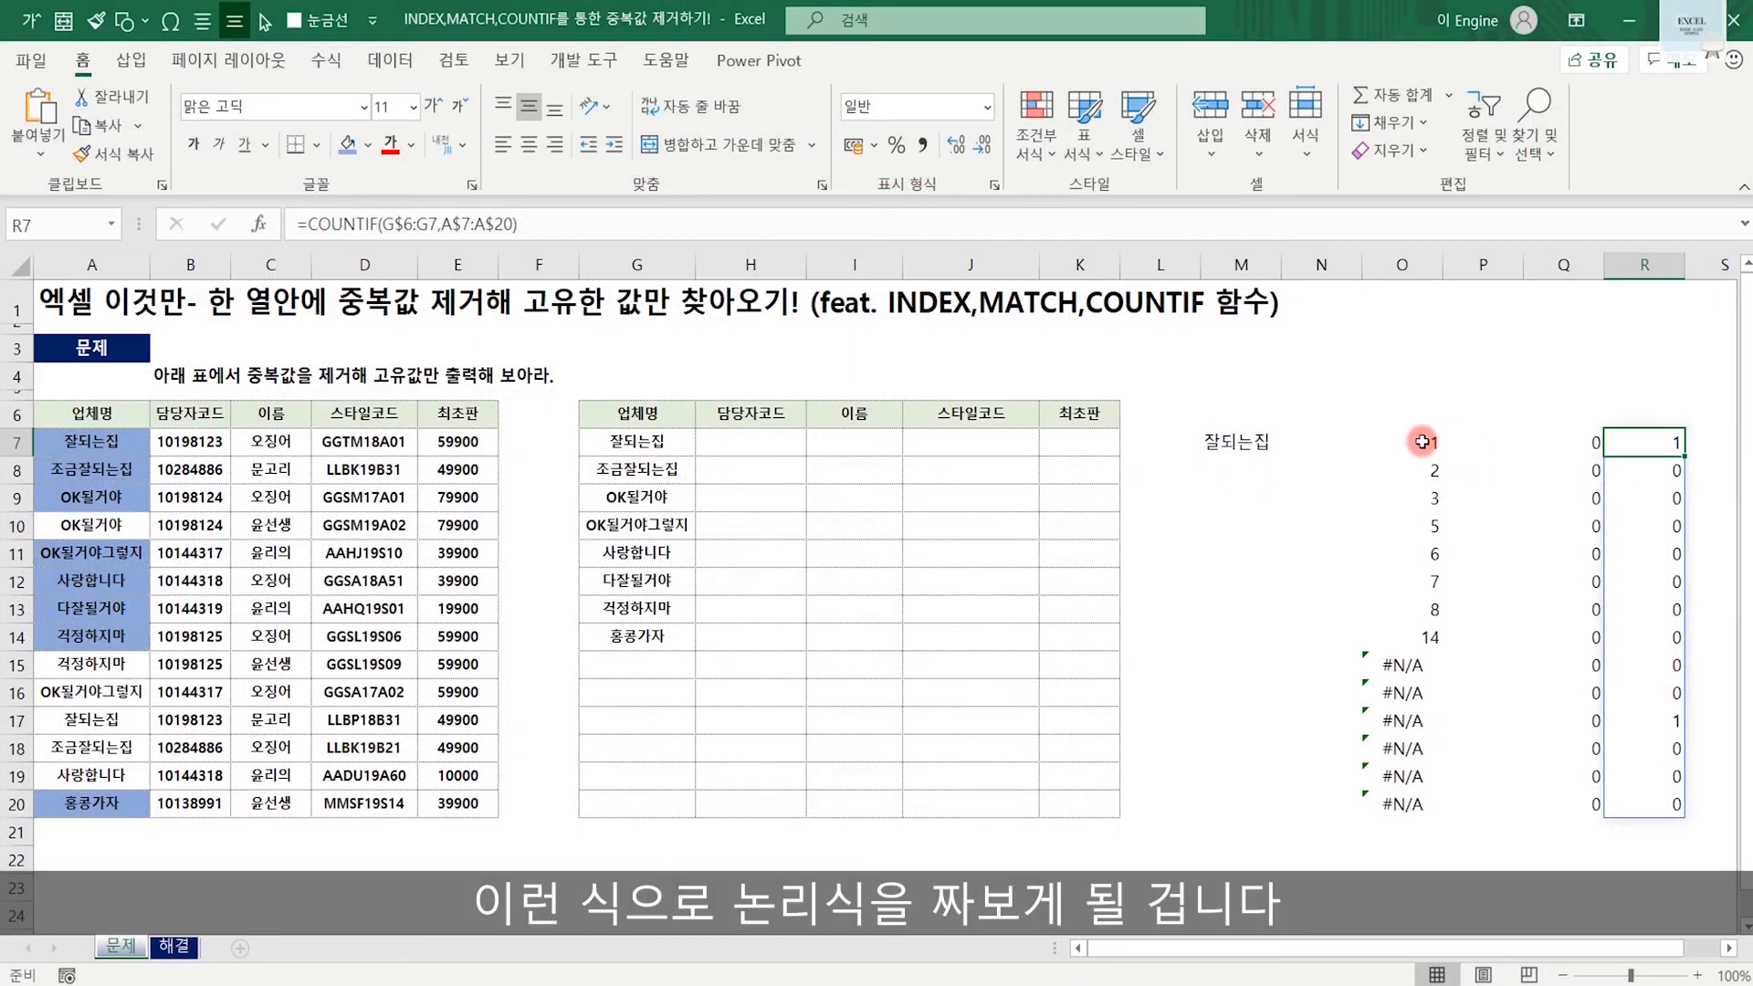
Inspect O7's MATCH formula and compare the COUNTIF formulas in Q7 and R7.
double_click(1415, 442)
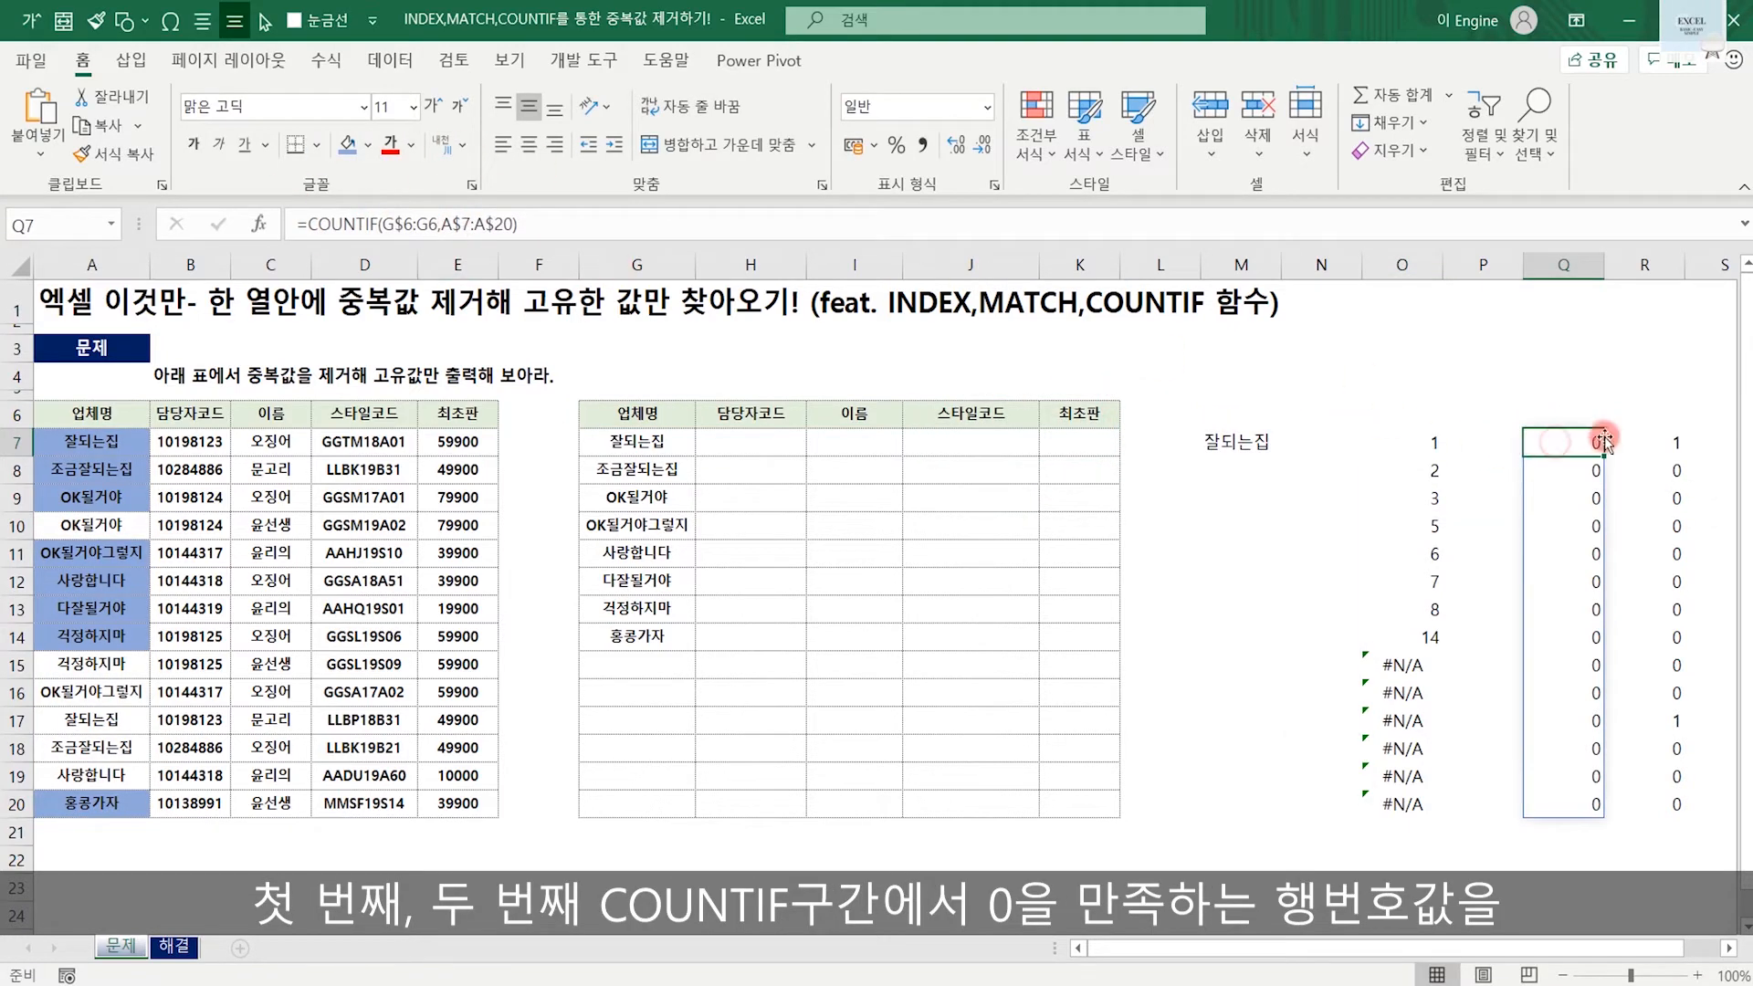
click(1649, 444)
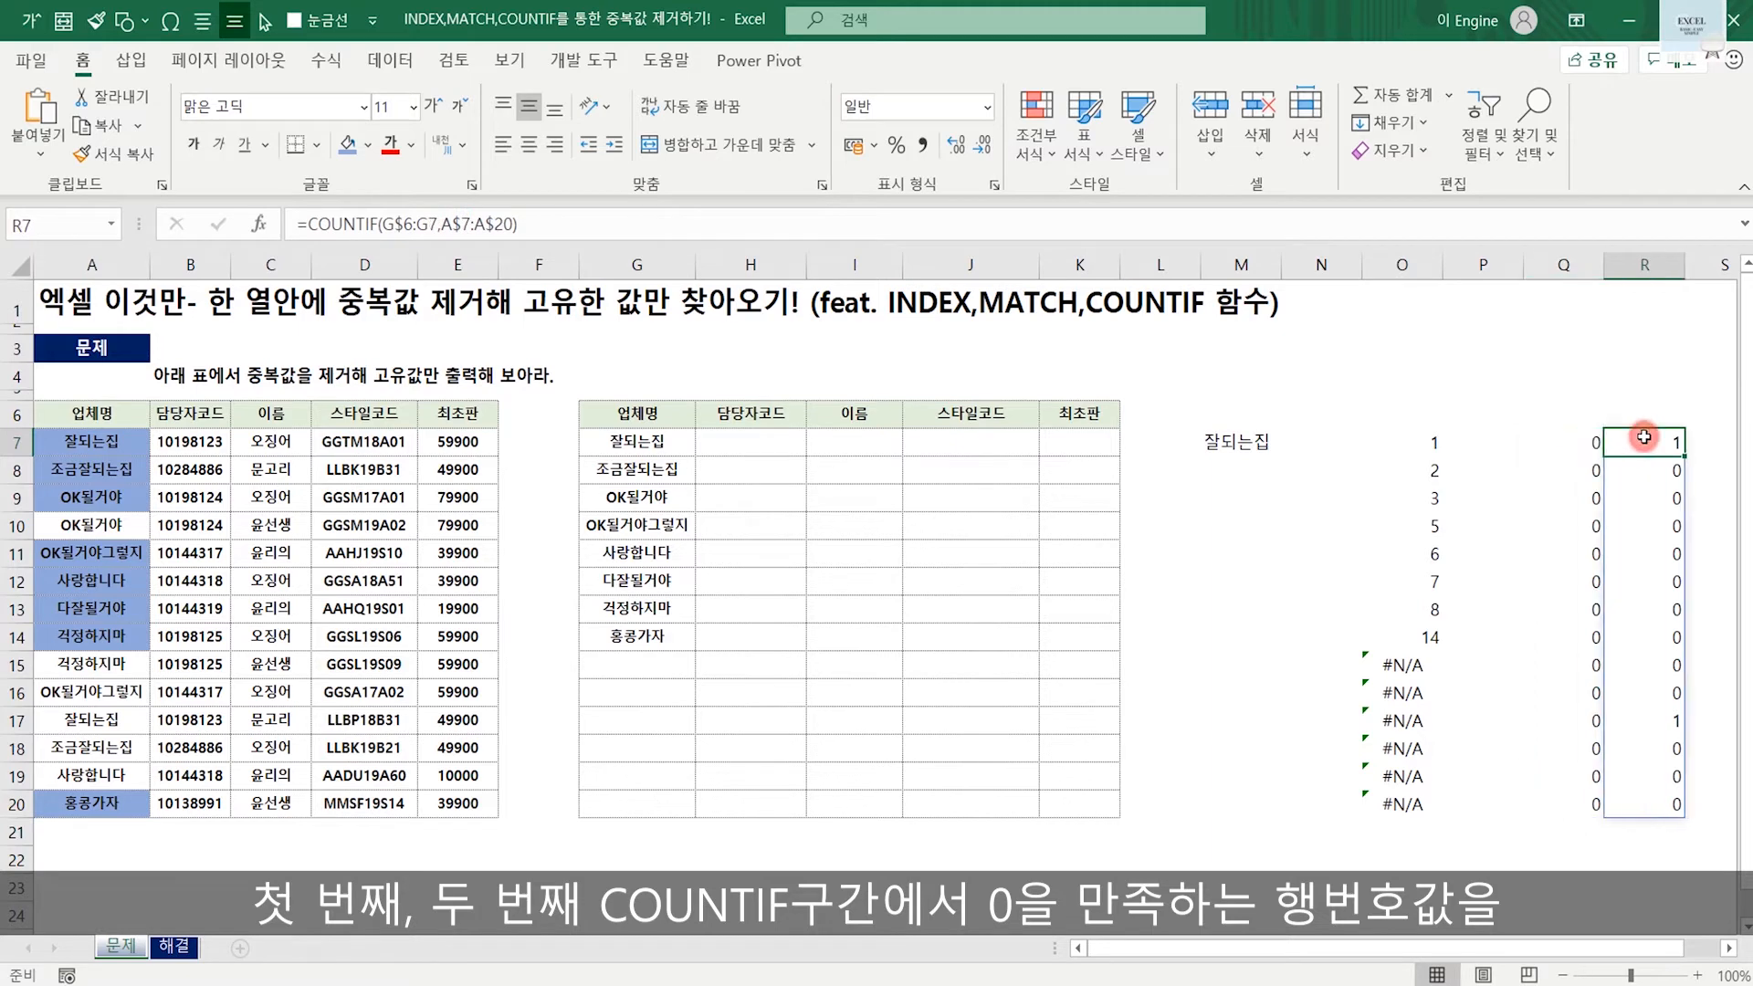
click(1577, 446)
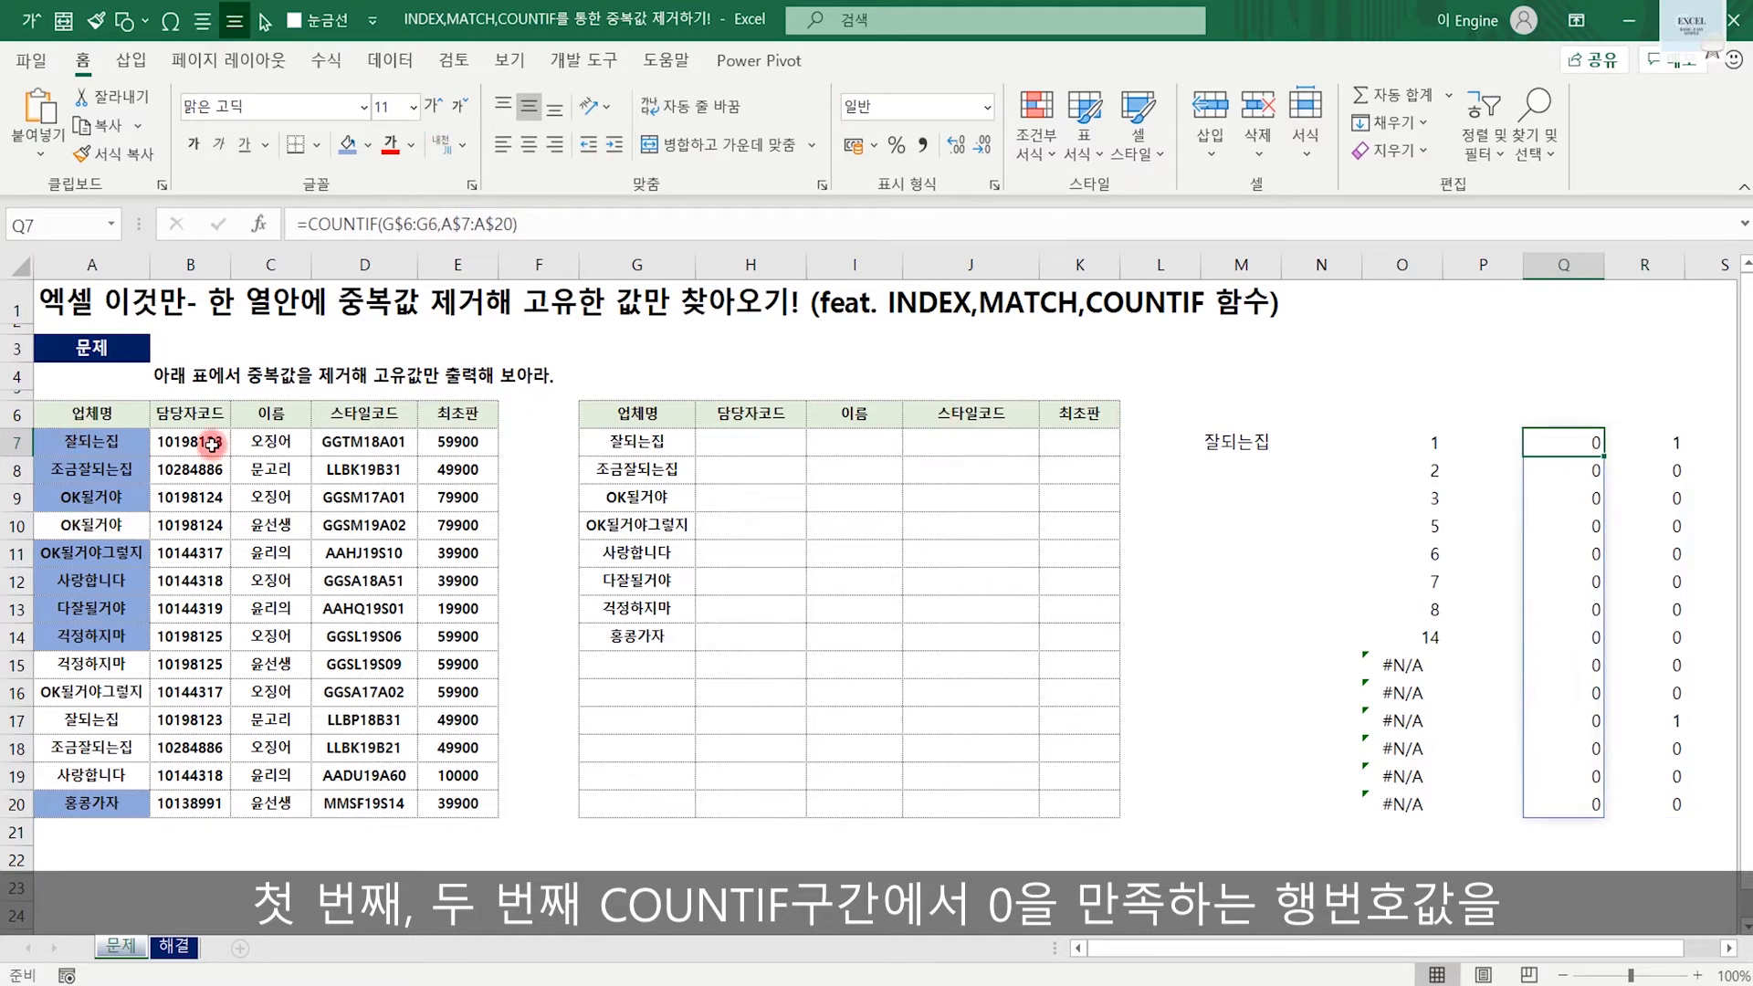
Box the unique list G7:G20, check Q7, circle the row number in O7 and draw an arrow from it to A7.
mouse_move(565, 420)
mouse_down()
mouse_move(701, 679)
mouse_move(703, 822)
mouse_up()
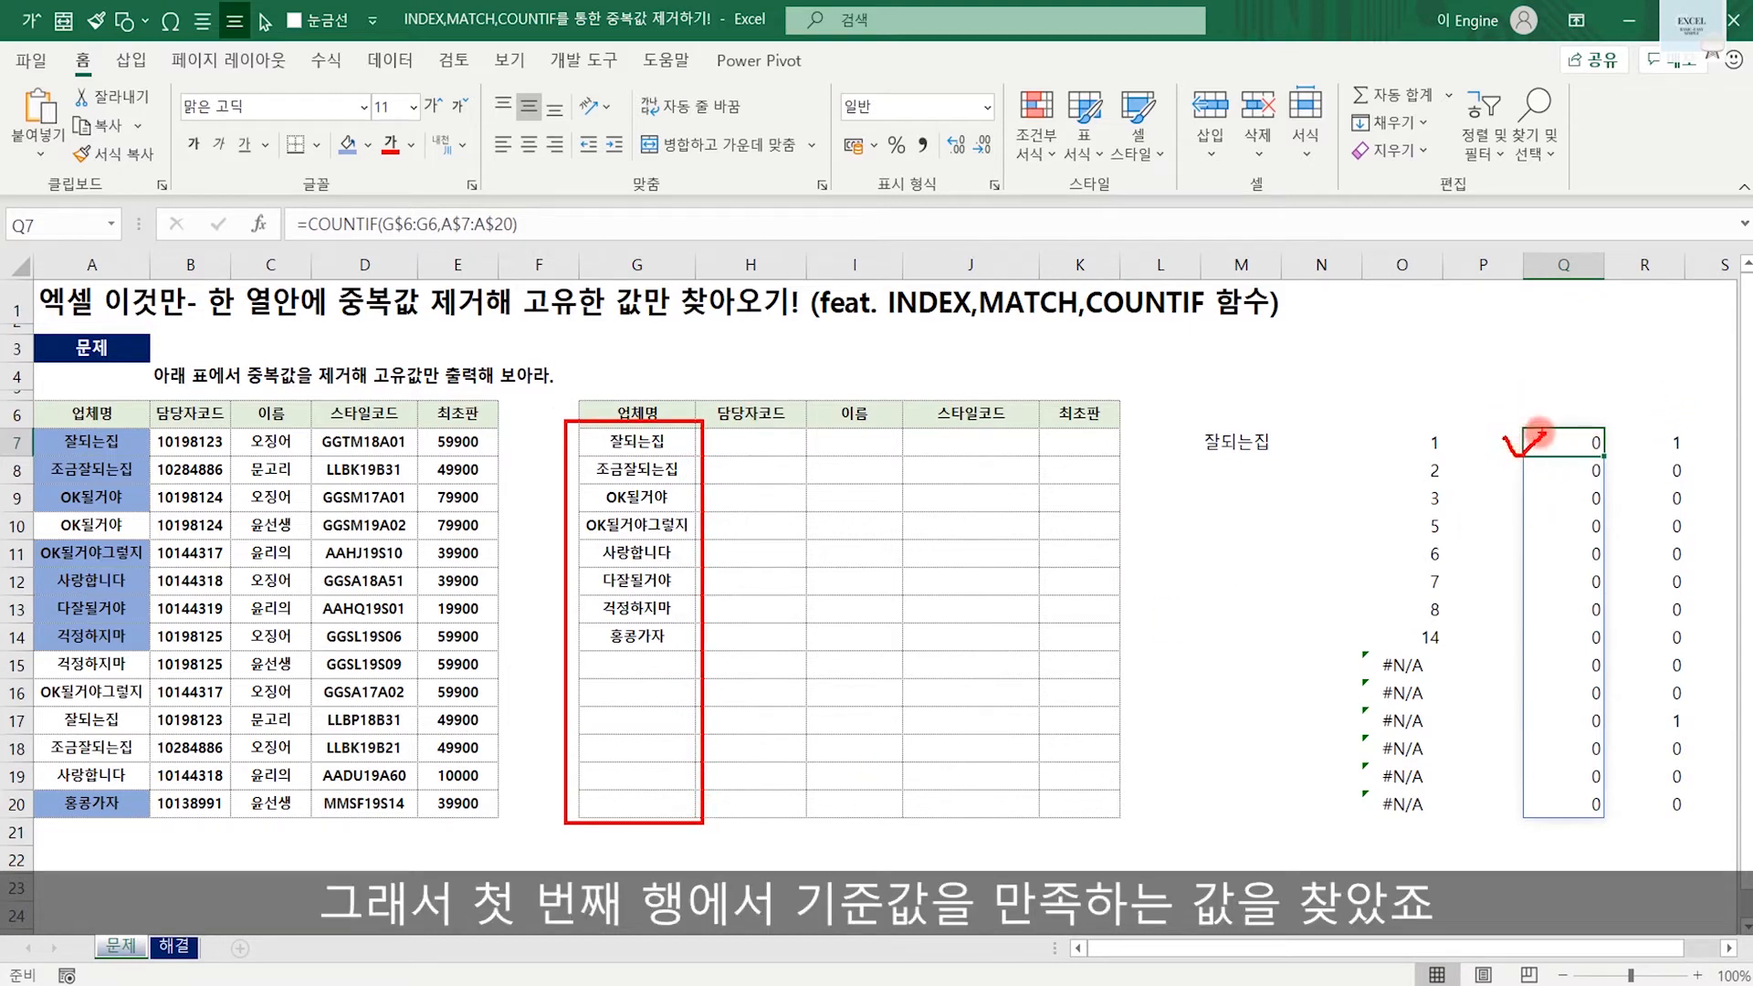
mouse_move(1447, 448)
mouse_down()
mouse_move(1435, 418)
mouse_move(1061, 321)
mouse_move(228, 393)
mouse_move(146, 440)
mouse_up()
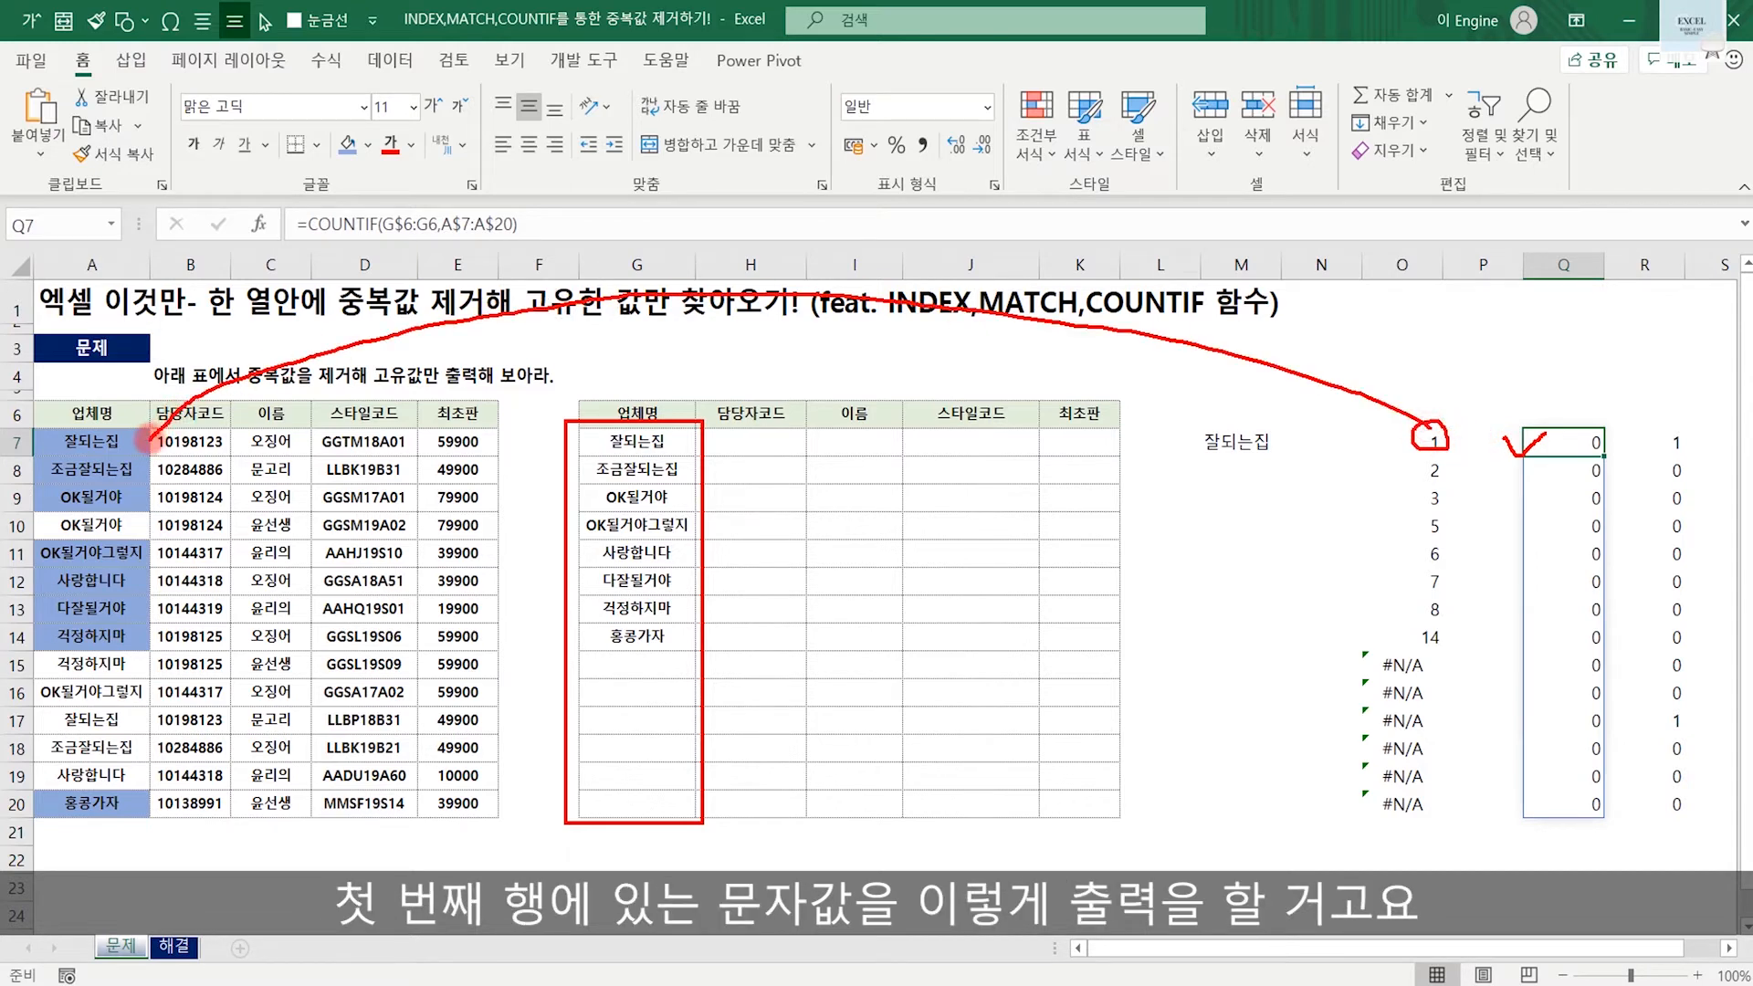
Circle O8 and R7, write the lookup value 0 above column Q, and draw arrows linking it with R8.
drag(1438, 458, 1449, 477)
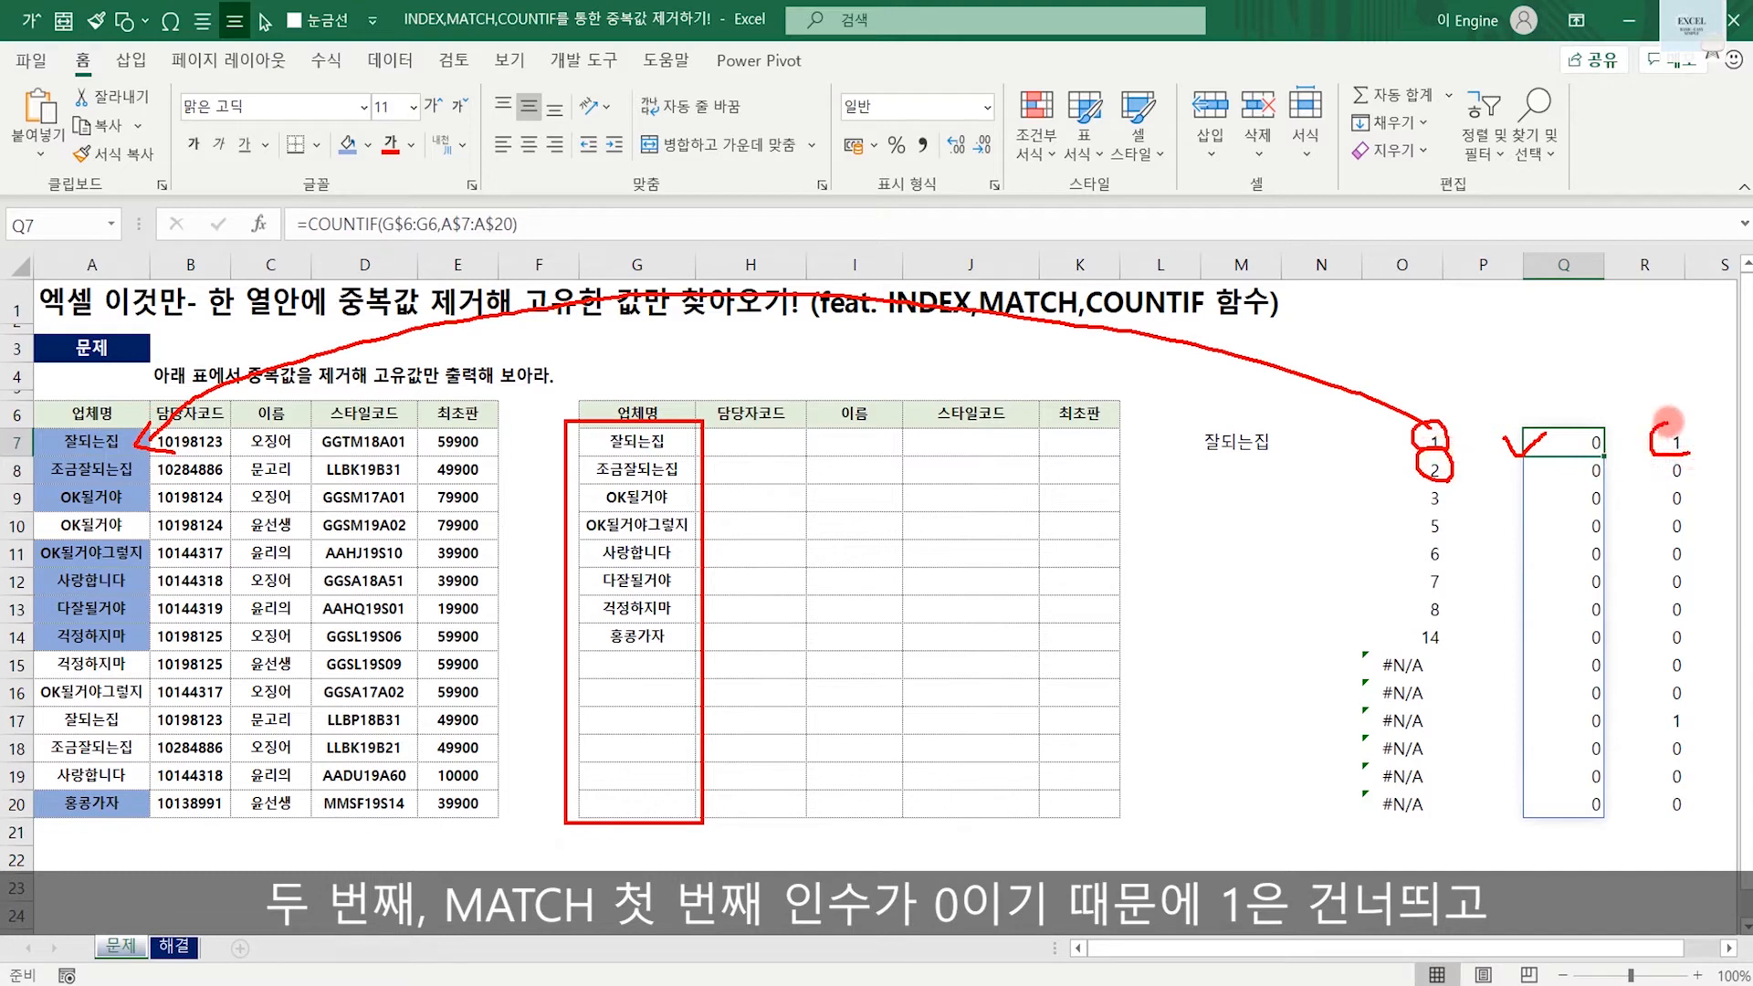
drag(1488, 343, 1510, 370)
drag(1523, 331, 1523, 394)
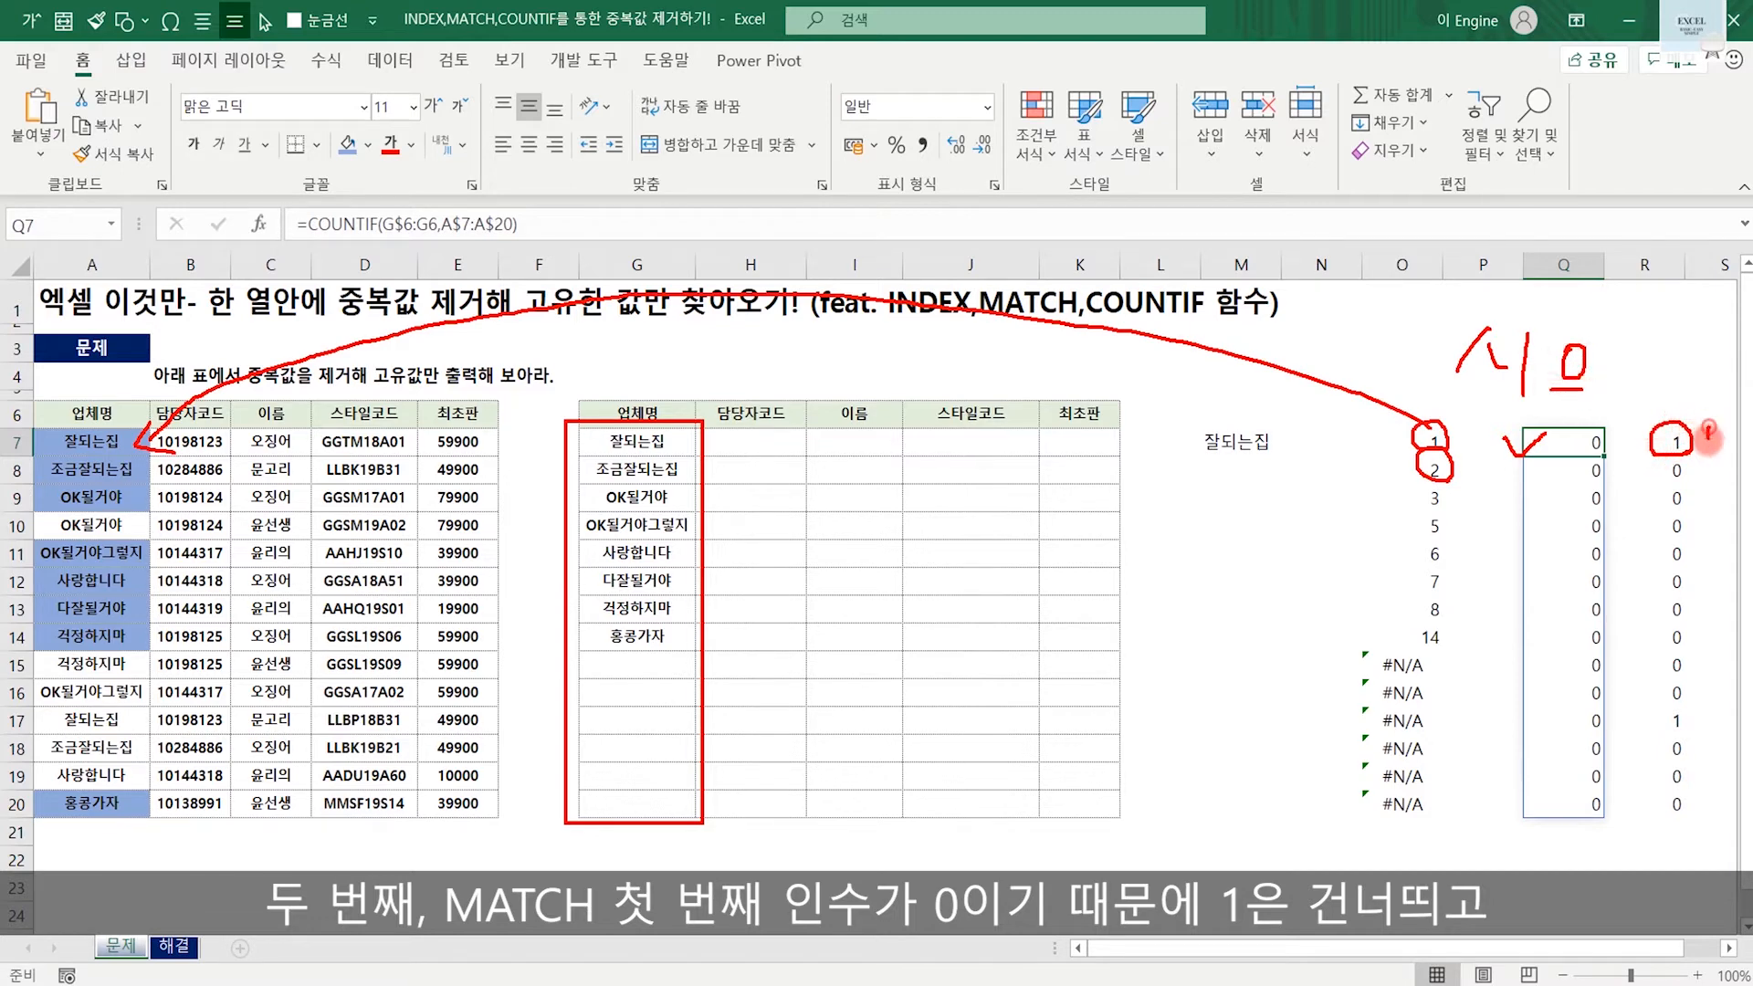
drag(1707, 434, 1640, 490)
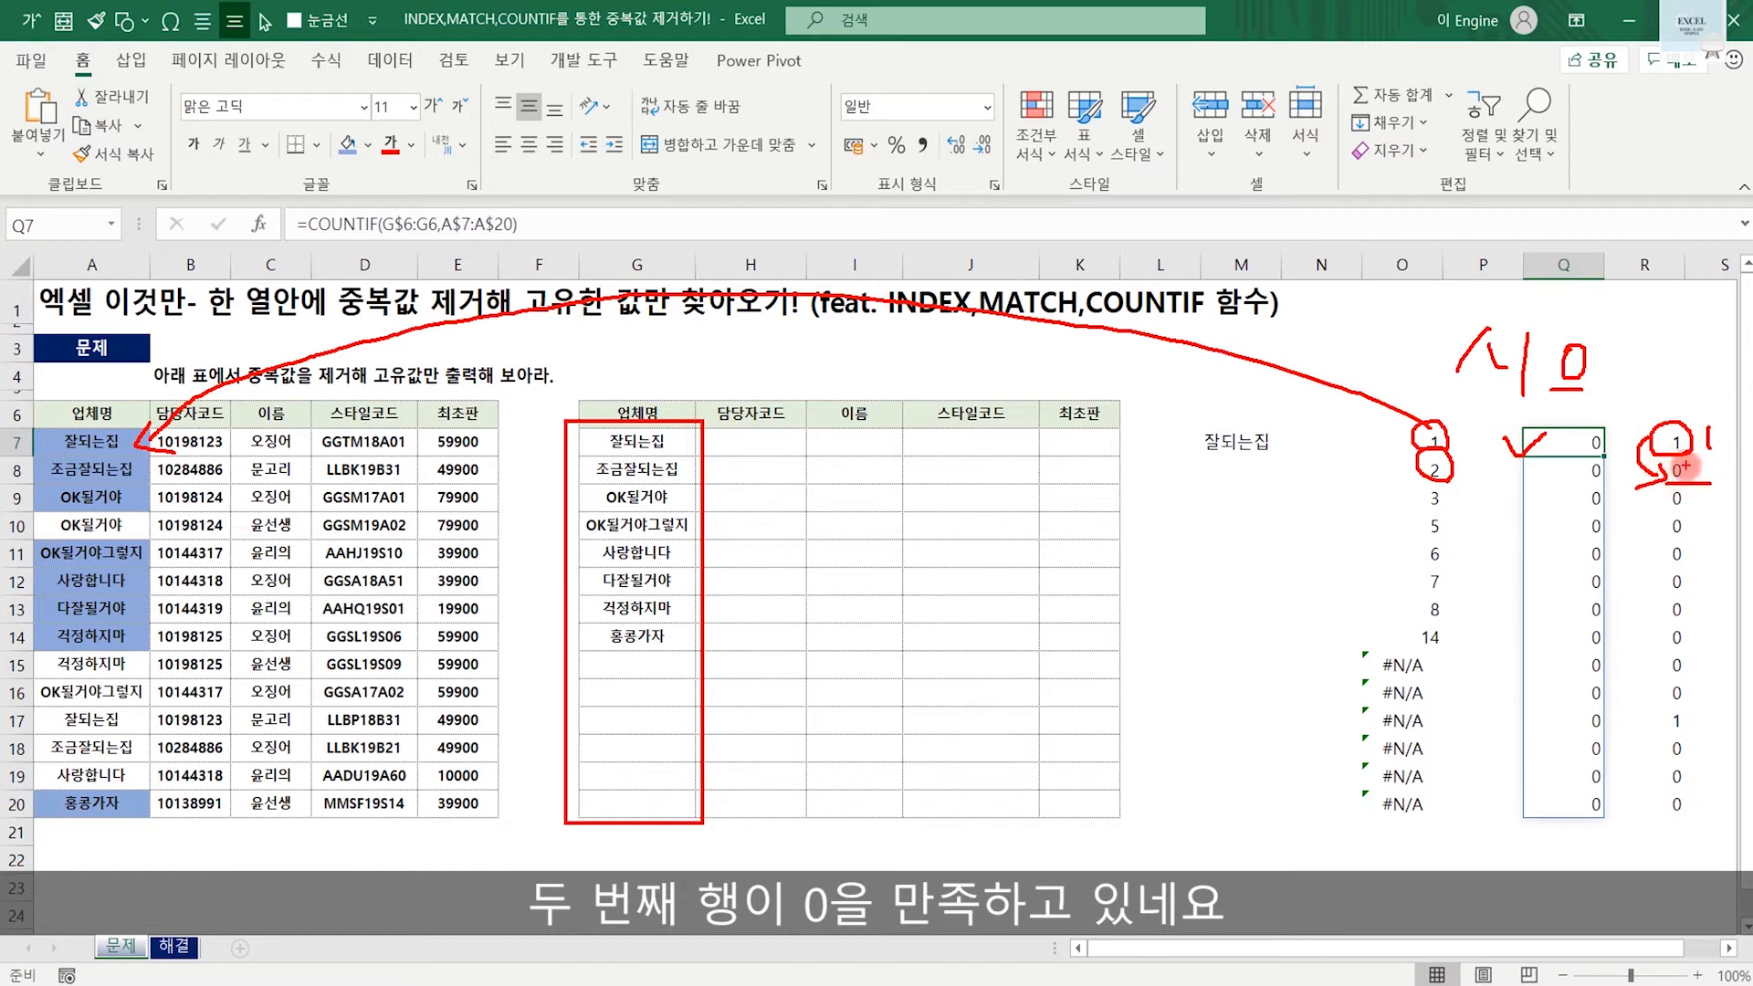
drag(1606, 363, 1646, 442)
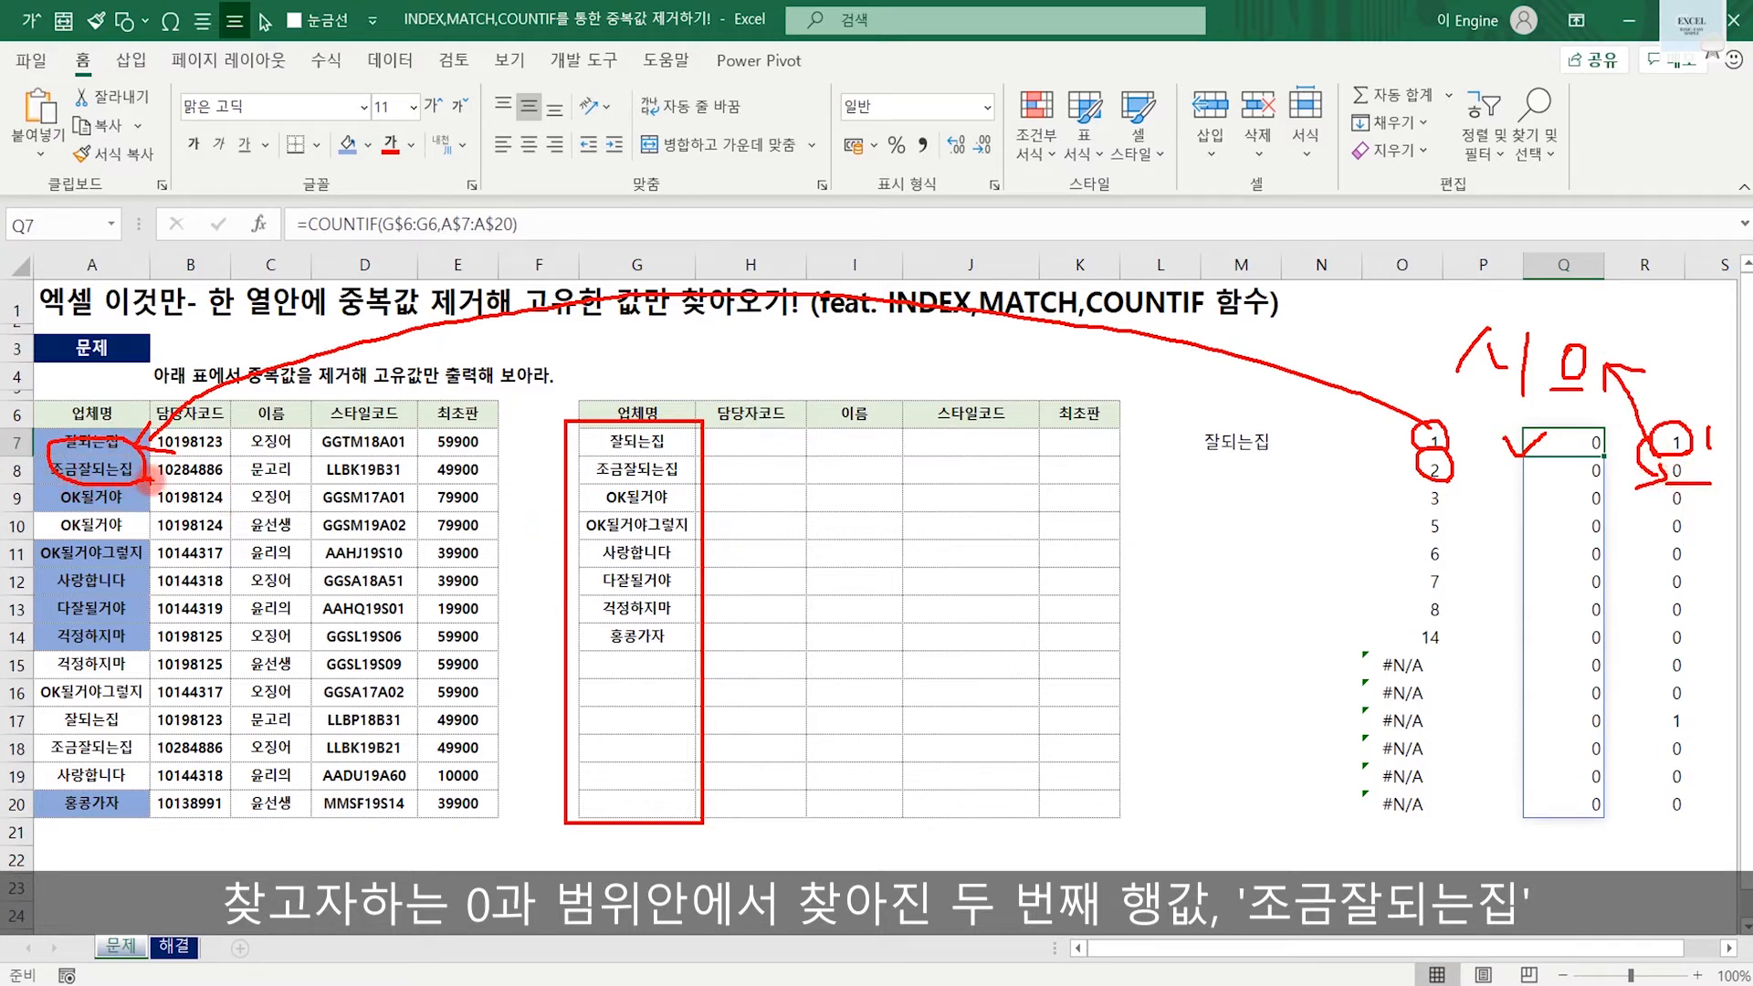
Draw an arrow from the circled A8 name to its output in G8, and clear all the drawings.
mouse_move(144, 478)
mouse_down()
mouse_move(540, 477)
mouse_move(561, 500)
mouse_up()
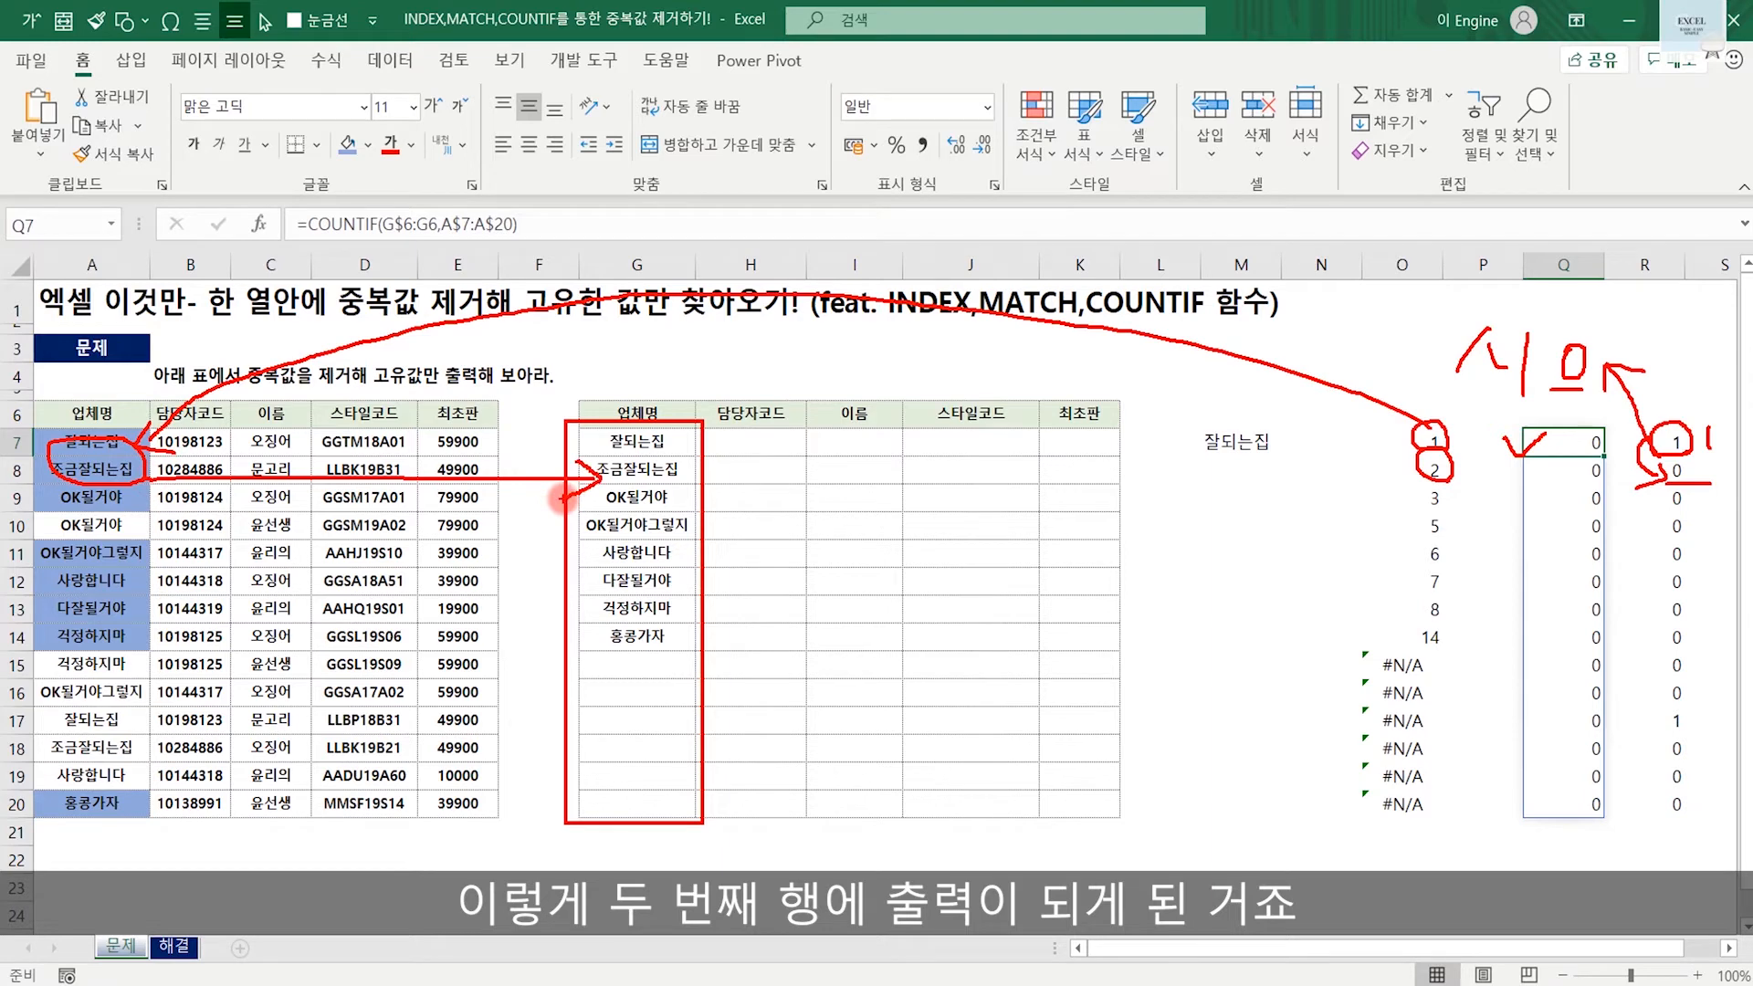
key(Escape)
Copy the COUNTIF(G$6:G8,A$7:A$20) part of O9's formula, leave O9 unchanged, and delete the contents of M7.
double_click(1420, 493)
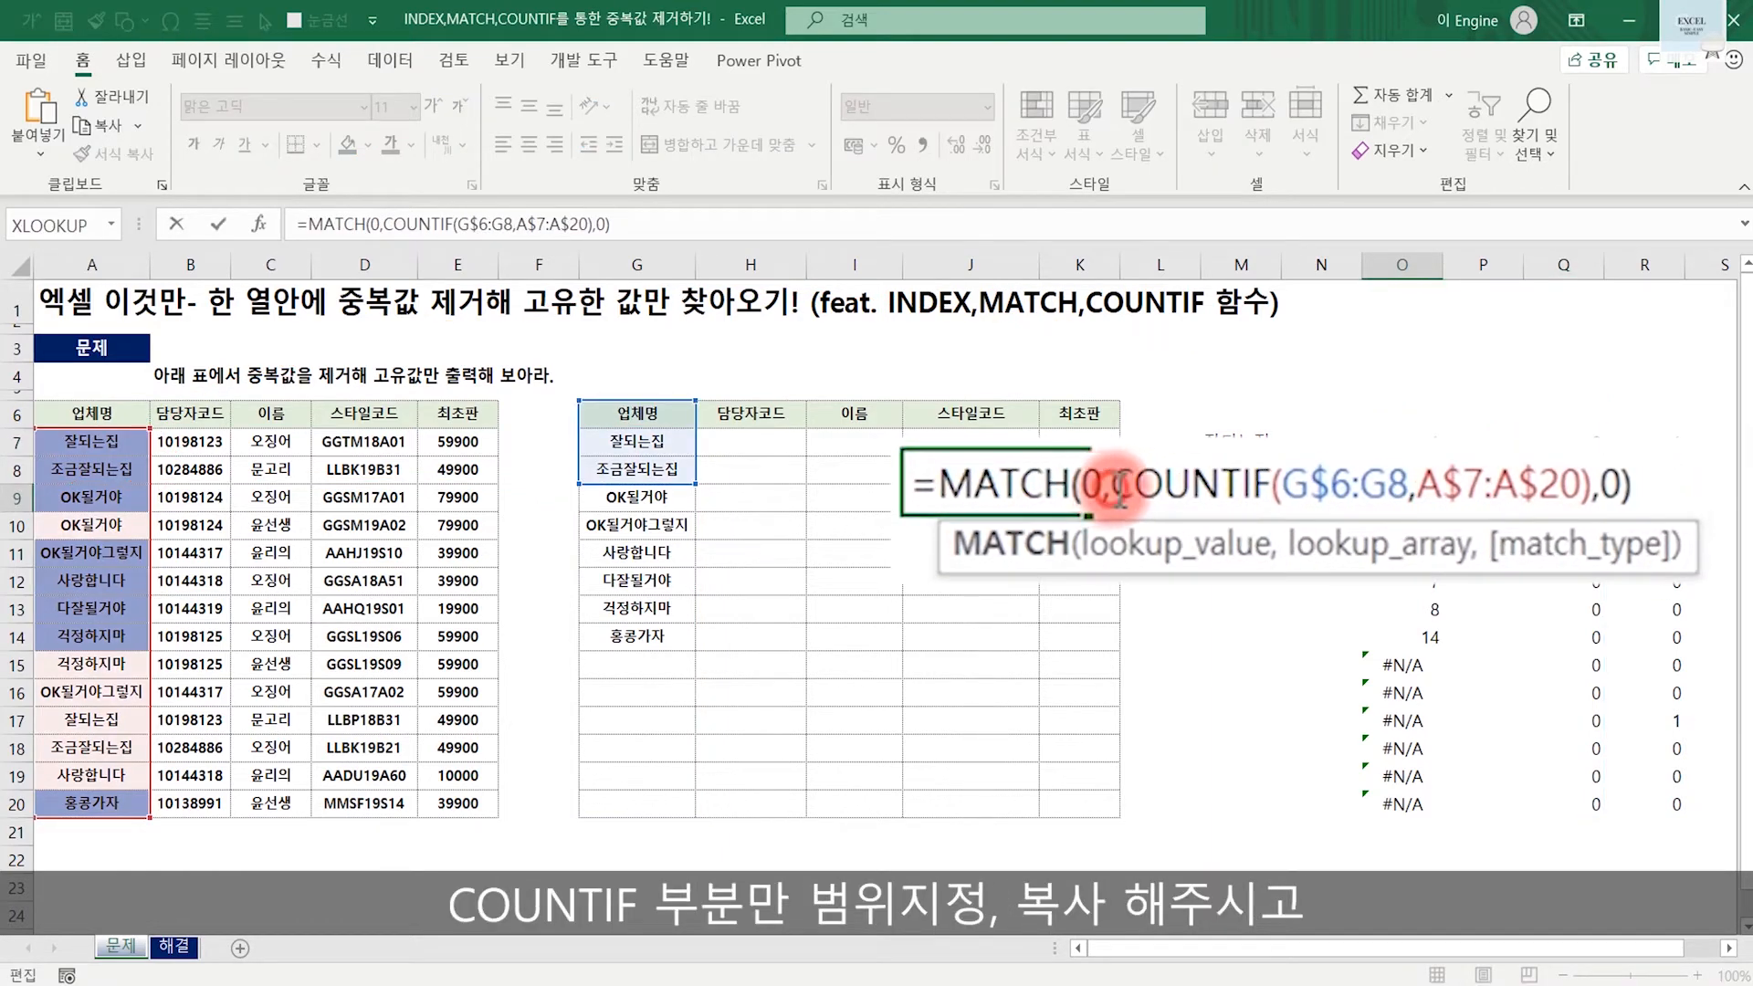
drag(1118, 489, 1593, 493)
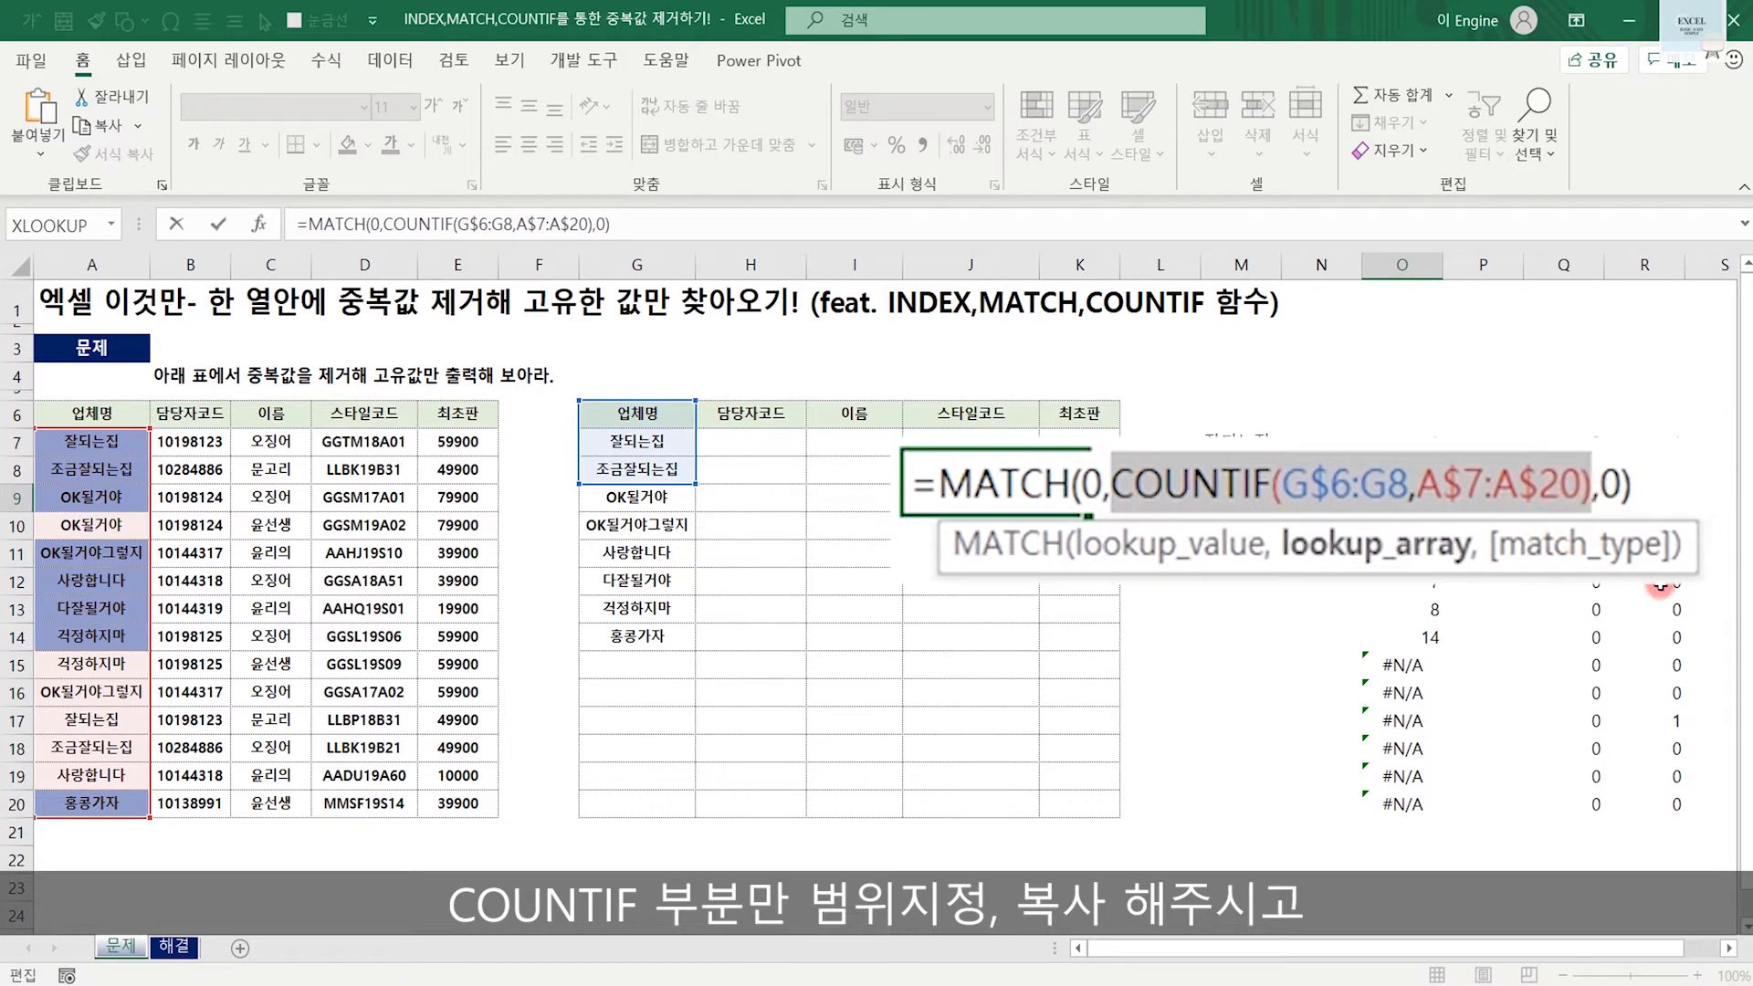
key(ctrl+c)
key(Escape)
click(1730, 950)
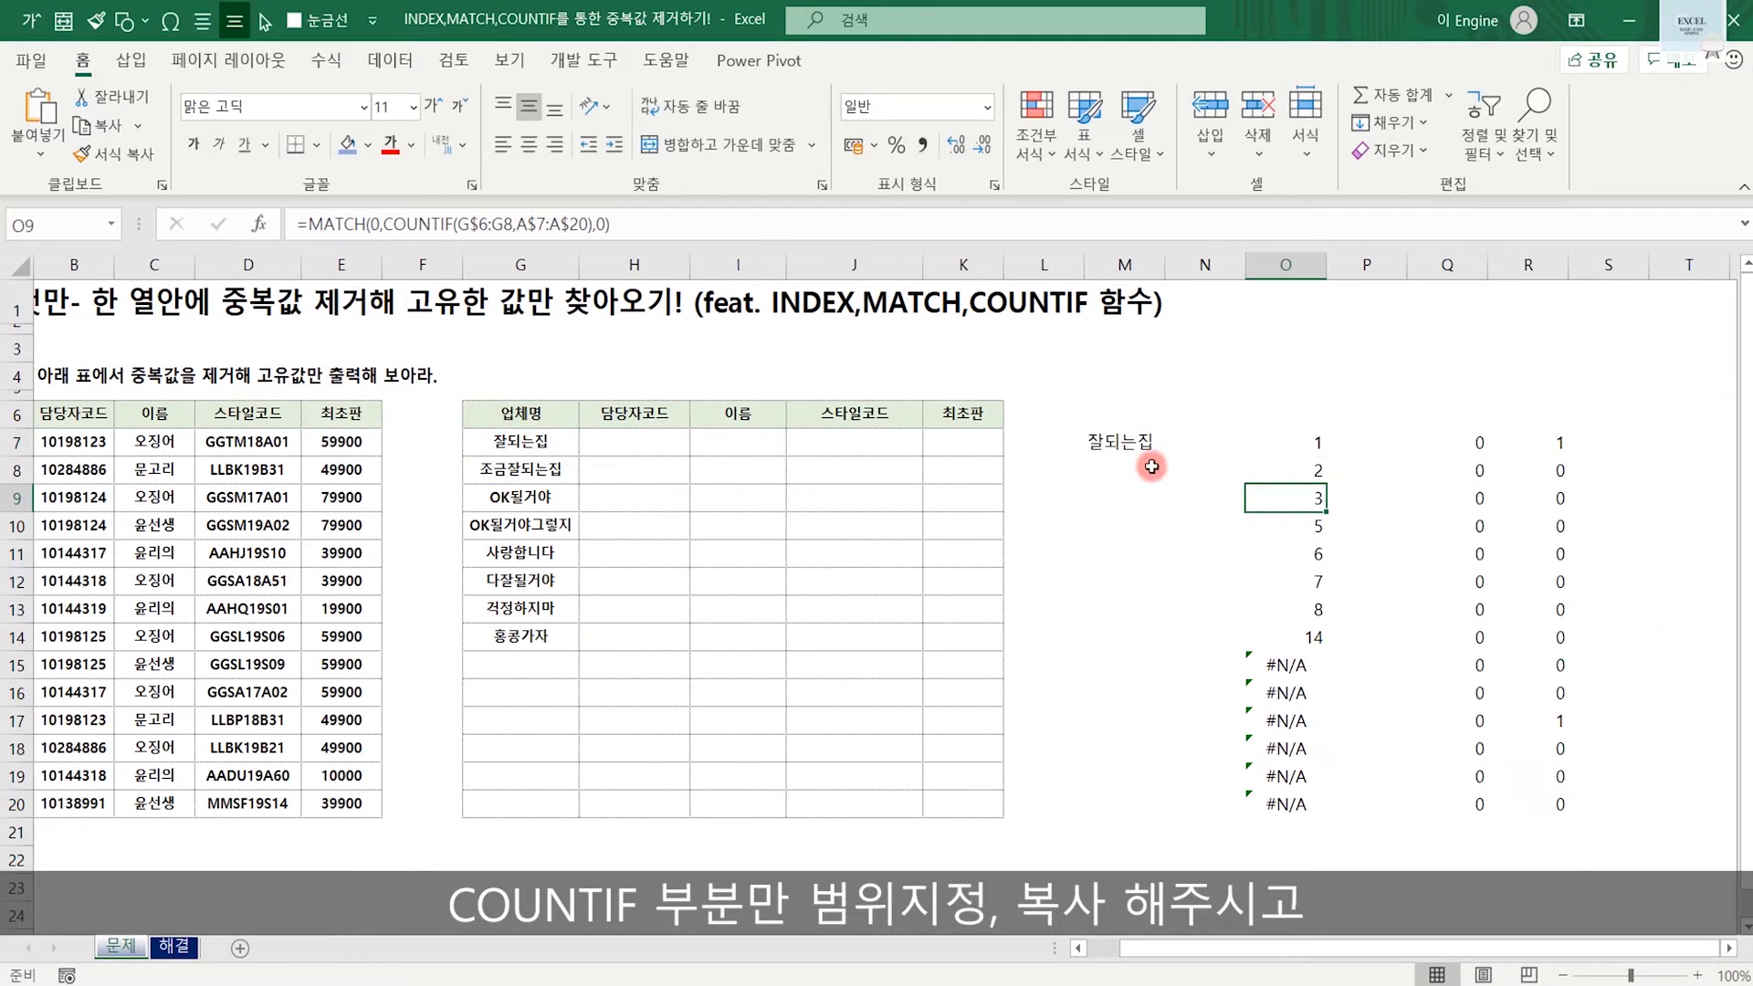
click(1141, 448)
key(Delete)
Enter the copied formula in M7 as =COUNTIF(G$6:G8,A$7:A$20).
drag(1161, 767, 3, 686)
click(1215, 445)
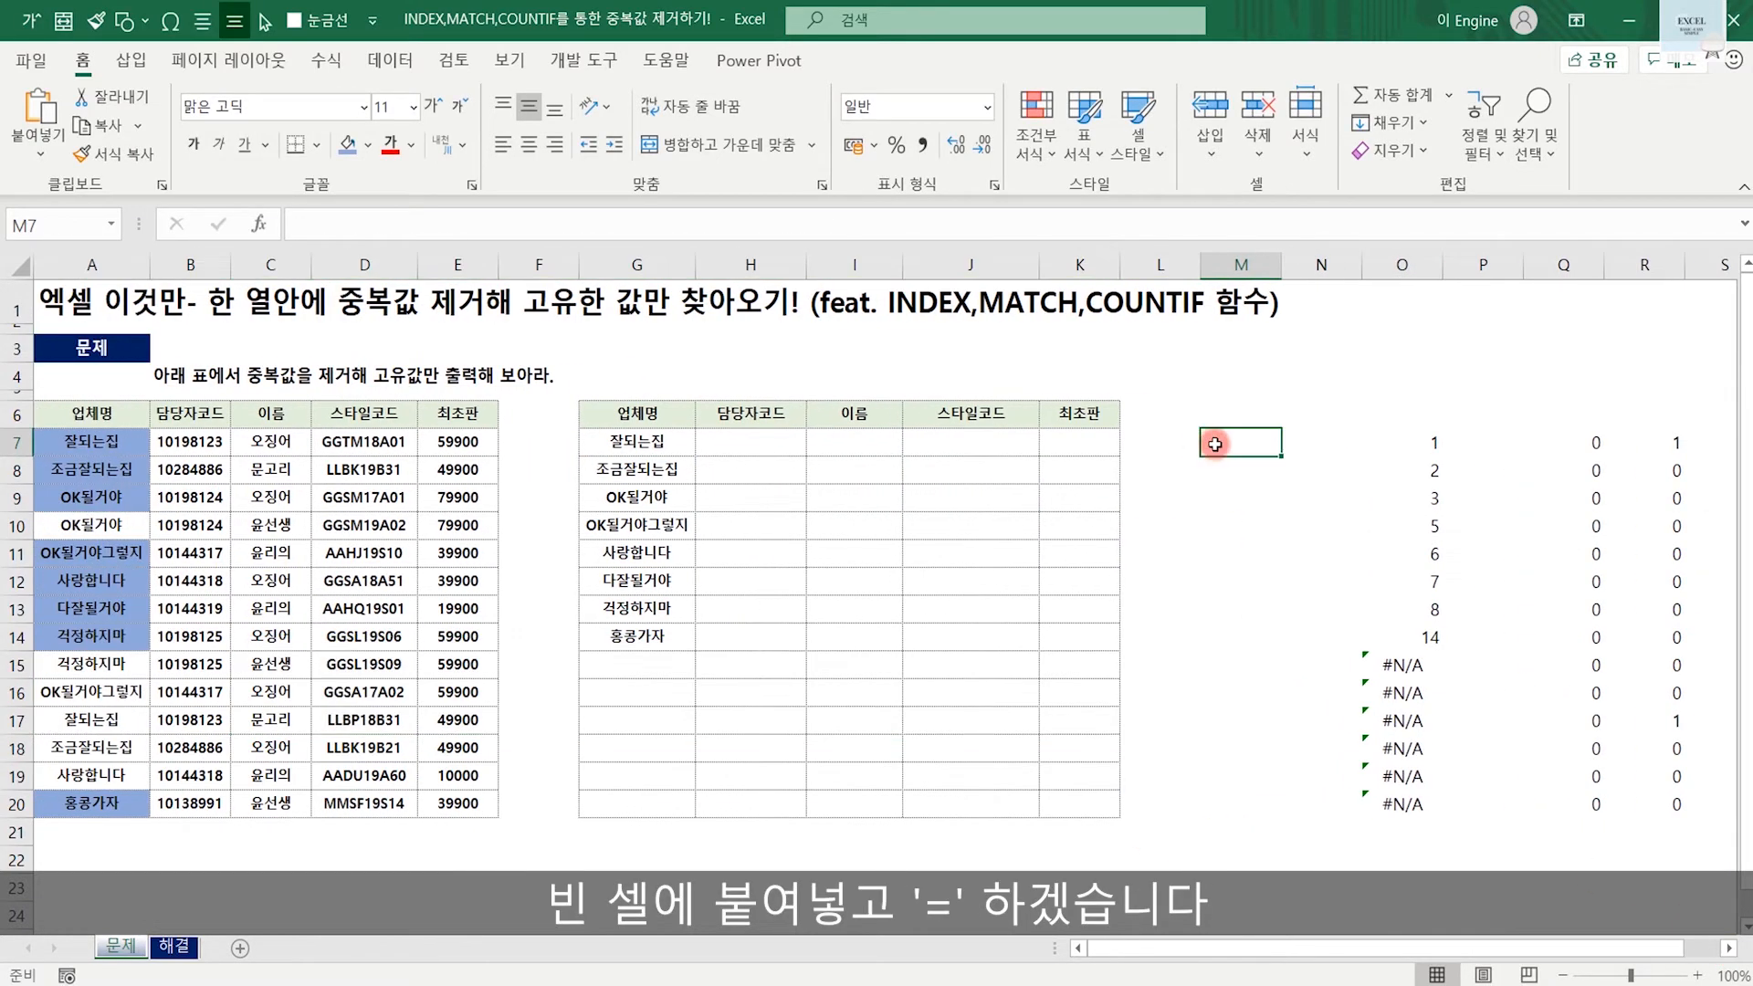
key(ctrl+v)
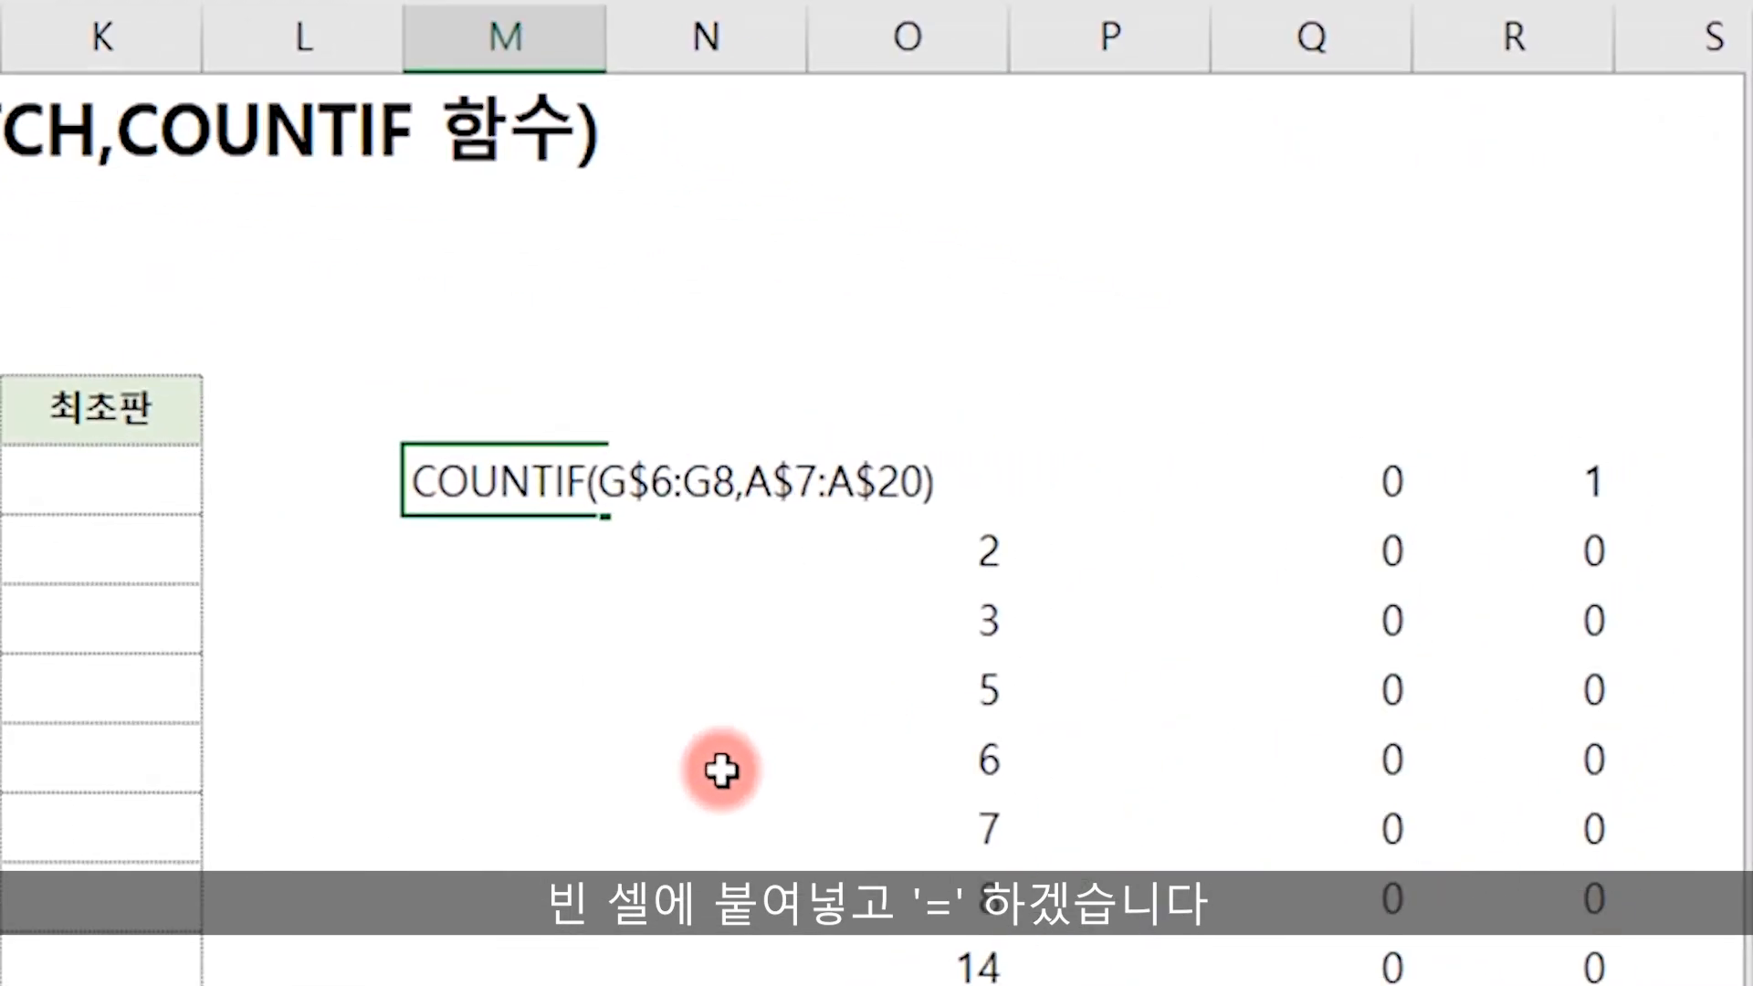
key(F2)
key(Home)
text(=)
mouse_move(1031, 493)
mouse_down()
mouse_move(956, 494)
mouse_move(1016, 548)
mouse_up()
drag(995, 621, 951, 606)
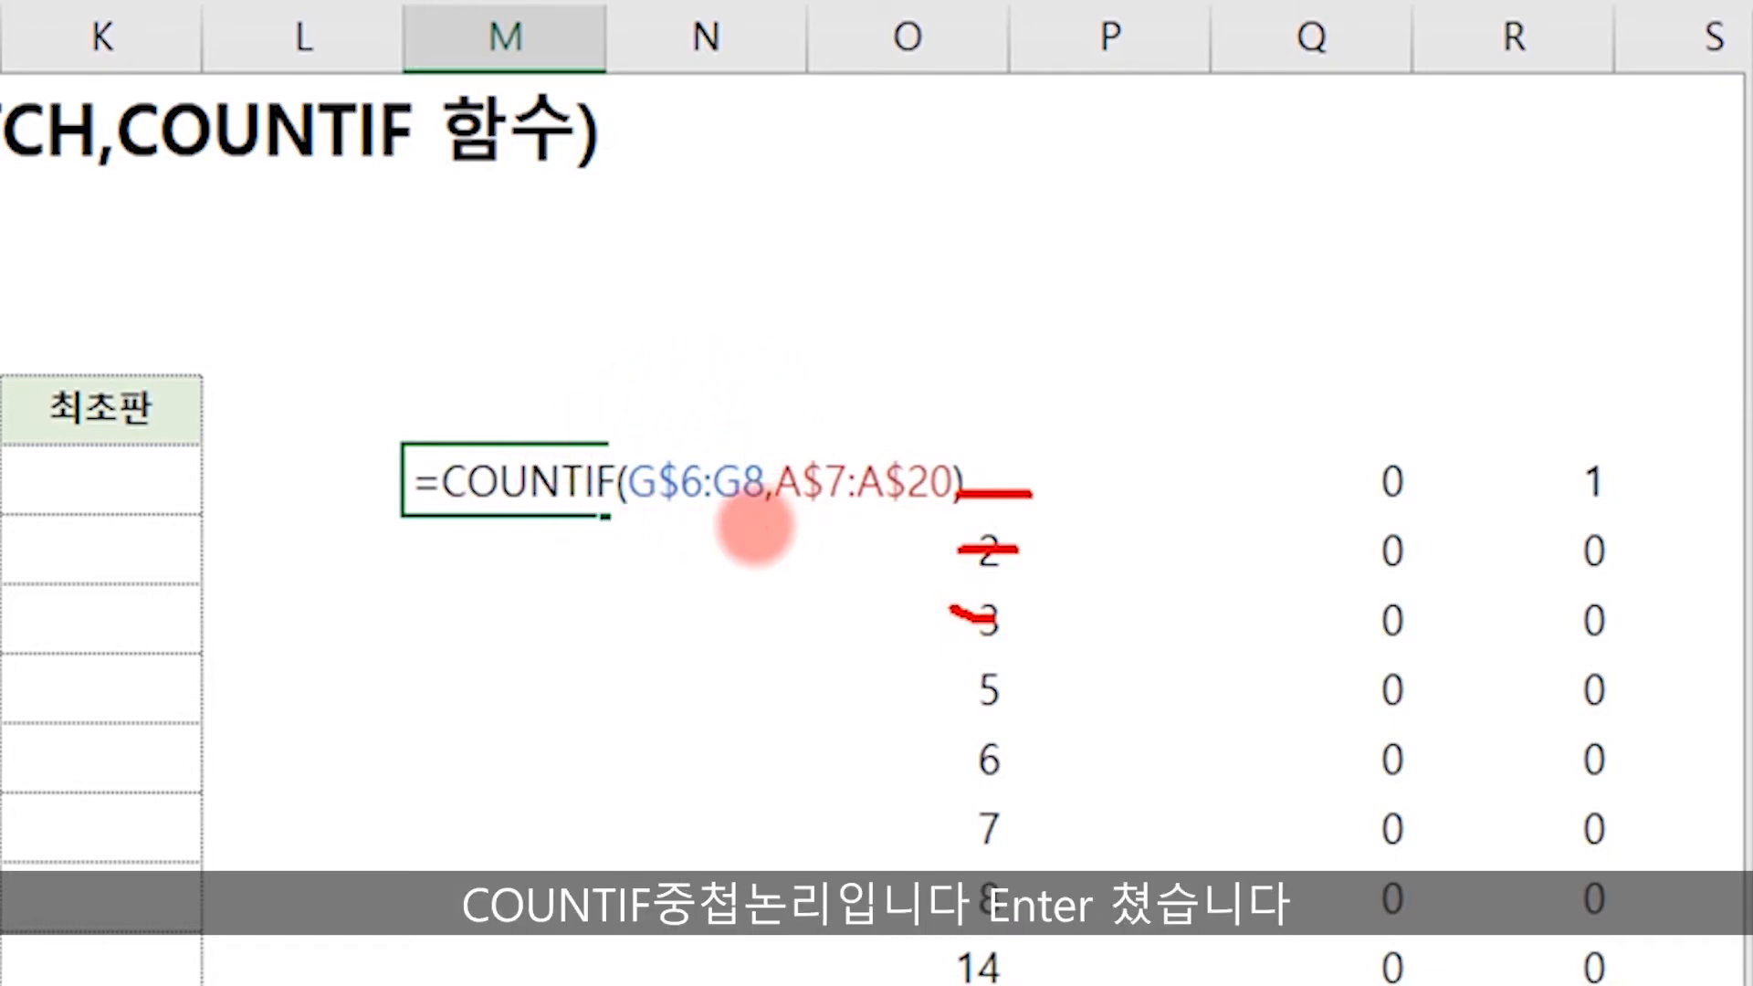
key(Return)
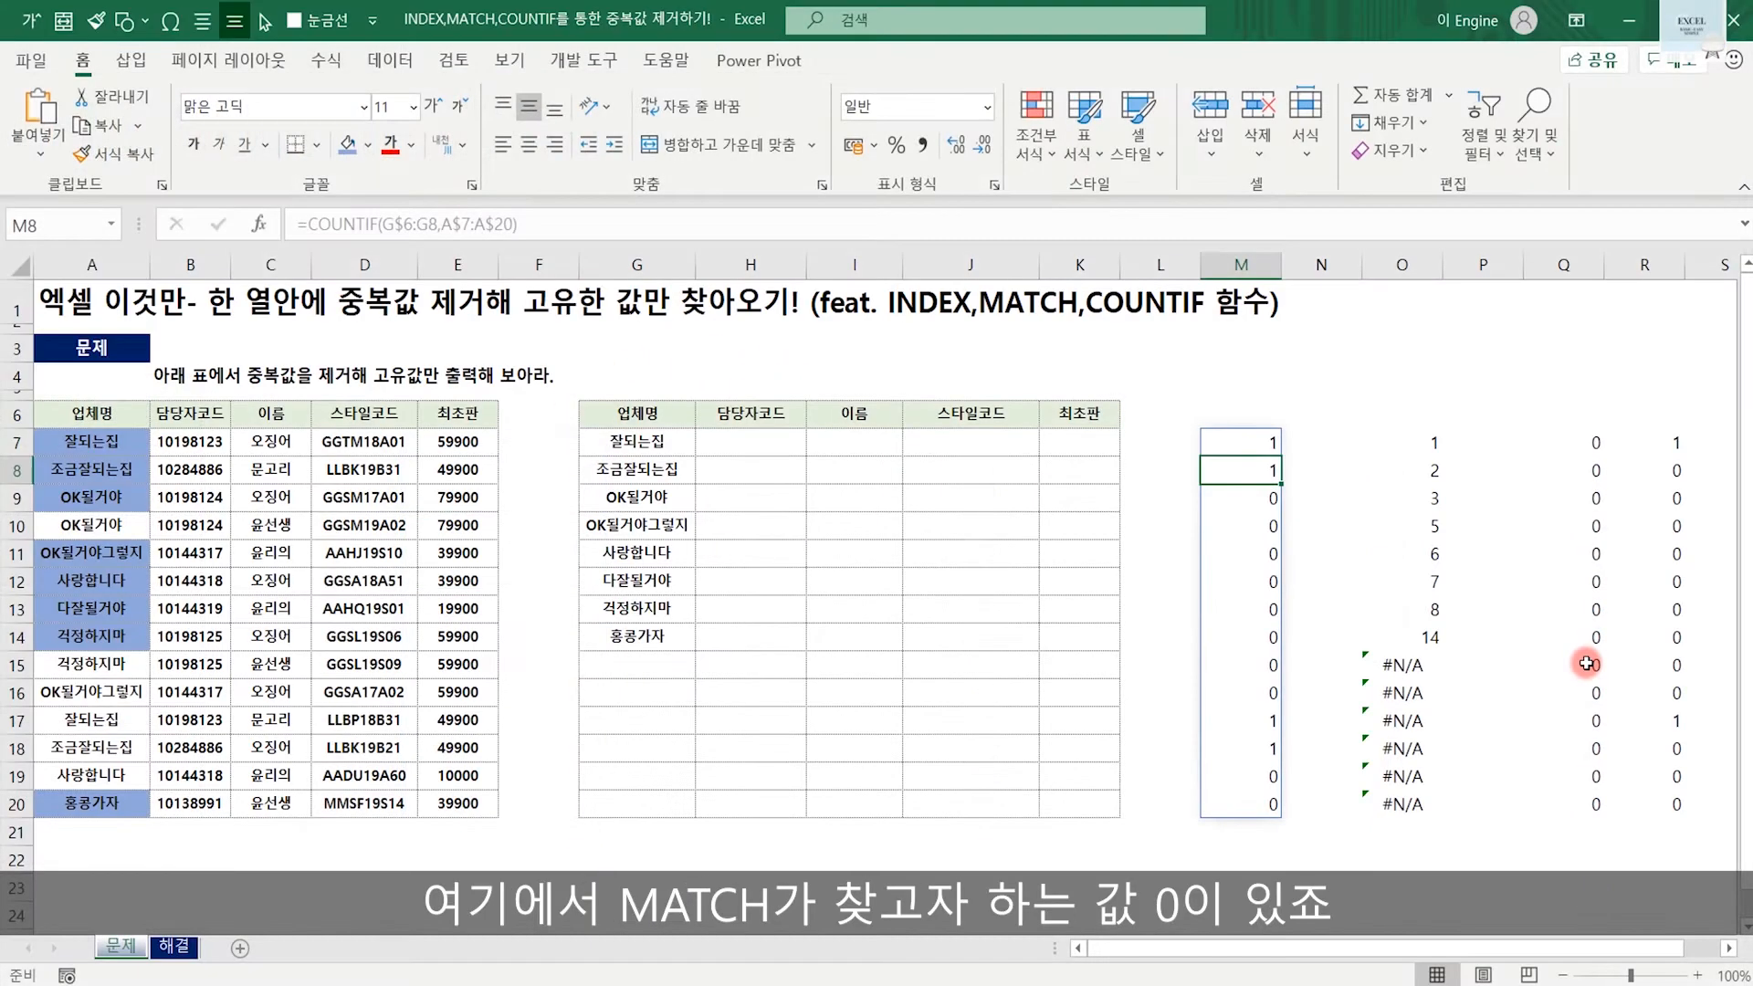
Select O7, draw crosses beside the 1s in M7 and M8, and draw a box beside the first 0 in M9.
click(1563, 637)
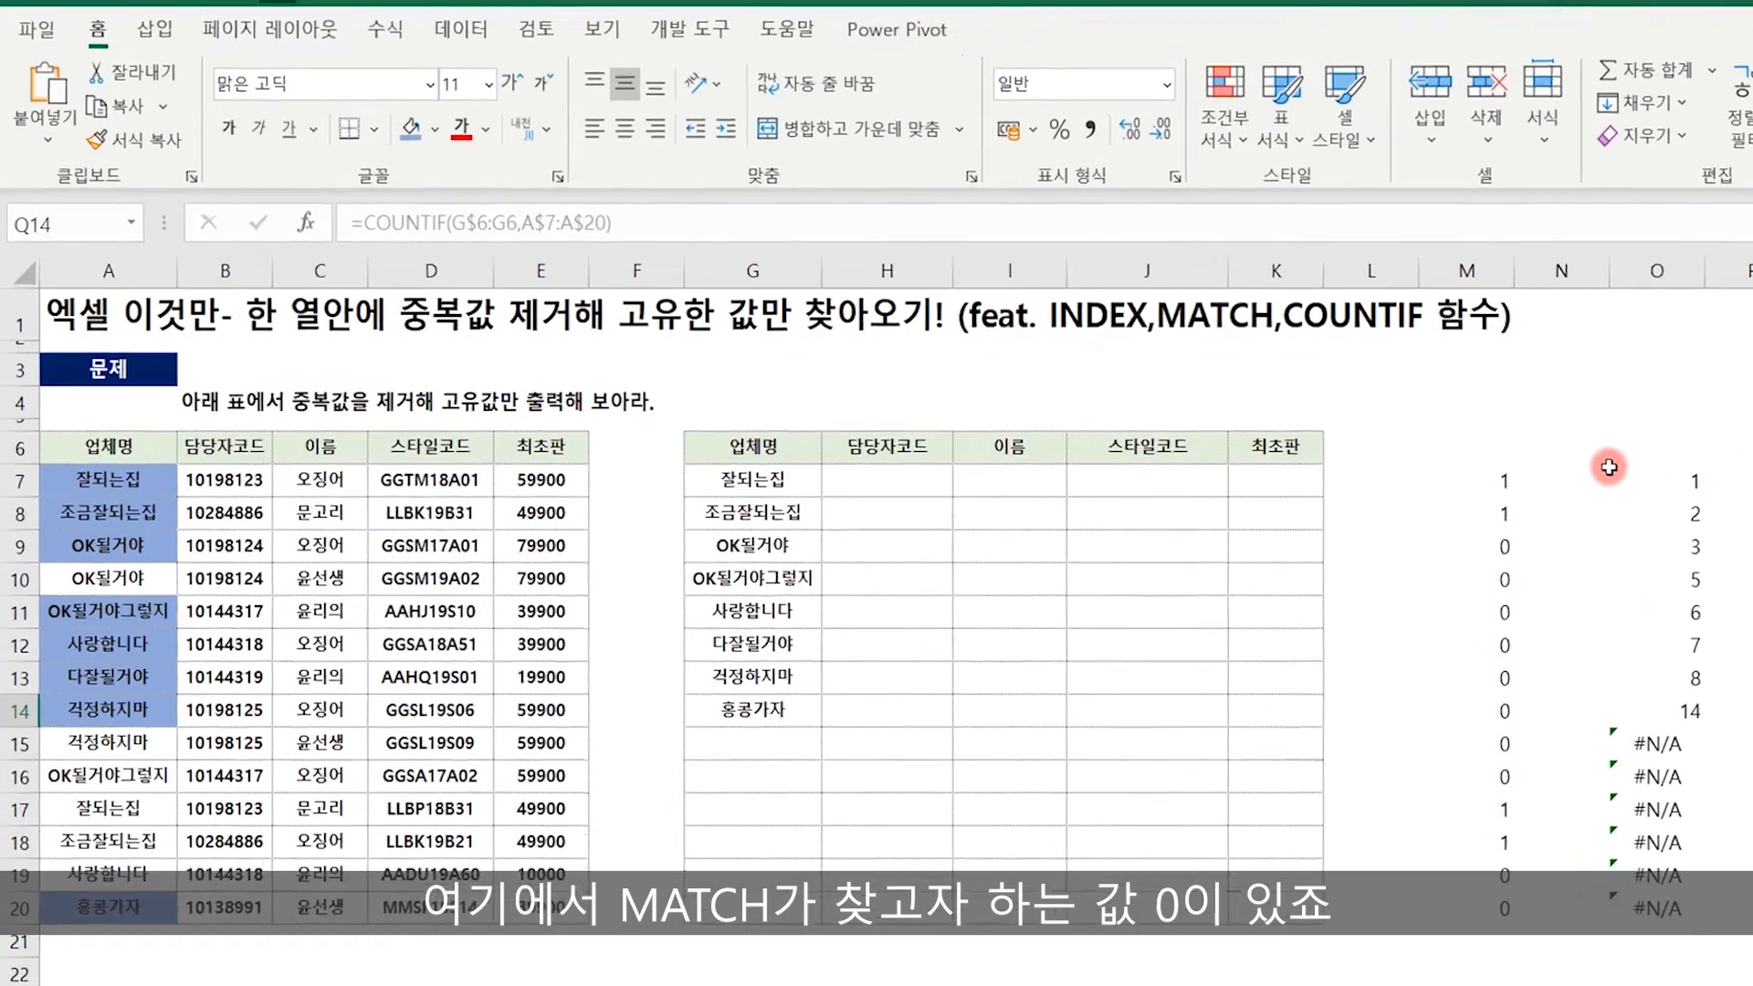
click(1394, 445)
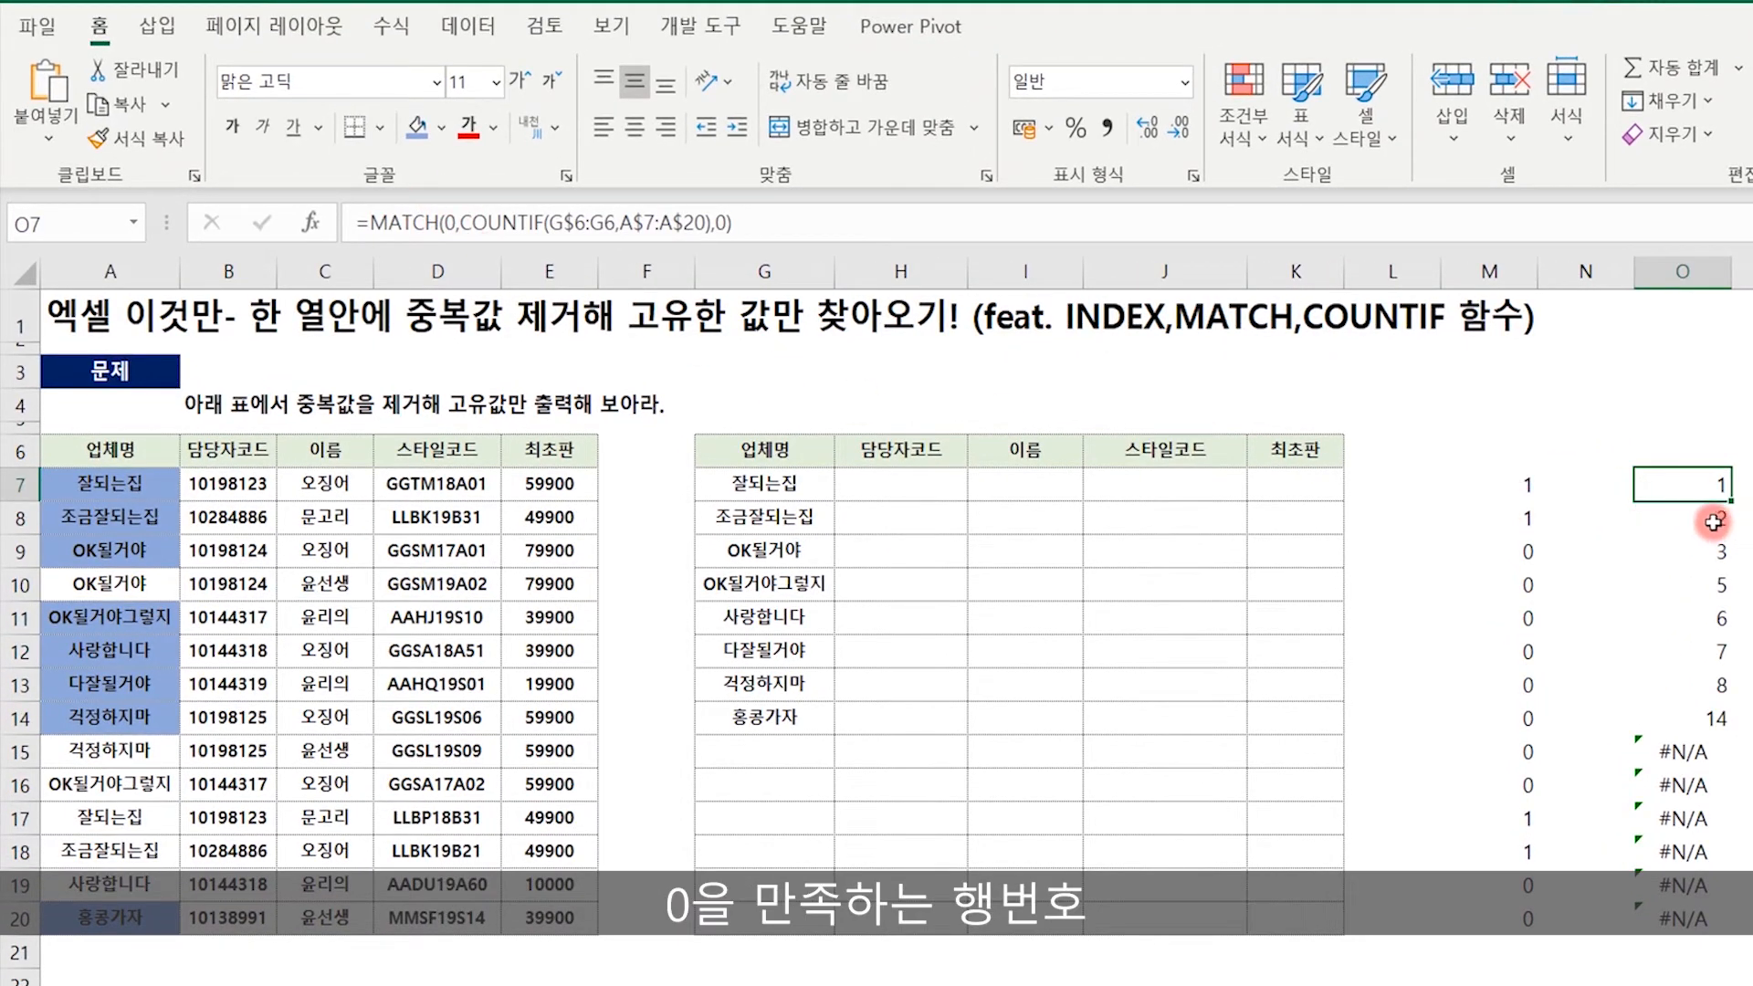
mouse_move(1513, 472)
mouse_down()
mouse_move(1493, 492)
mouse_move(1520, 495)
mouse_up()
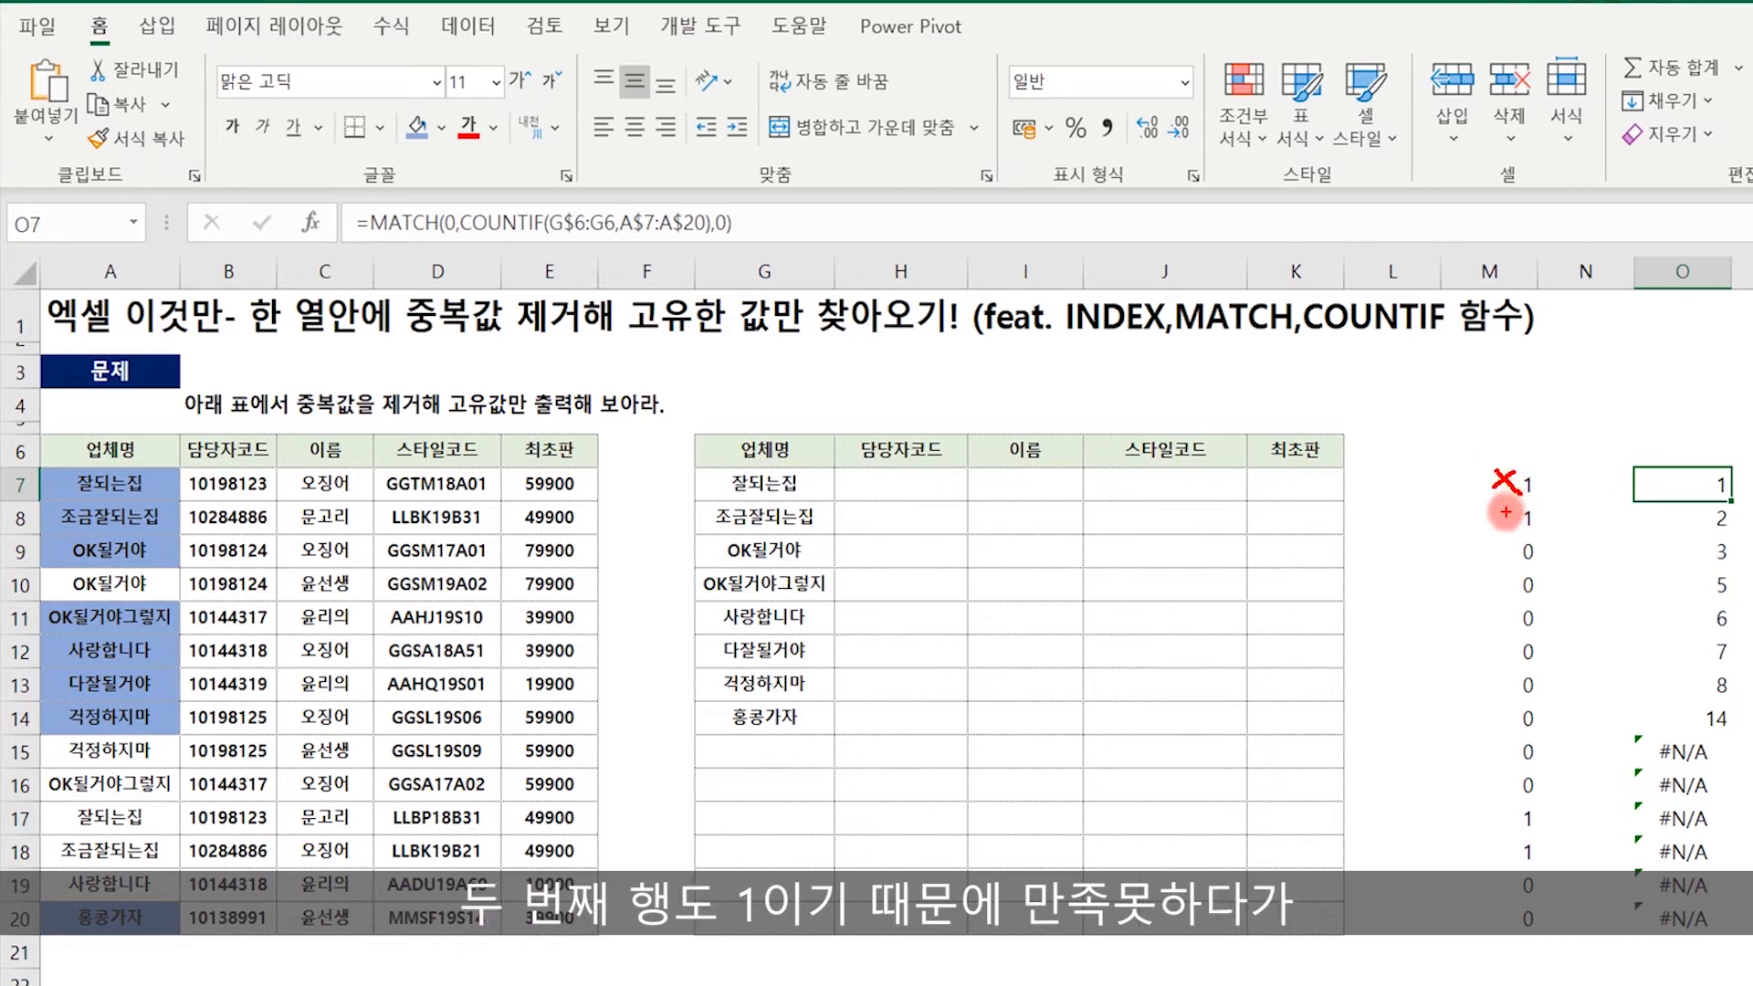
drag(1507, 501, 1515, 558)
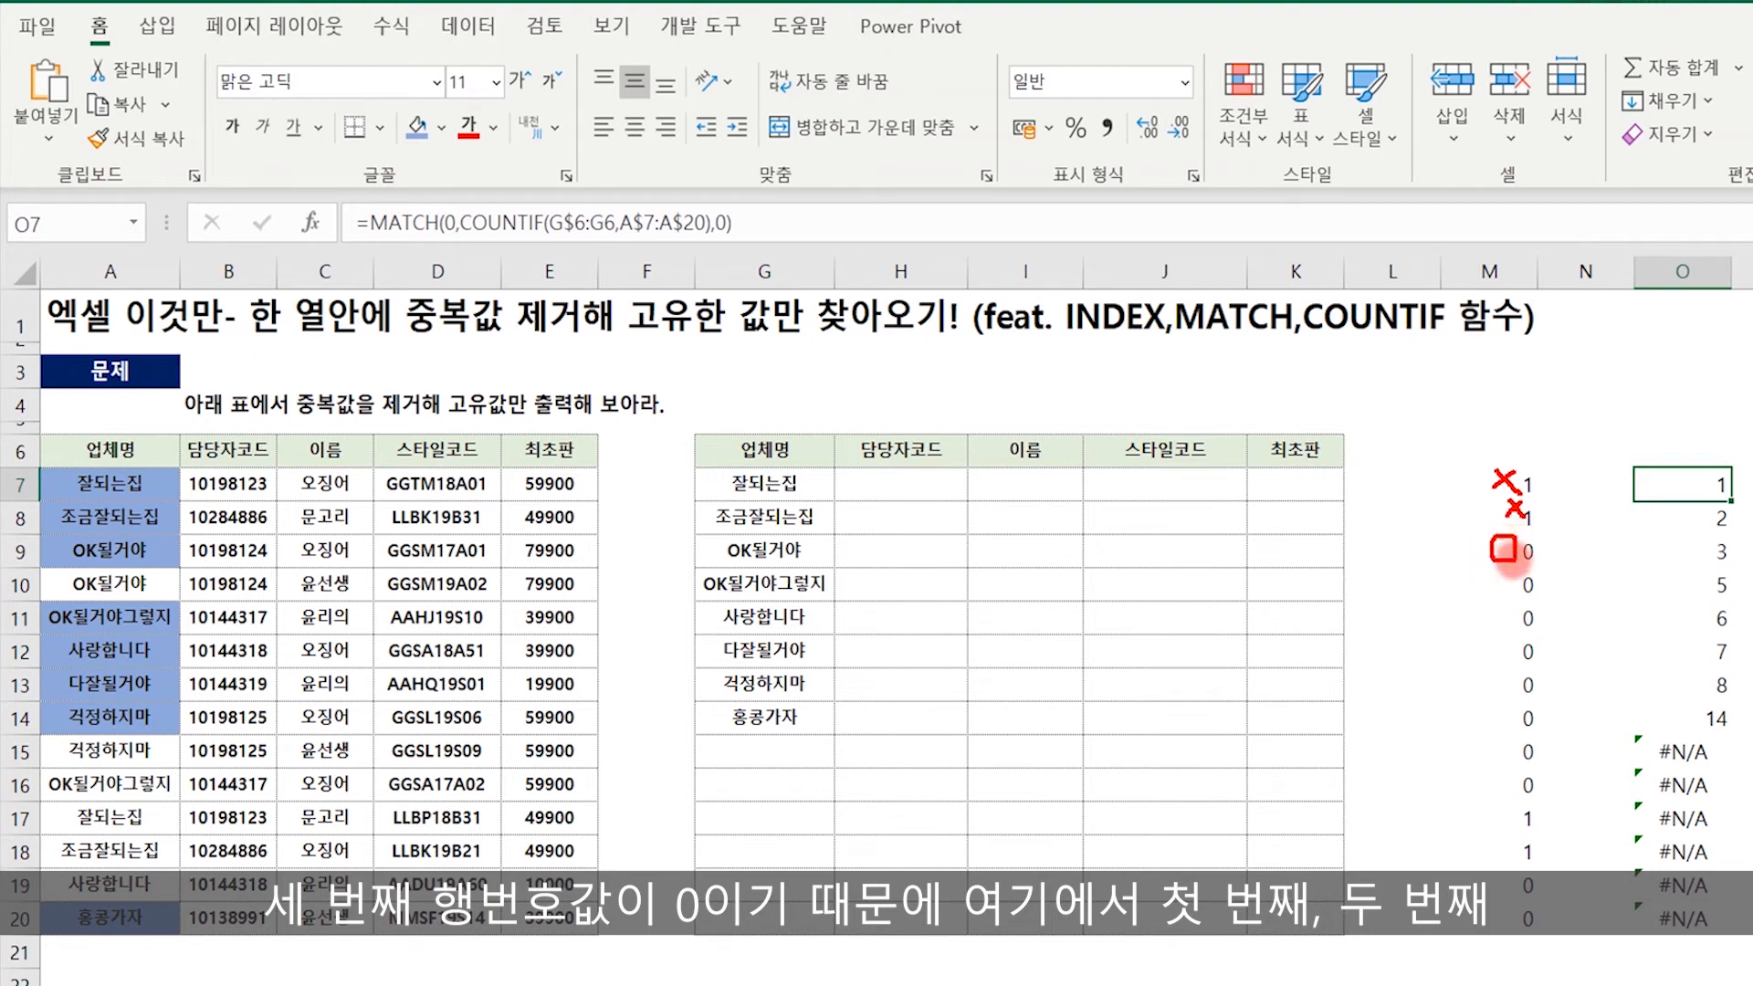
Tick A7 and A8, circle A9, draw an arrow from it to its circled output in G9, and clear the drawings.
mouse_move(157, 475)
mouse_down()
mouse_move(196, 466)
mouse_move(191, 511)
mouse_move(114, 560)
mouse_move(68, 531)
mouse_move(148, 560)
mouse_up()
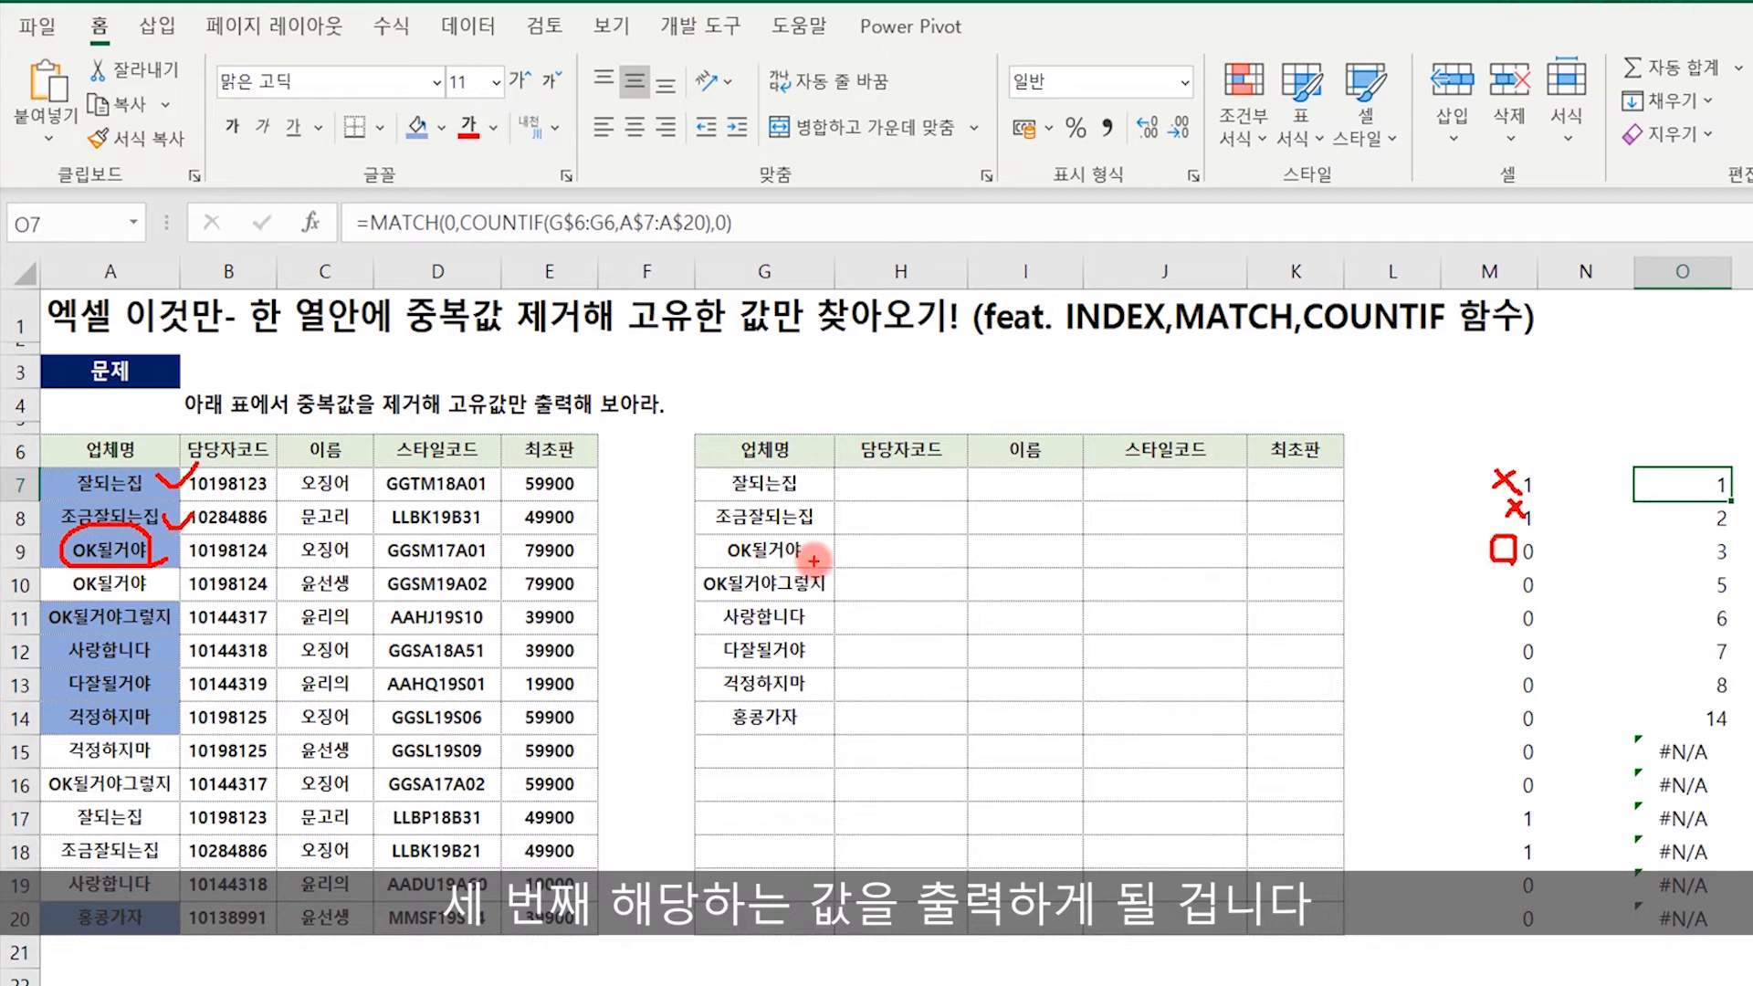
mouse_move(802, 572)
mouse_down()
mouse_move(705, 556)
mouse_move(771, 535)
mouse_move(810, 563)
mouse_up()
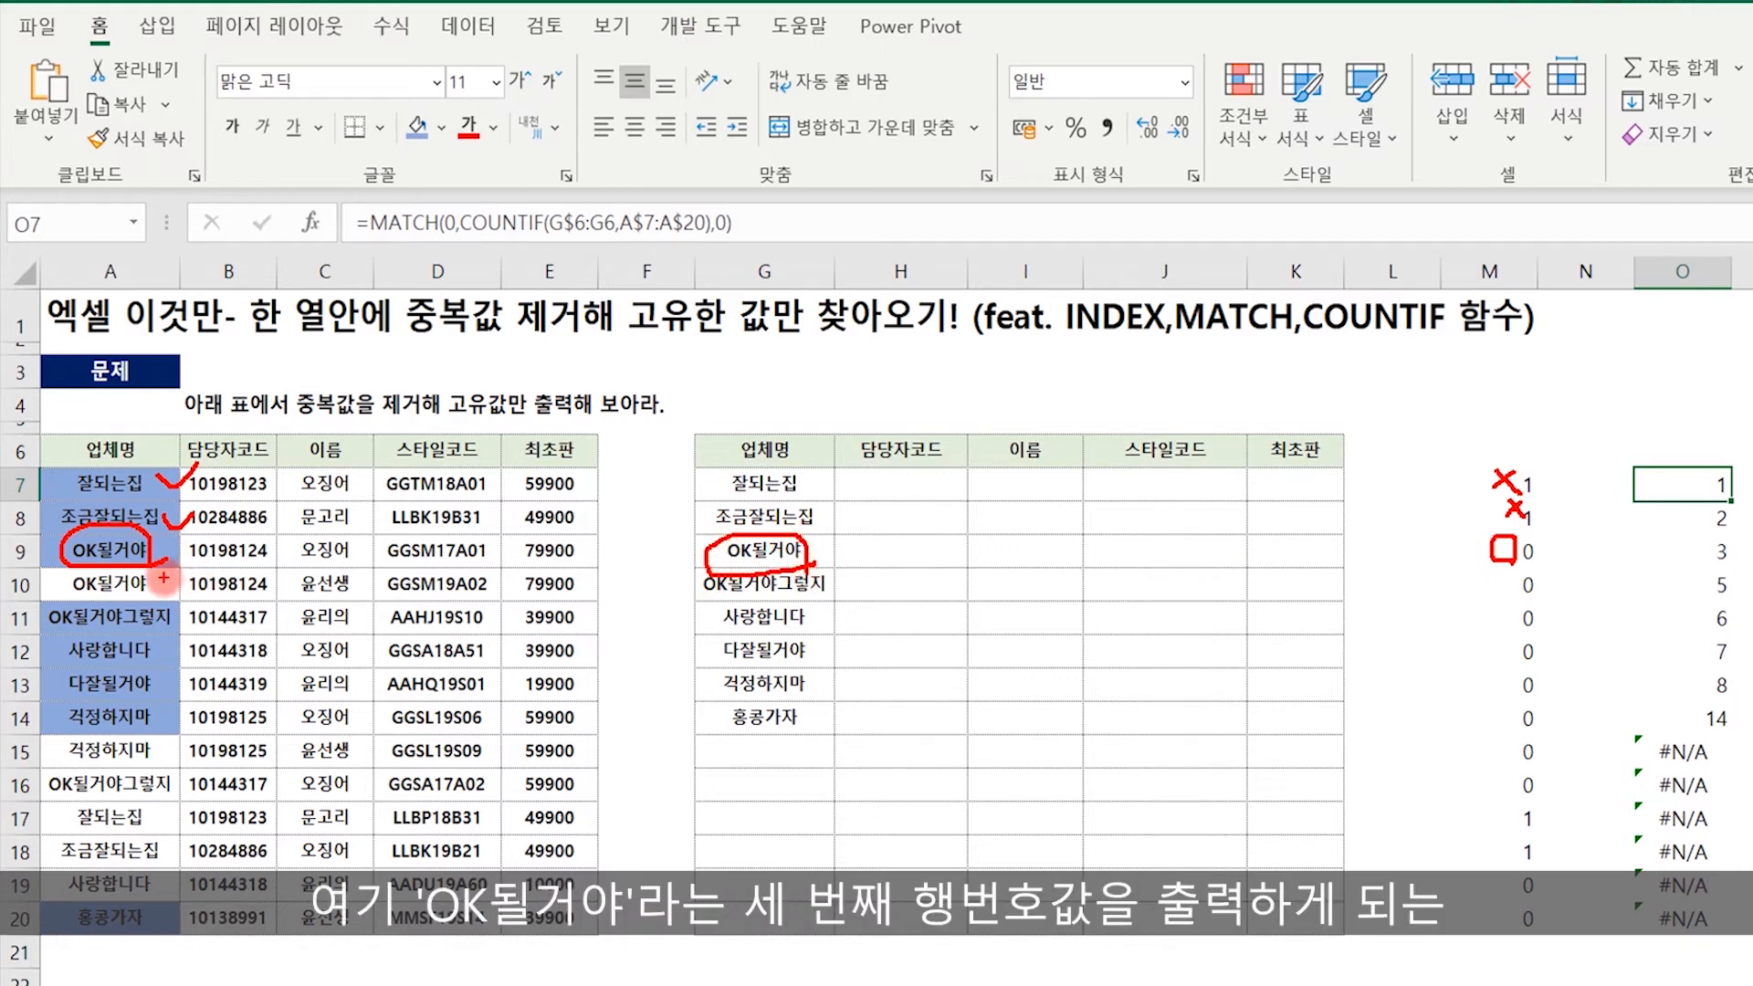
mouse_move(153, 553)
mouse_down()
mouse_move(714, 569)
mouse_move(685, 557)
mouse_move(677, 592)
mouse_up()
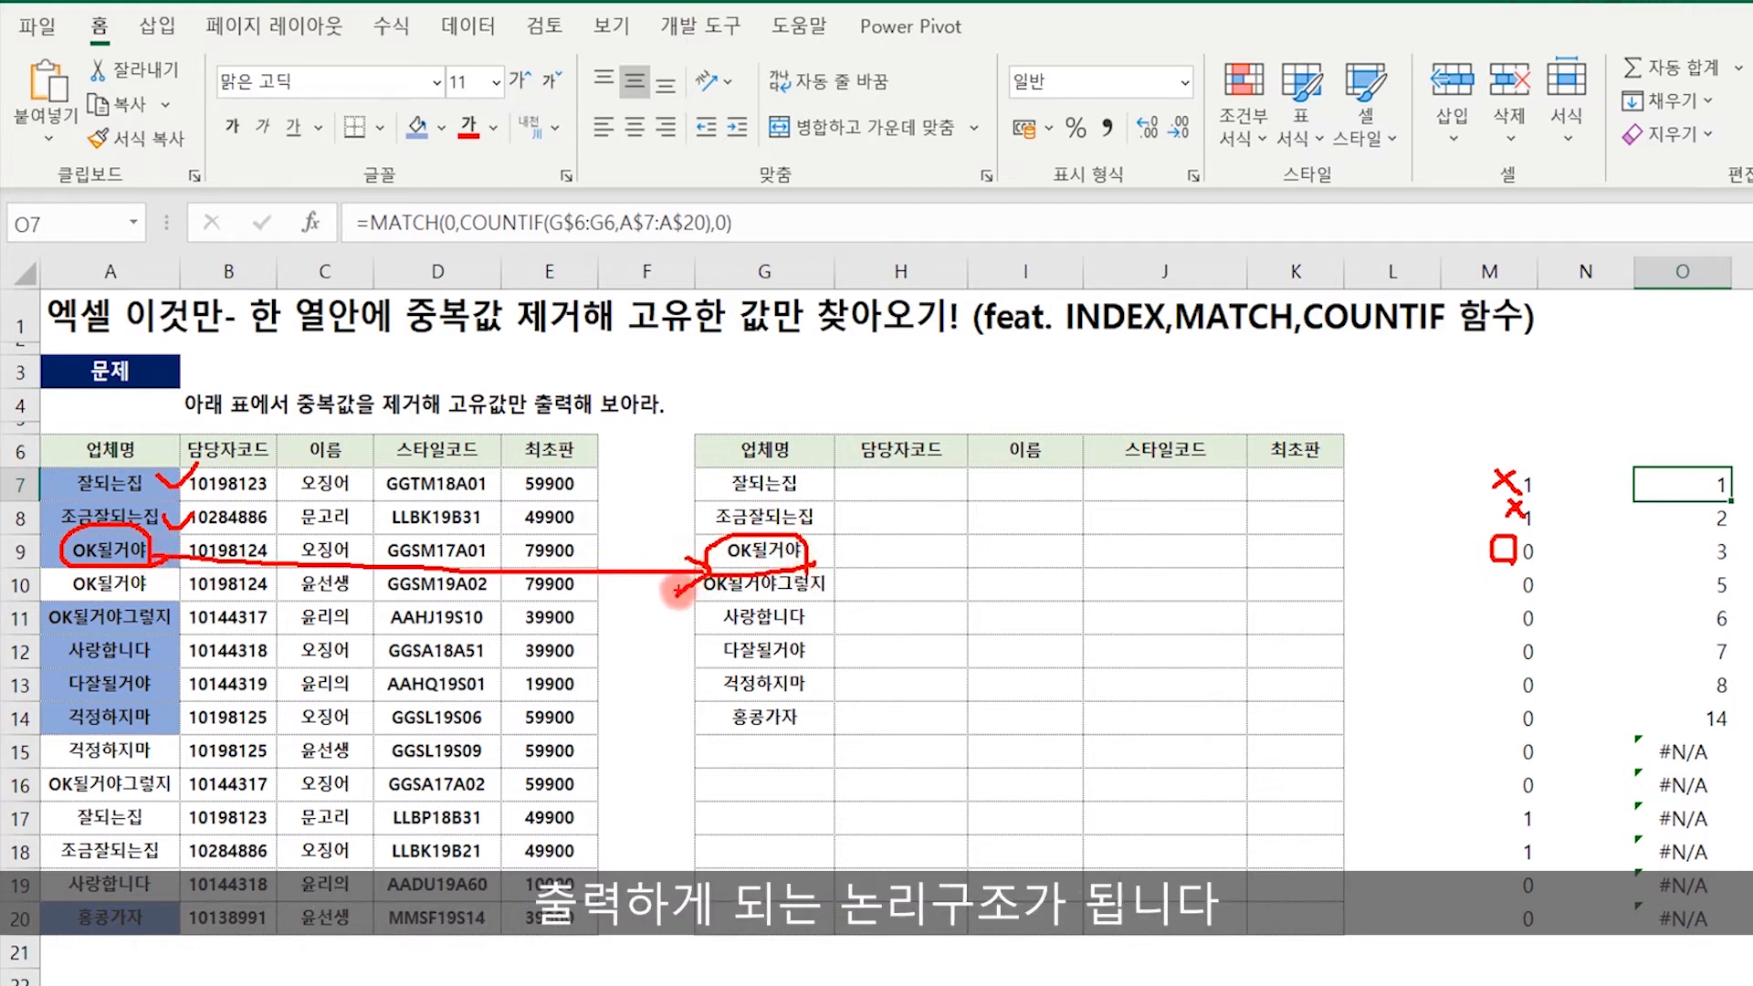
key(Escape)
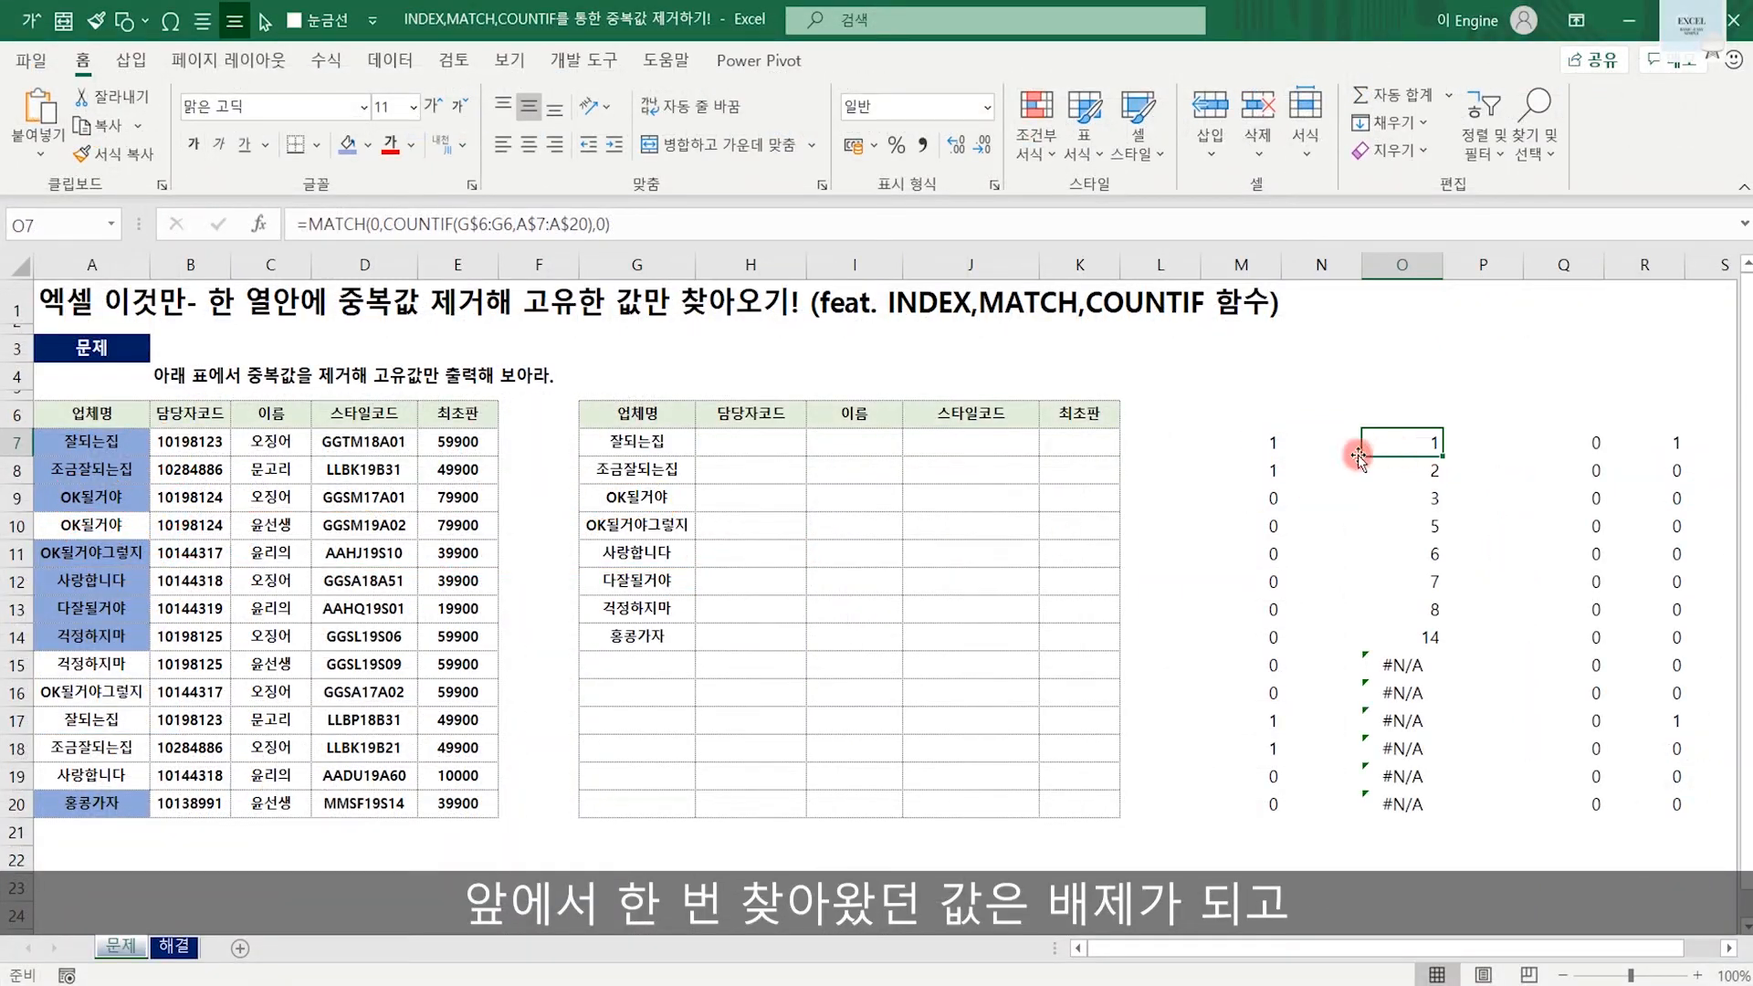
Select the COUNTIF results in M7:M20 and step through them from M7 to M9.
click(1251, 443)
key(ctrl+shift+Down)
key(Return)
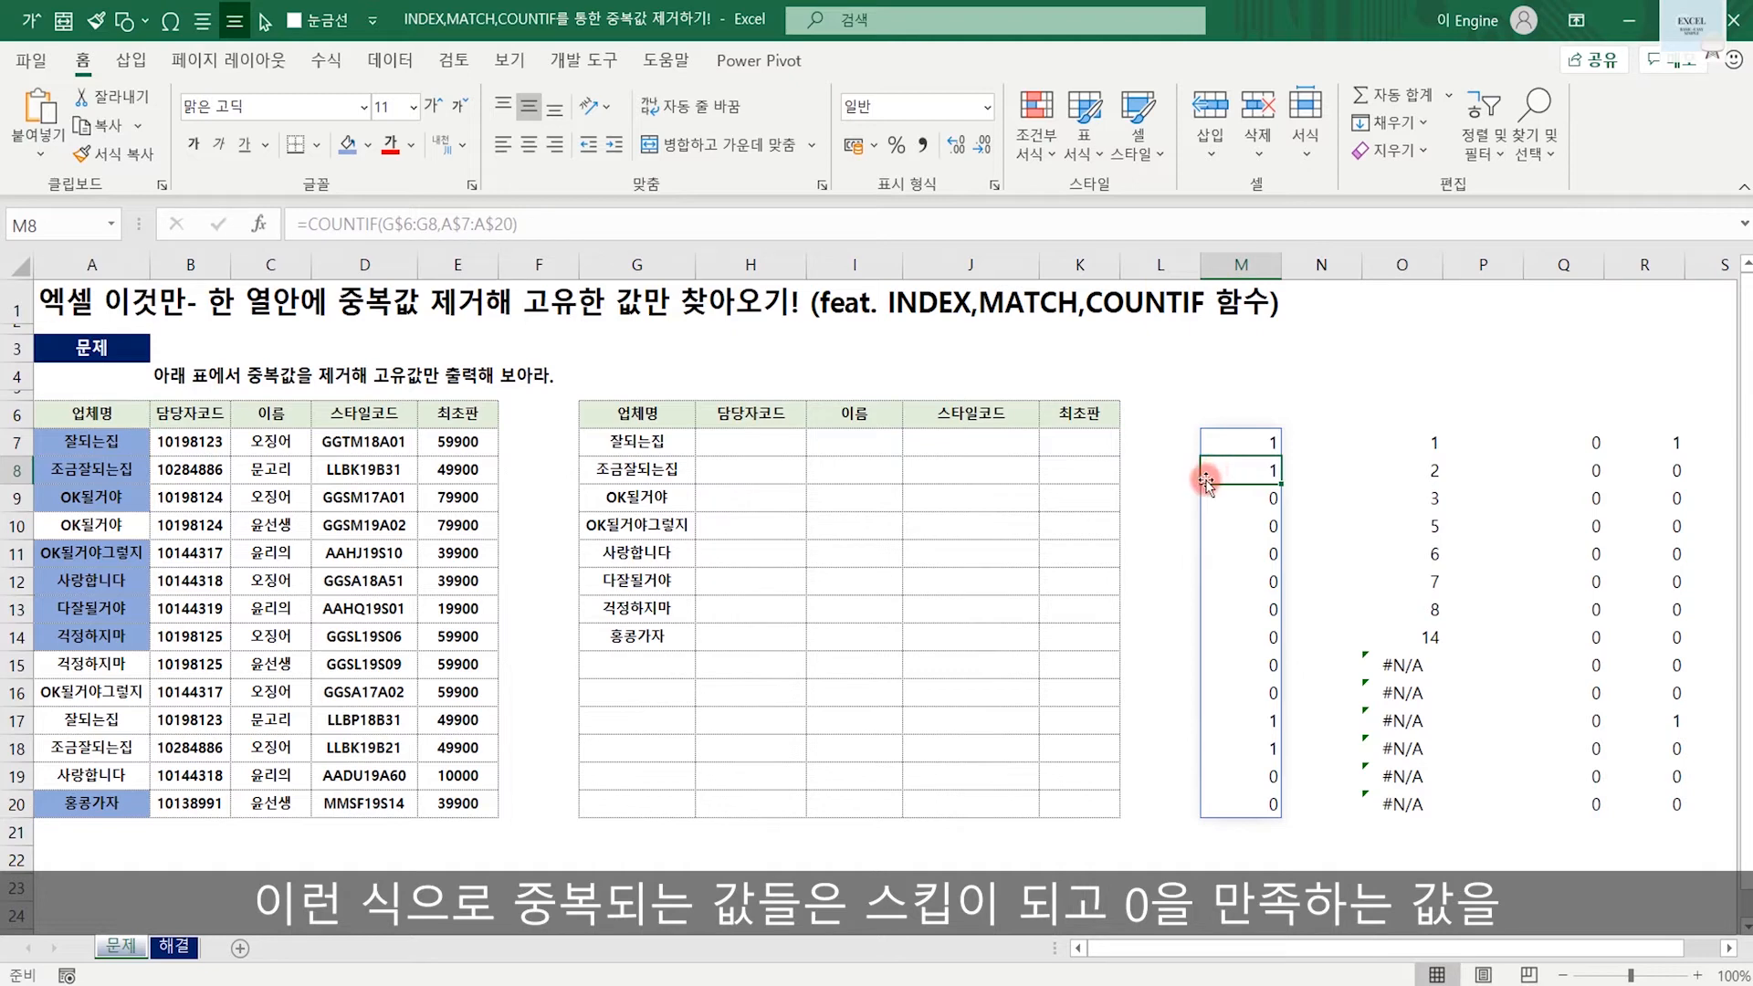
key(Return)
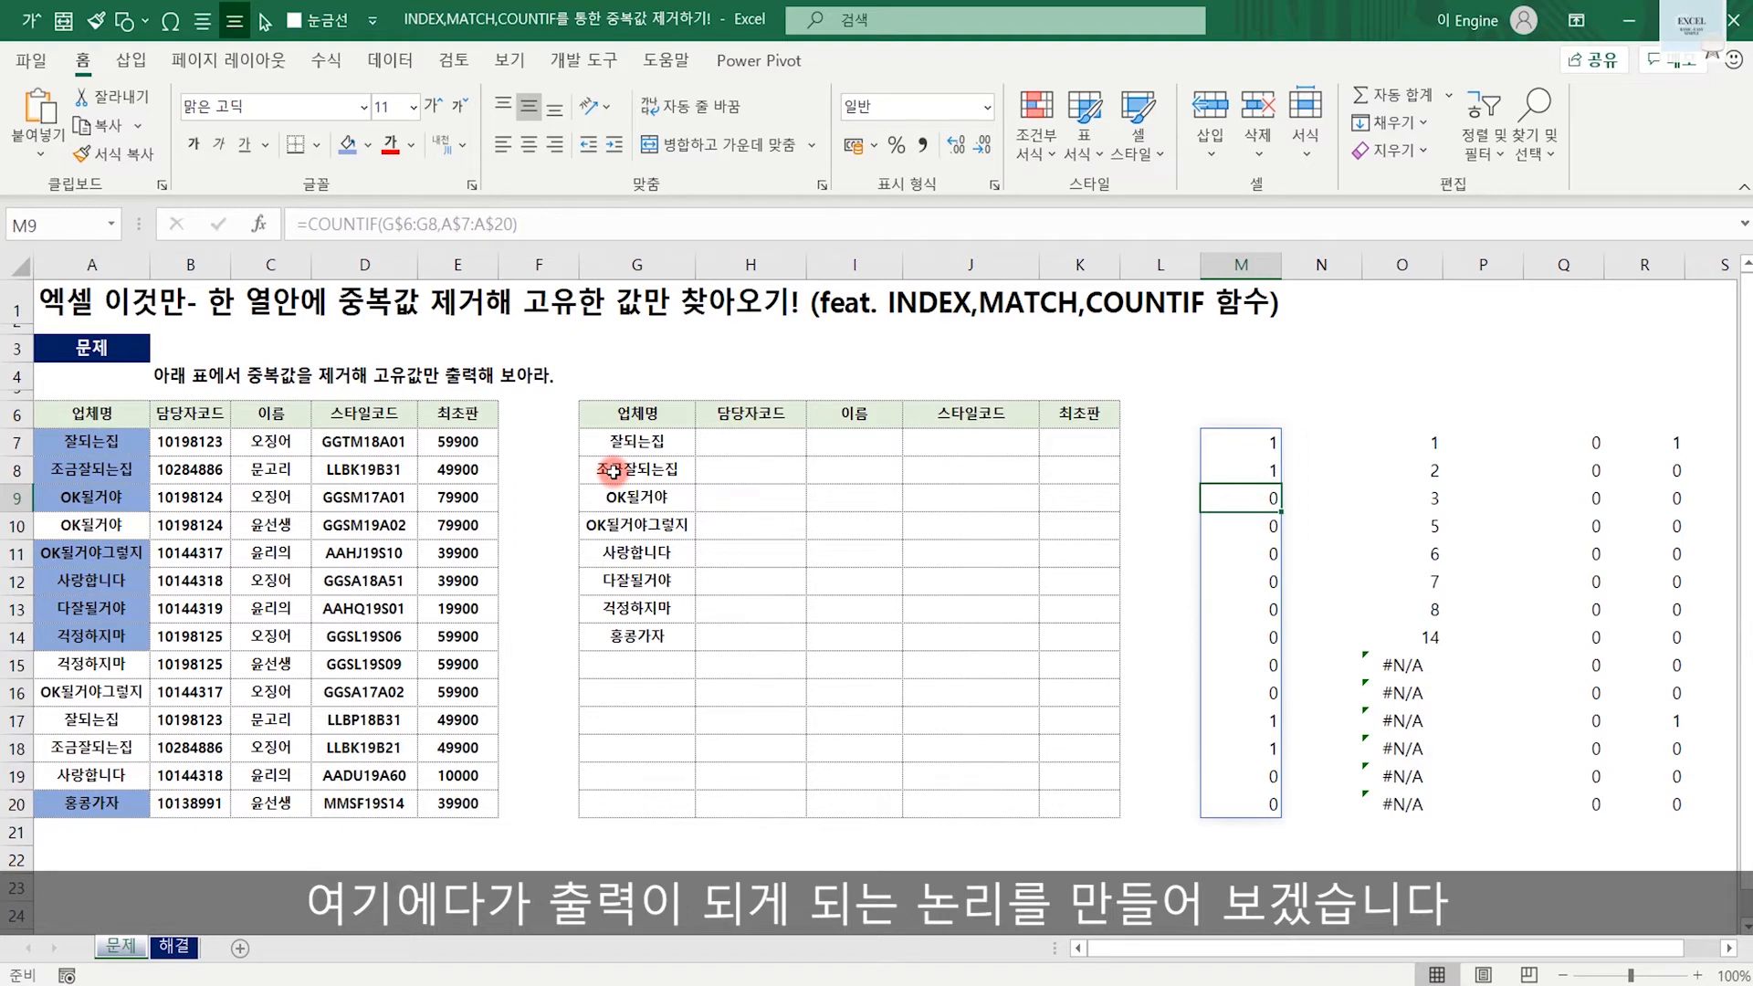
Circle the lookup value 0 in O7's formula, underline its COUNTIF part, and box the matching 0 in Q7.
click(1426, 442)
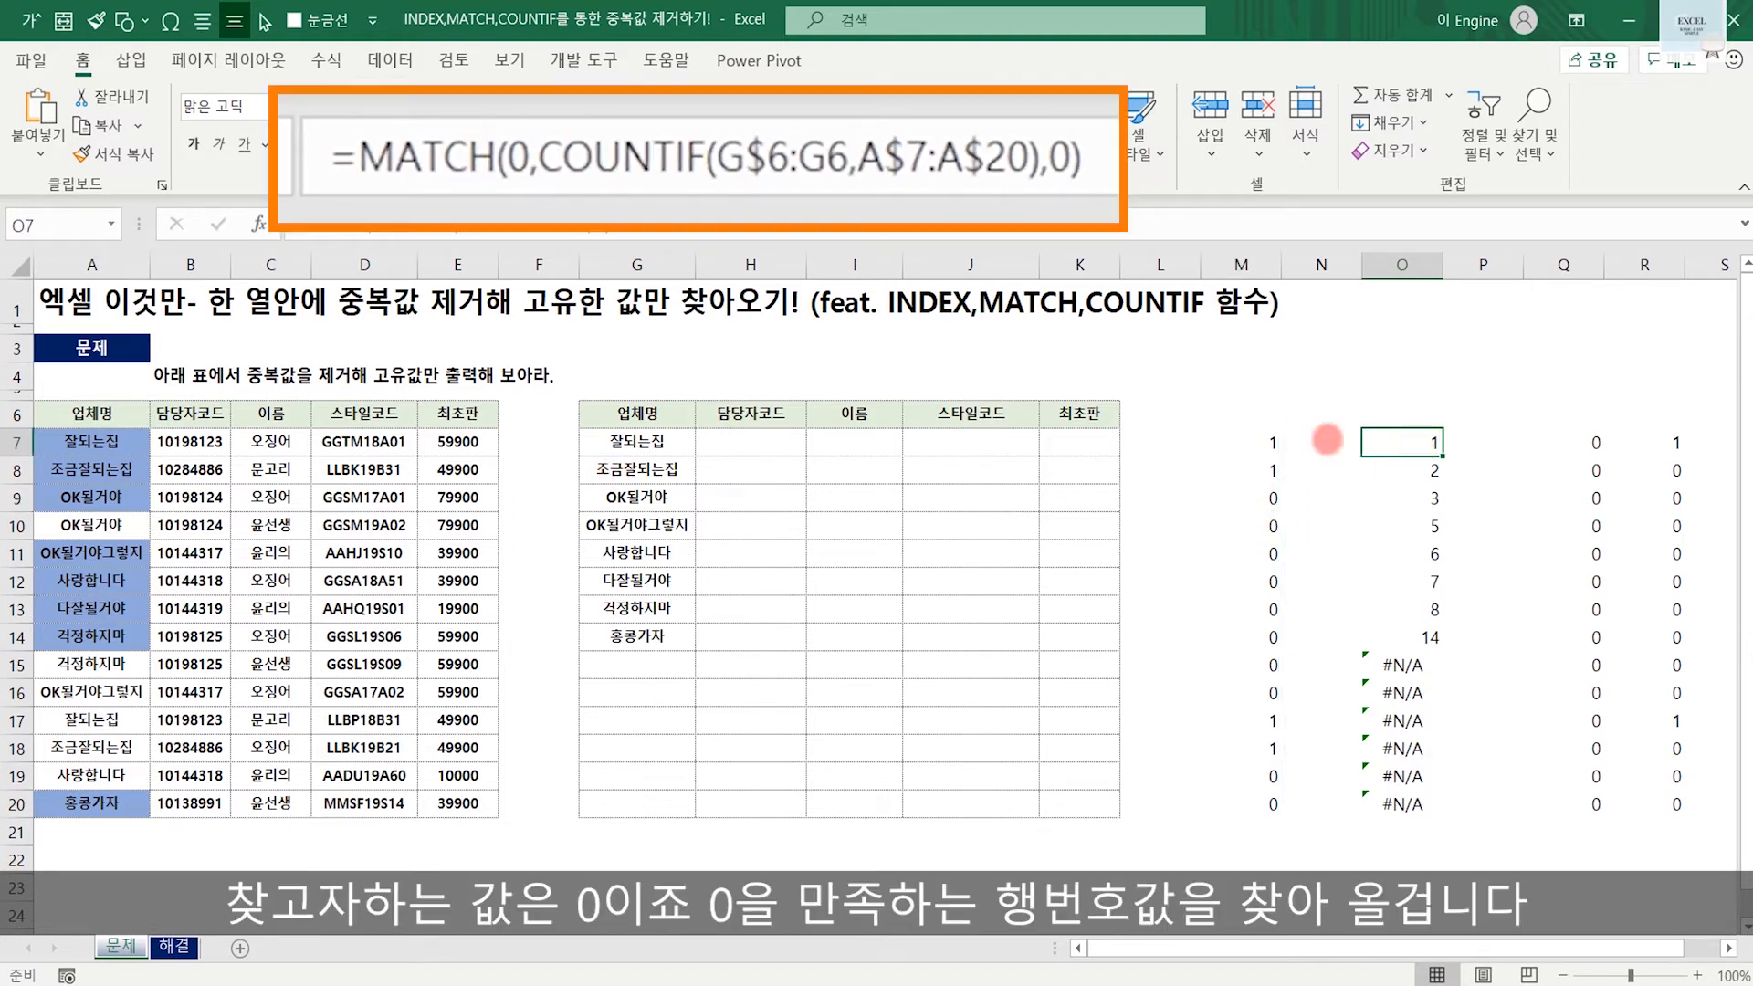
mouse_move(377, 239)
mouse_down()
mouse_move(375, 201)
mouse_move(372, 243)
mouse_move(618, 247)
mouse_up()
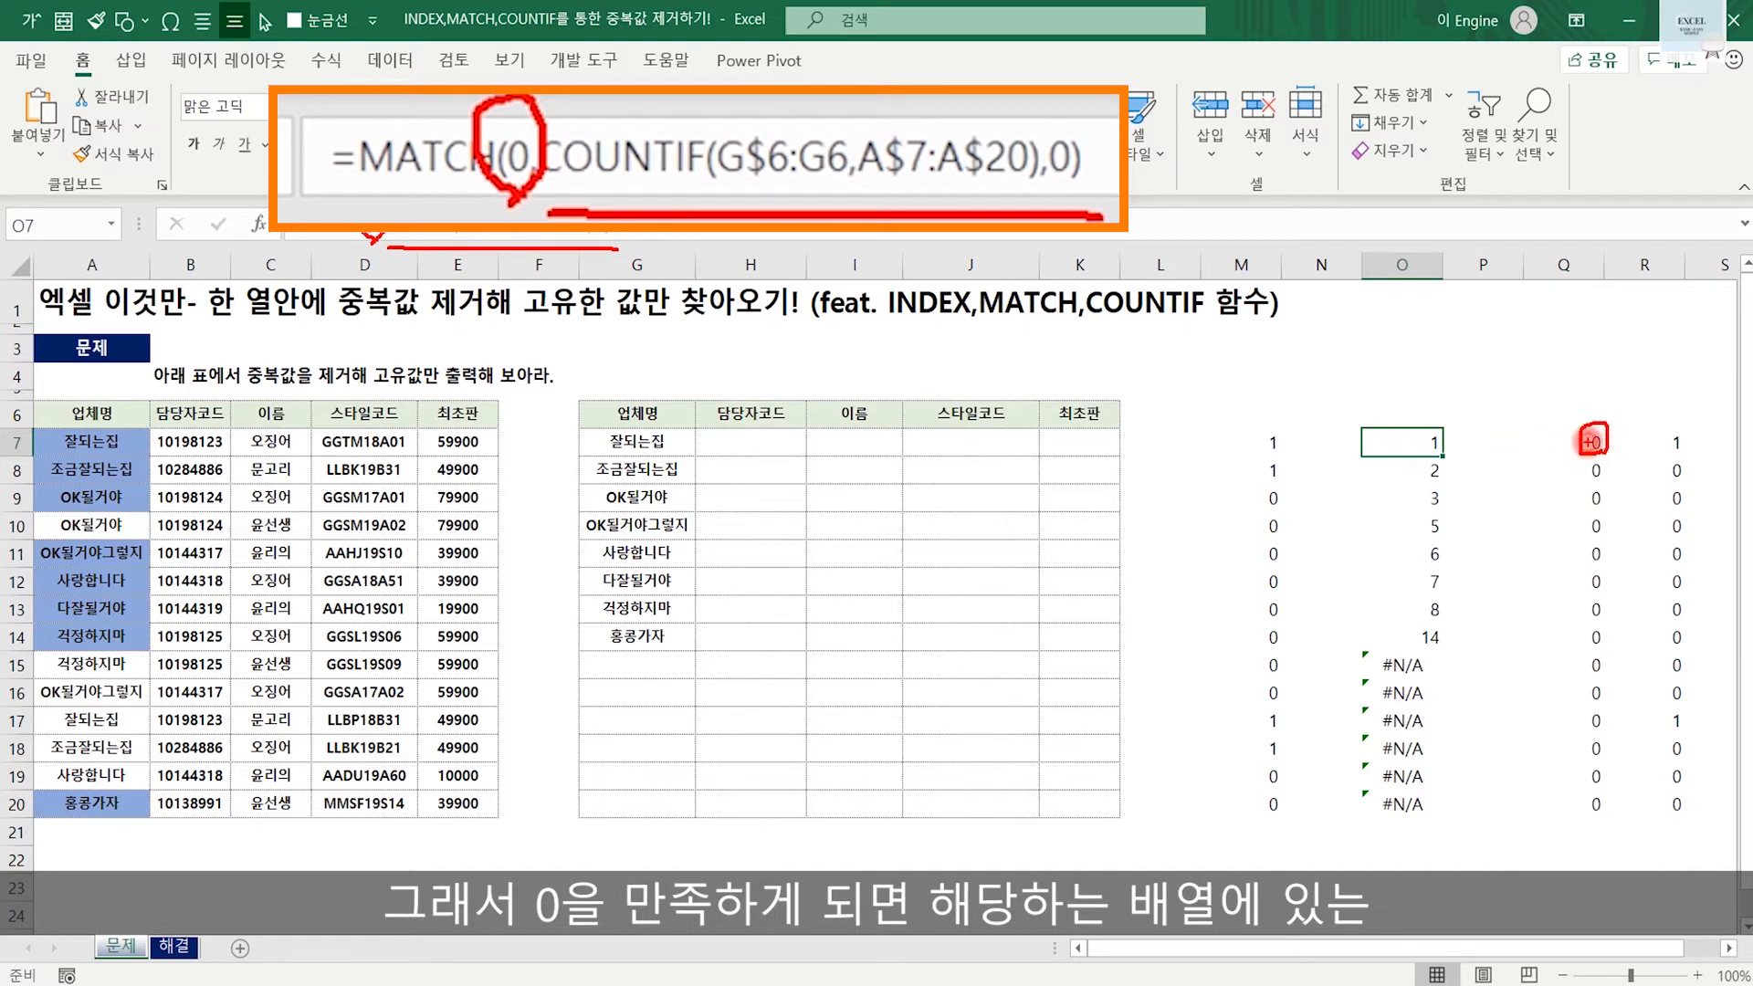
mouse_move(1591, 442)
mouse_down()
mouse_move(312, 318)
mouse_move(137, 421)
mouse_up()
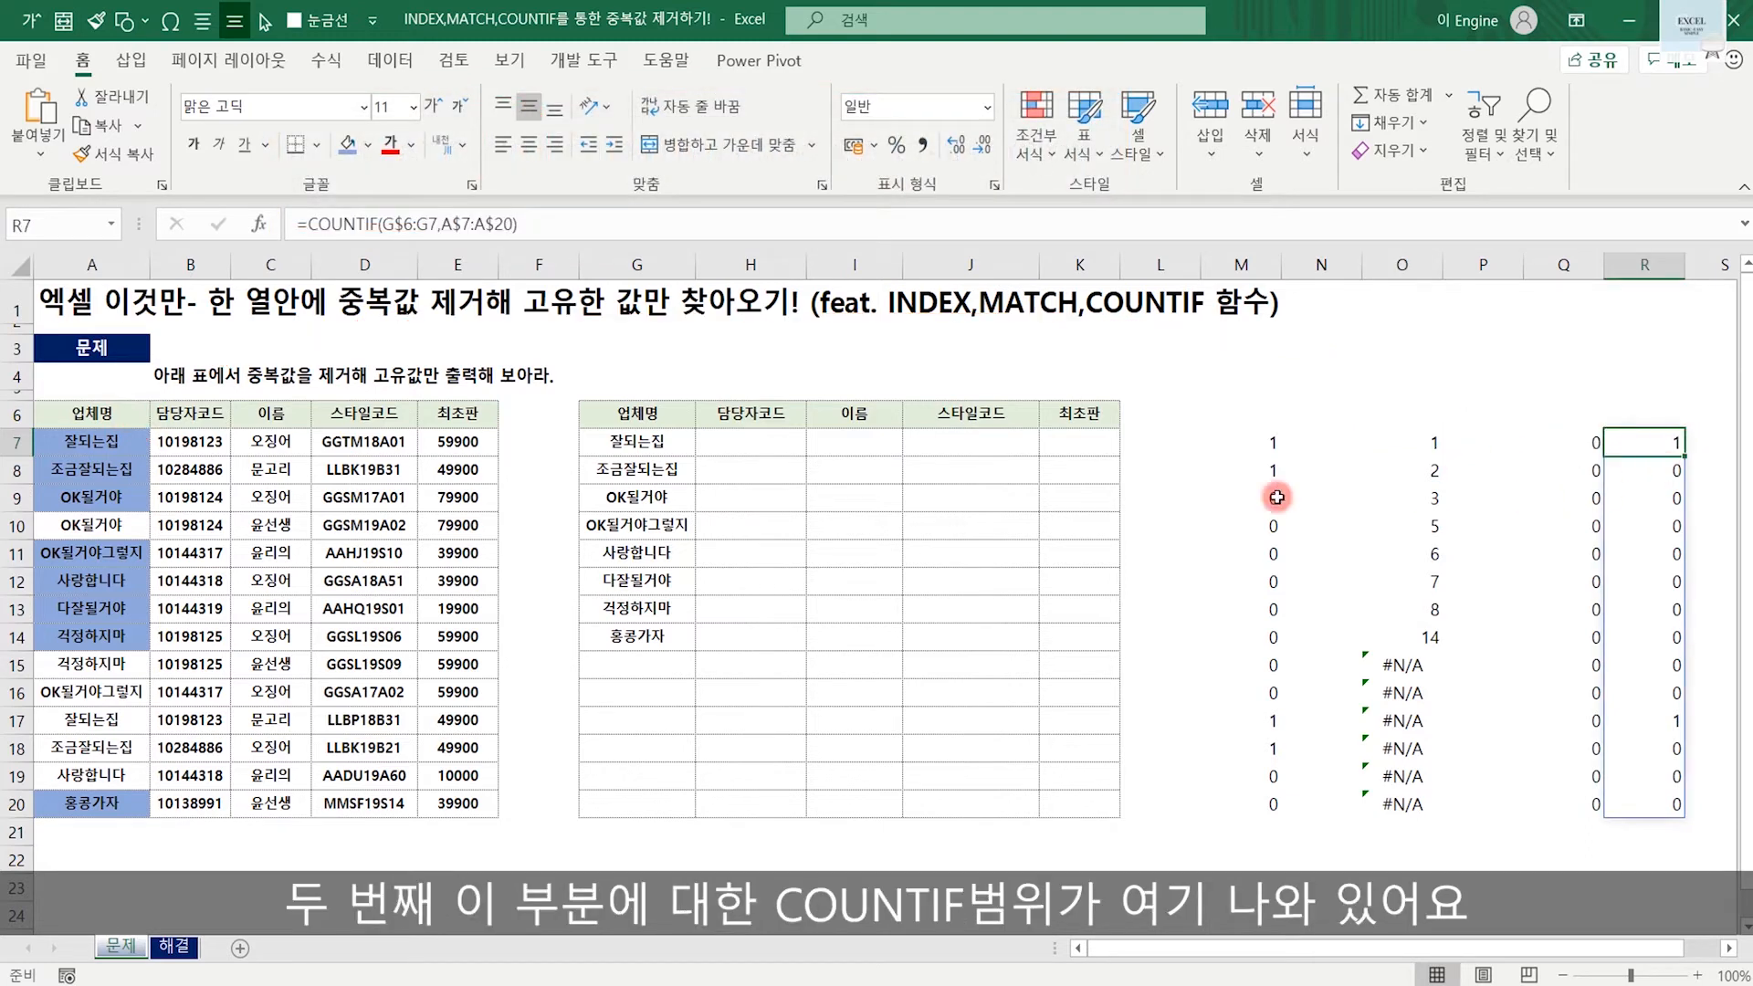
Draw an arrow from O8 to the boxed COUNTIF array R7:R20, and erase the drawings.
click(1434, 470)
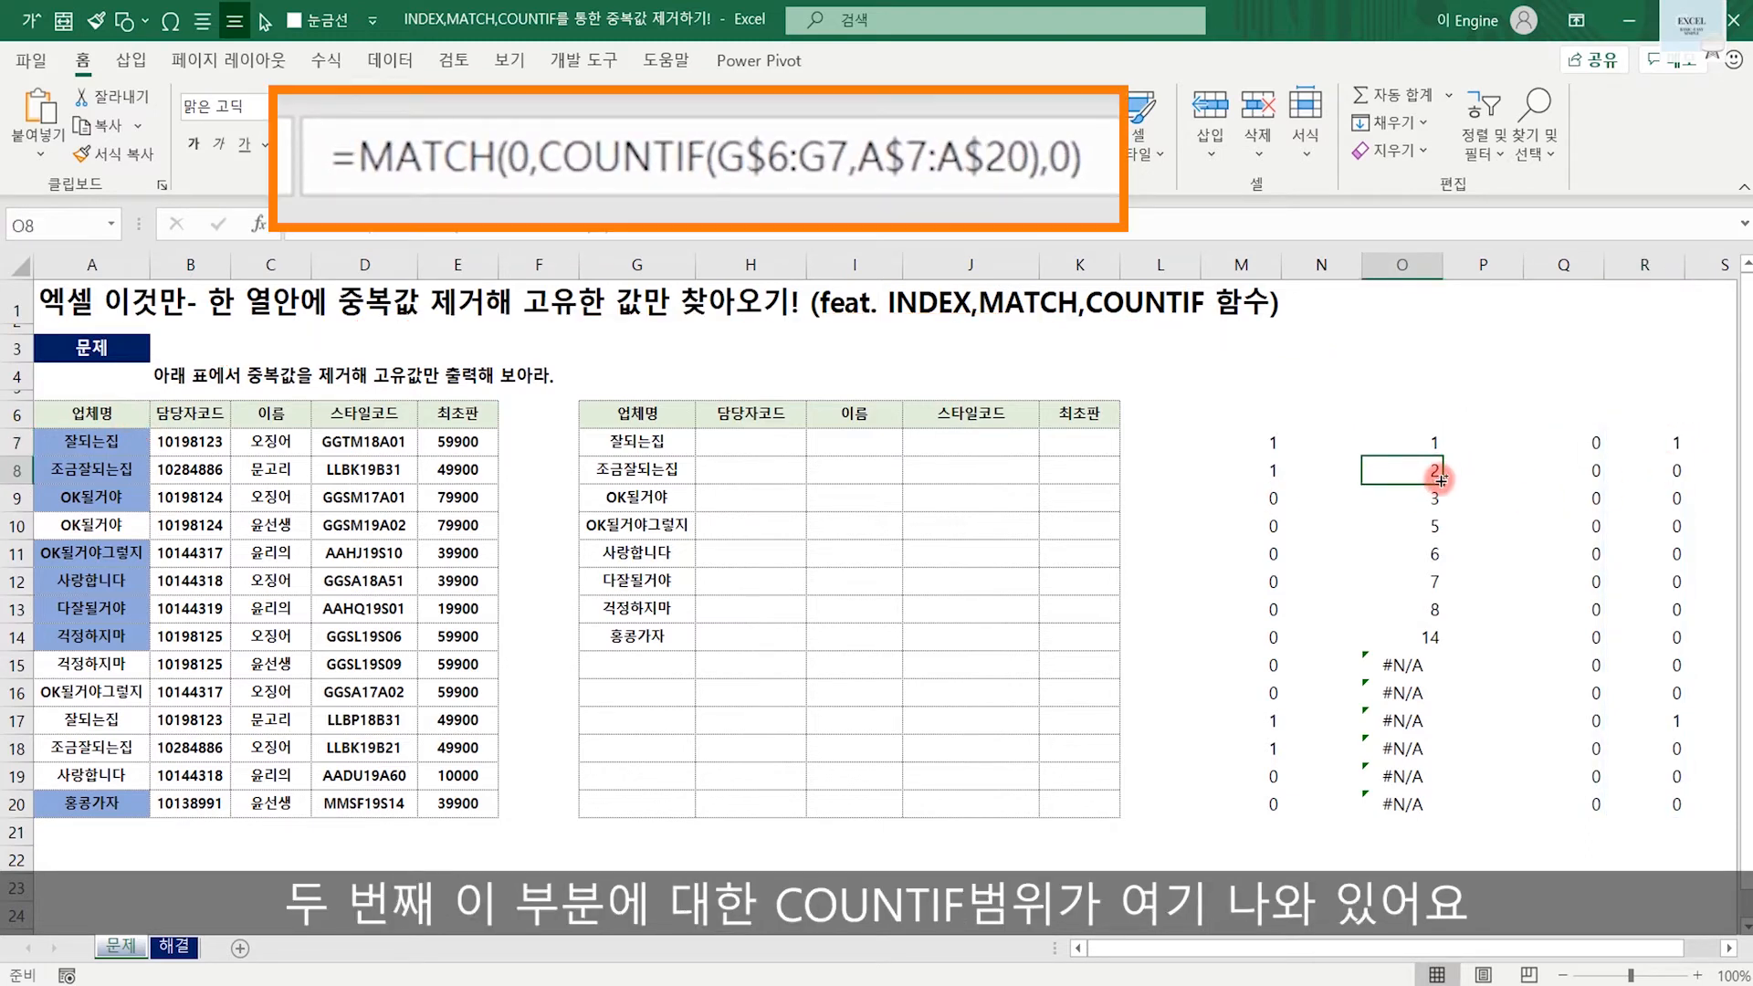
mouse_move(1437, 470)
mouse_down()
mouse_move(1652, 445)
mouse_move(1715, 594)
mouse_move(1653, 423)
mouse_up()
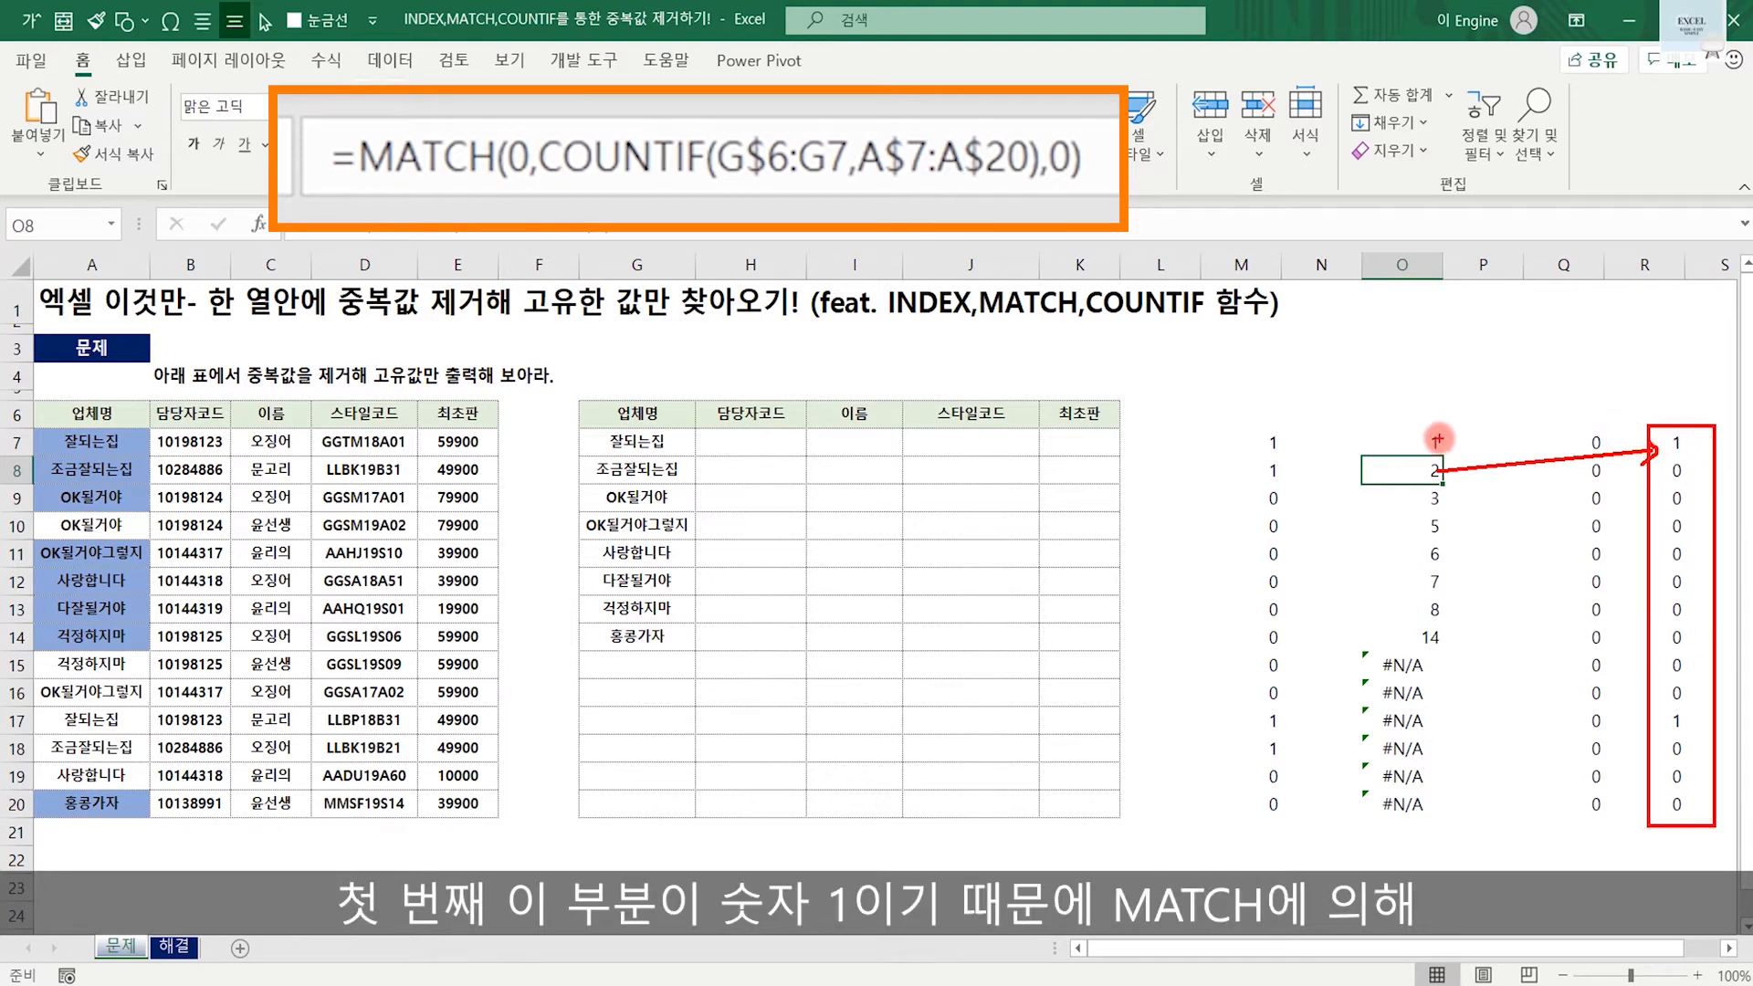
key(e)
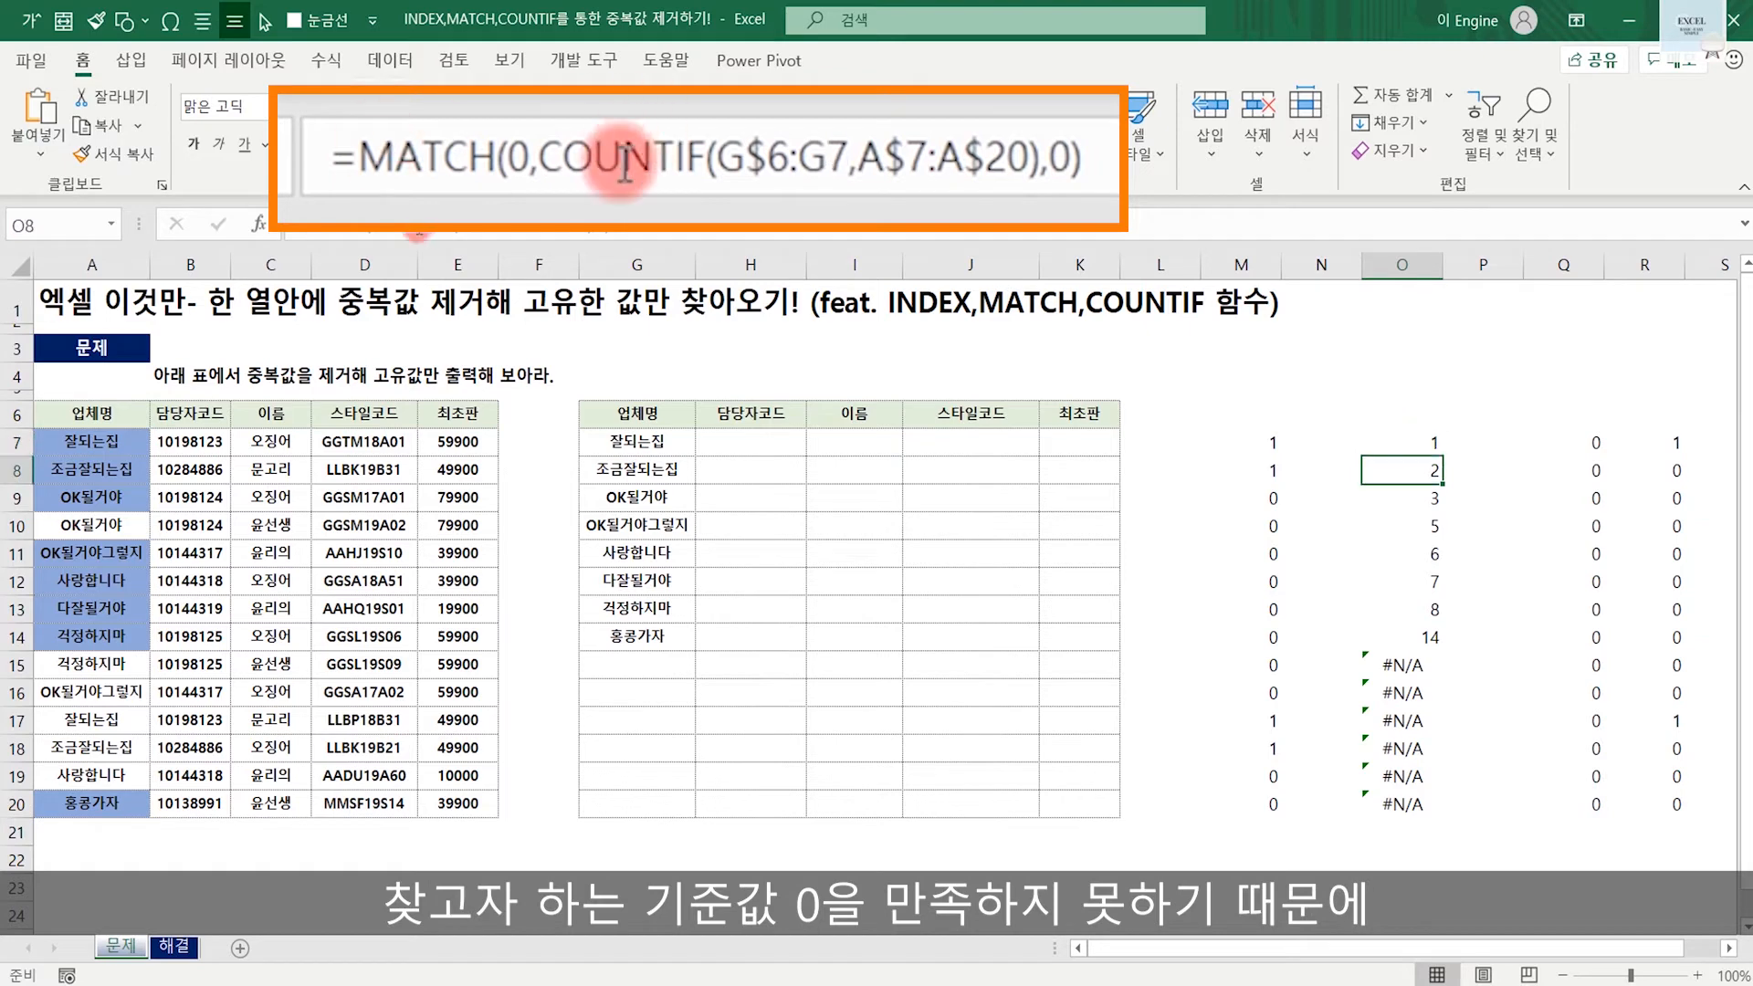
Check R7, circle the 0 in R8, and draw an arrow from the name in A8 to its output in G8.
click(1672, 442)
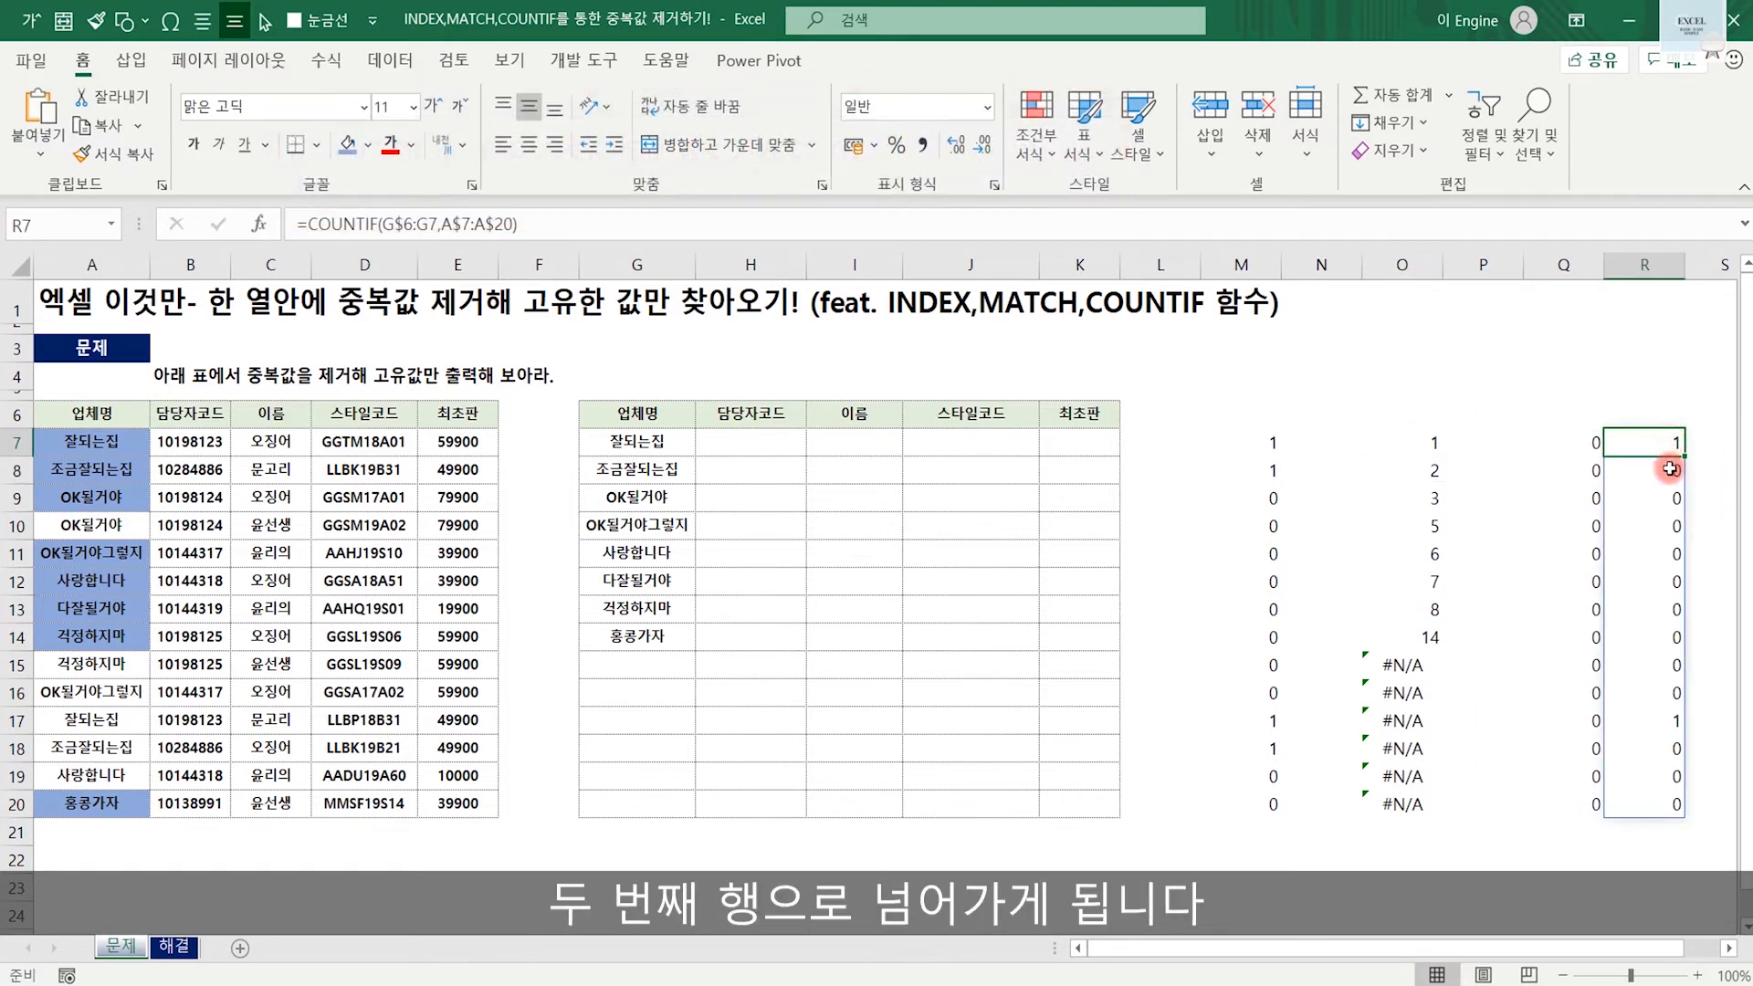
click(1671, 468)
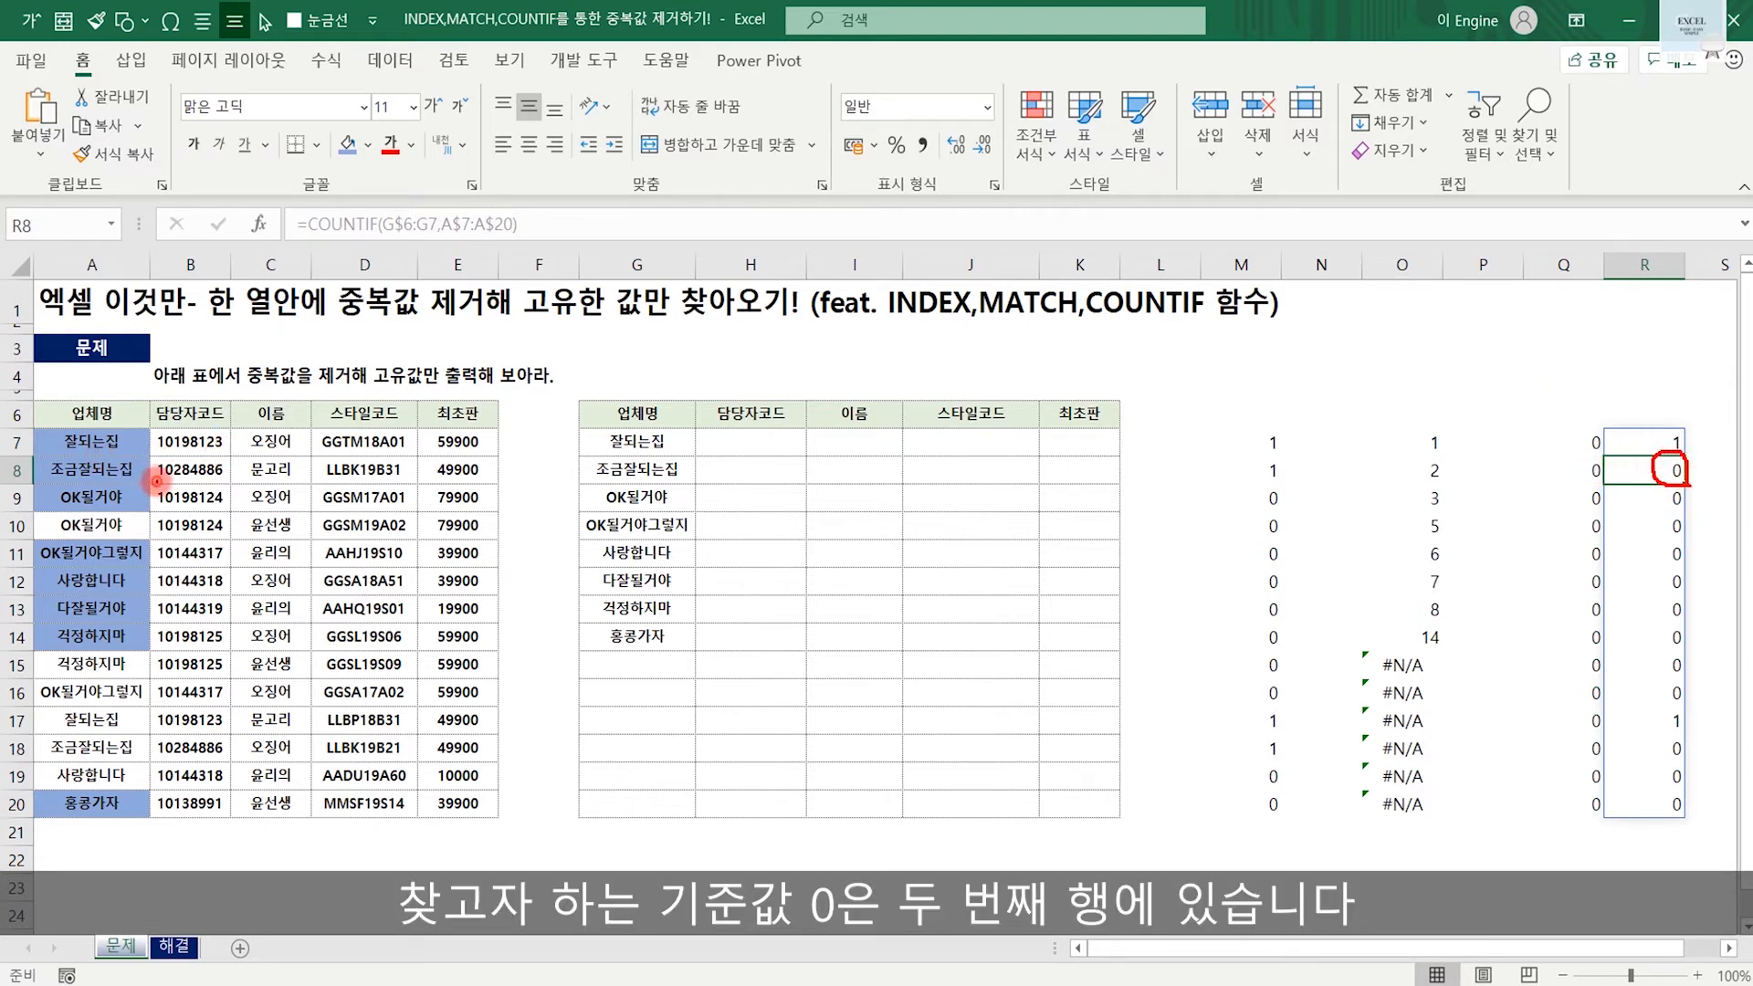
mouse_move(153, 473)
mouse_down()
mouse_move(575, 476)
mouse_move(555, 501)
mouse_up()
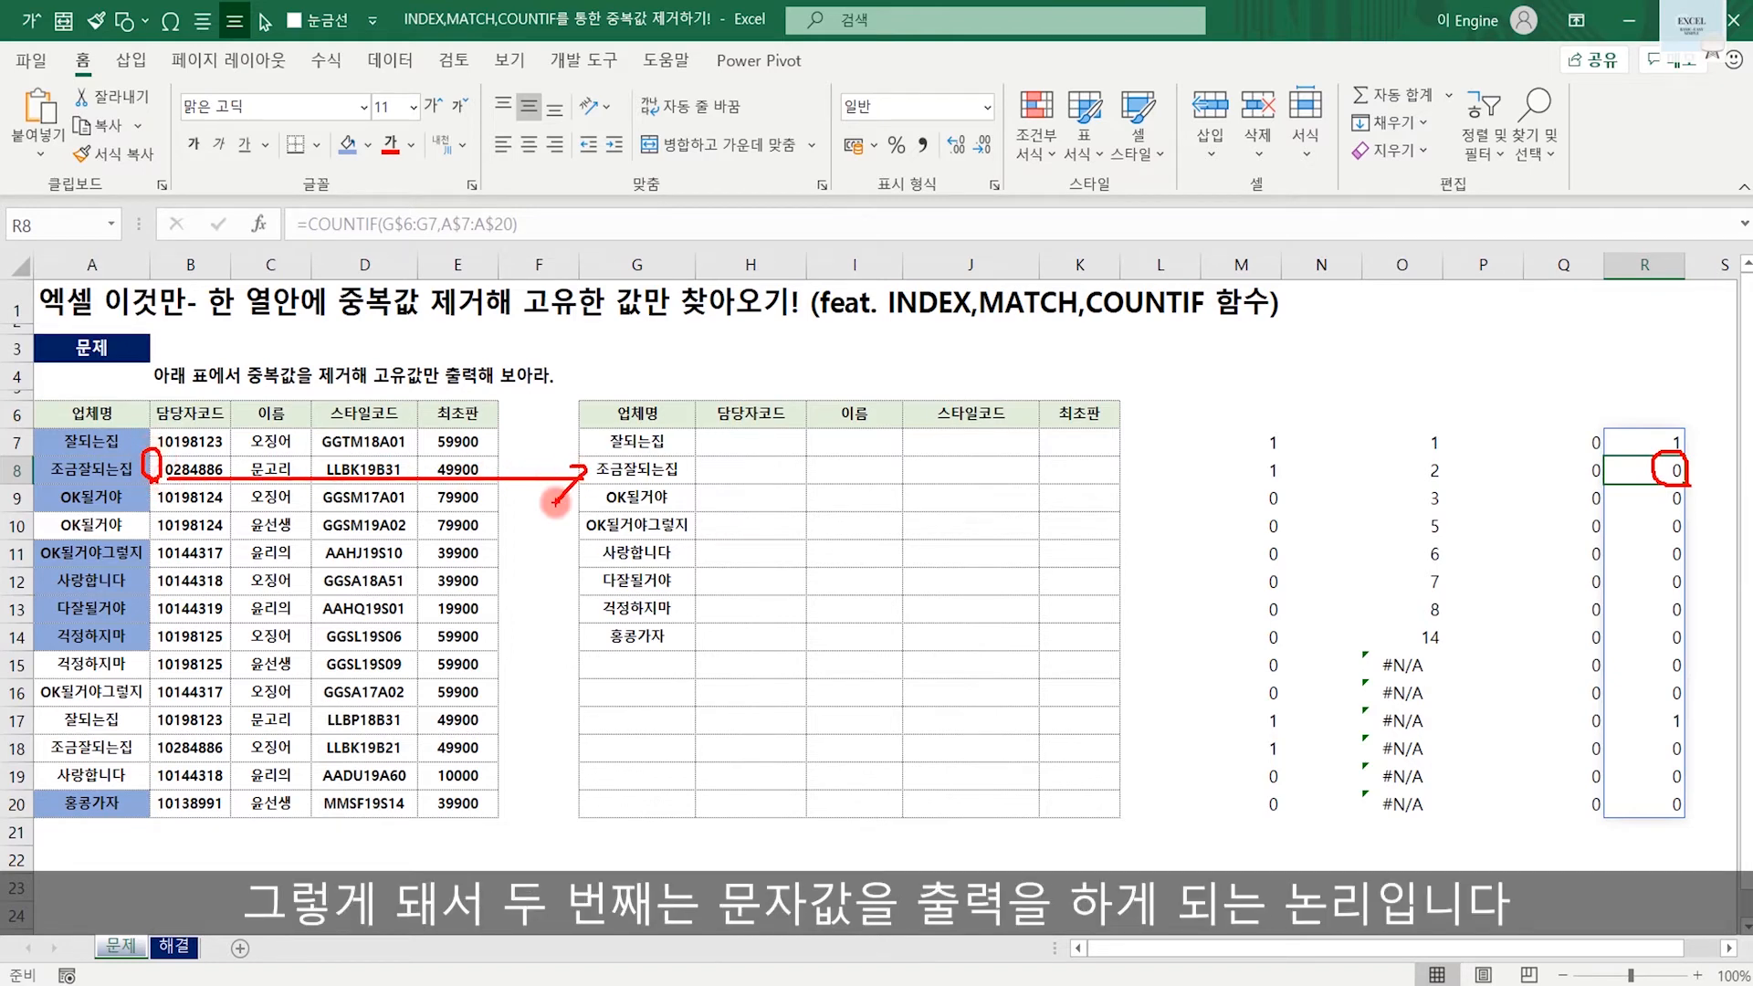
Clear the drawings and delete the contents of the output range G7:G20.
click(636, 446)
drag(648, 444, 657, 807)
key(Delete)
Start a formula in G7 with INDEX over A7:A20, using row-locked references: =INDEX(A$7:A$20.
click(655, 442)
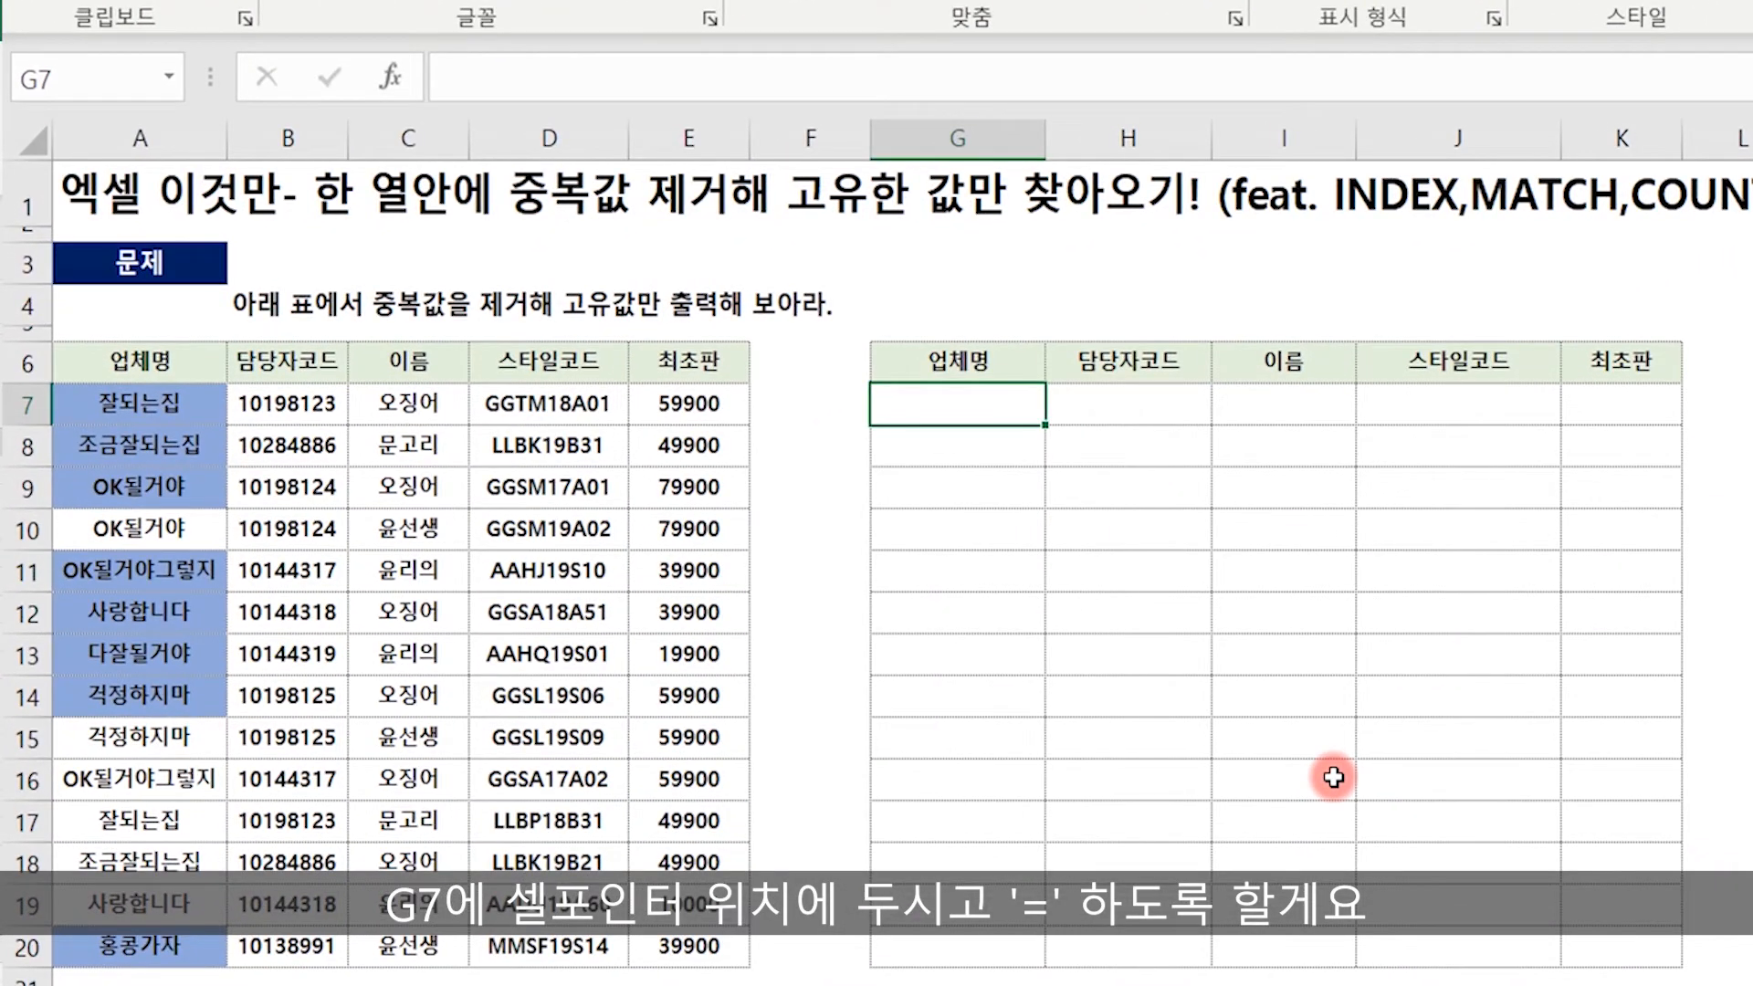
text(=INDEX)
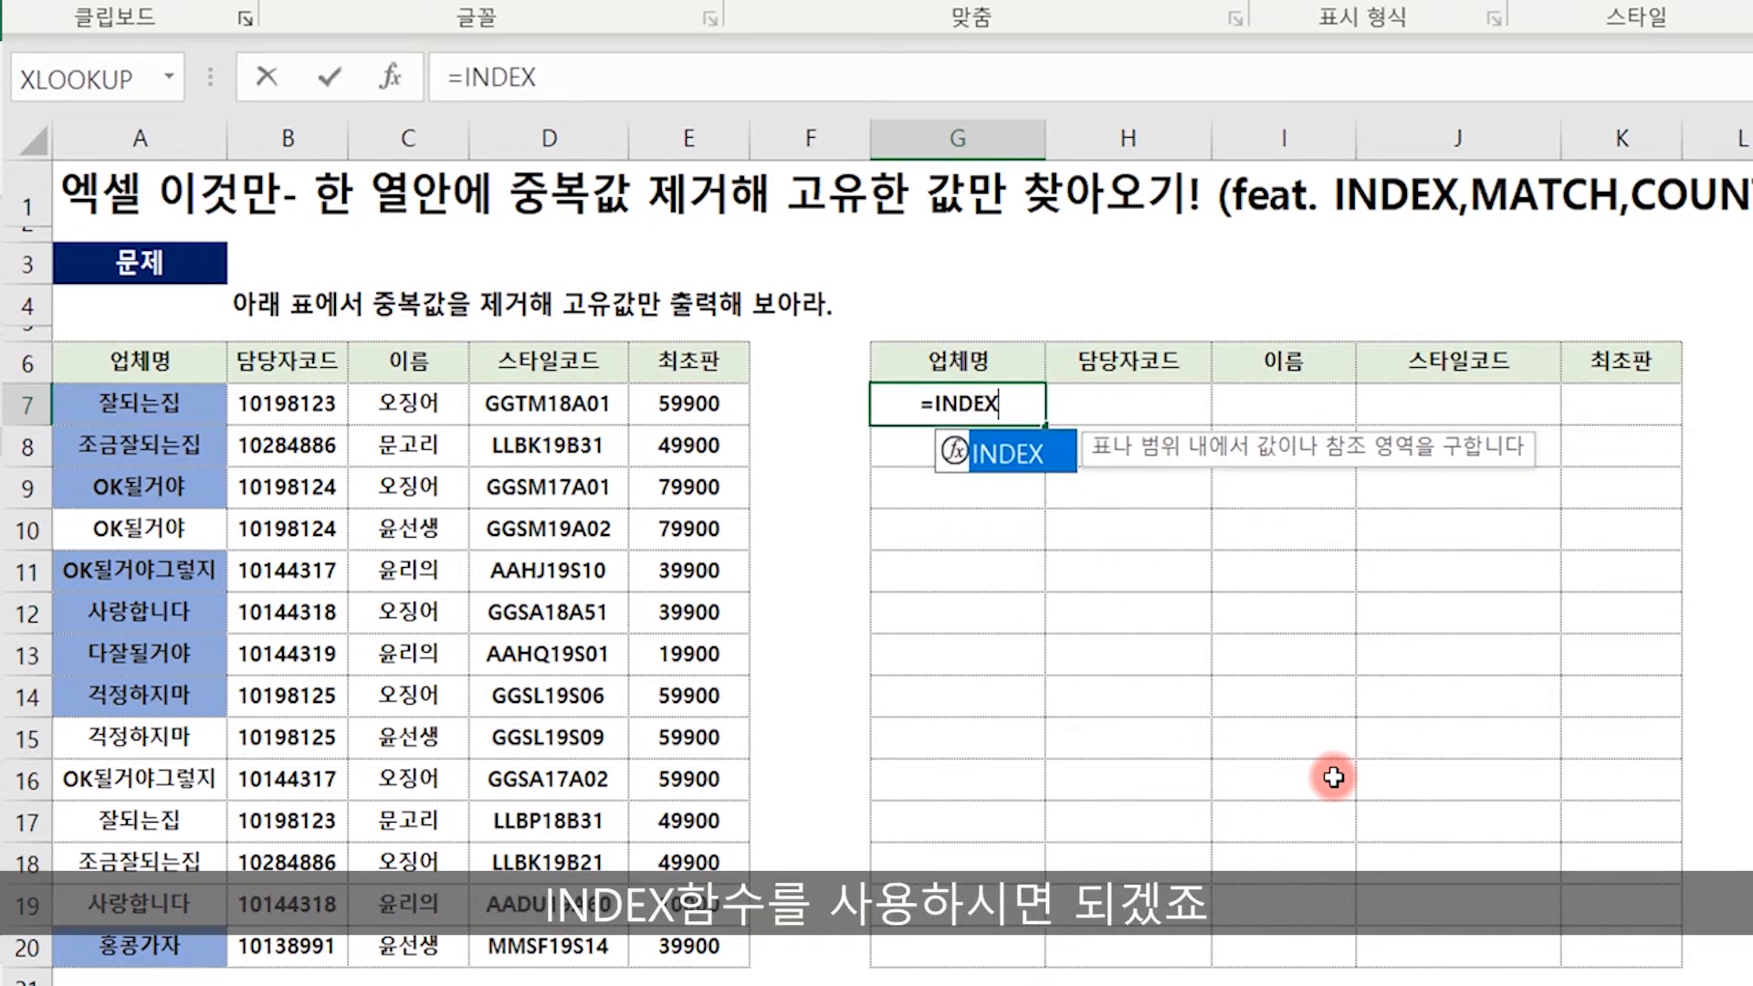
text(()
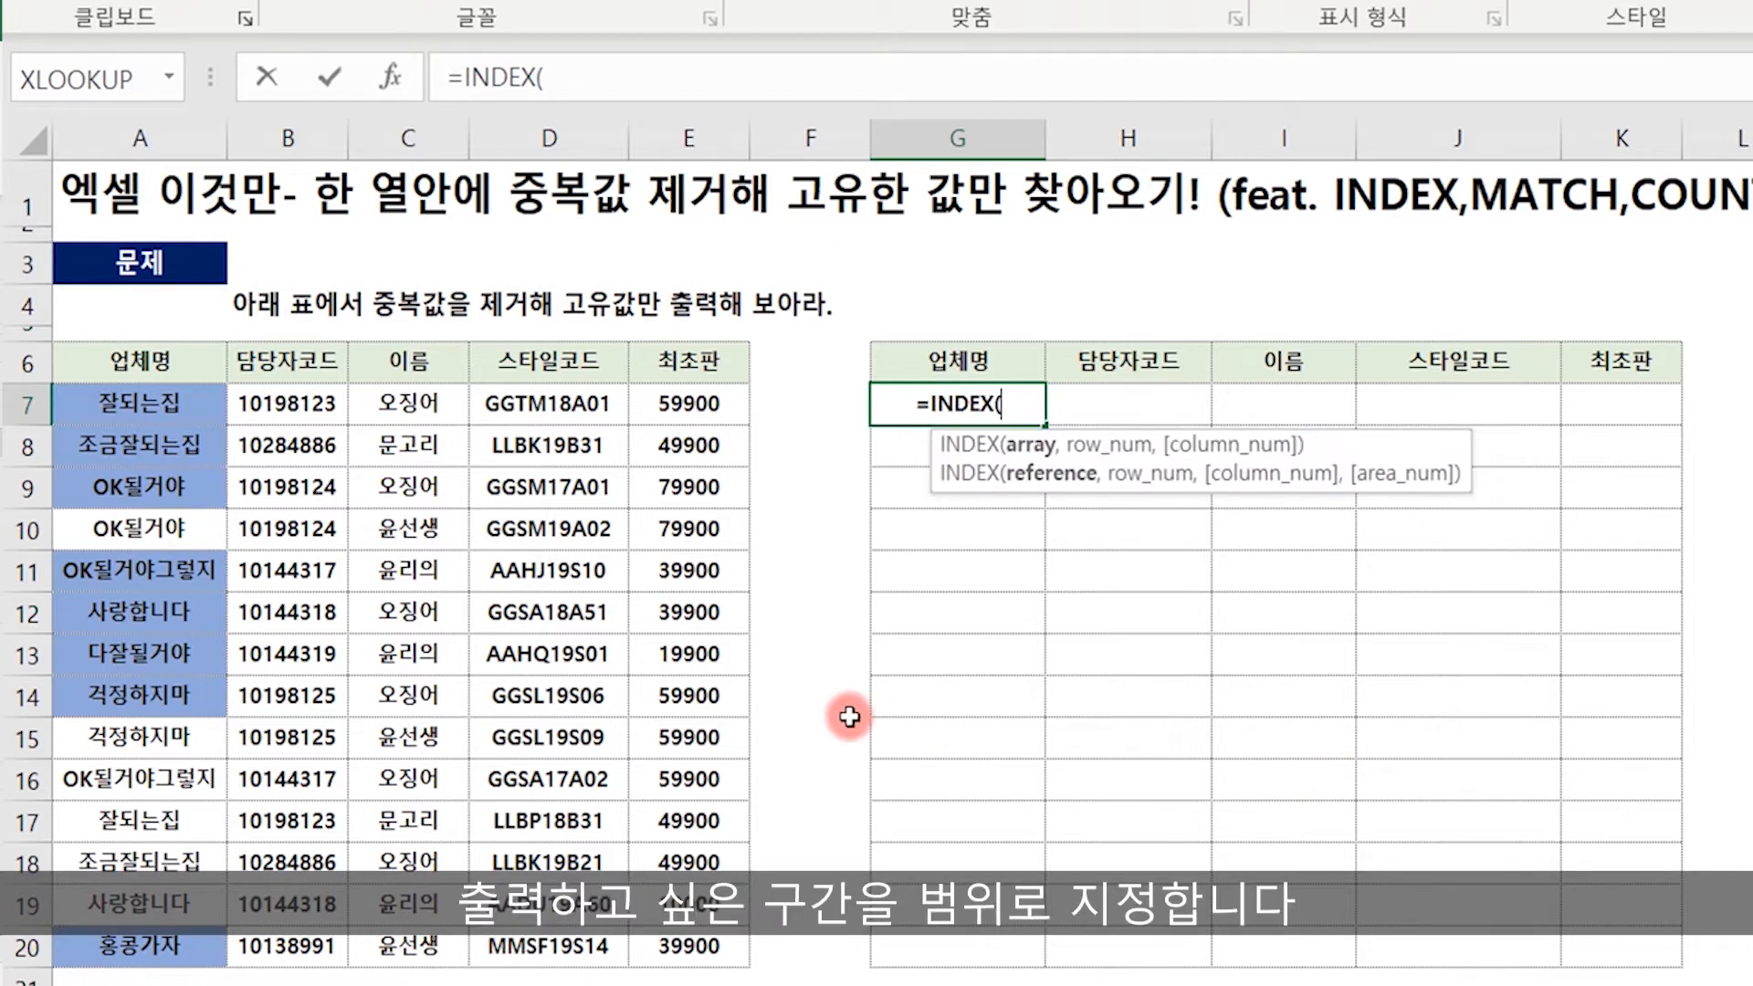
drag(170, 400, 132, 943)
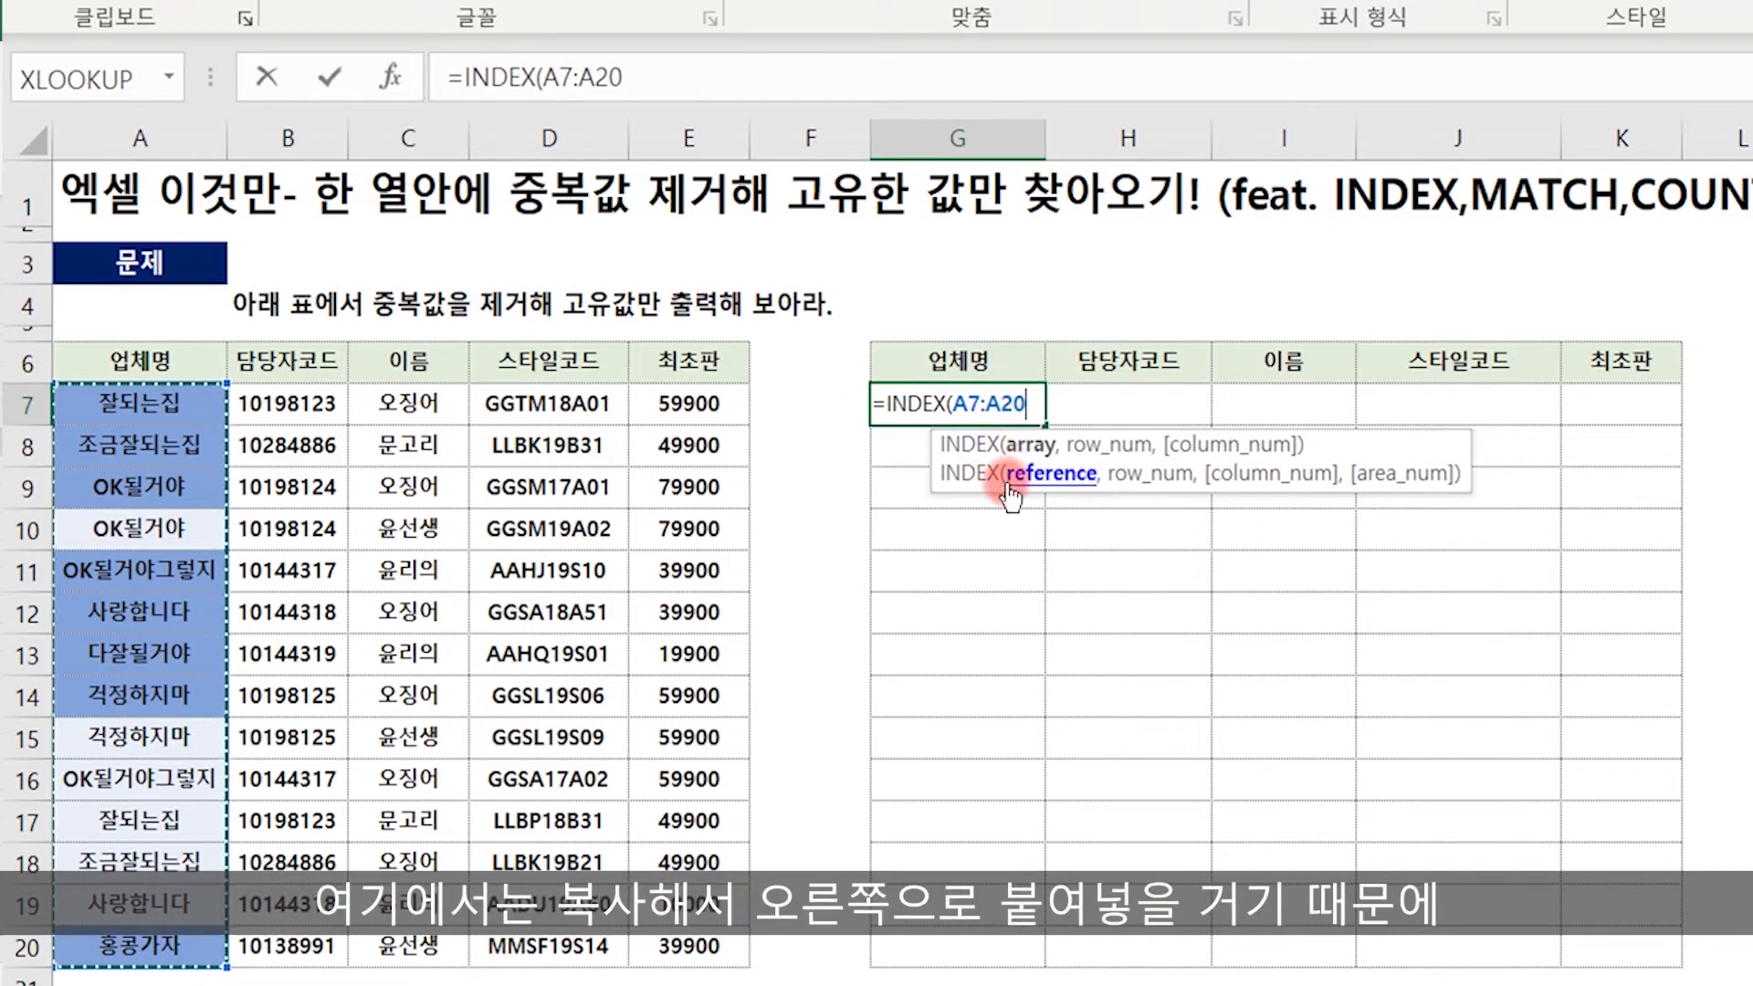
mouse_move(992, 331)
mouse_down()
mouse_move(1181, 311)
mouse_move(1620, 364)
mouse_up()
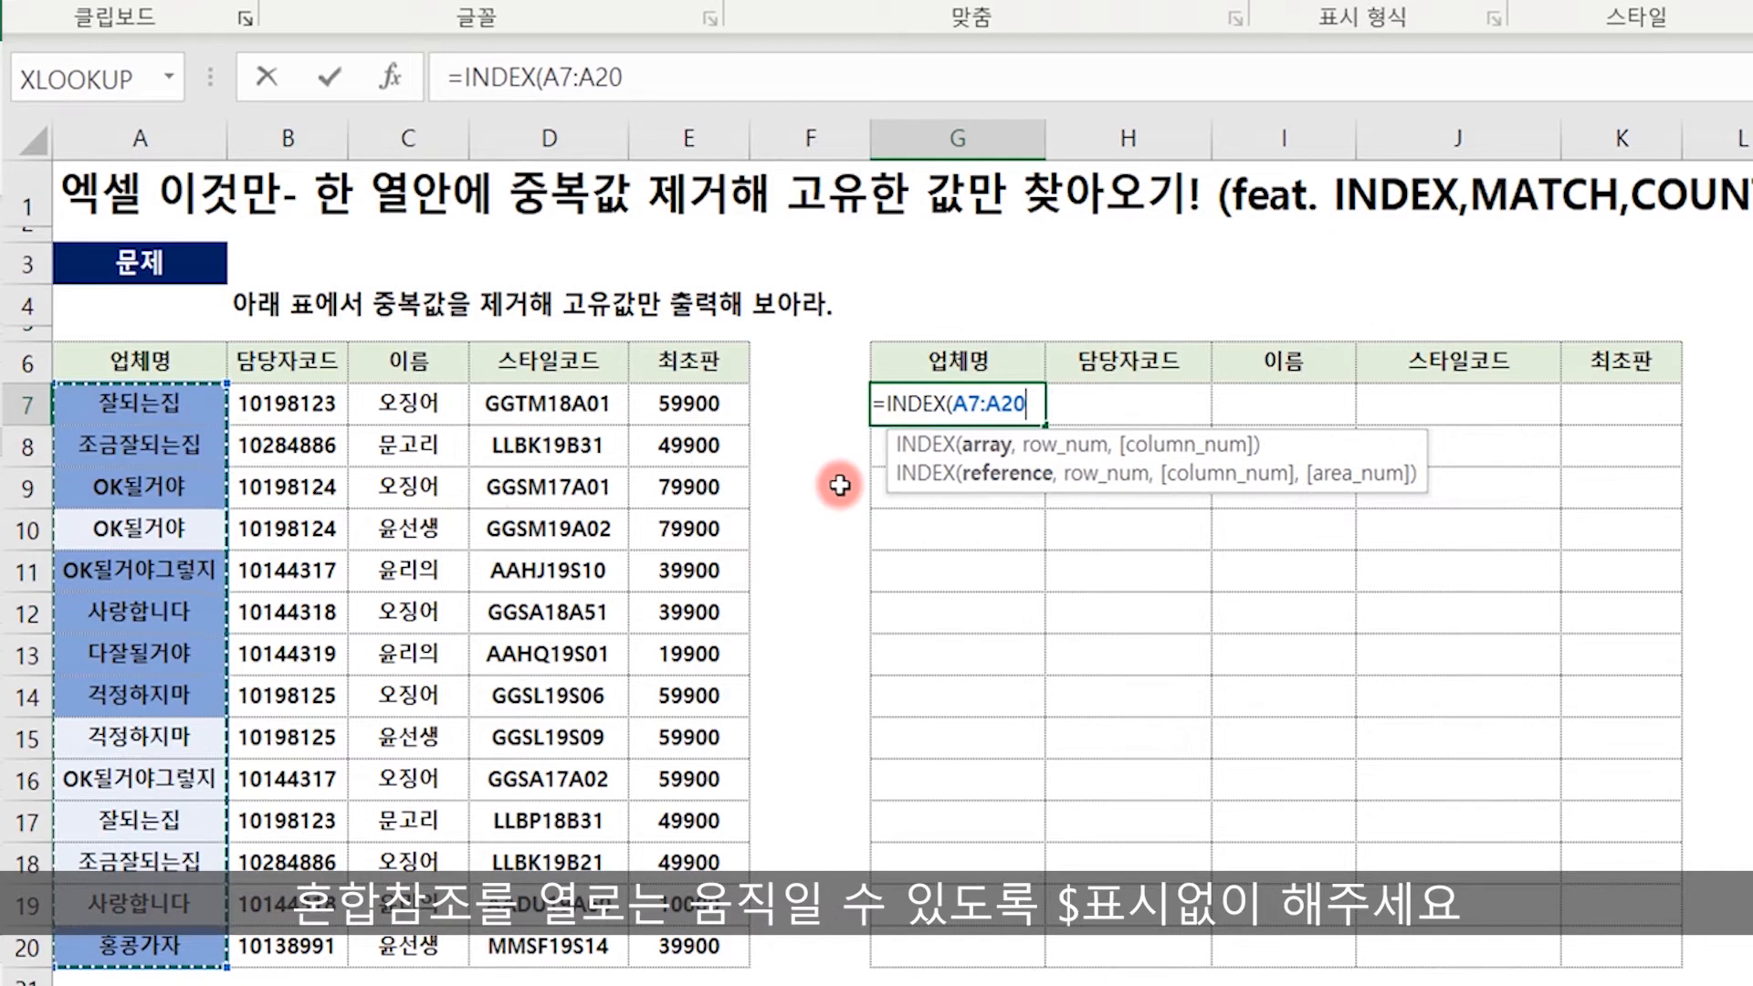
key(F4)
key(F4)
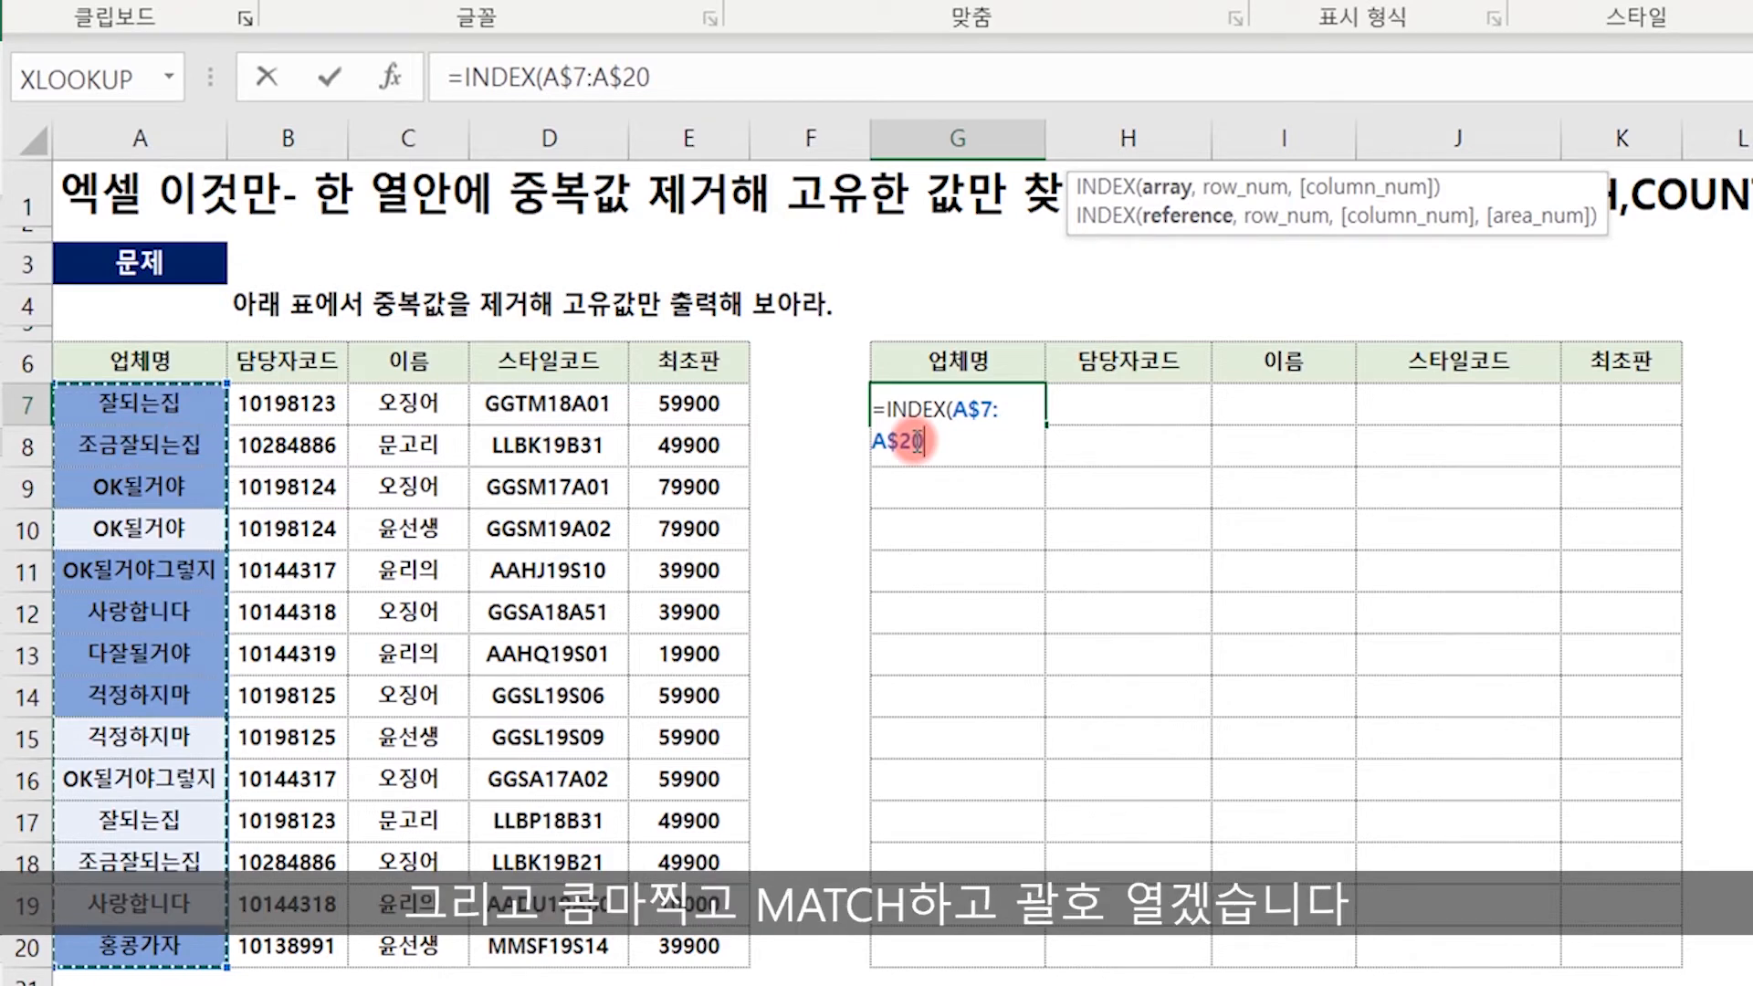
Add MATCH with lookup value 0 as INDEX's row number, and open a nested COUNTIF as its lookup array.
text(,MATCH)
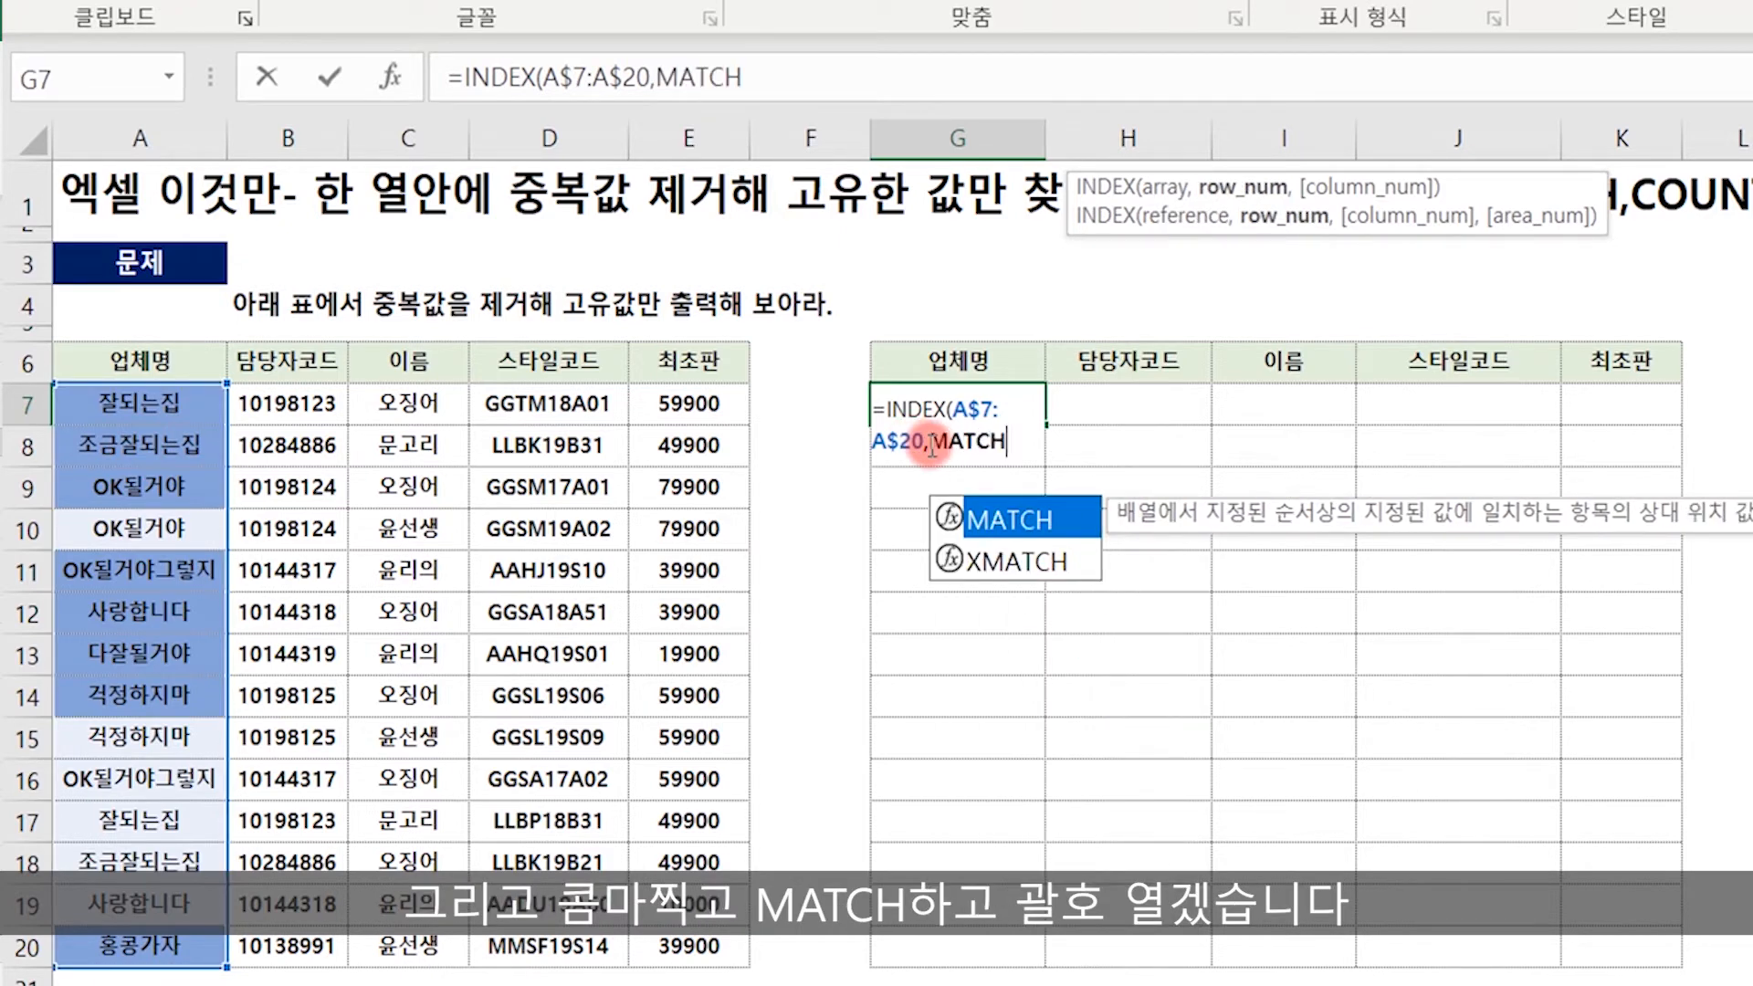
text(()
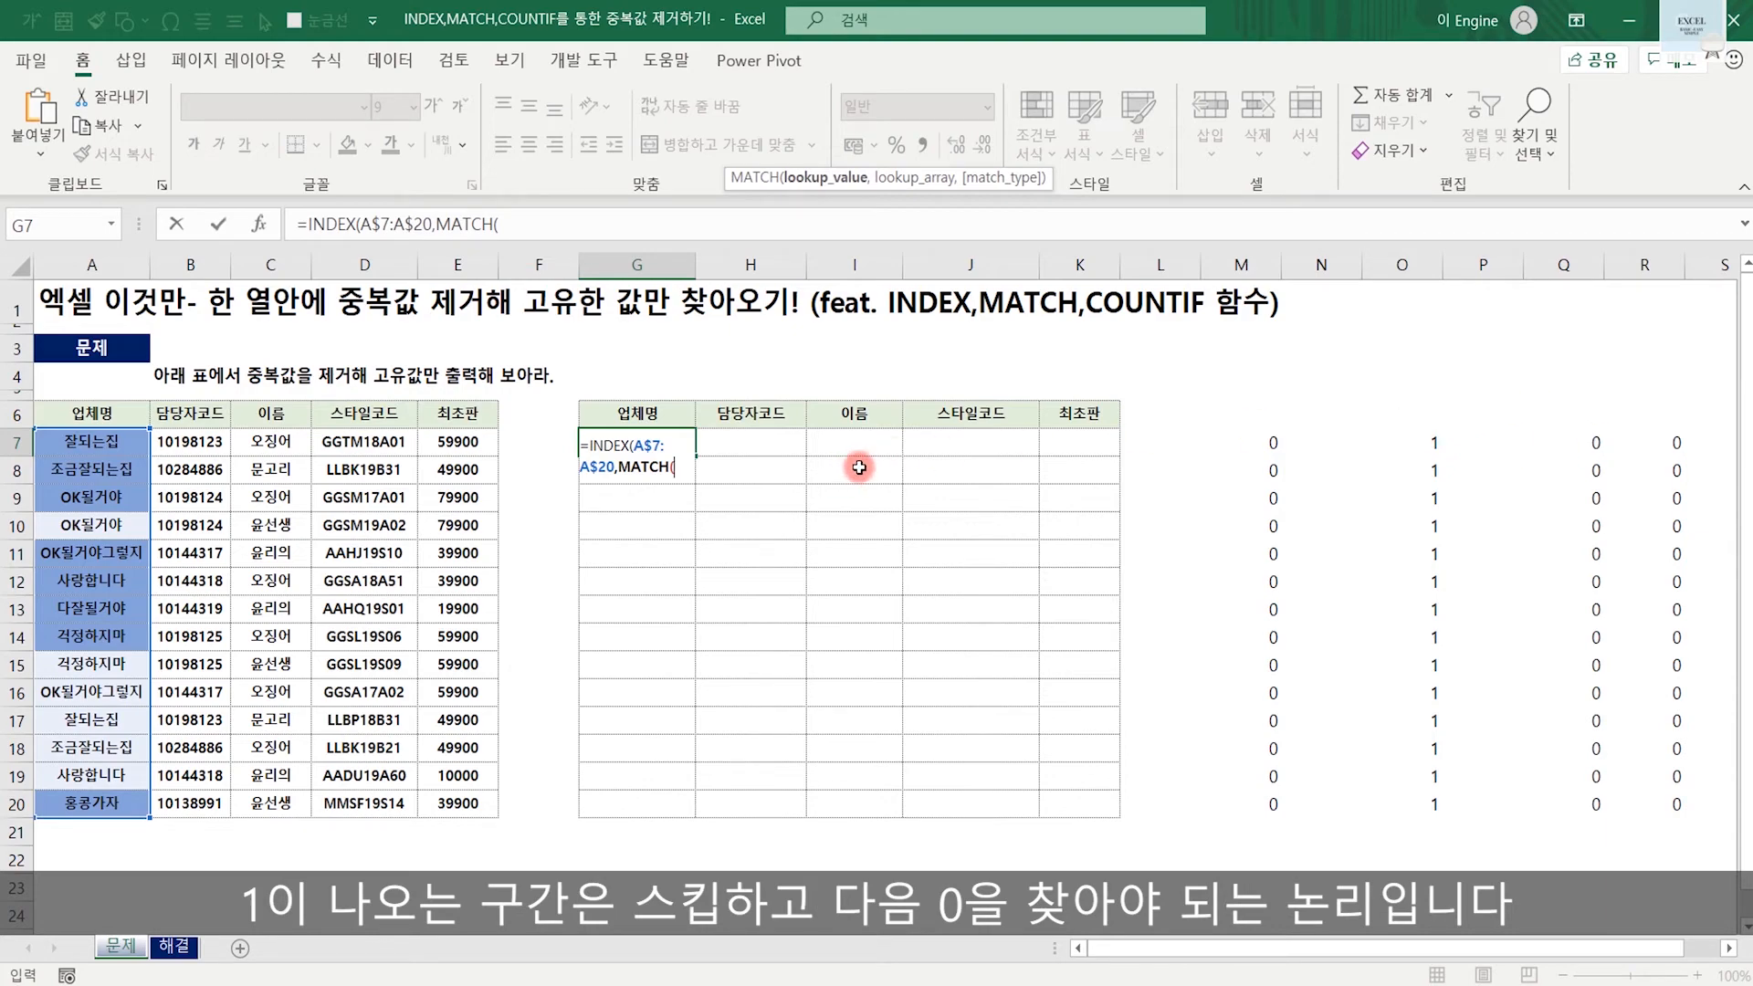
text(0)
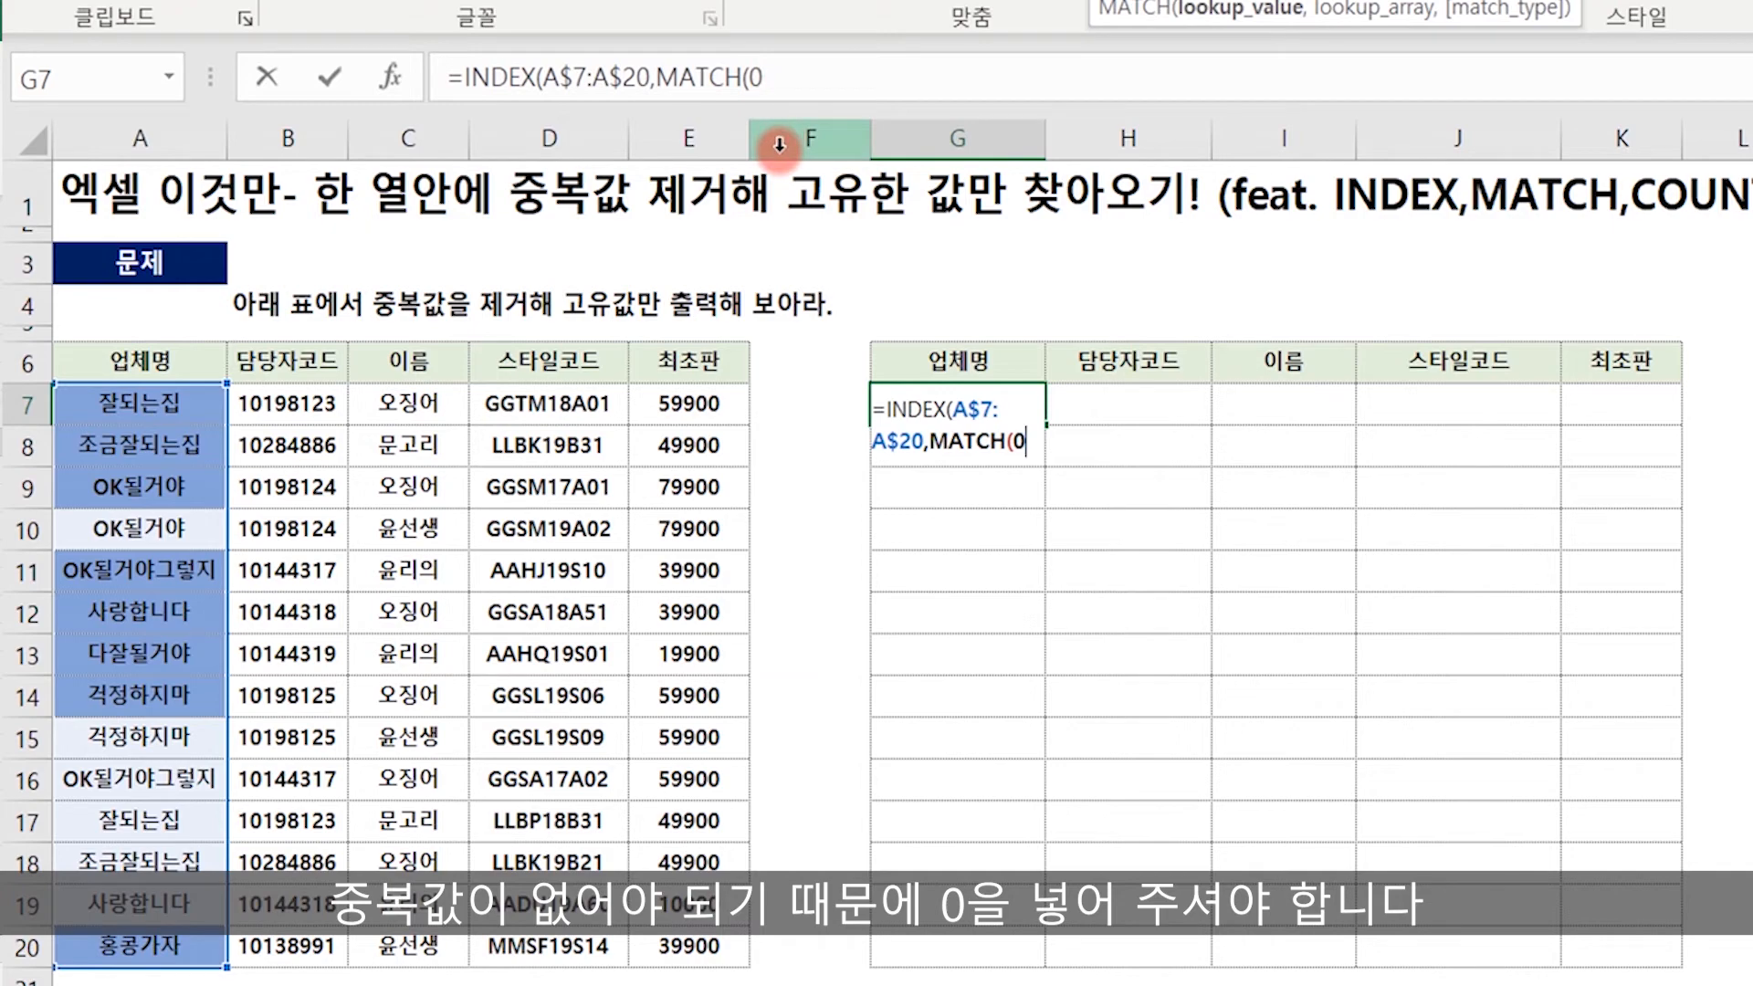
text(,COUNTIF)
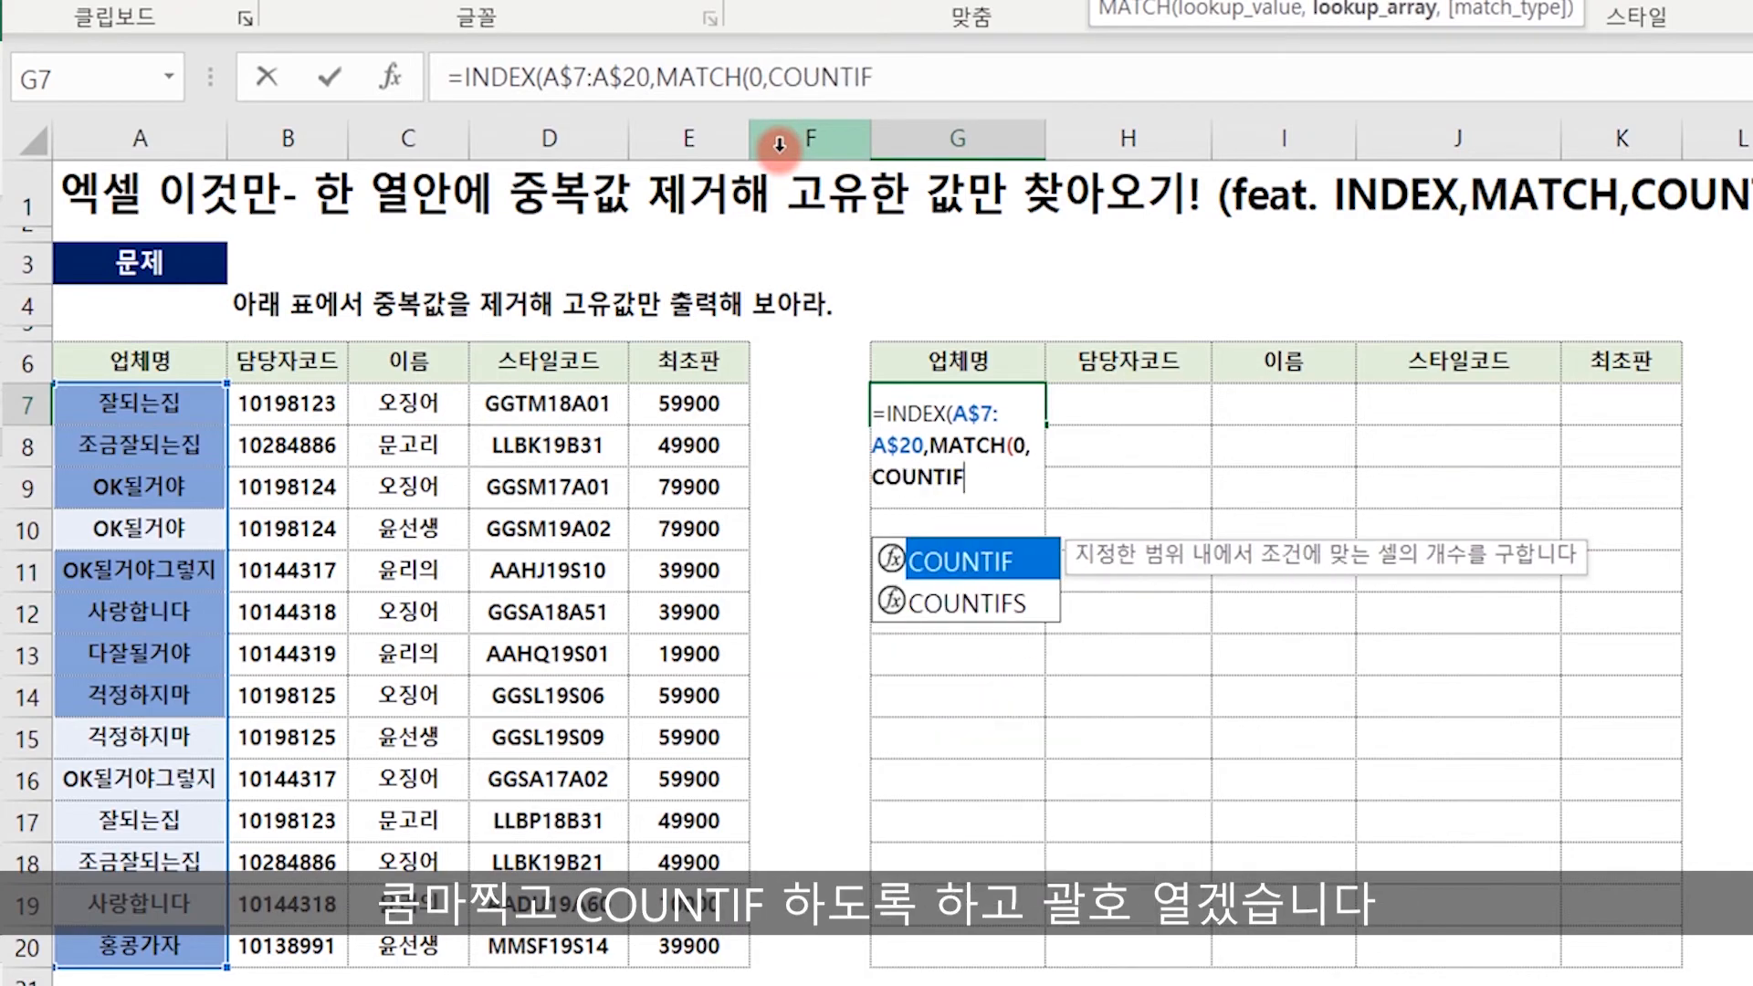
text(()
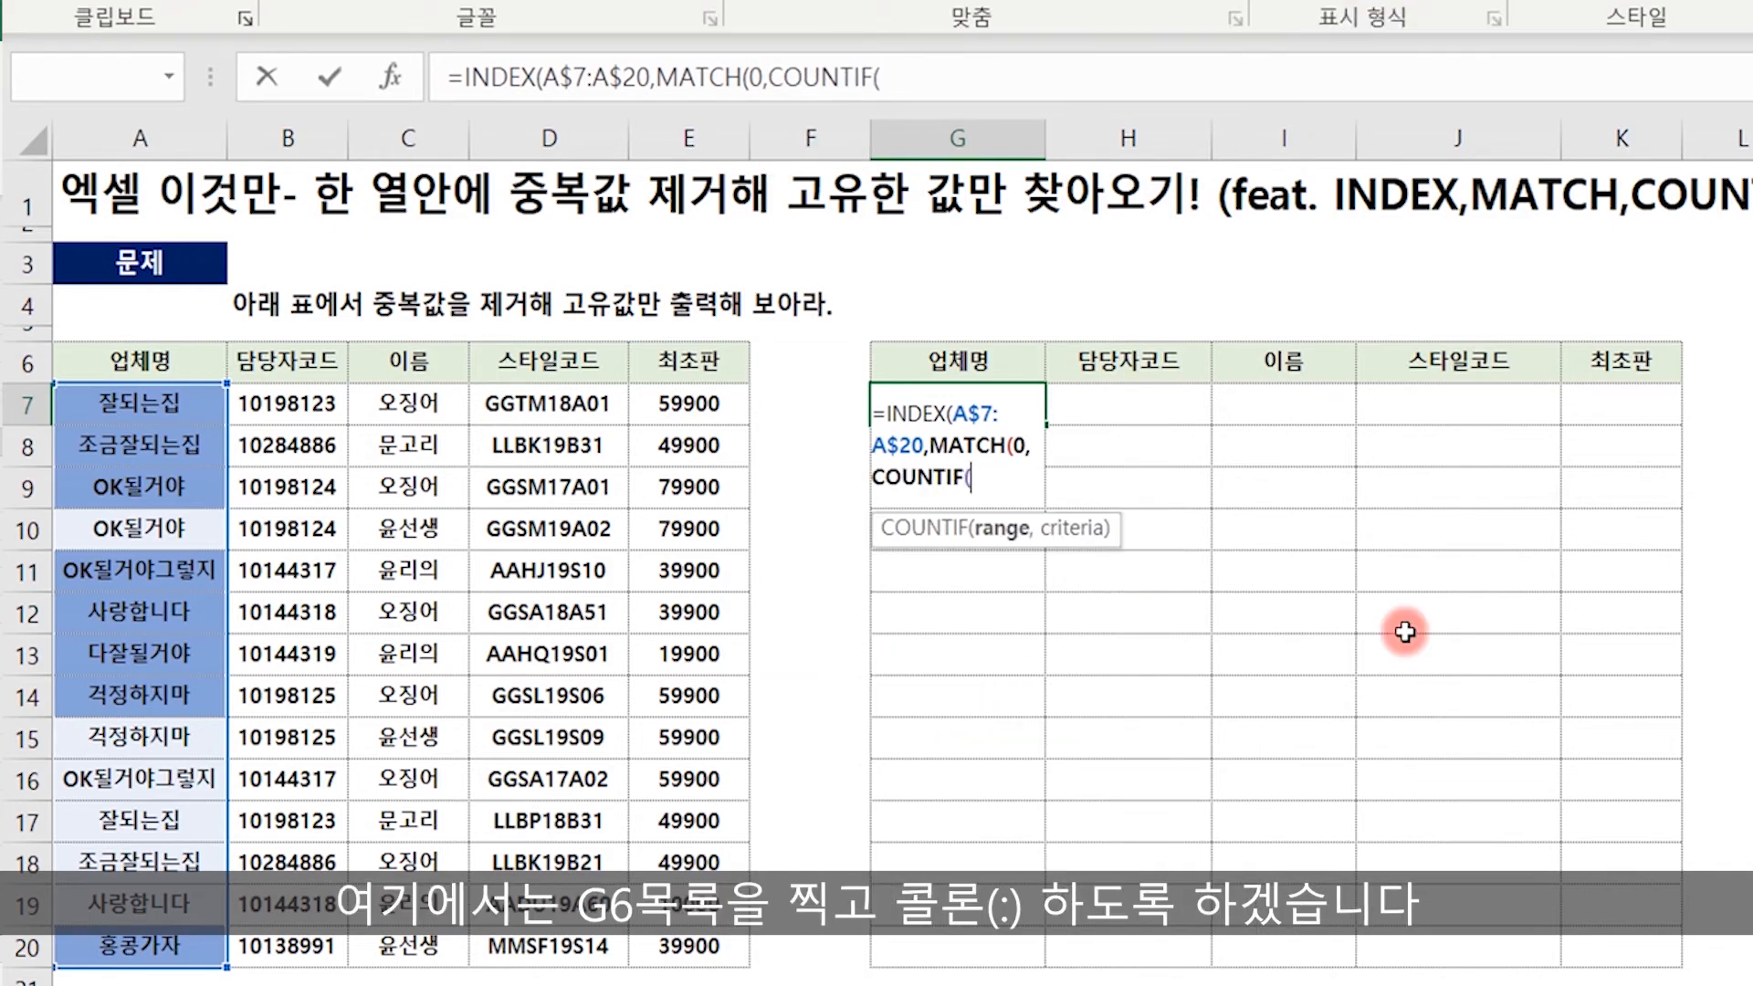
Give COUNTIF the expanding range G$6:G6, locking only the row of the first reference, and move on to its criteria.
click(960, 360)
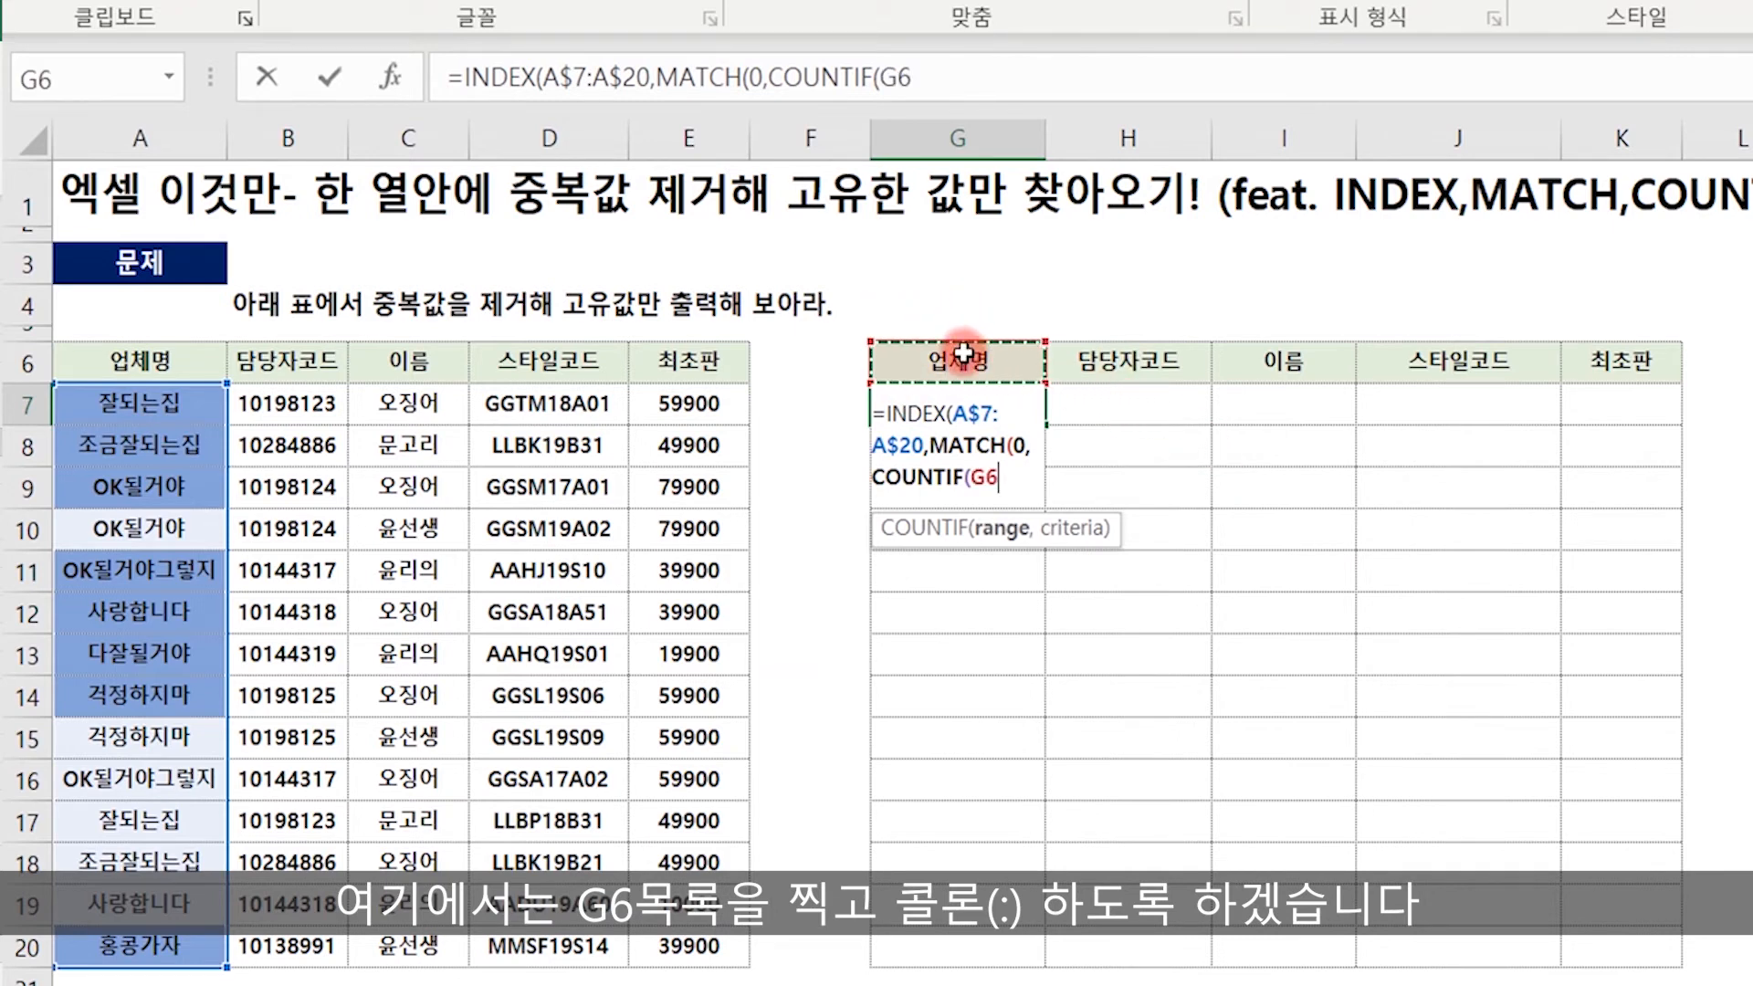
text(:)
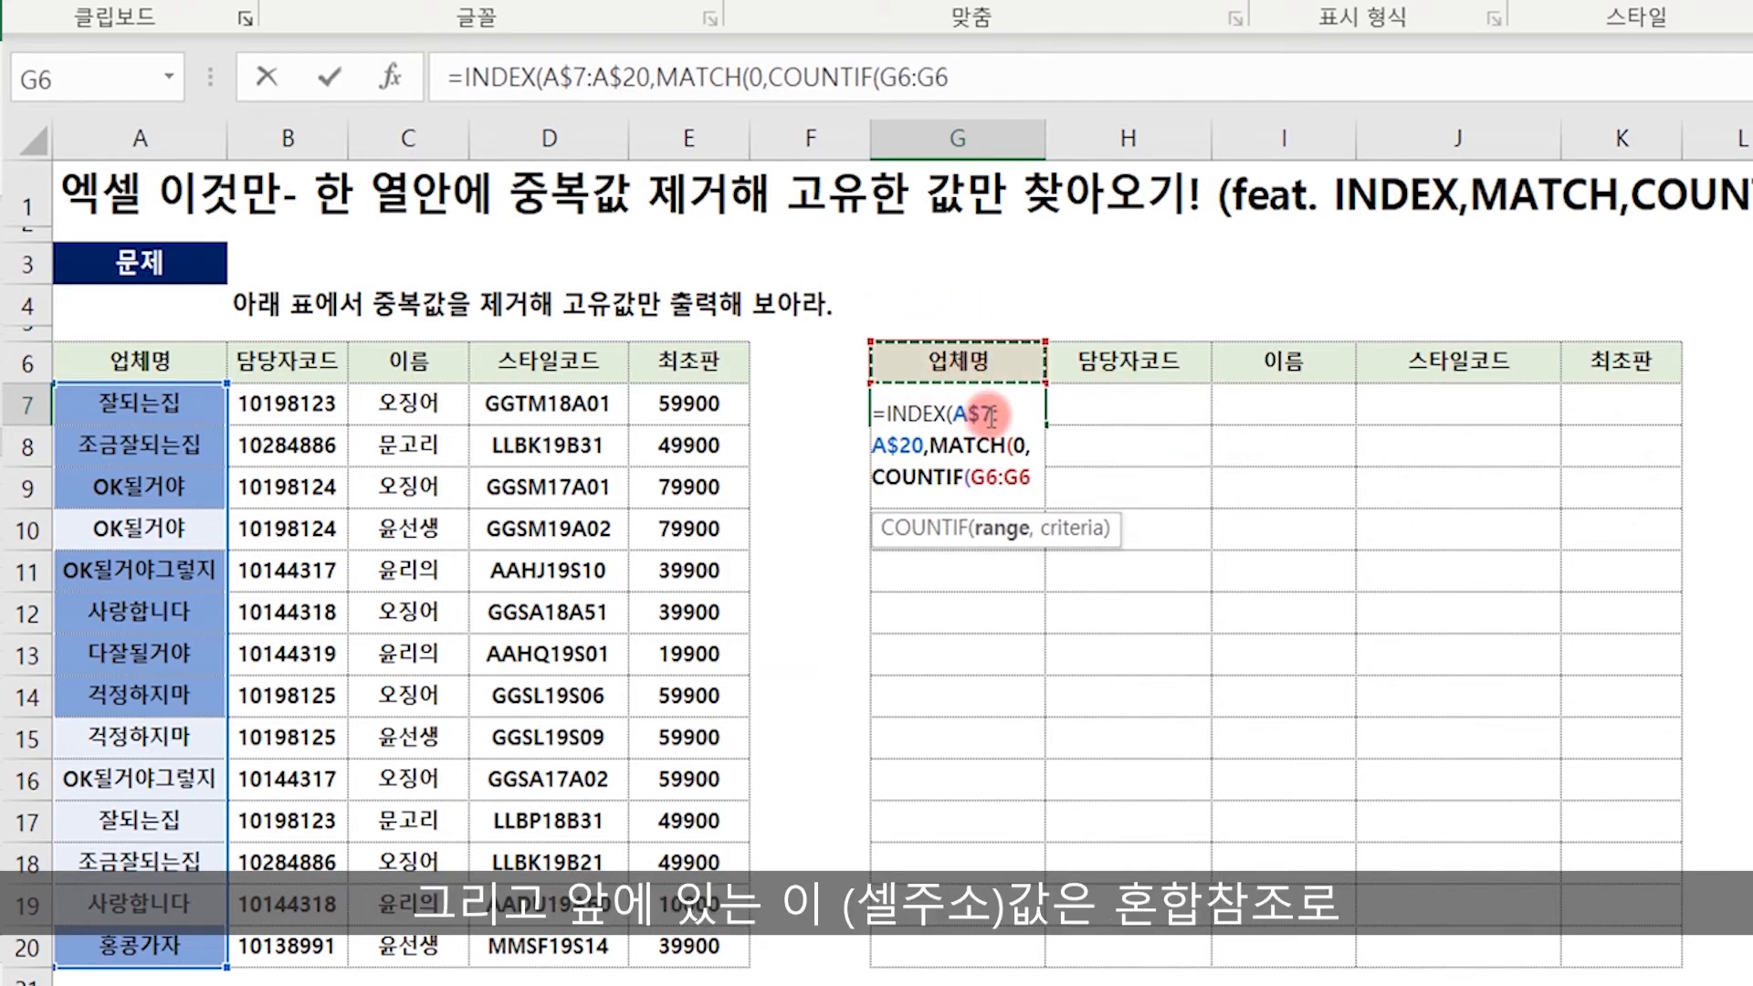
click(981, 476)
key(F4)
key(F4)
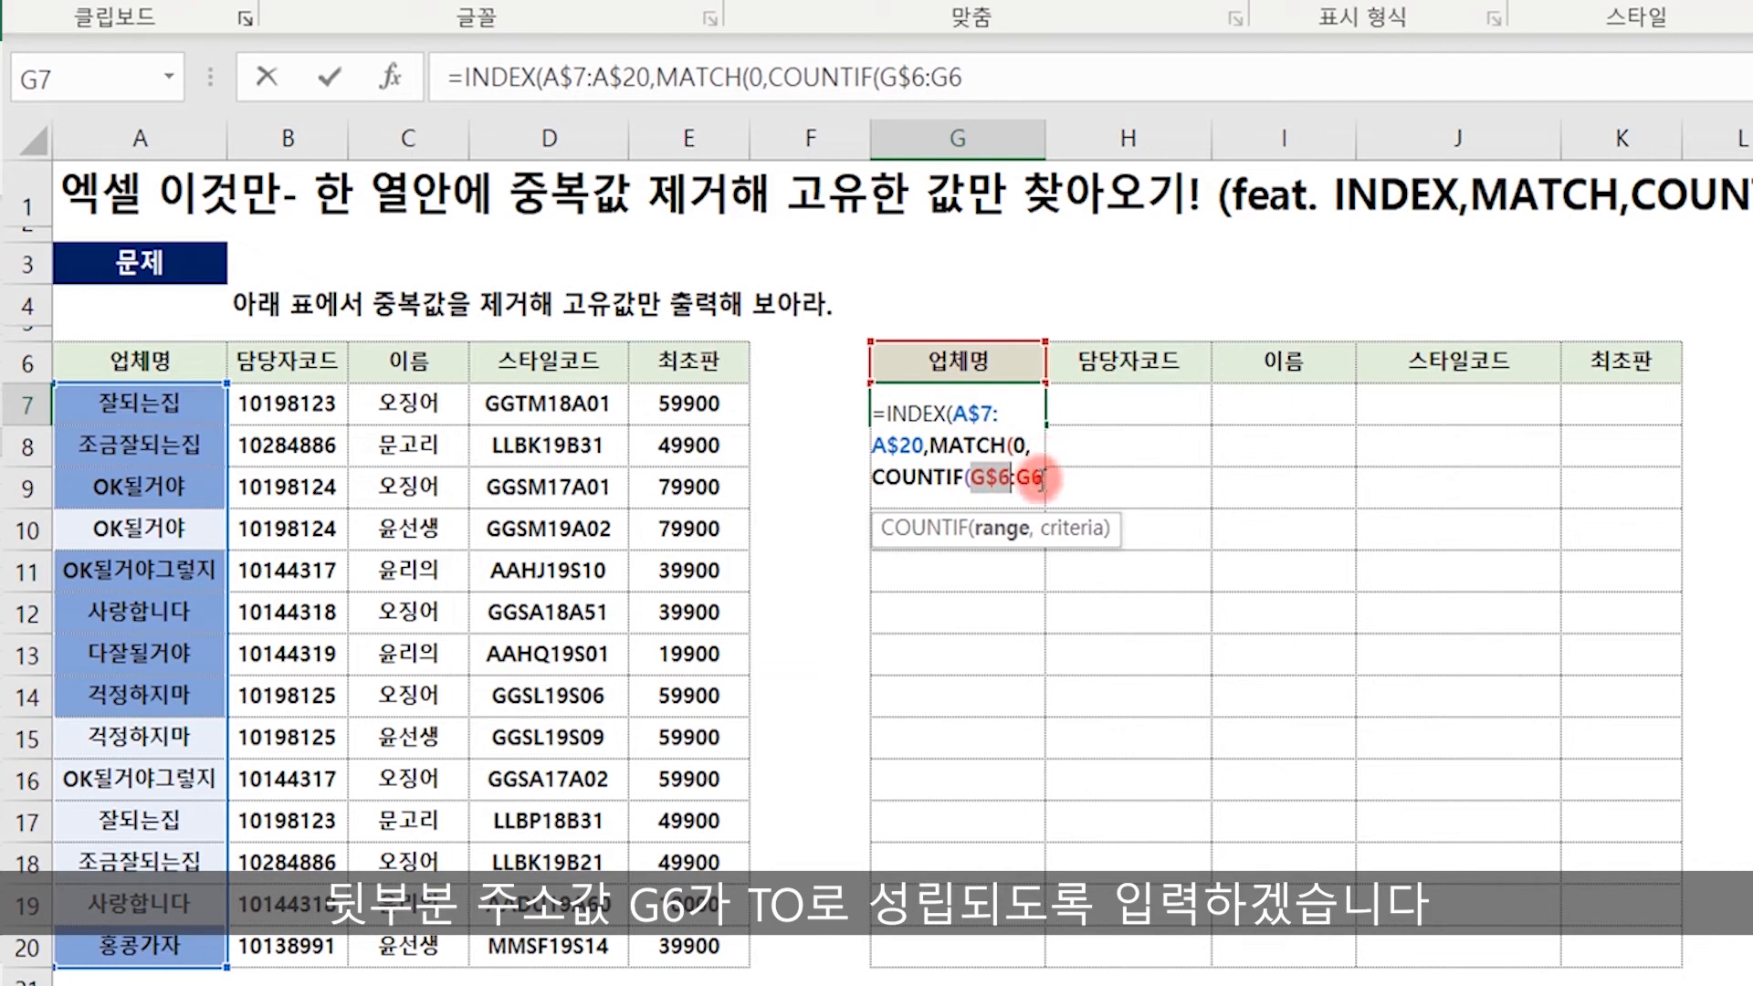
click(1042, 477)
text(,)
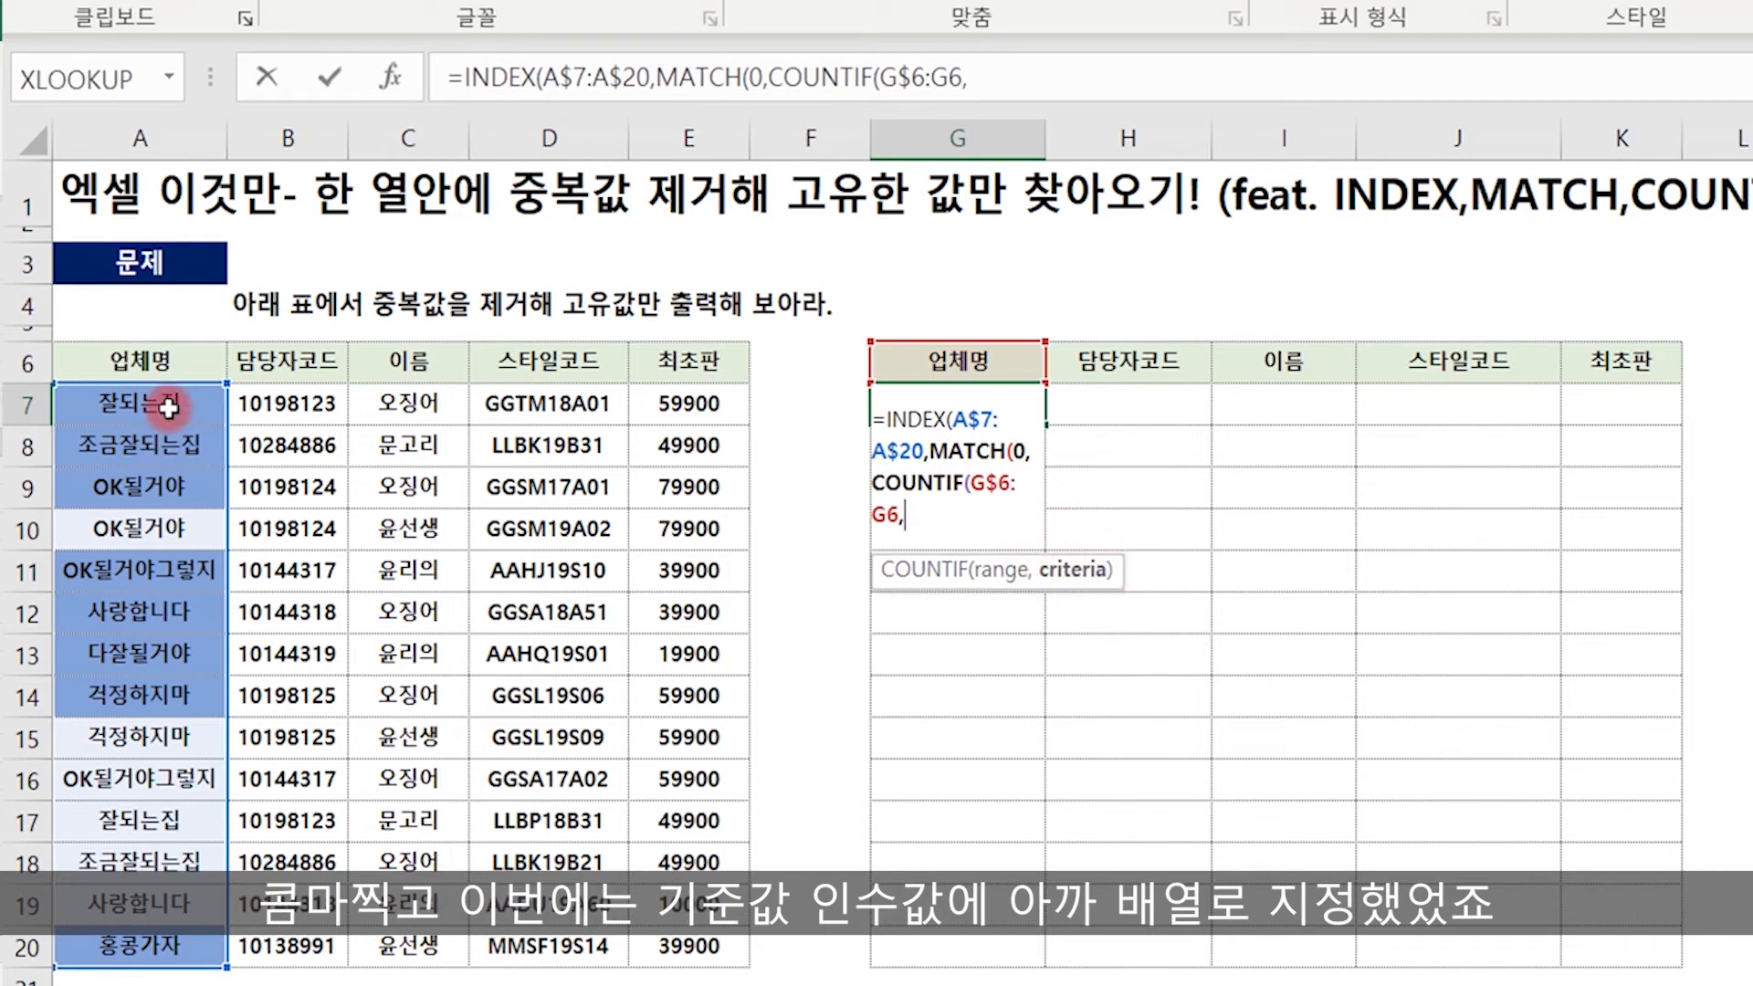
Use A7:A20 as COUNTIF's criteria with only the rows locked, A$7:A$20, matching INDEX's range.
drag(156, 403, 136, 936)
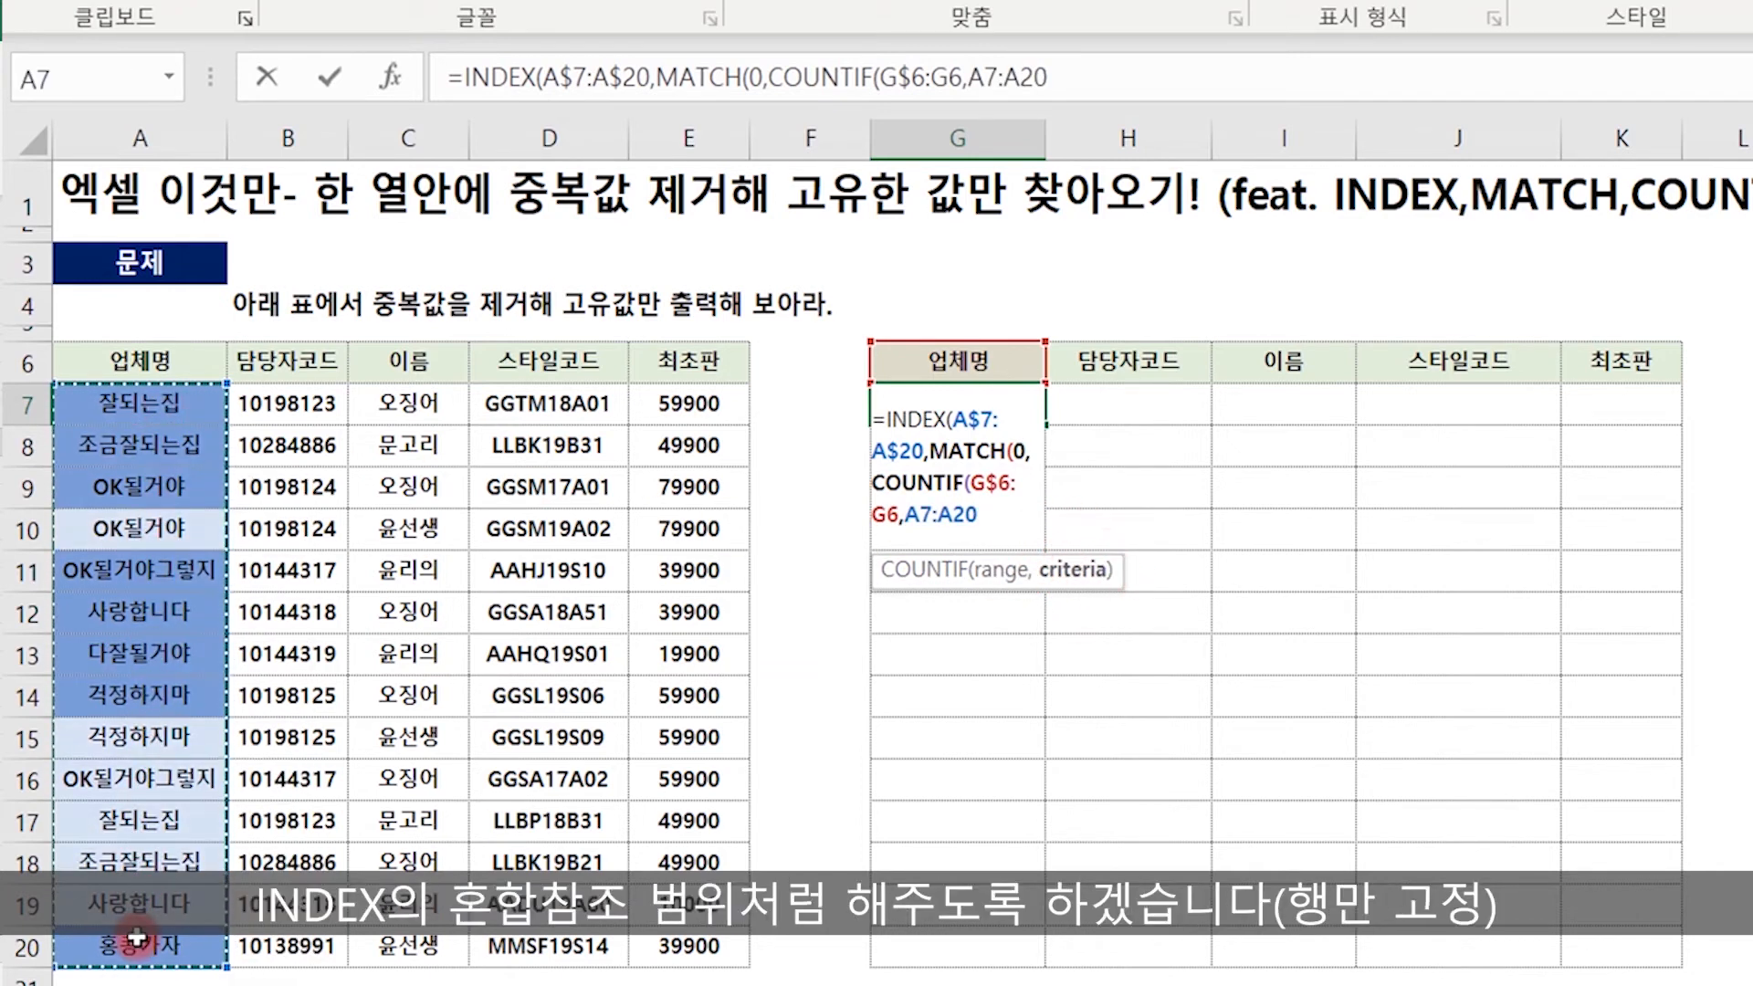
key(F4)
key(F4)
click(945, 424)
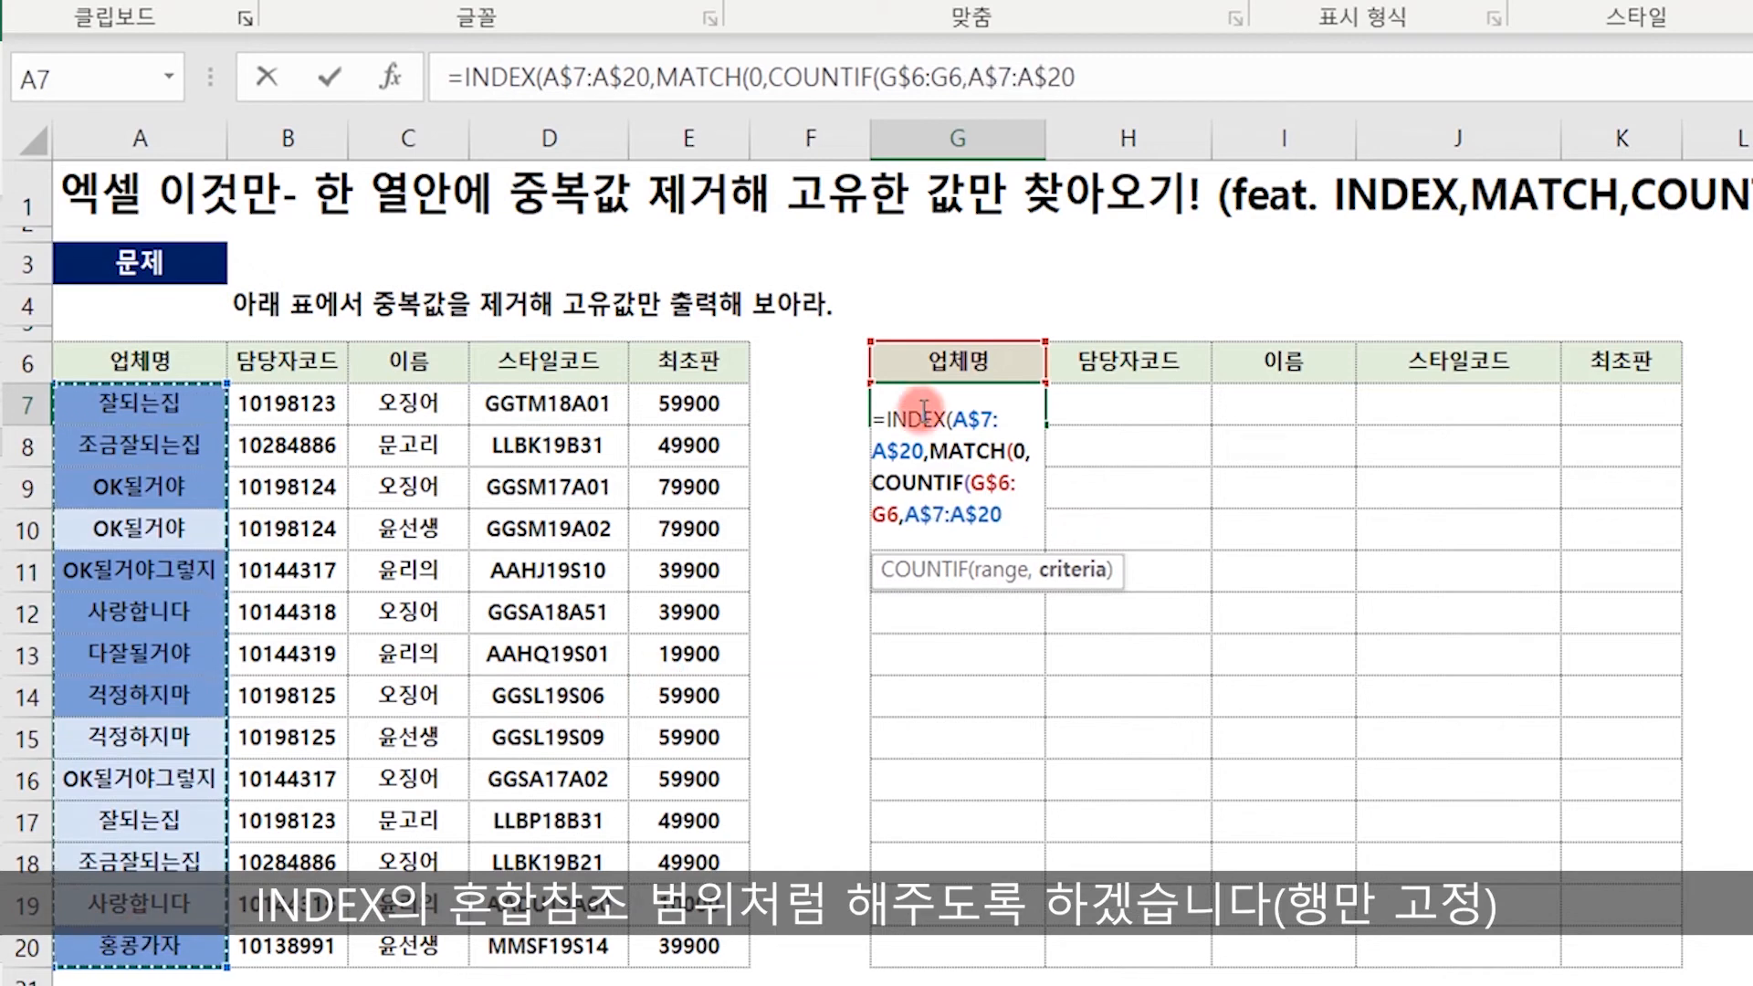
click(972, 418)
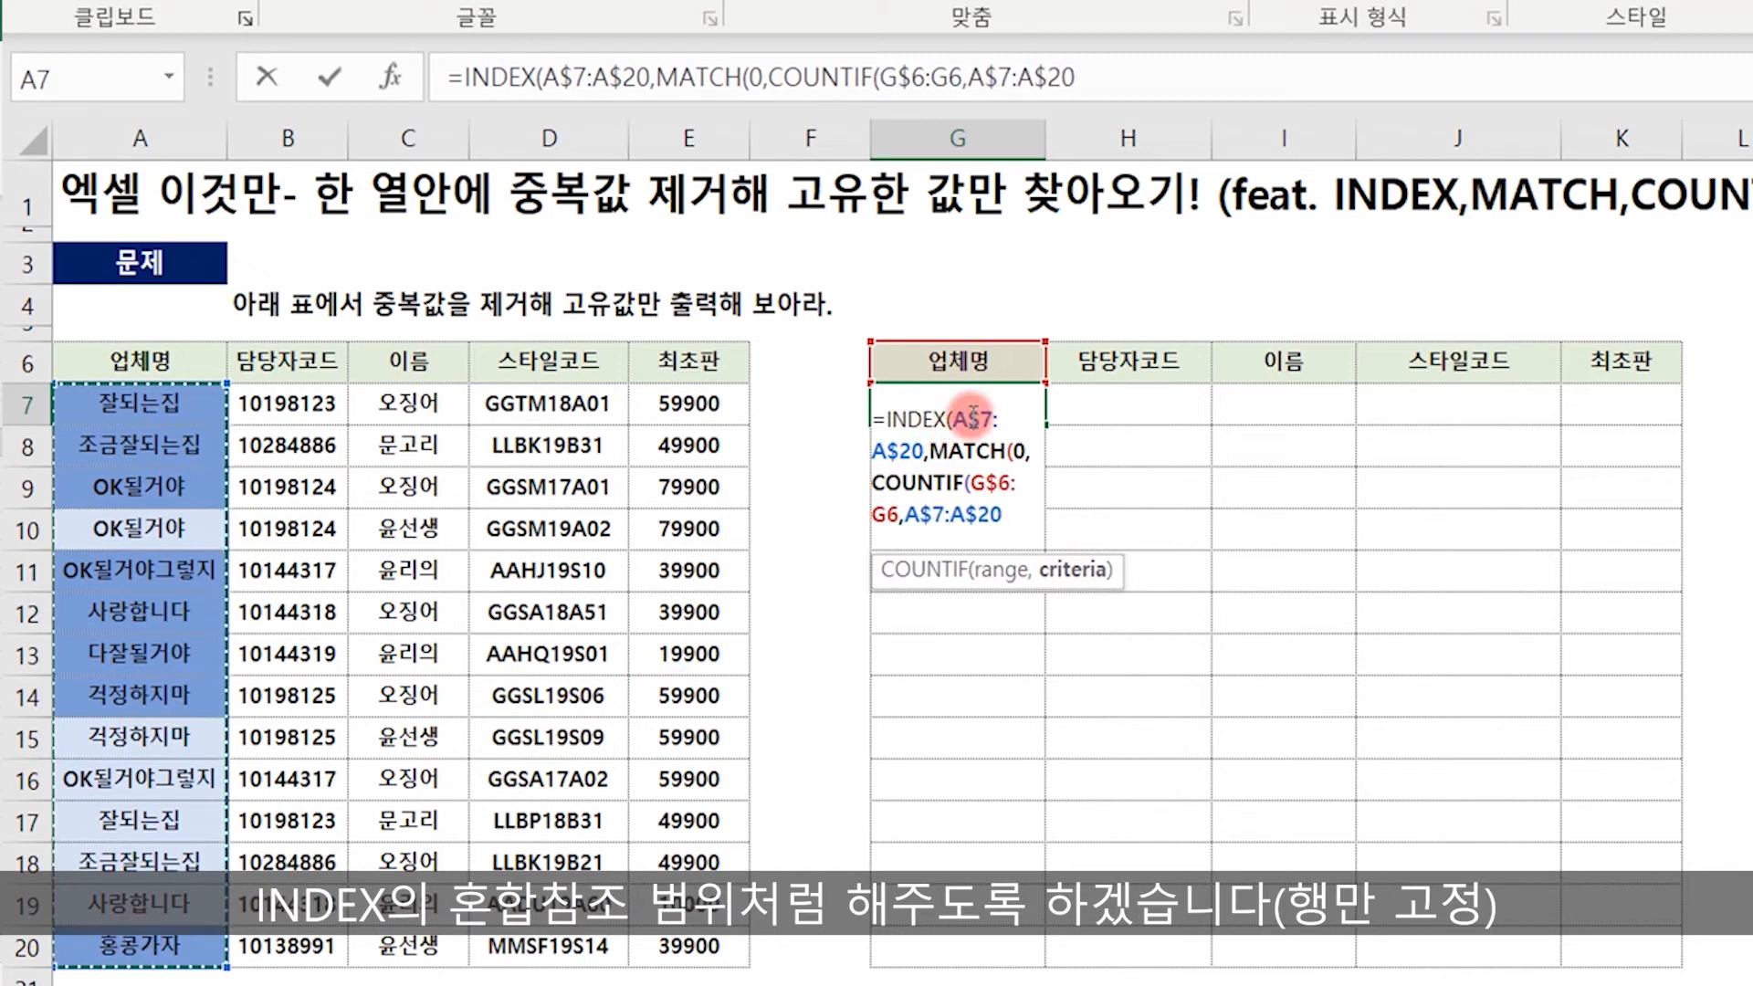
click(967, 456)
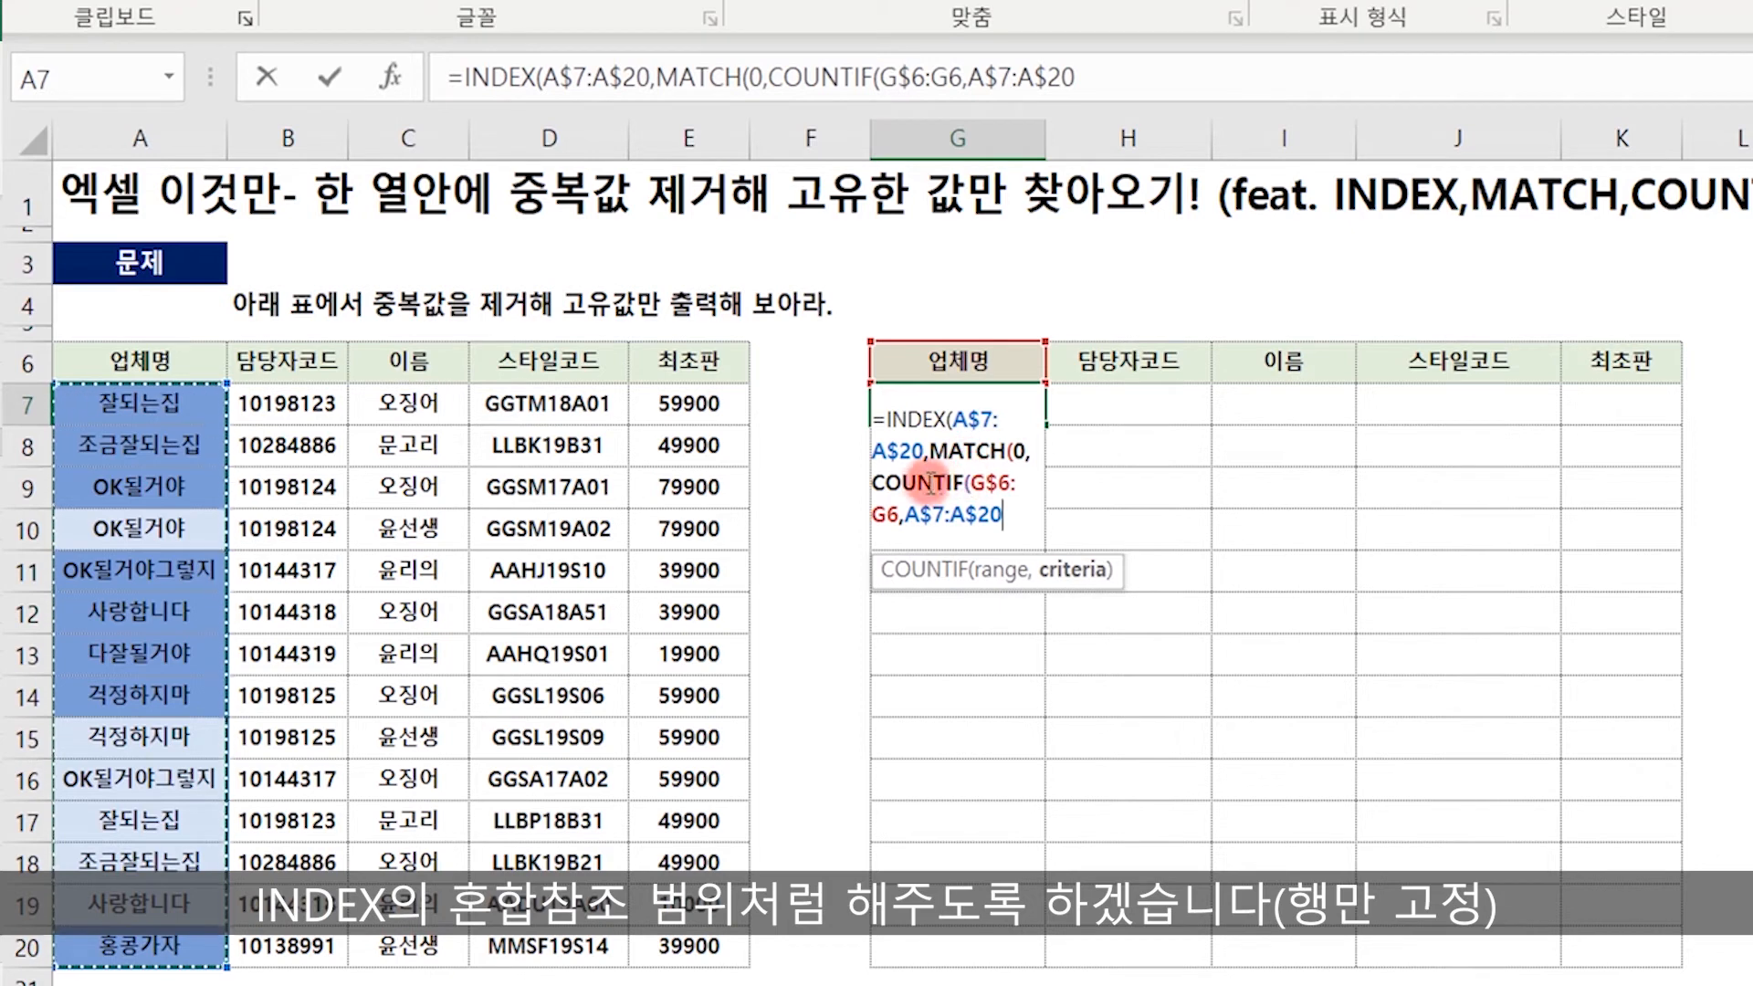
click(949, 482)
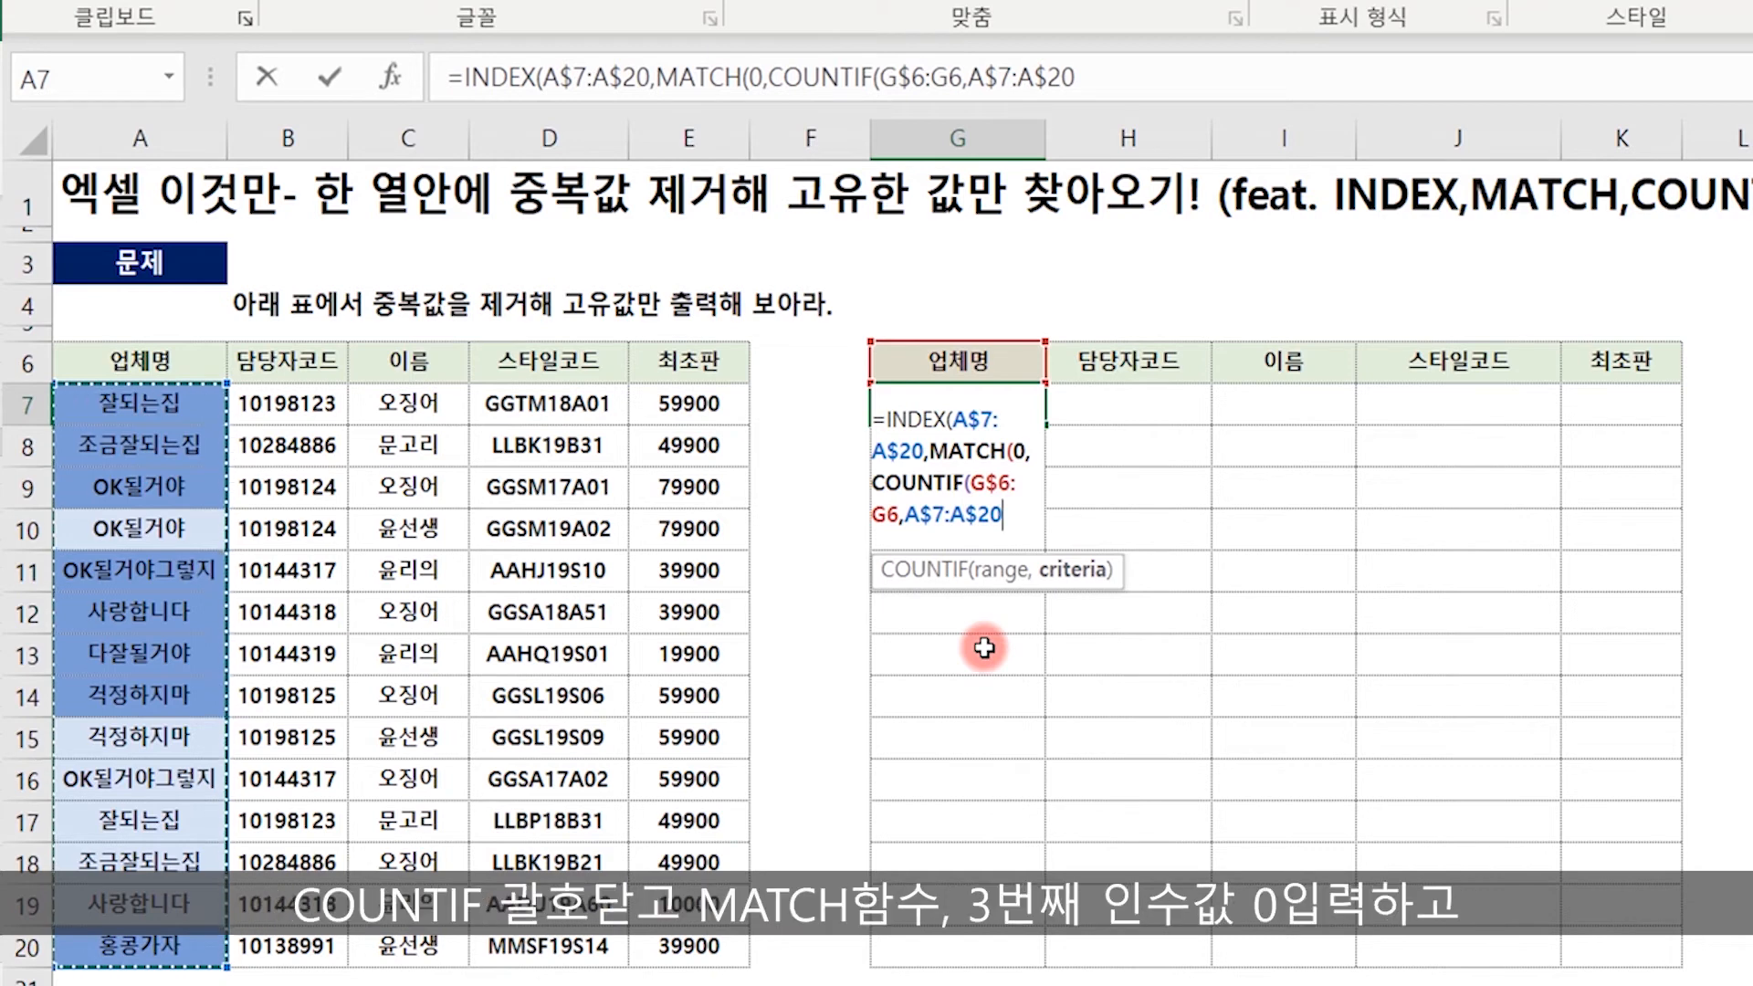
Complete the formula with match type 0 and closing parentheses for MATCH and INDEX, and fill it from G7 through G20.
text(),)
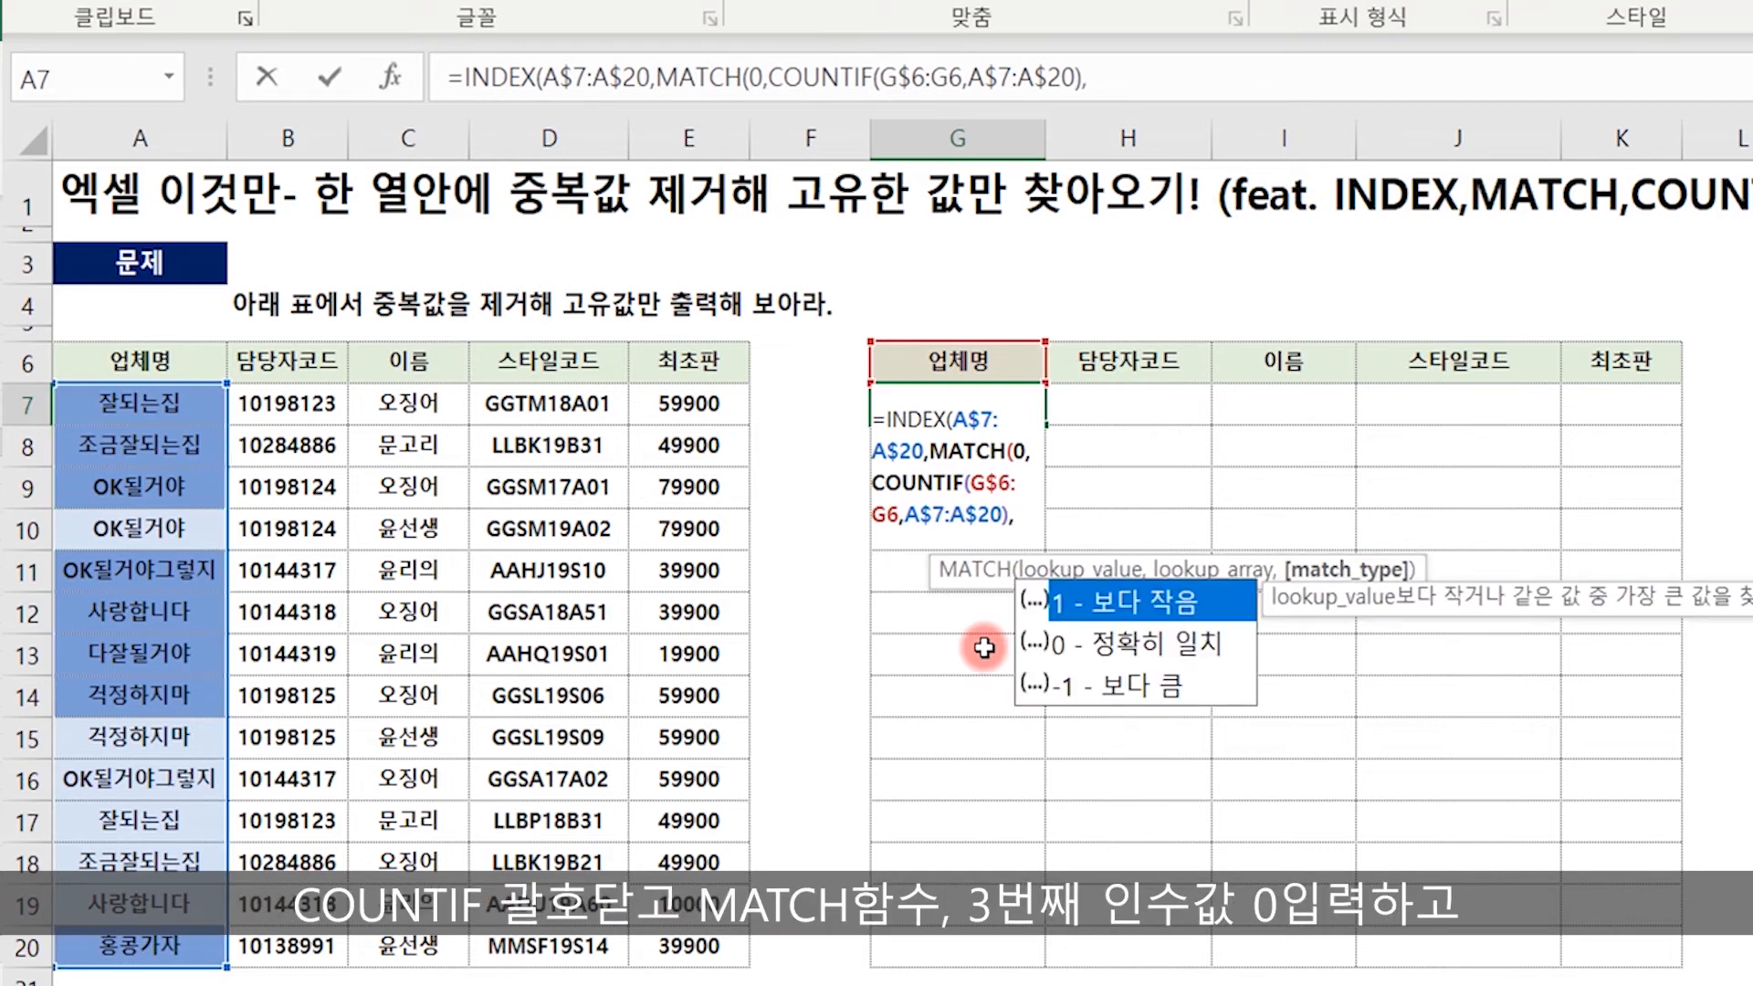
text(0)))
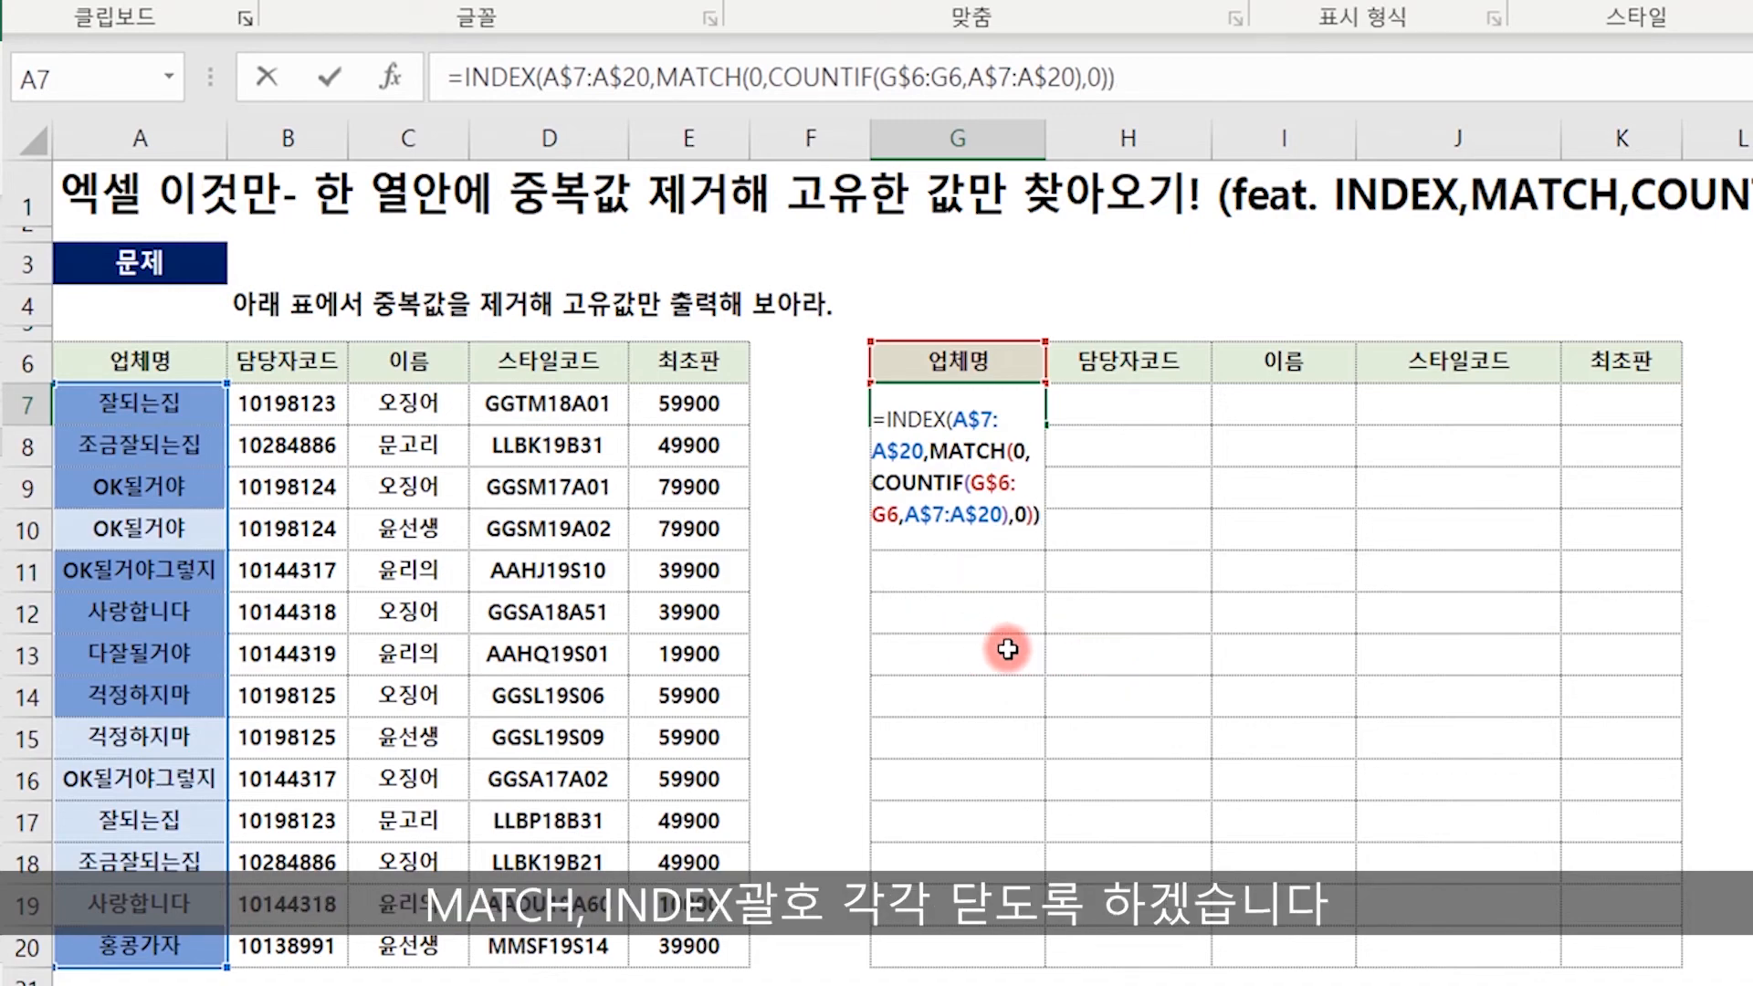
key(Return)
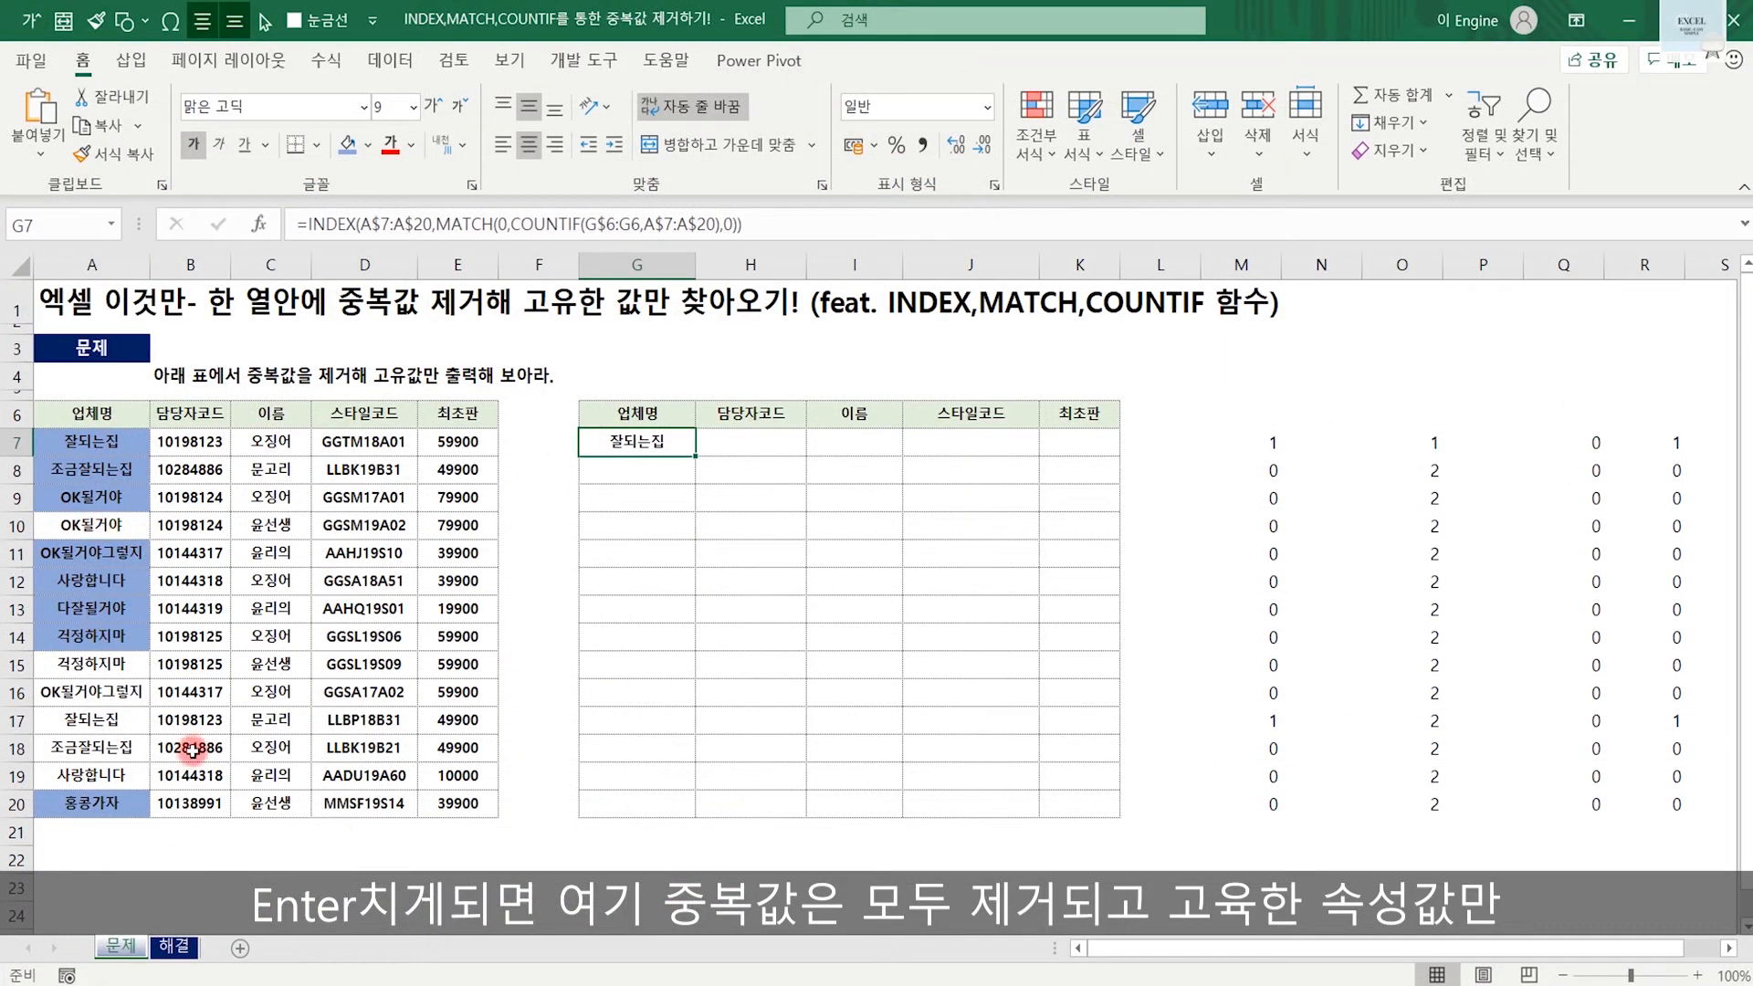
drag(696, 455, 676, 803)
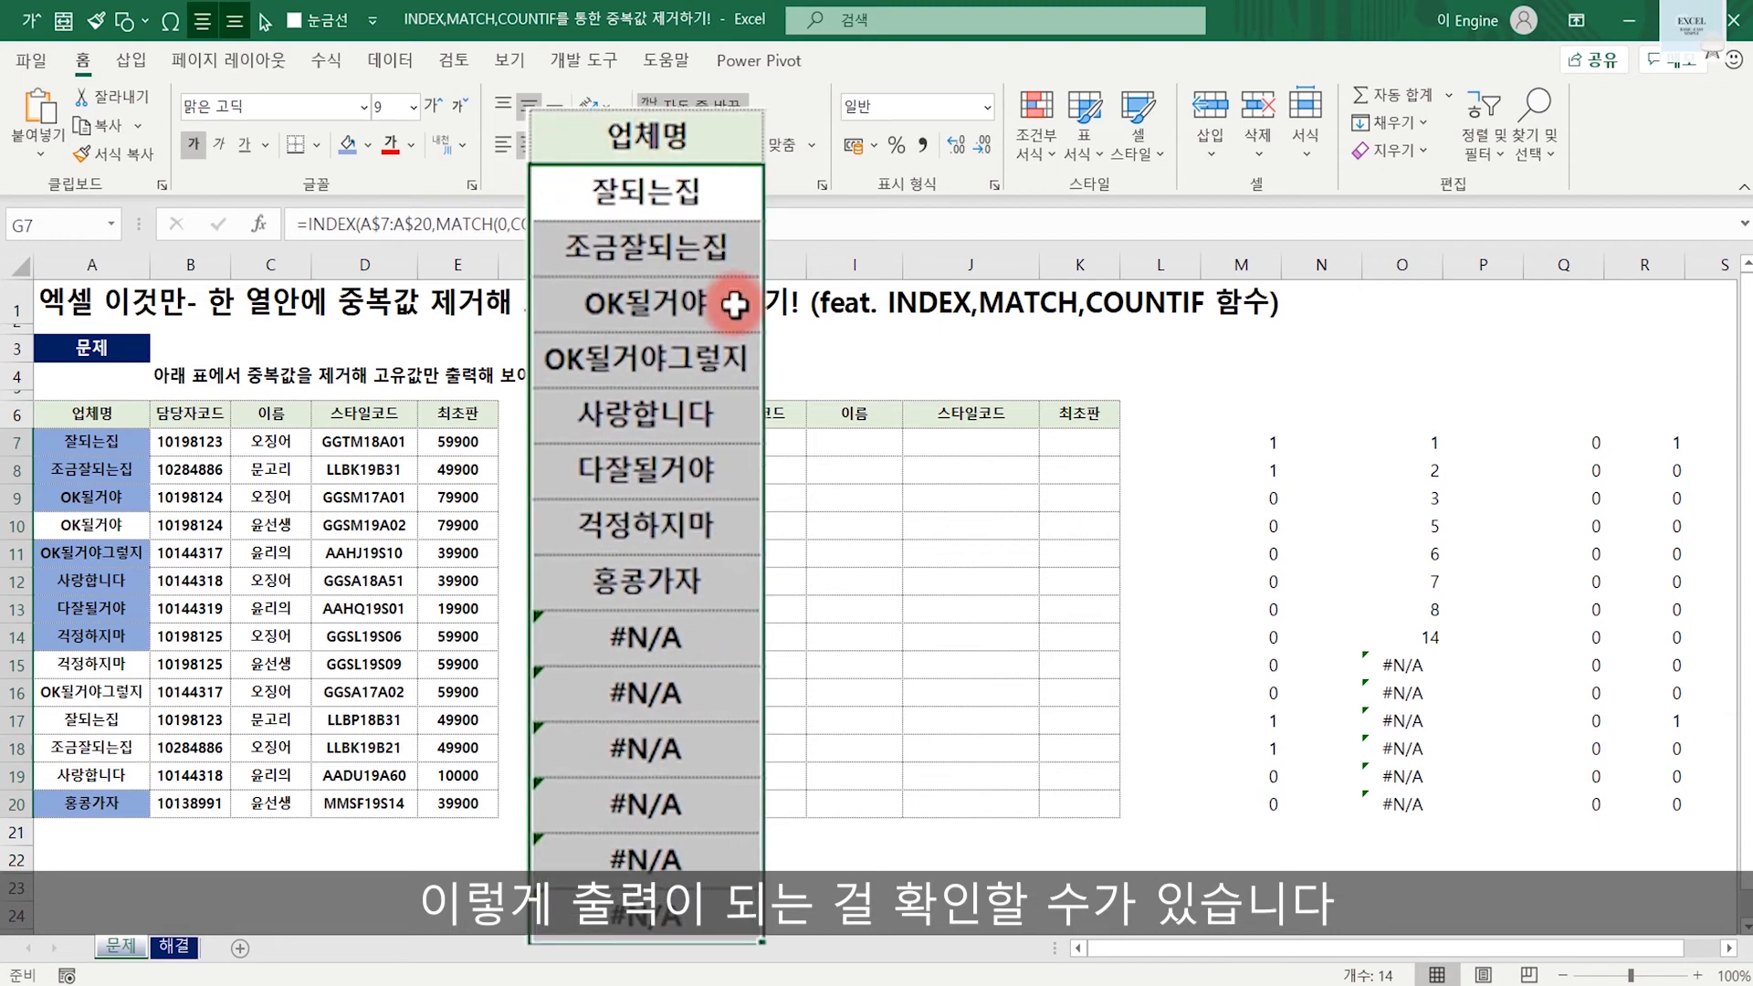
Examine the error cells at the end of the output list, from G15 through G19.
click(824, 604)
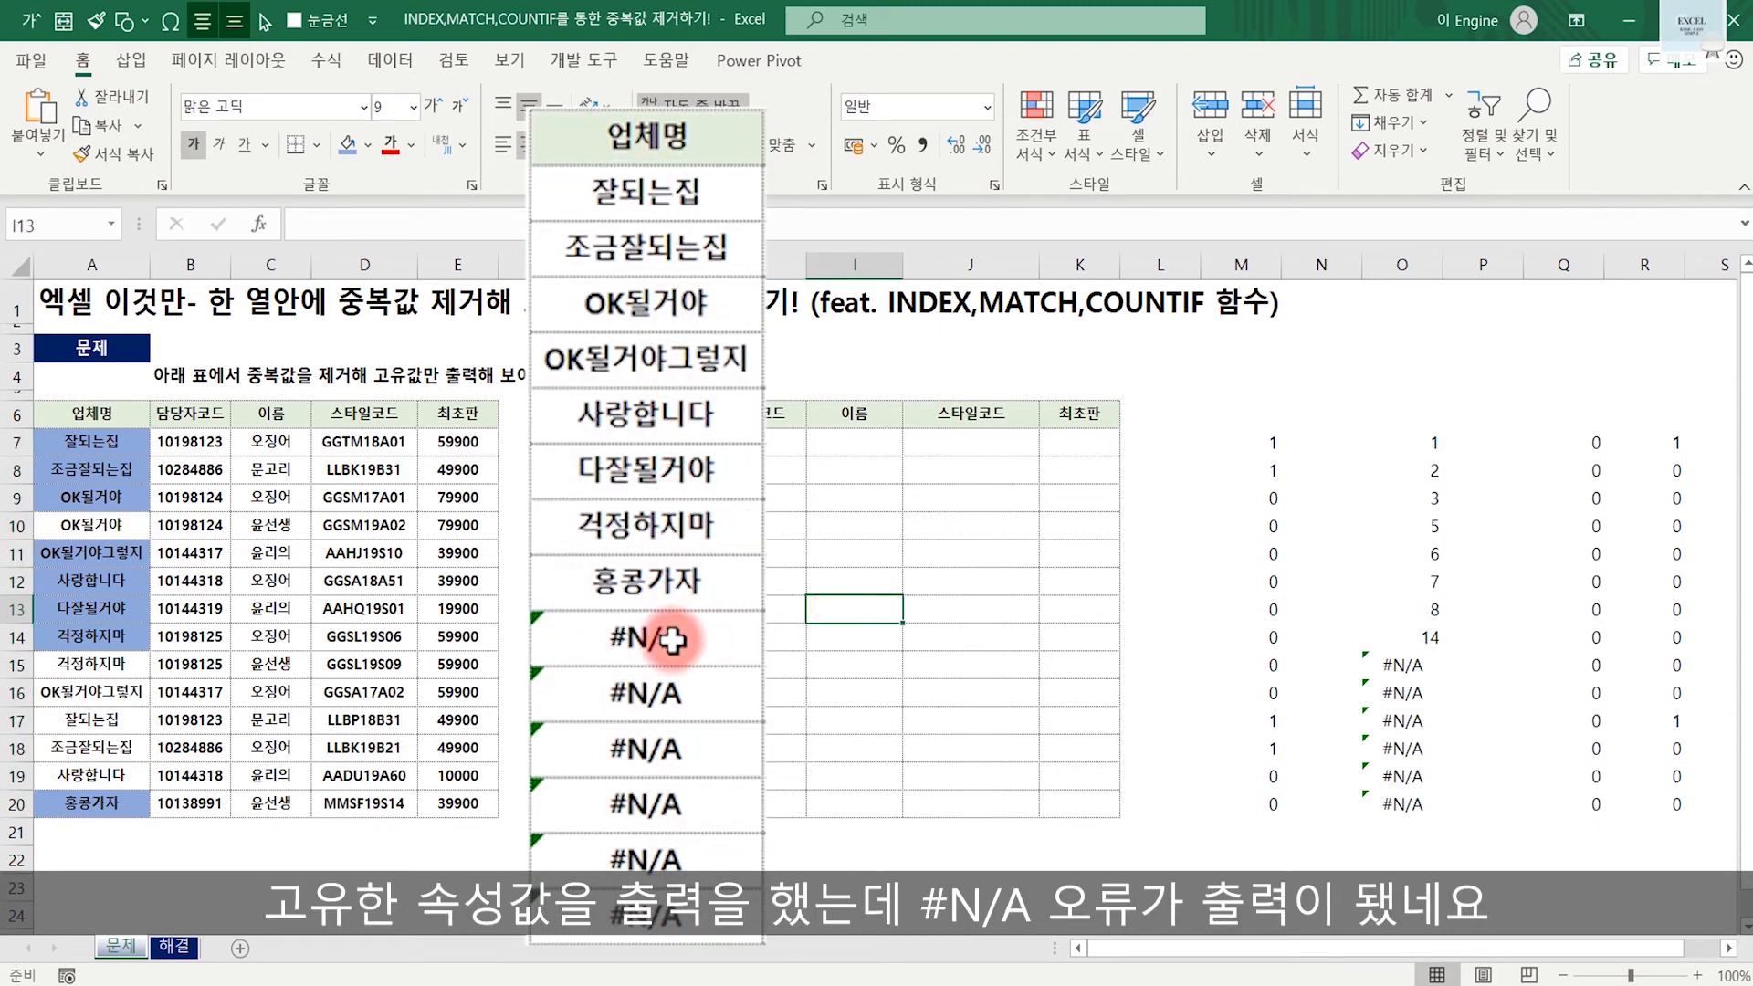
click(672, 639)
click(672, 694)
click(666, 749)
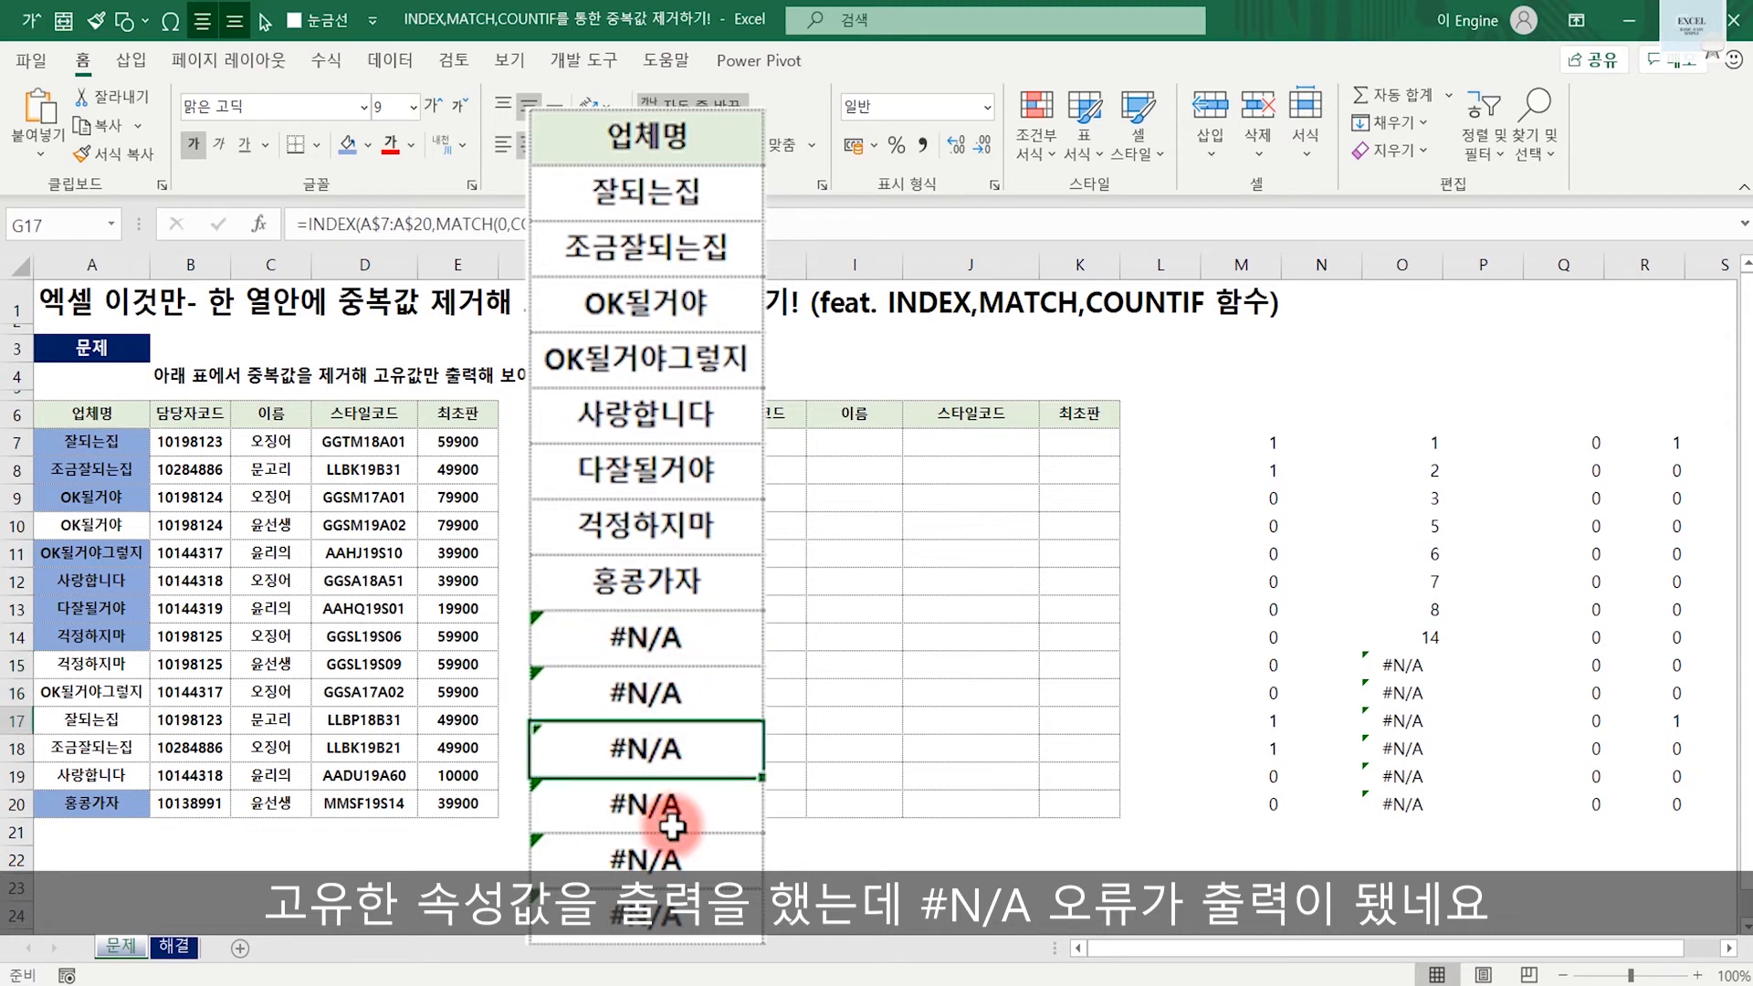
click(657, 803)
click(659, 858)
Wrap the INDEX formula in G20 in IFERROR with an empty string "" as the error value.
click(660, 913)
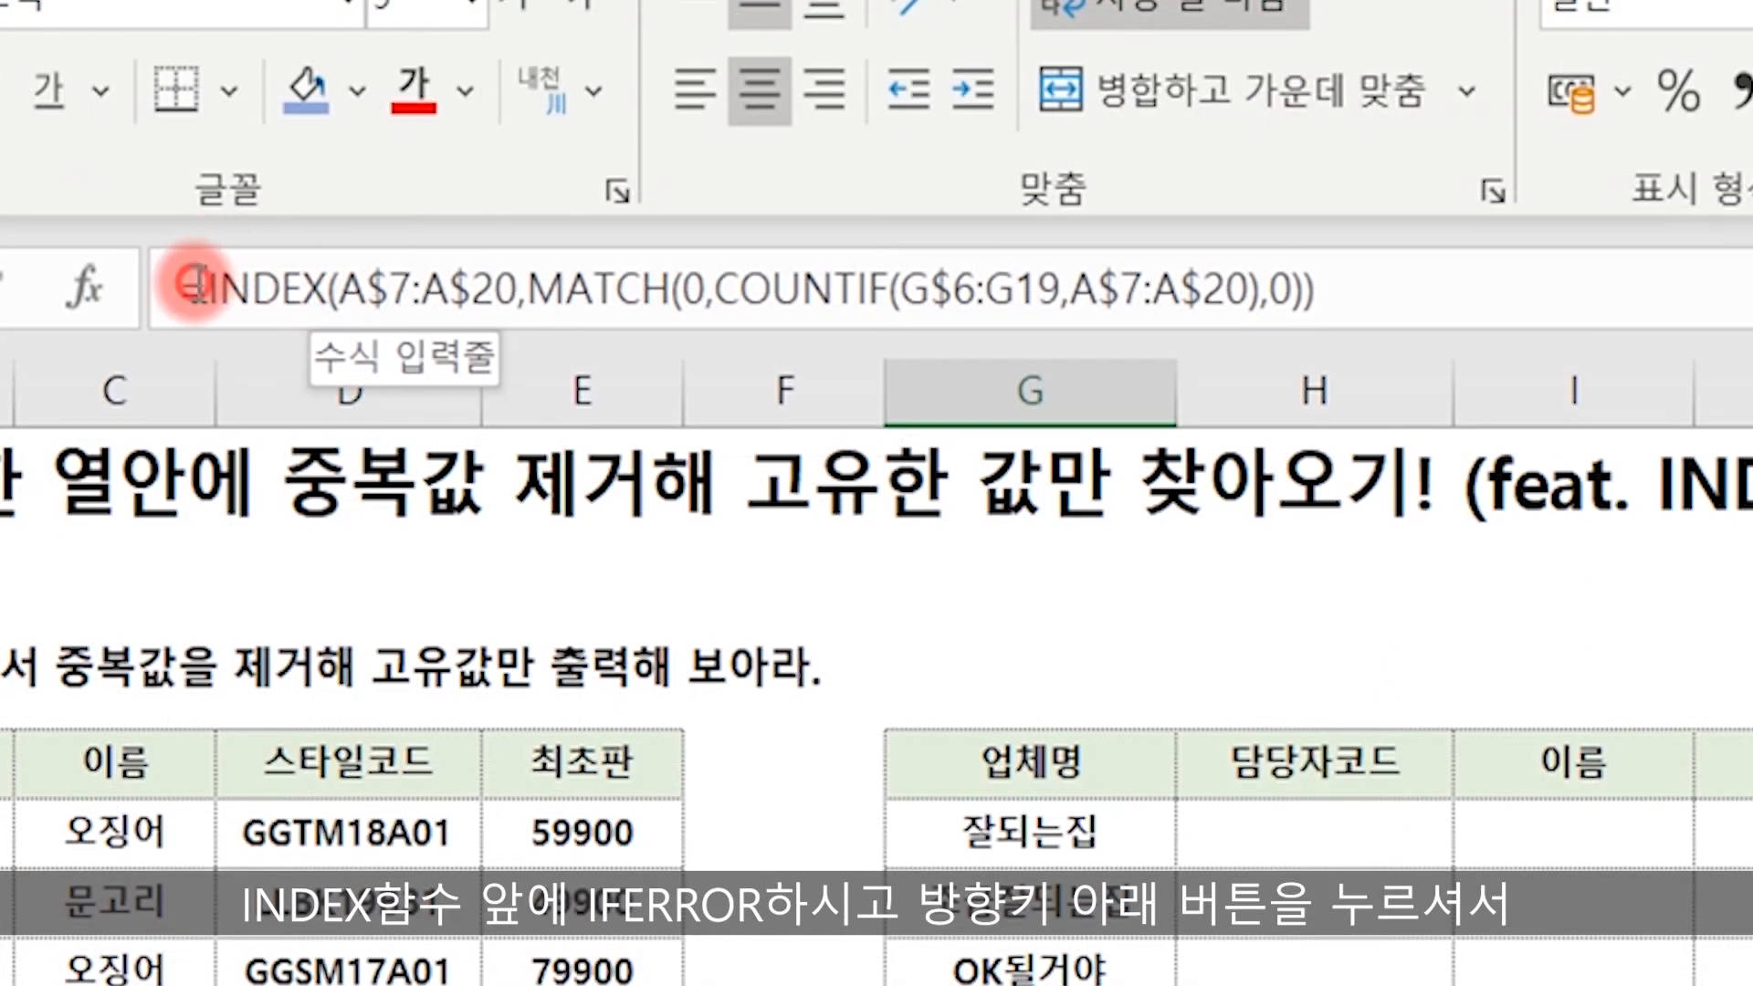
click(194, 283)
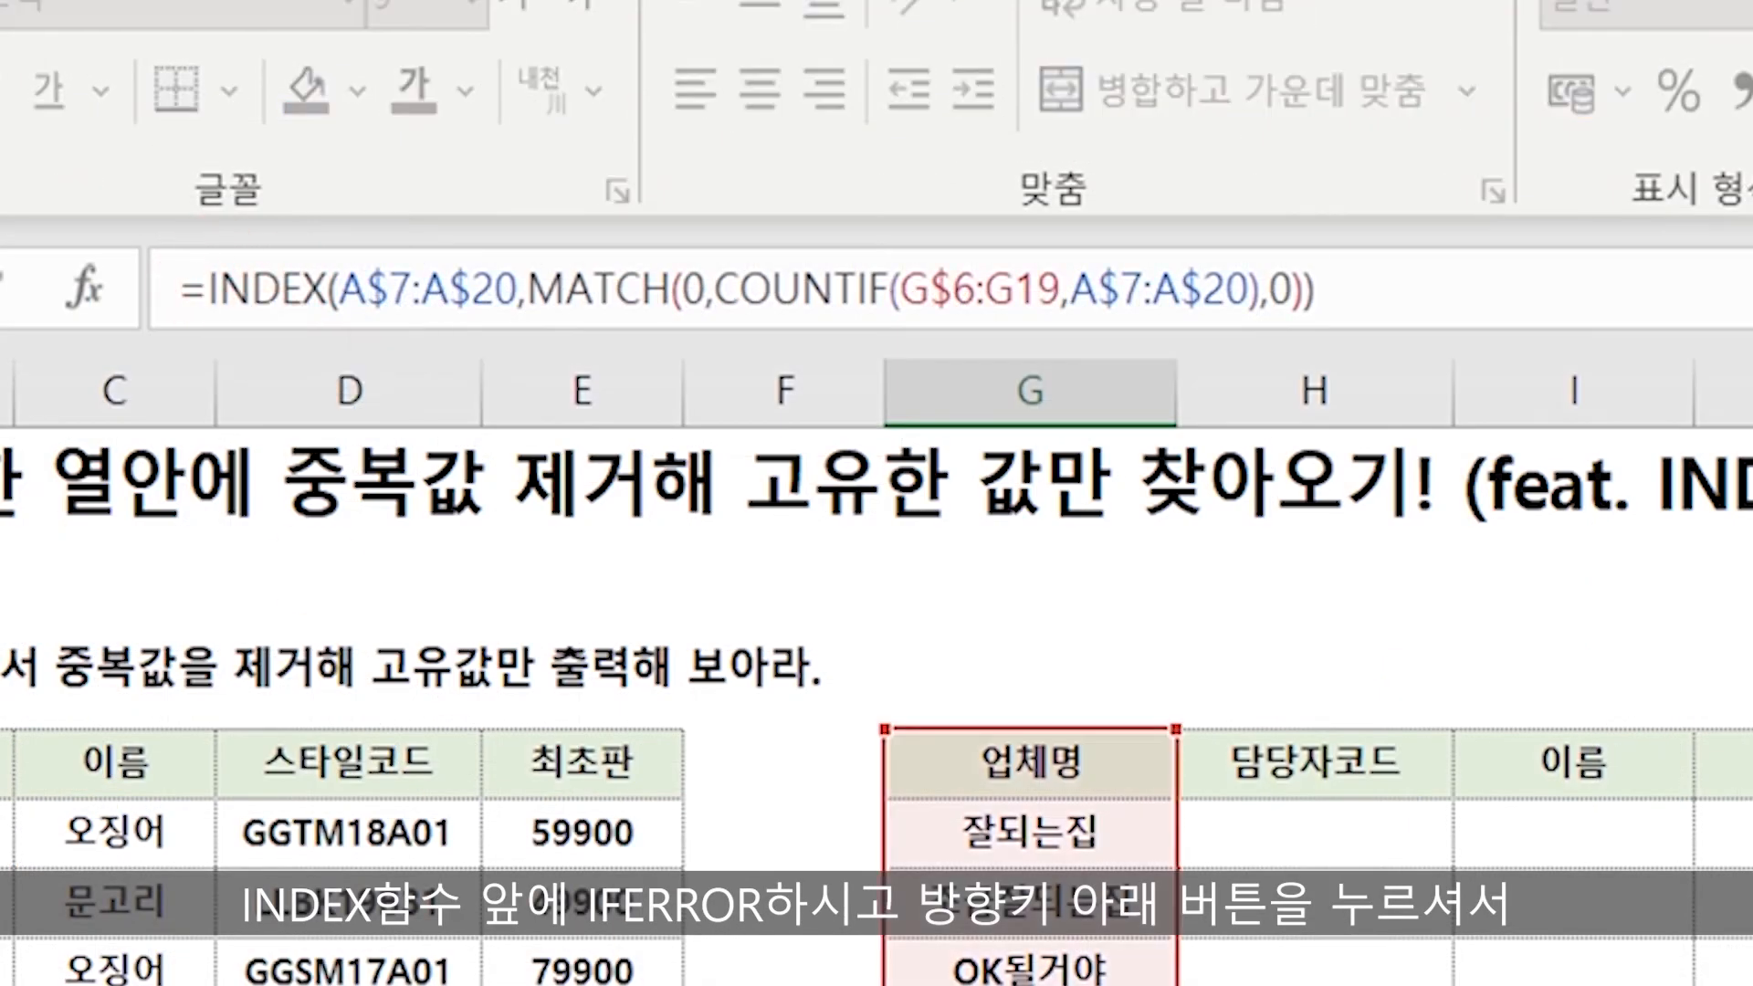
text(IFER)
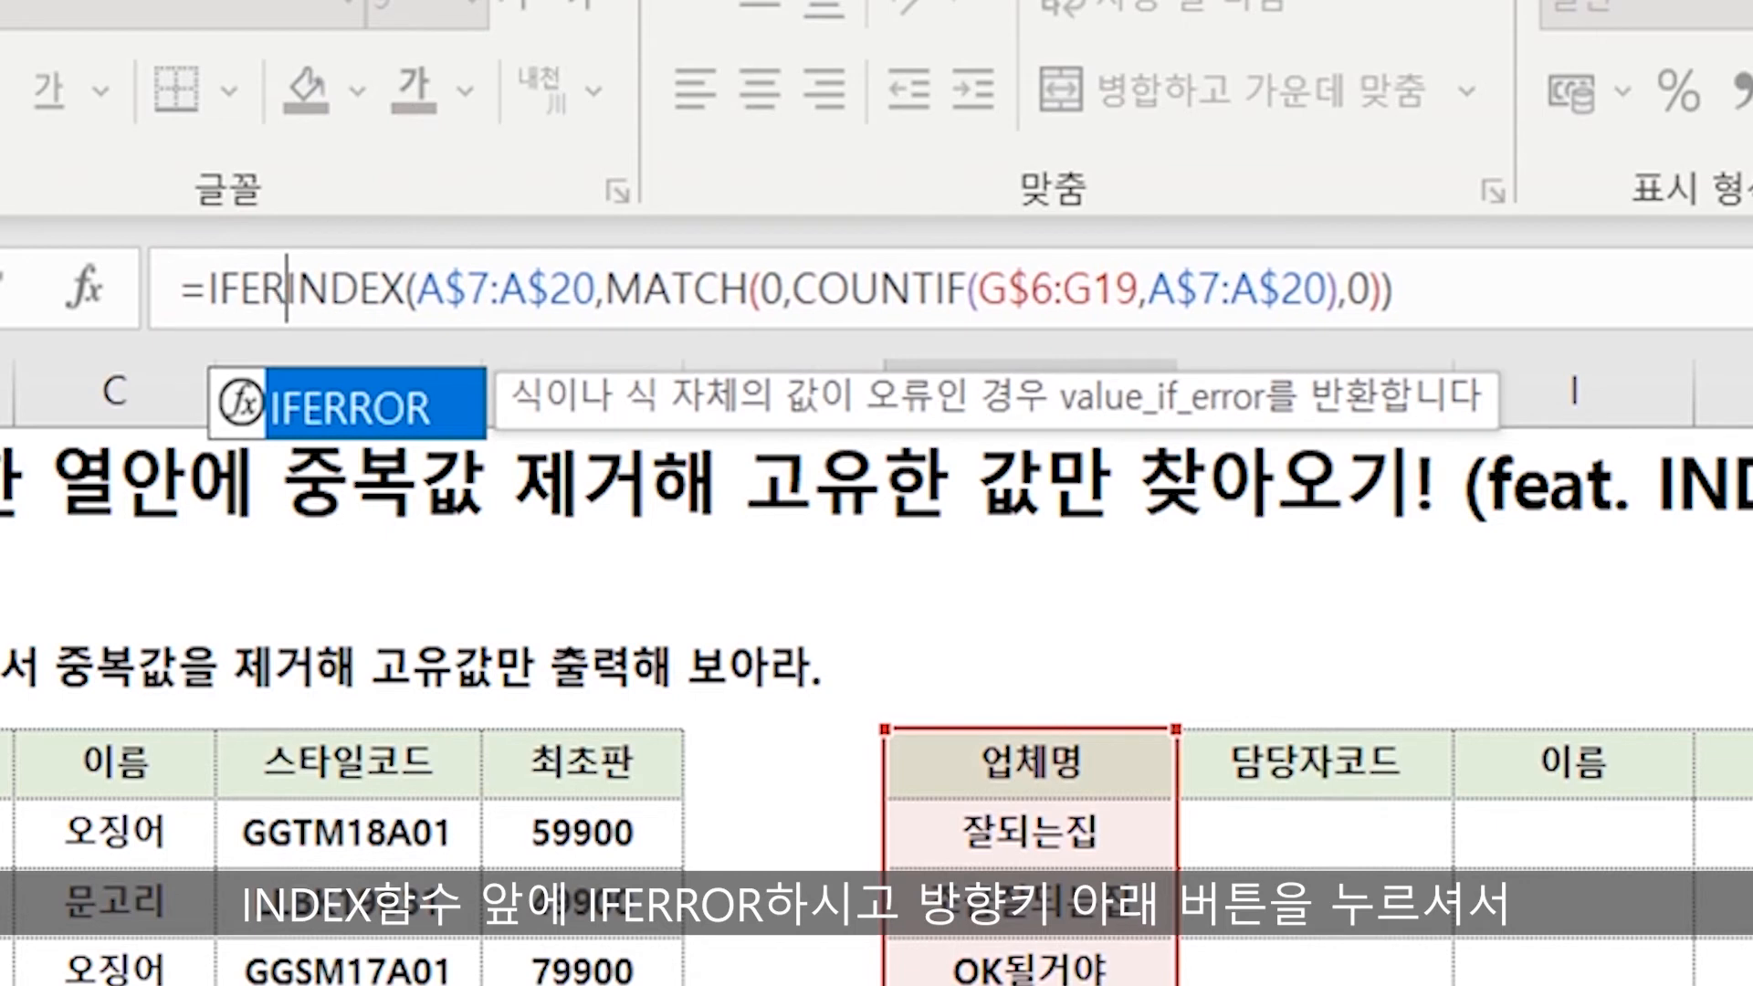
key(Tab)
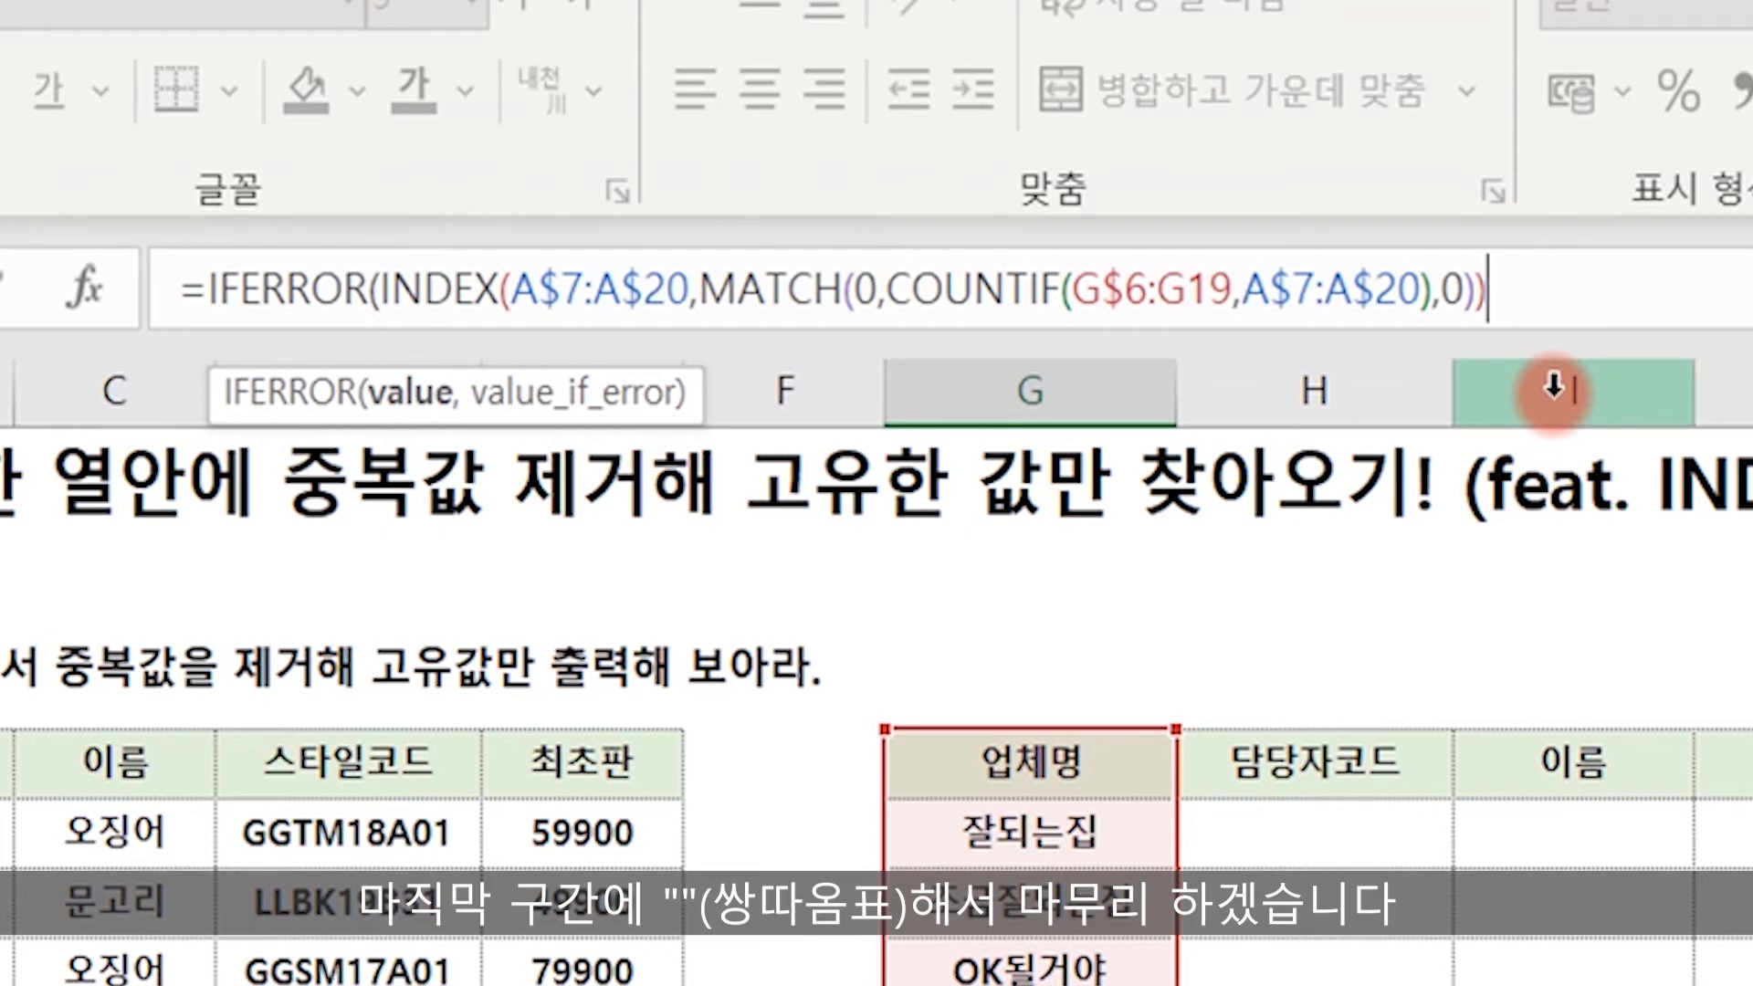
text(,)
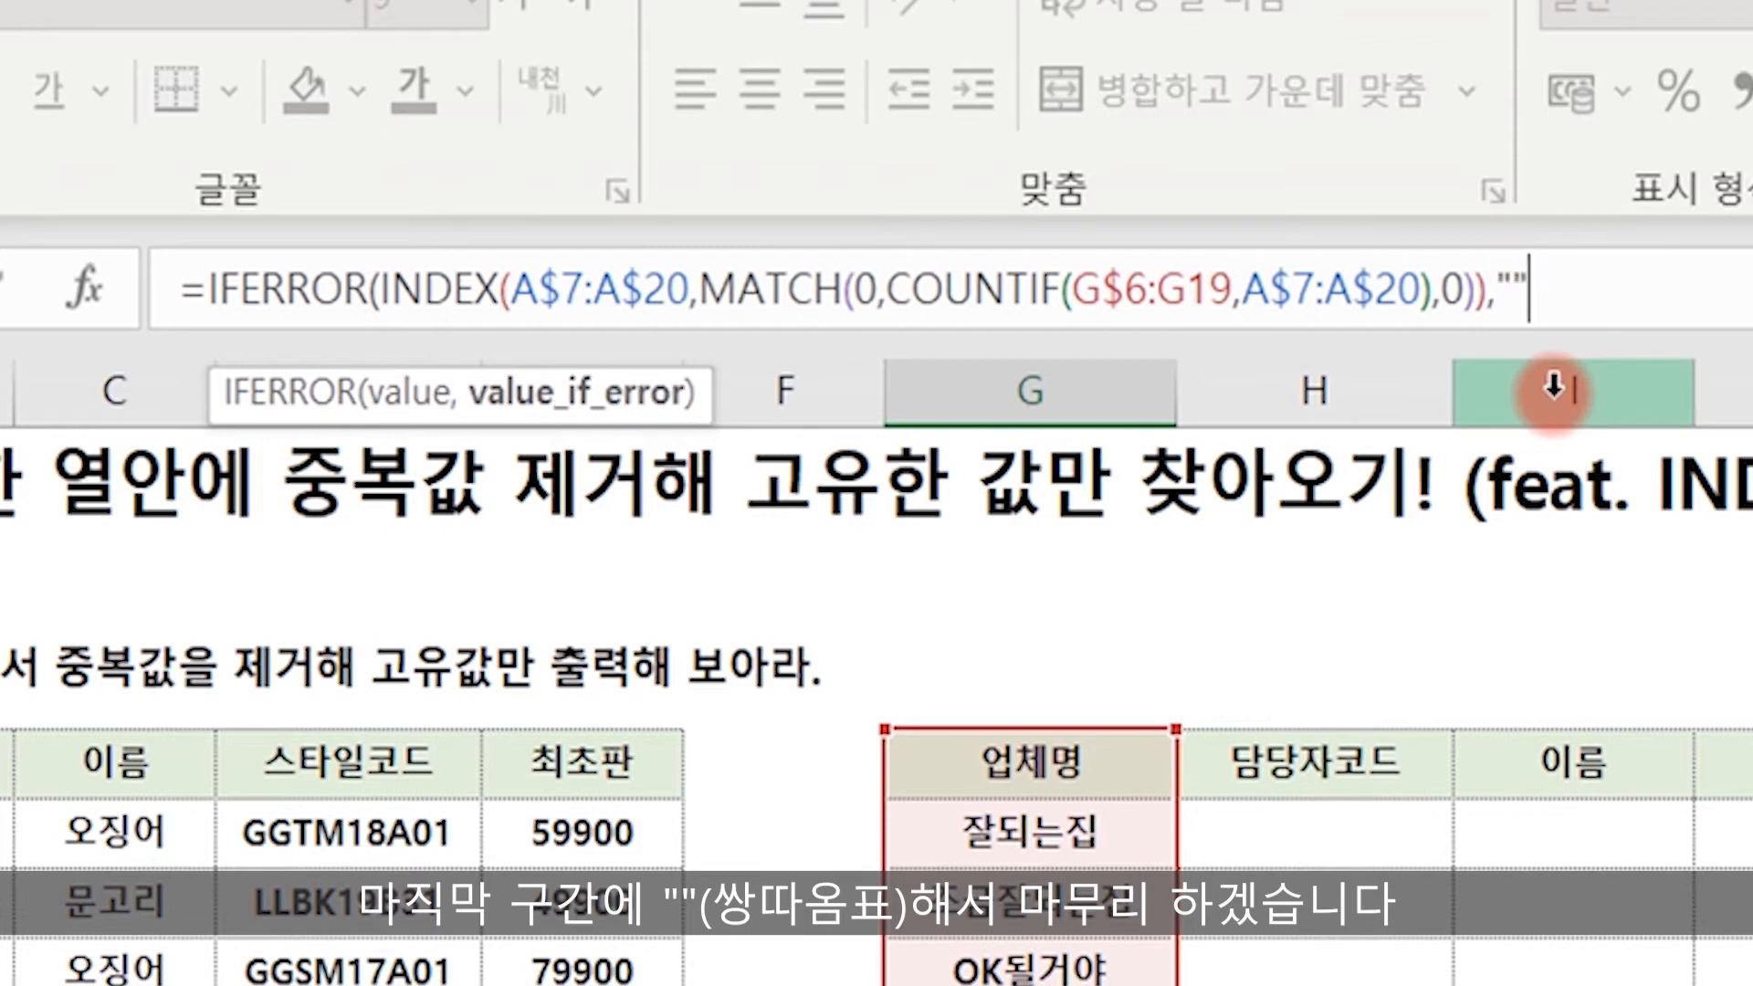
text(""))
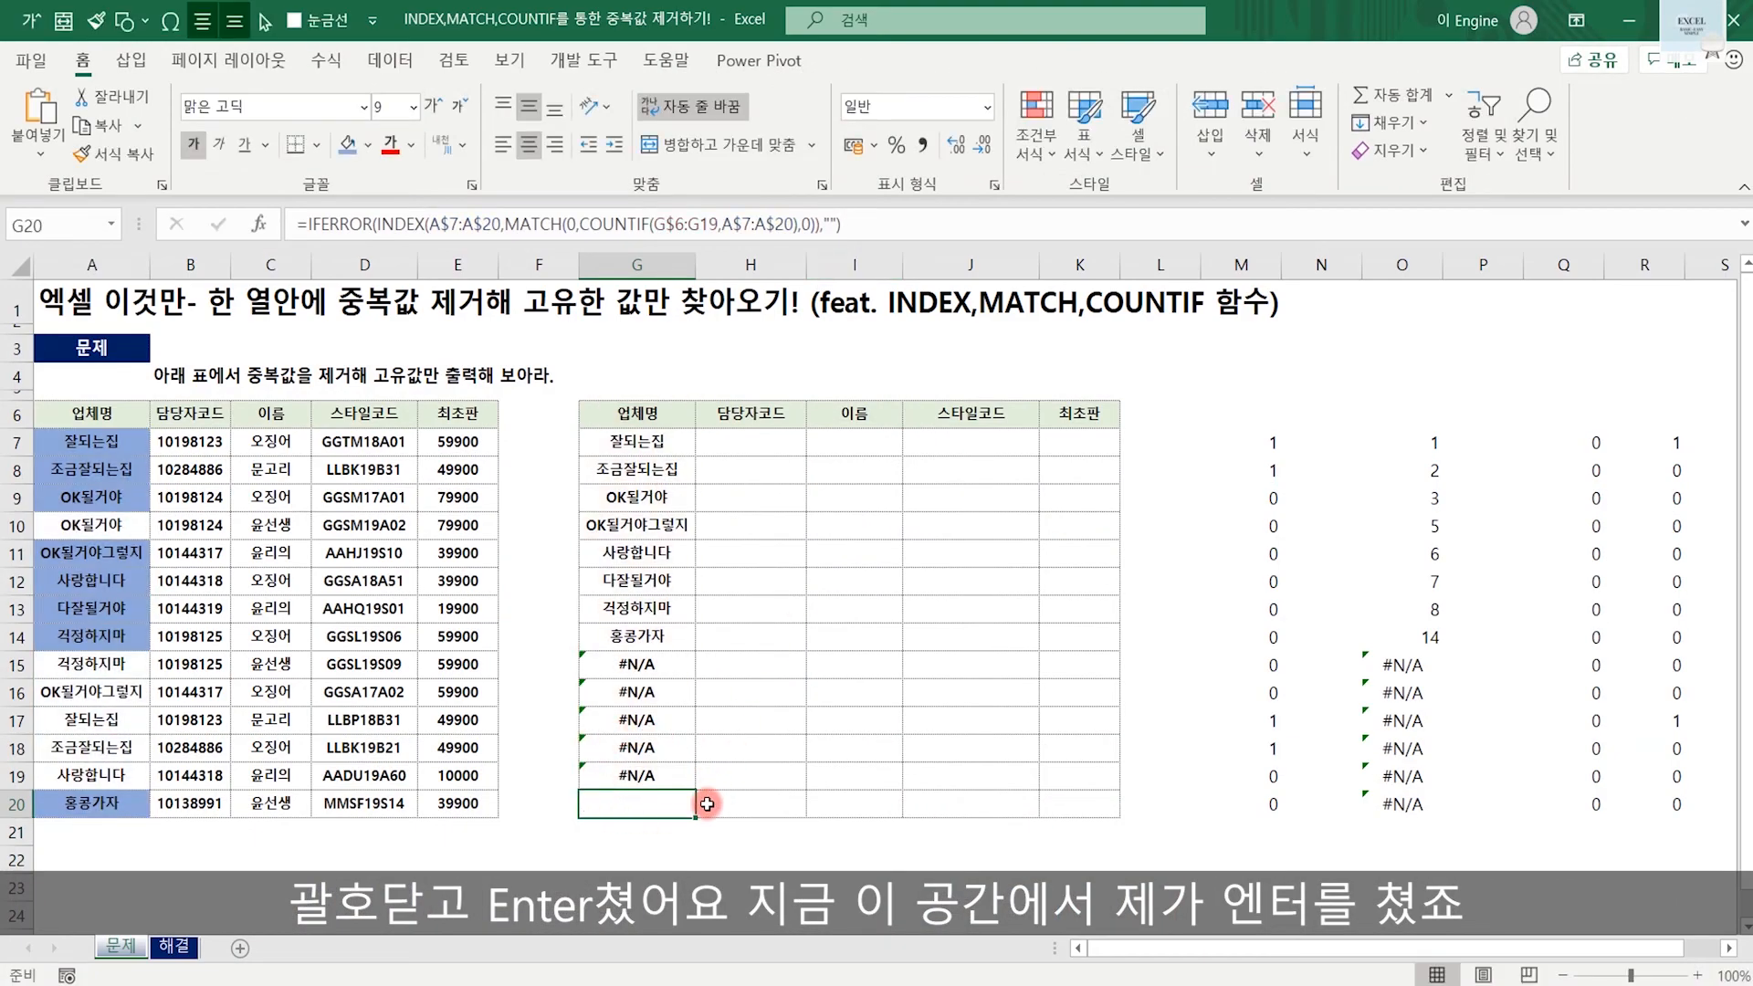
Fill the IFERROR formula from G20 up through G7, and extend it across the output table through column K.
drag(693, 817, 703, 430)
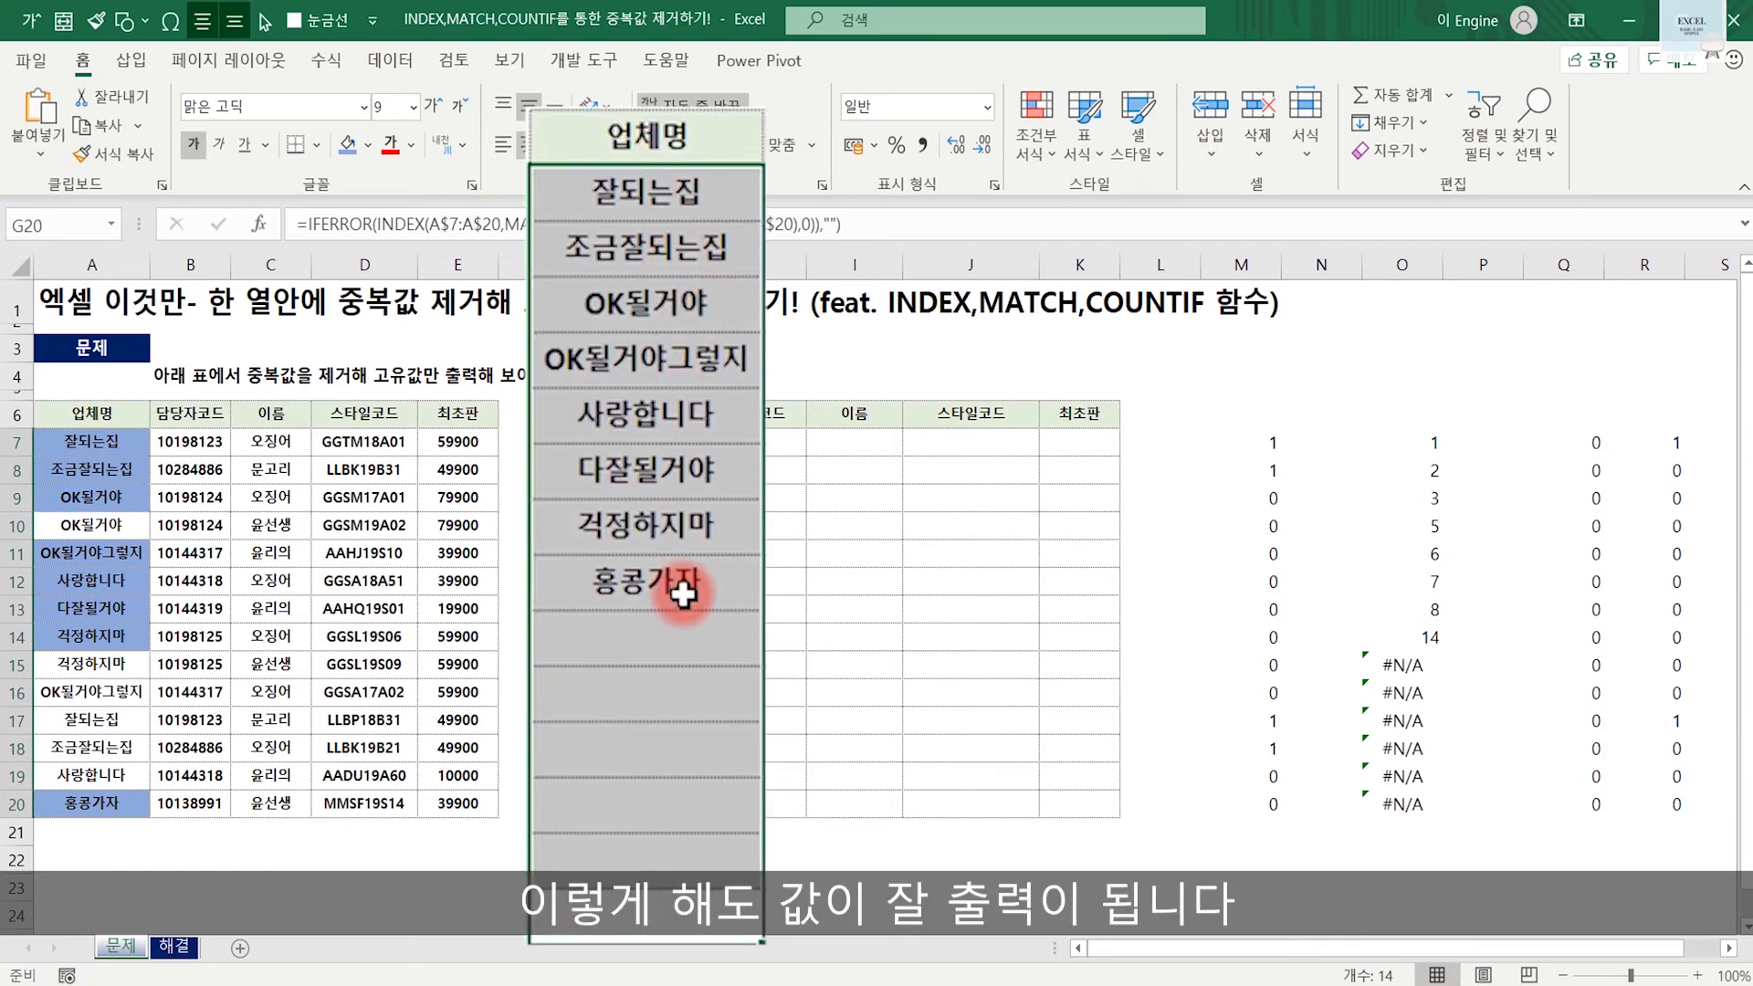
drag(695, 817, 1096, 828)
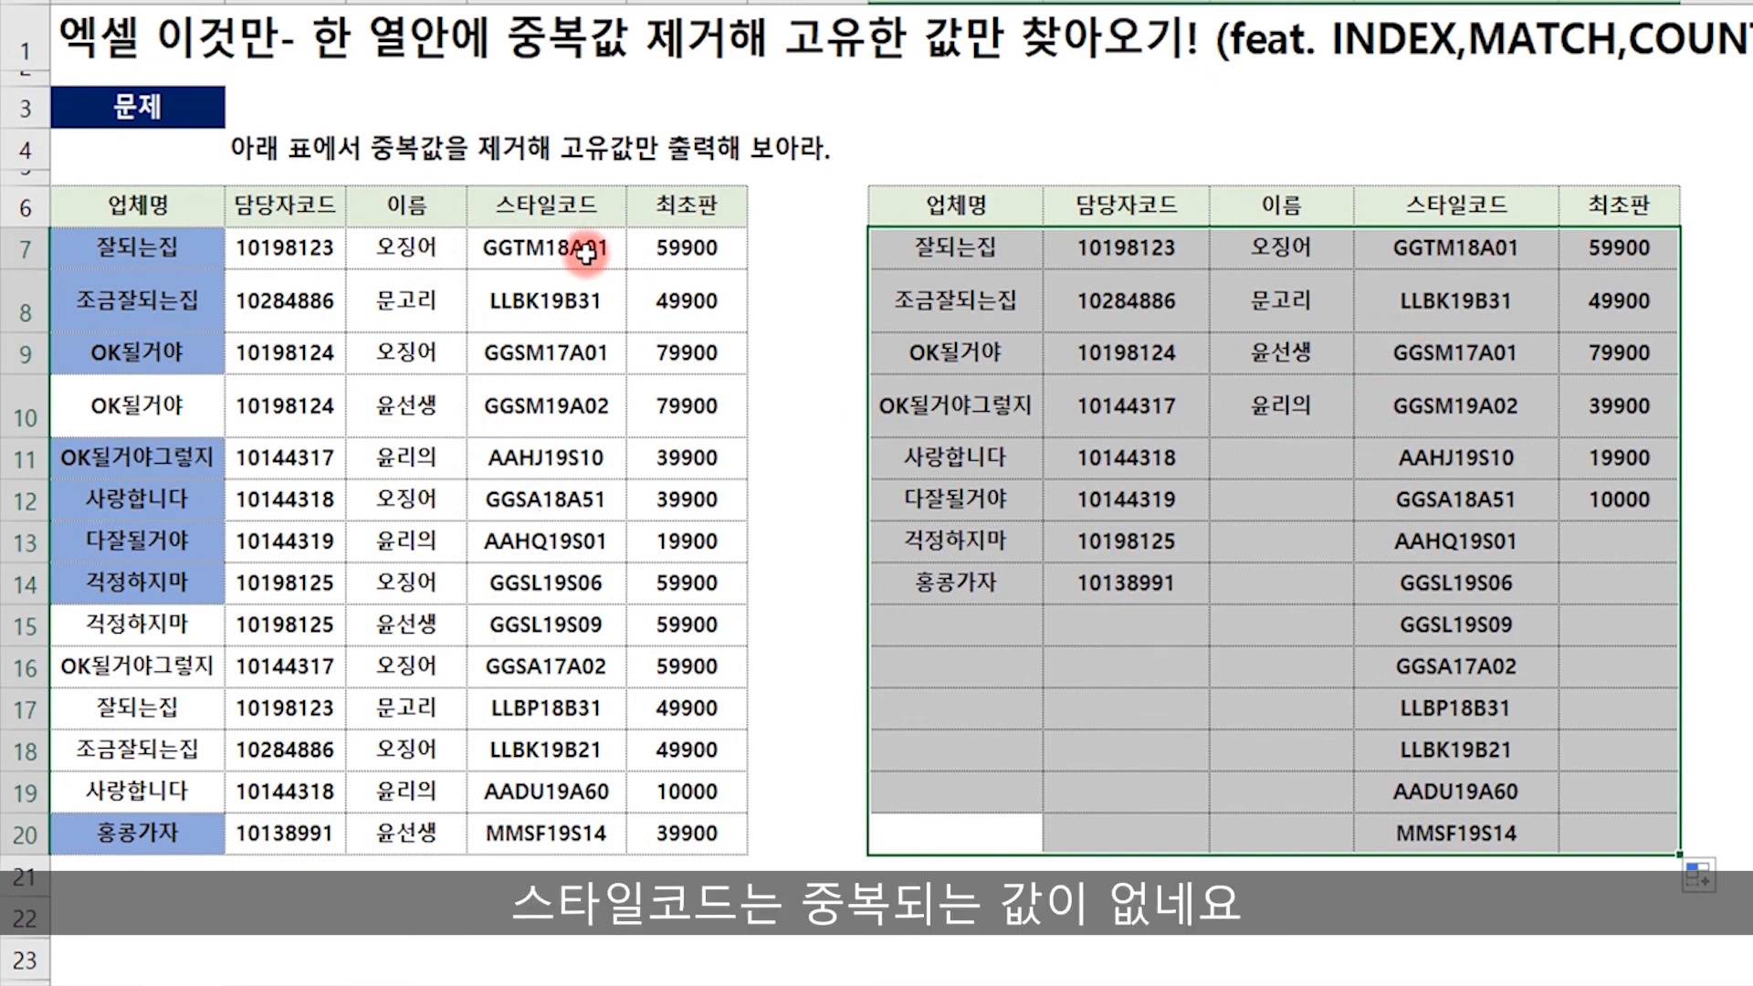
drag(1619, 247, 1643, 504)
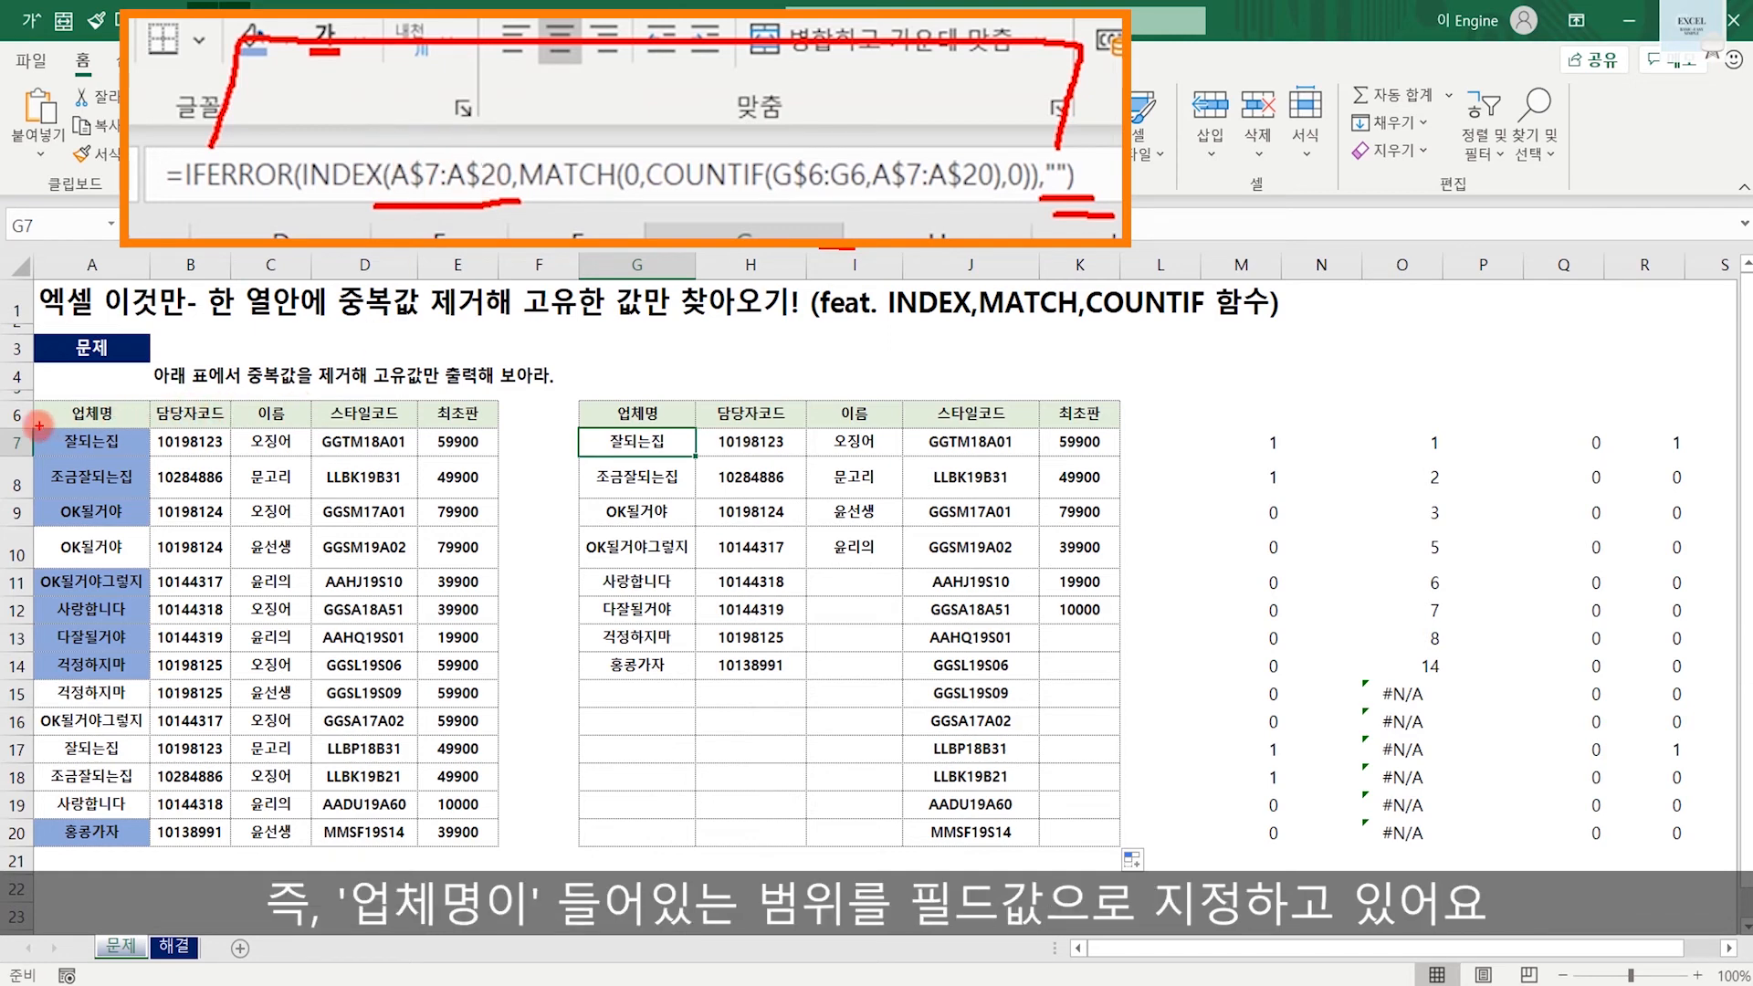
Draw a red box around A7:A20, arcs across the source headers to 최초판, and a check mark above MATCH's 0.
mouse_move(39, 426)
mouse_down()
mouse_move(161, 463)
mouse_move(162, 858)
mouse_up()
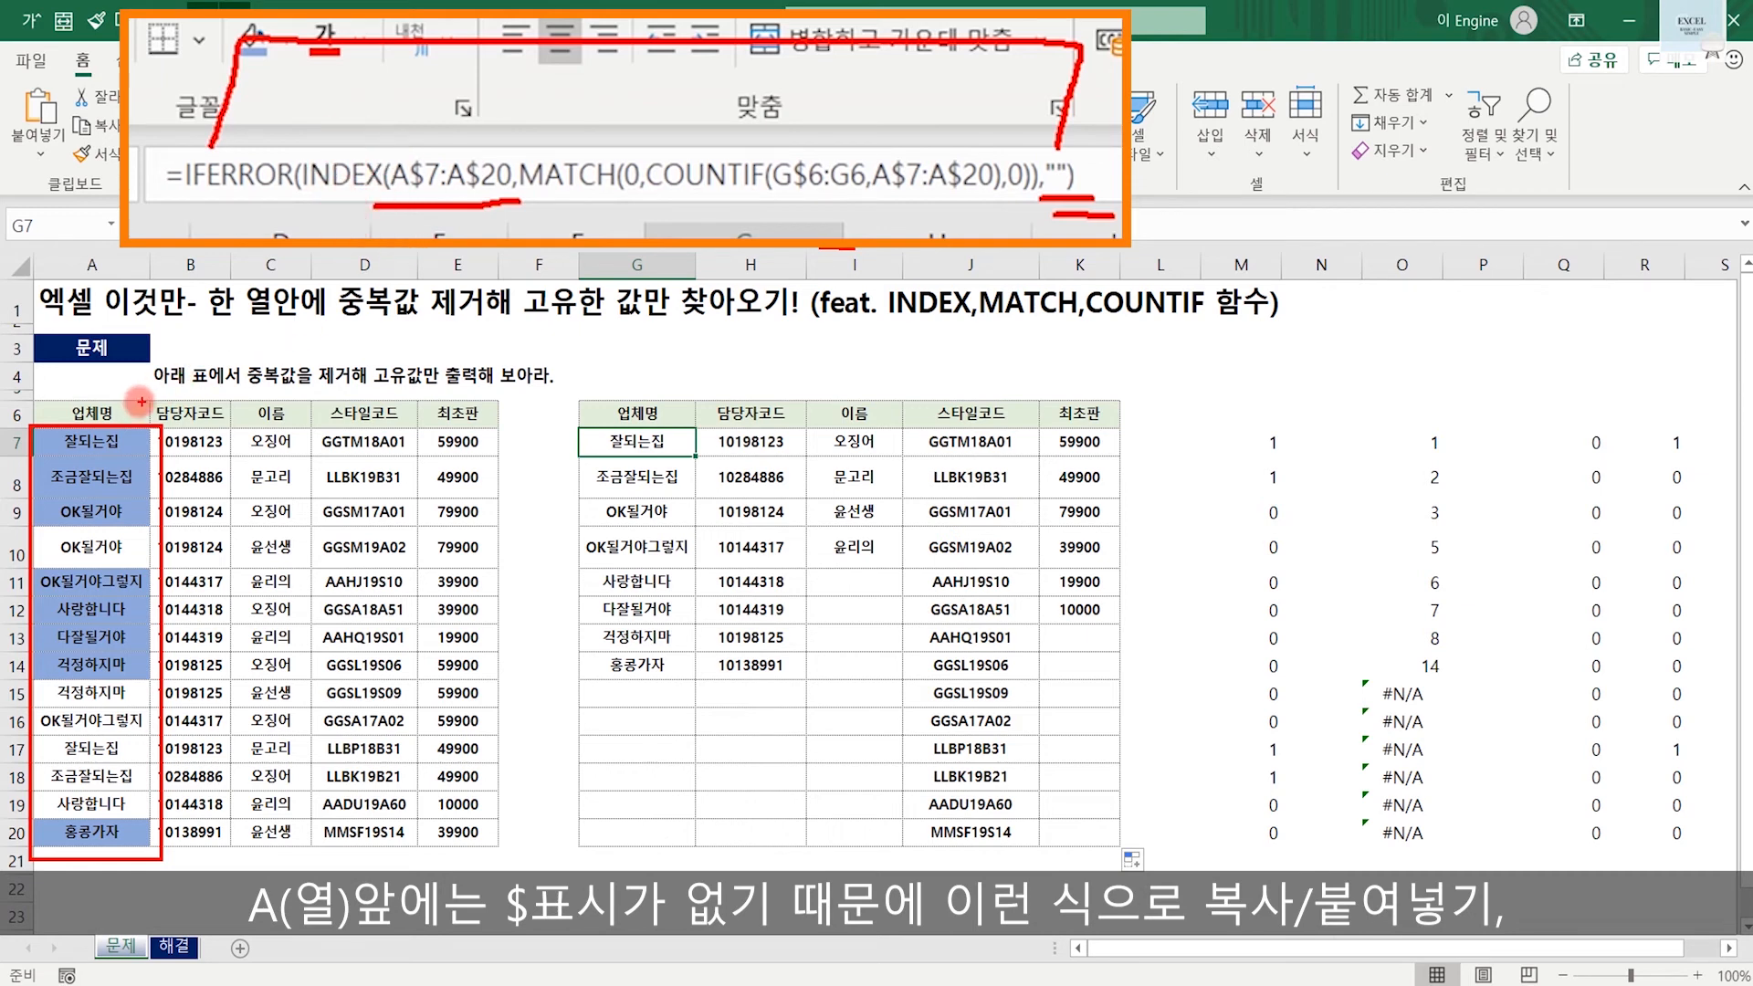
mouse_move(135, 401)
mouse_down()
mouse_move(178, 362)
mouse_move(202, 394)
mouse_move(365, 385)
mouse_move(442, 356)
mouse_move(480, 368)
mouse_up()
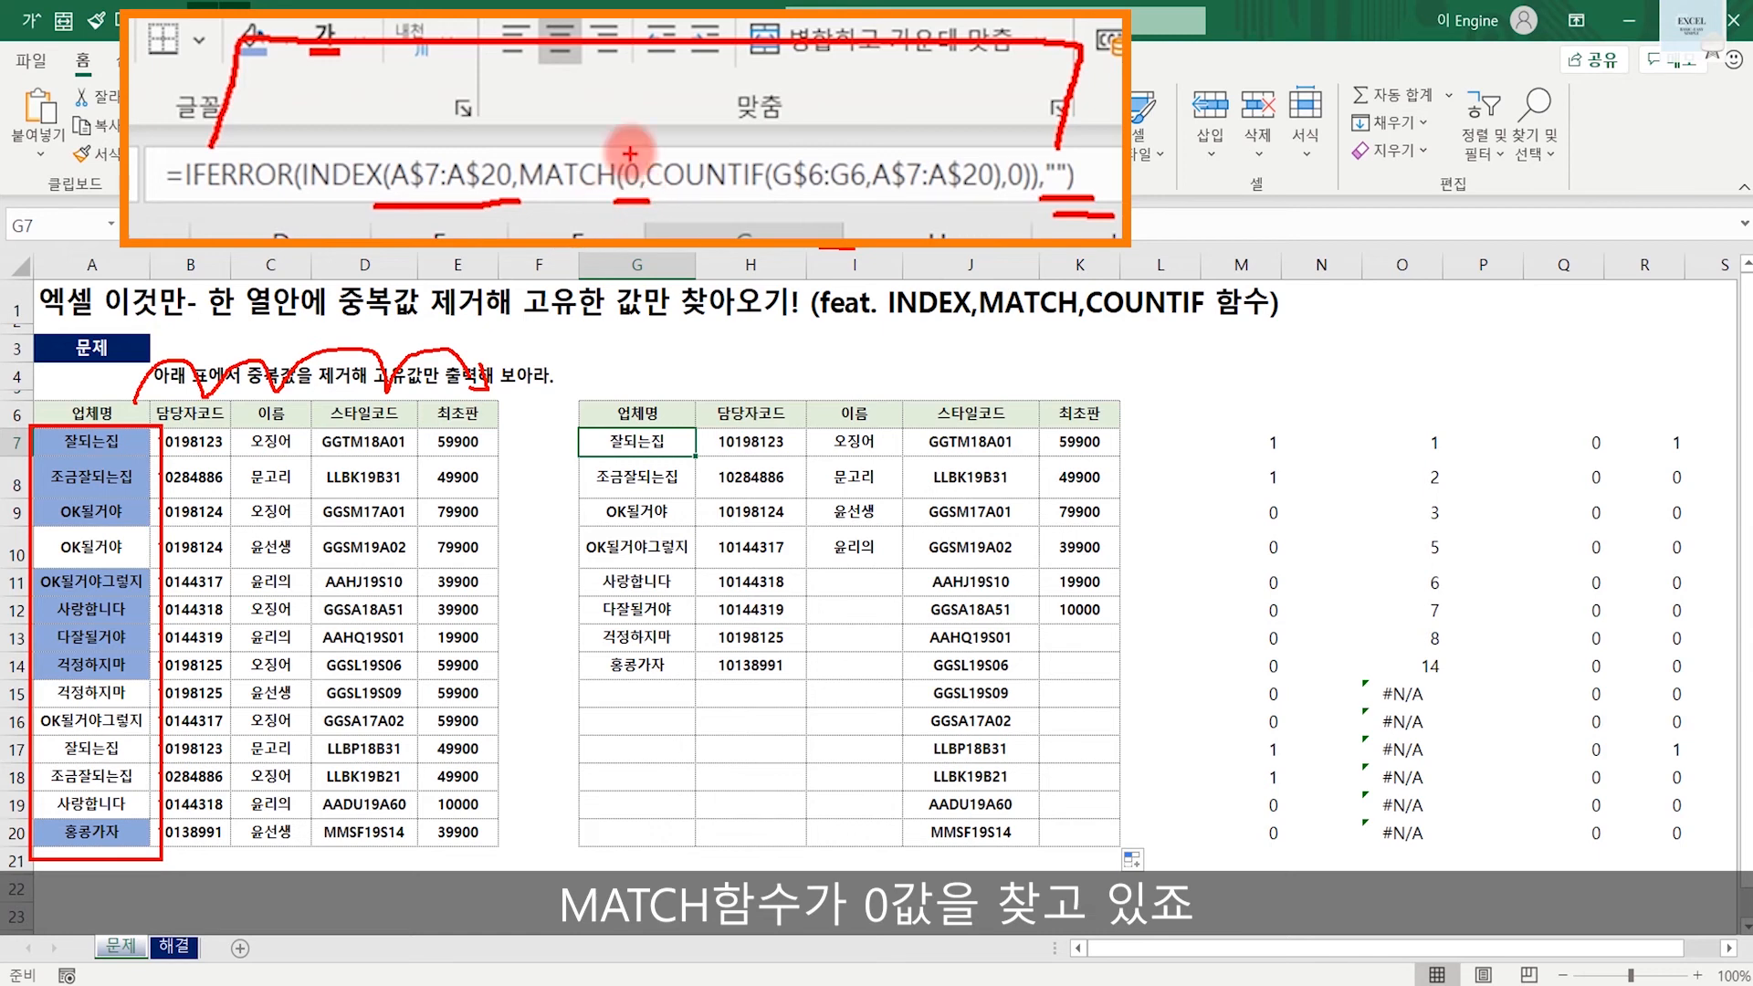
drag(627, 134, 641, 126)
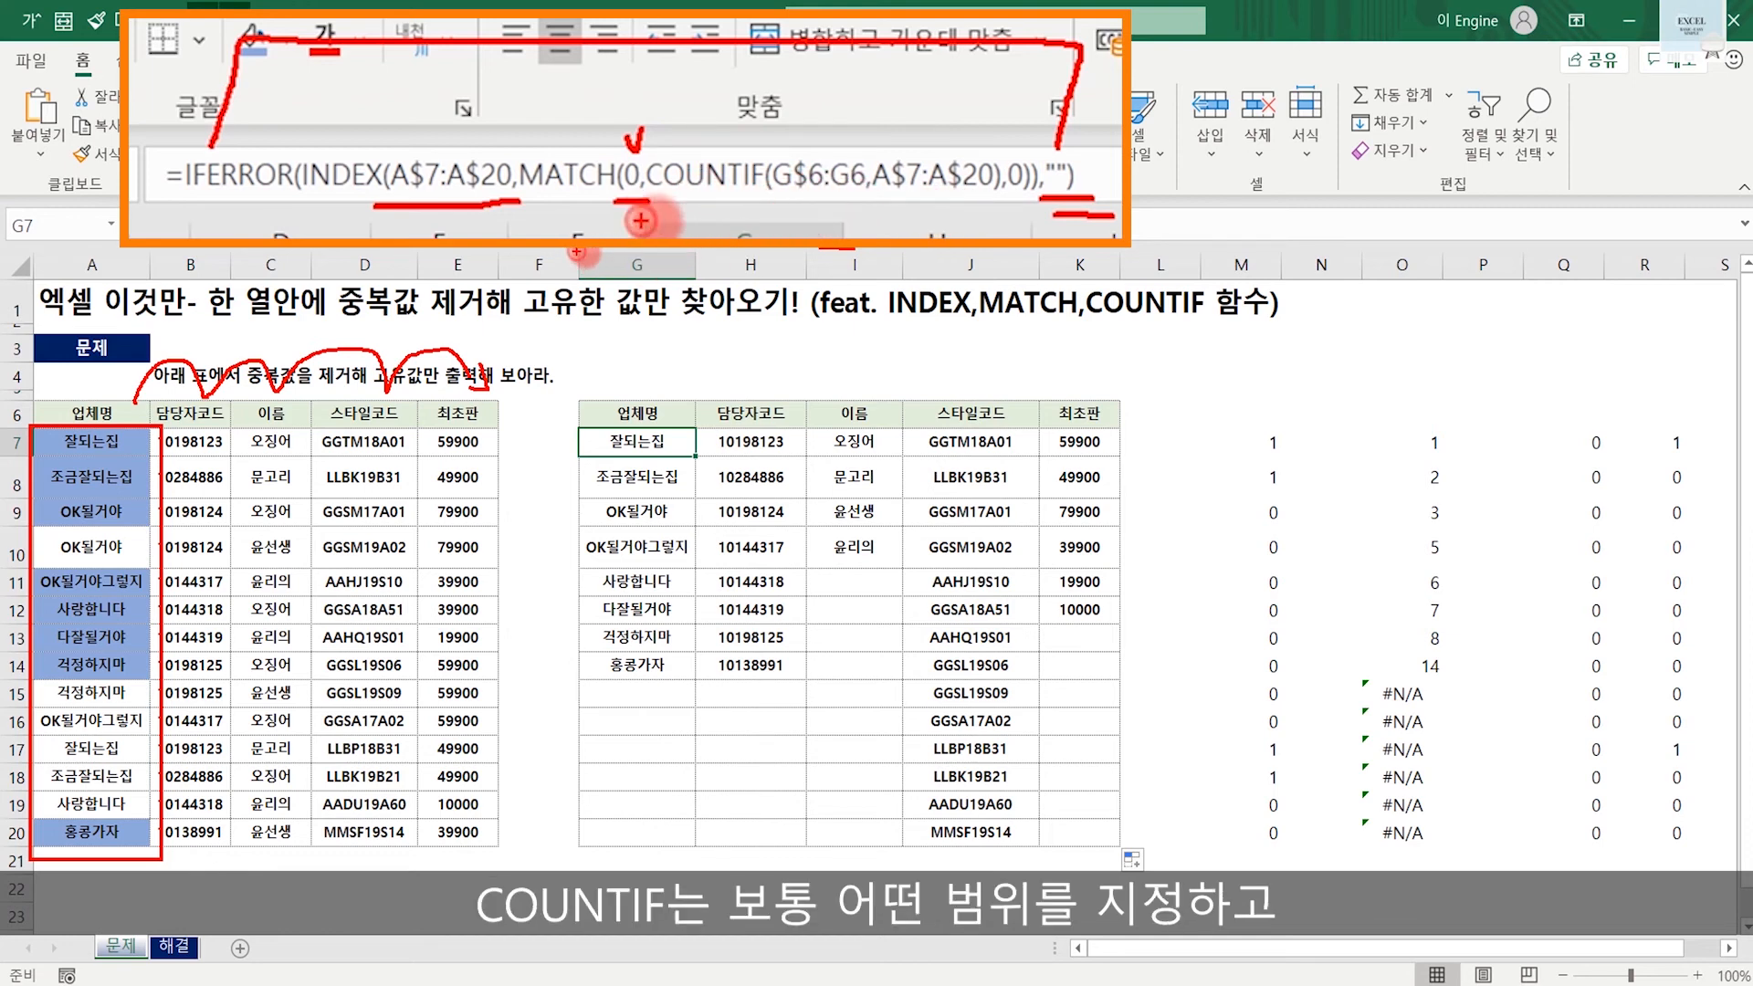
Draw a tall box over column G, divide it with horizontal lines as an example range, and circle a search value beside it.
mouse_move(578, 252)
mouse_down()
mouse_move(690, 680)
mouse_move(697, 881)
mouse_up()
drag(845, 291, 835, 315)
drag(591, 359, 698, 361)
drag(584, 427, 678, 445)
drag(555, 516, 716, 527)
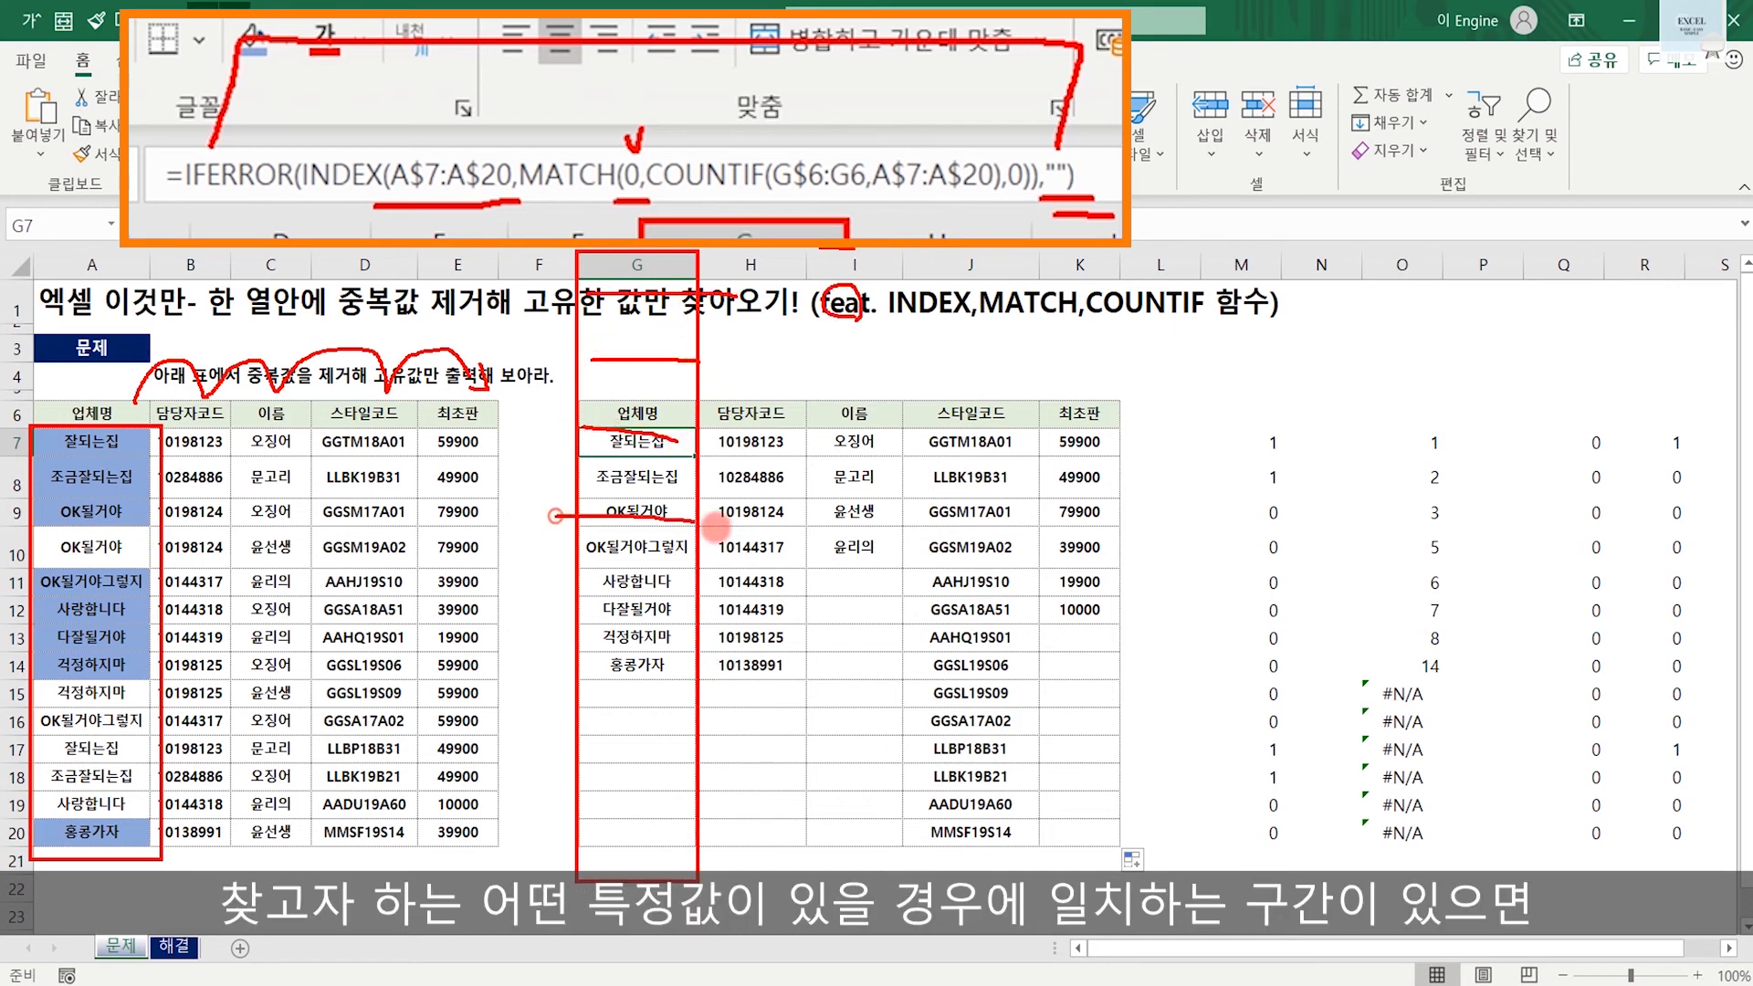
drag(575, 584, 710, 600)
drag(566, 654, 722, 669)
drag(535, 733, 653, 748)
drag(545, 796, 664, 798)
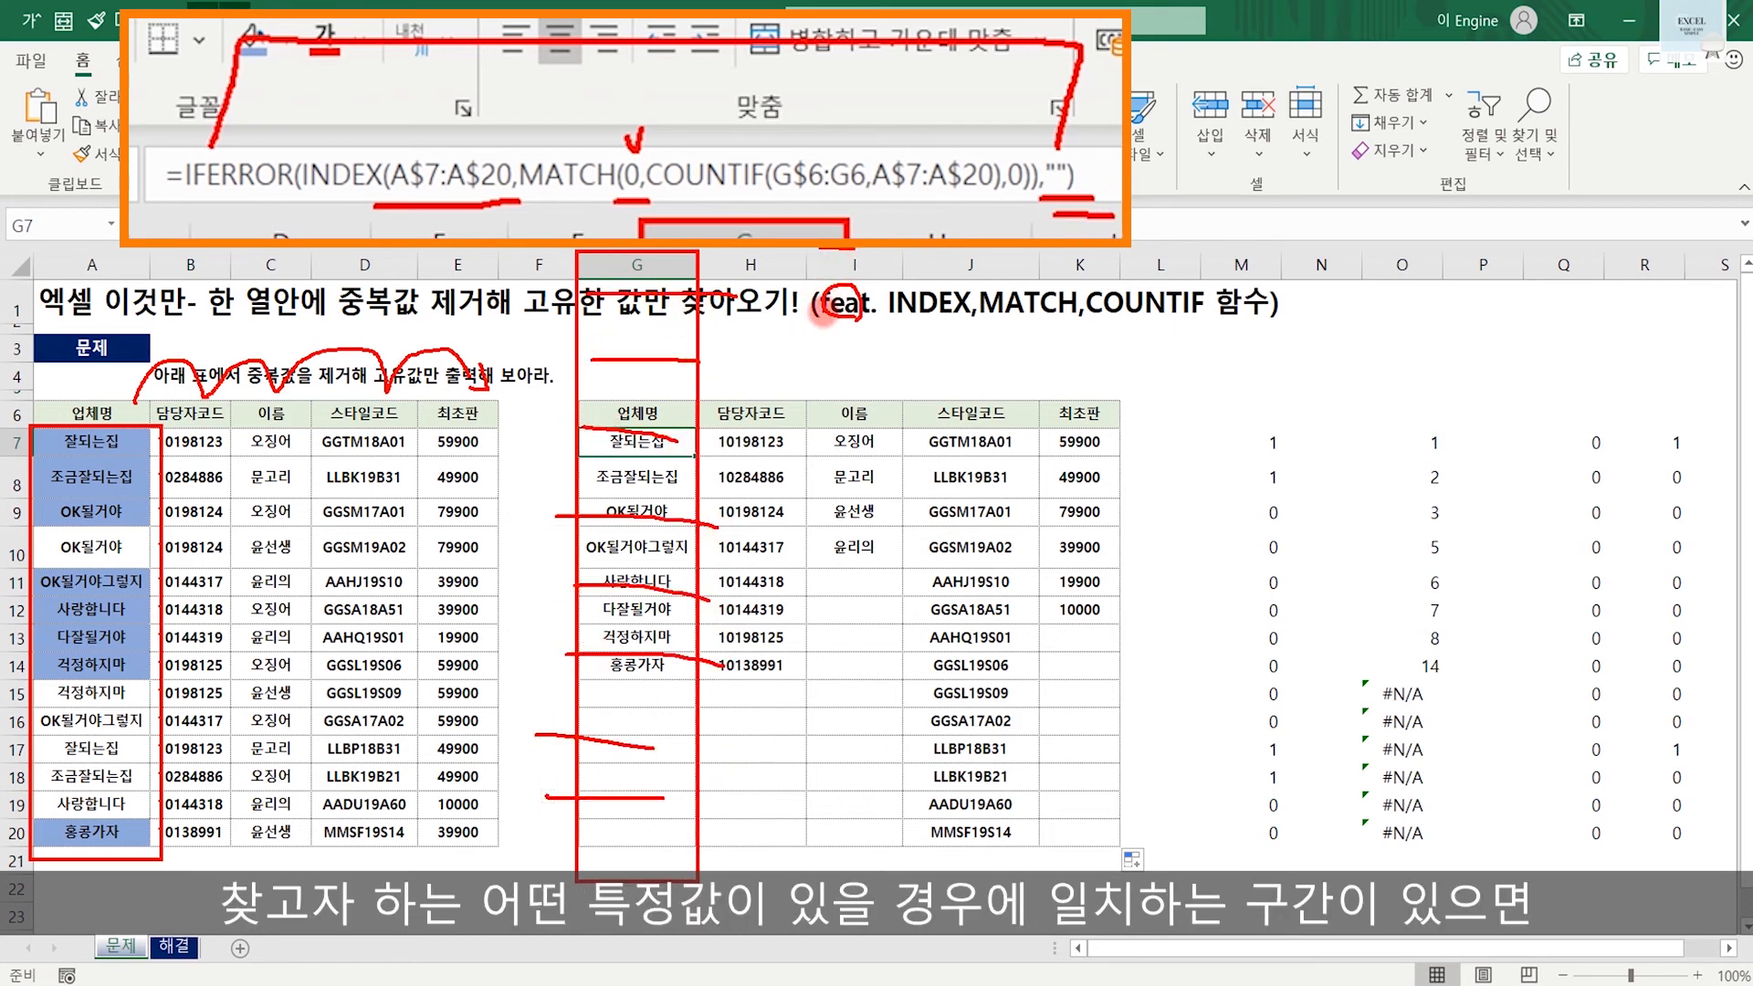
Draw an arrow from the circled search value to a small box in the example range, and write a boxed 1 and a 2.
drag(836, 306, 694, 315)
drag(693, 315, 727, 345)
mouse_move(680, 335)
mouse_down()
mouse_move(639, 330)
mouse_move(671, 314)
mouse_up()
mouse_move(892, 306)
mouse_down()
mouse_move(944, 305)
mouse_move(1004, 376)
mouse_move(1037, 369)
mouse_up()
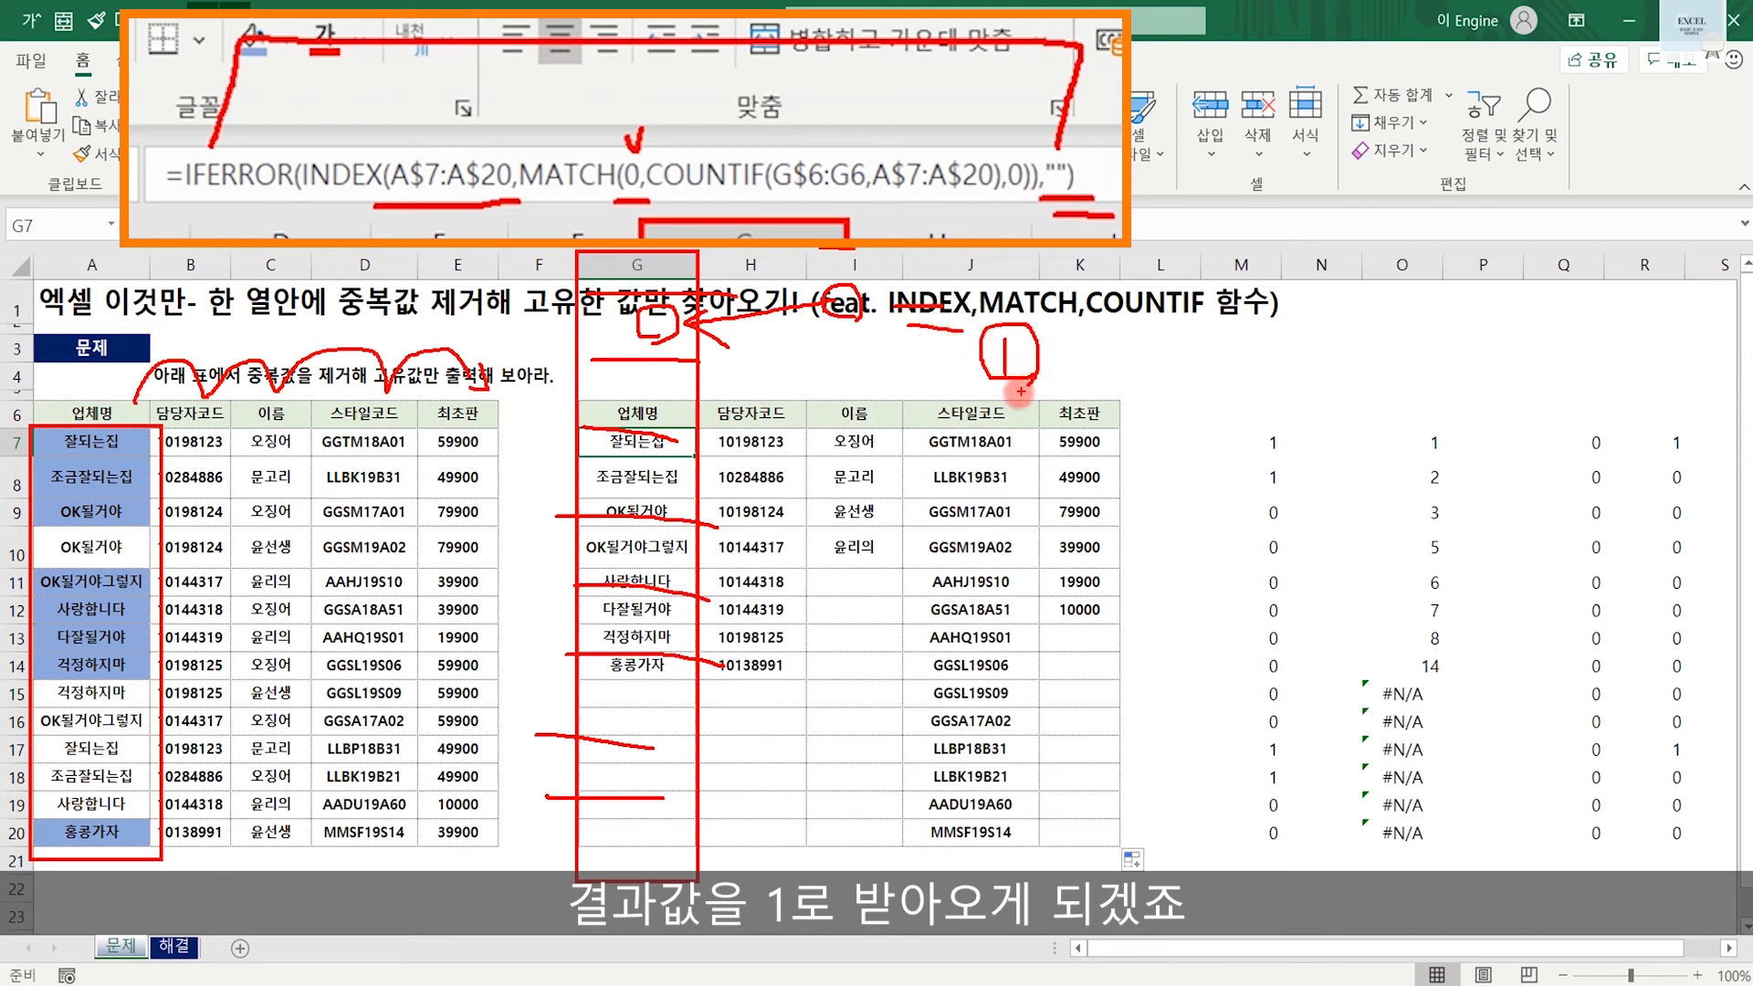
drag(869, 360, 924, 376)
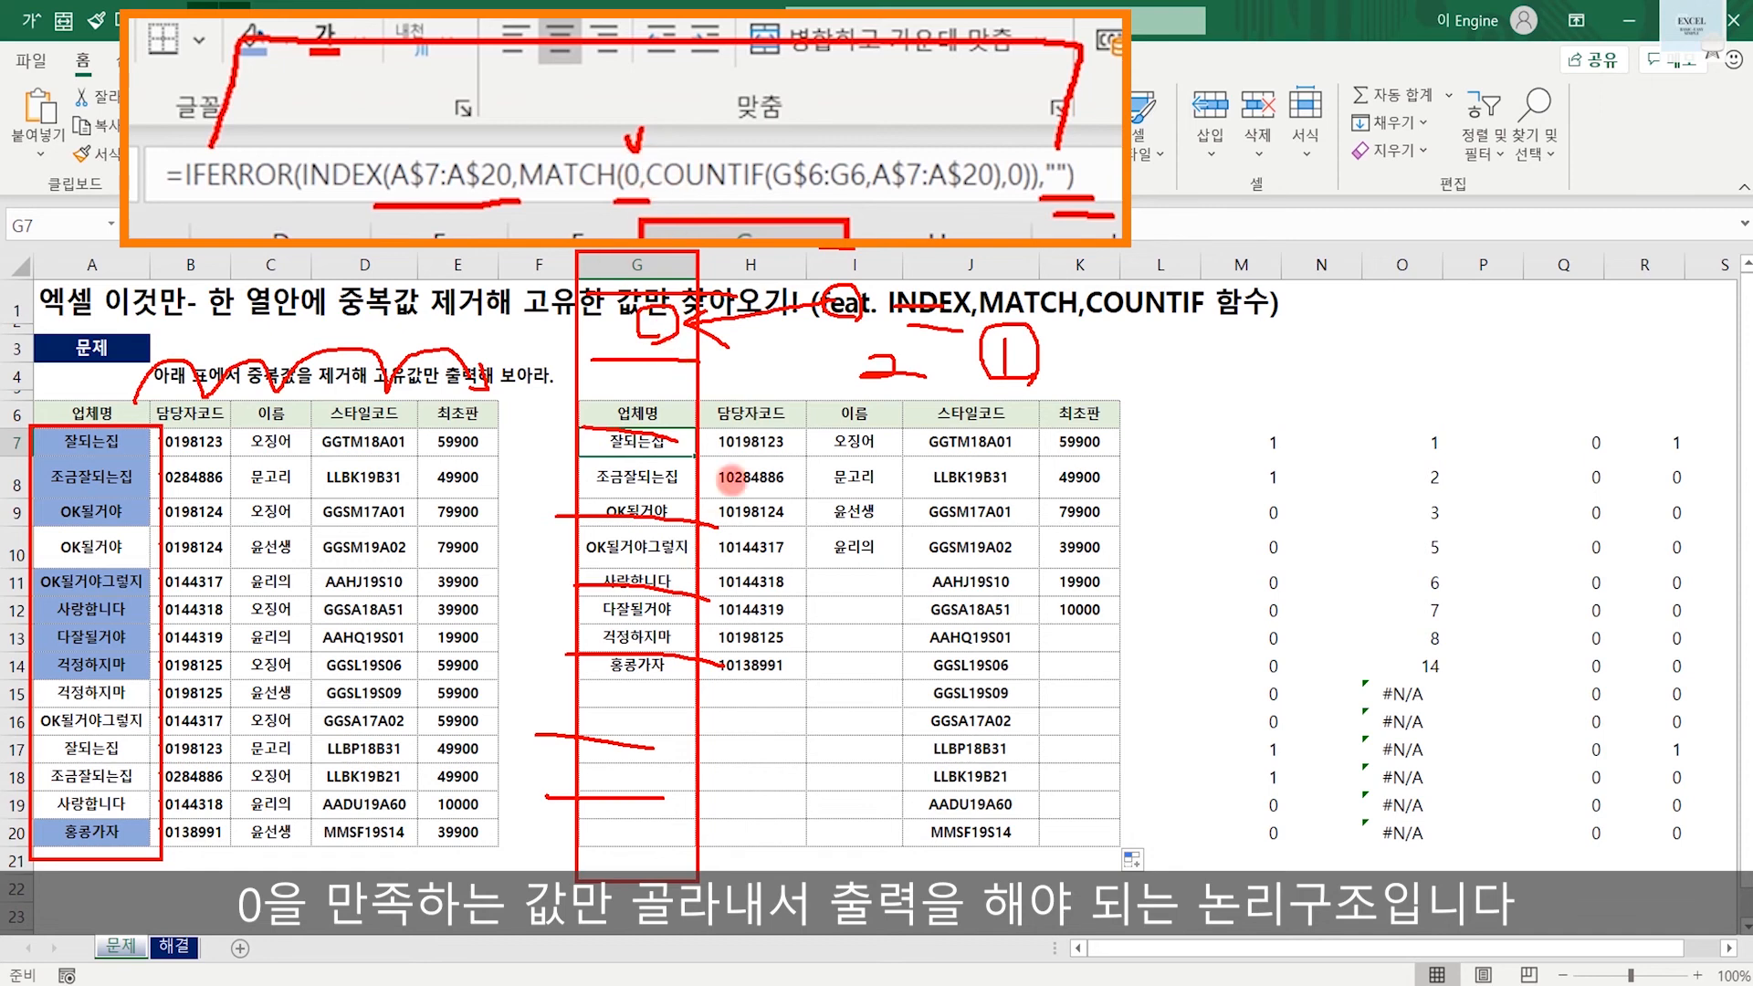
drag(798, 363, 828, 341)
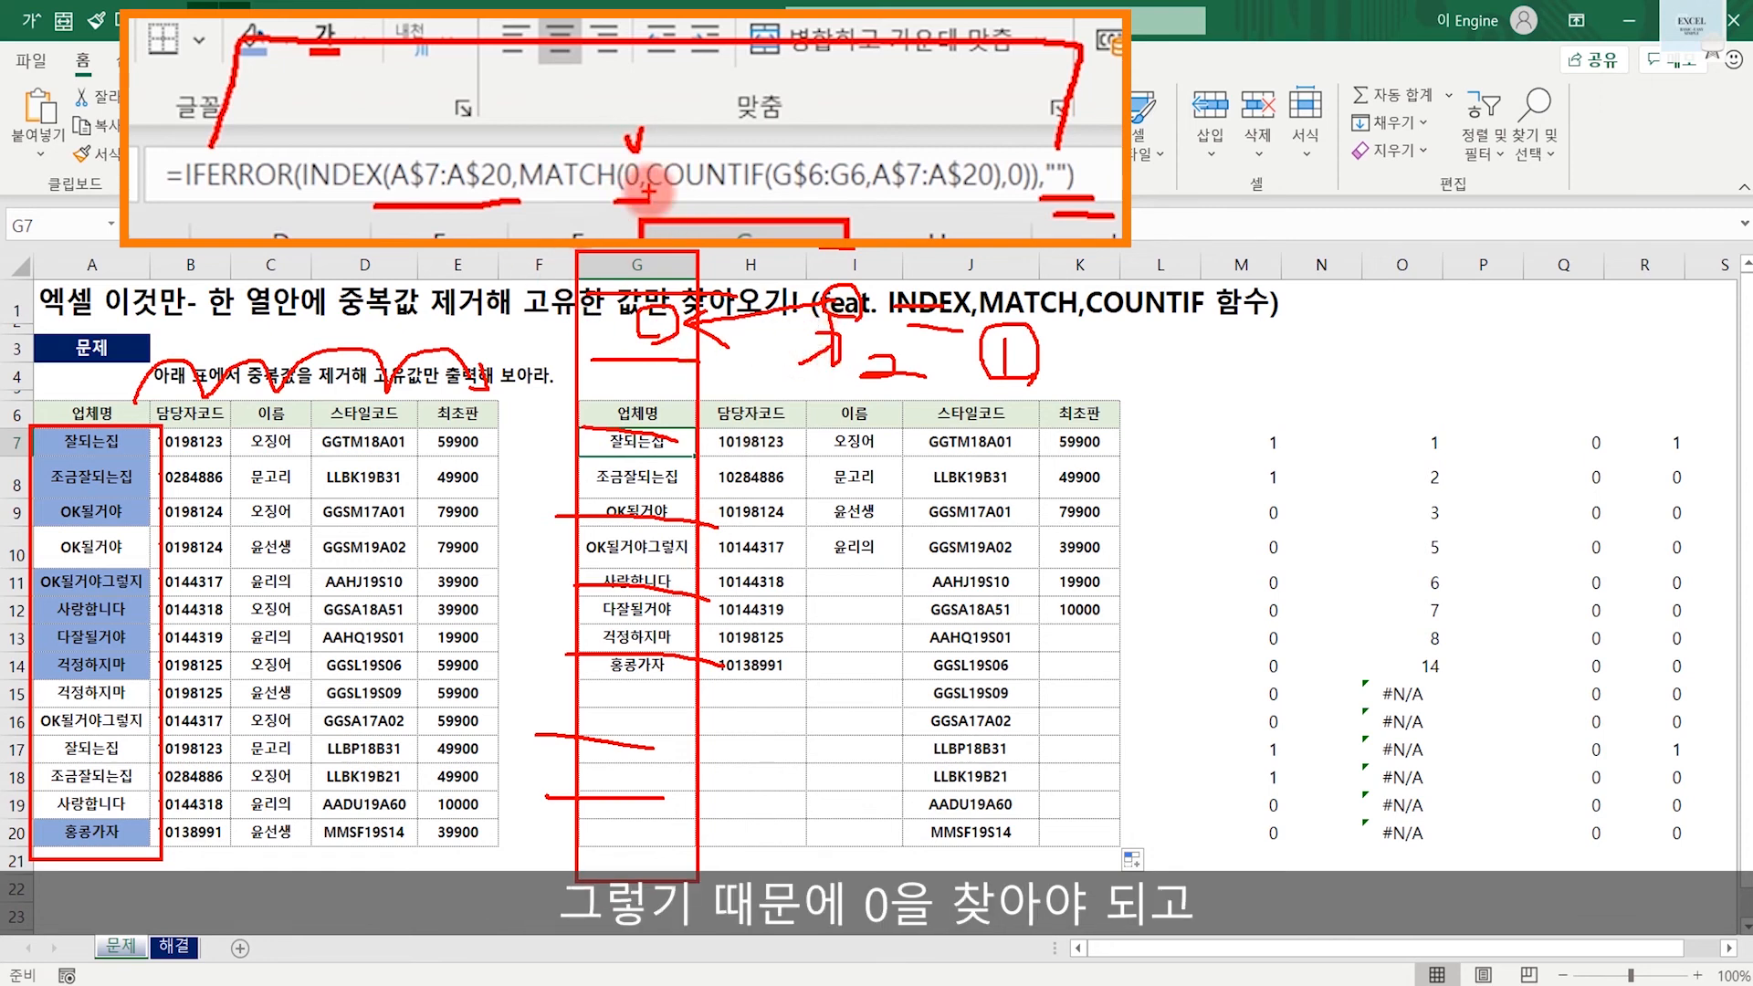
Clear the drawings, select the header cell G6, and draw a red box around 업체명.
key(Escape)
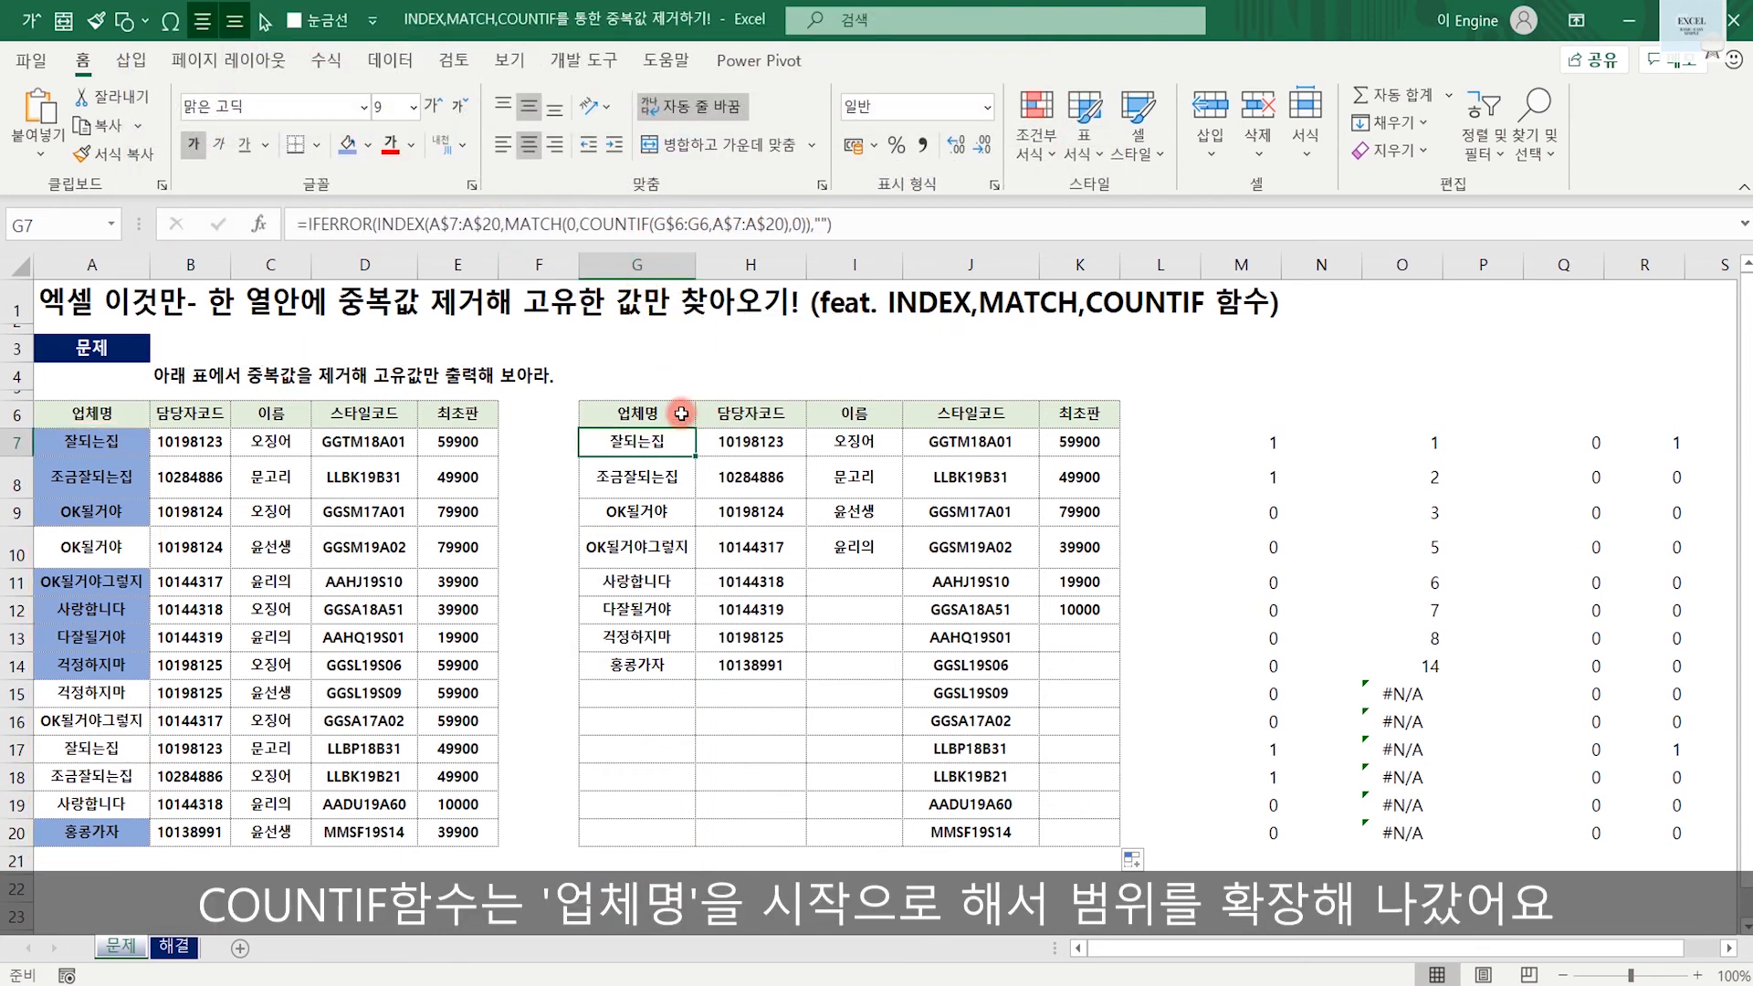
click(677, 414)
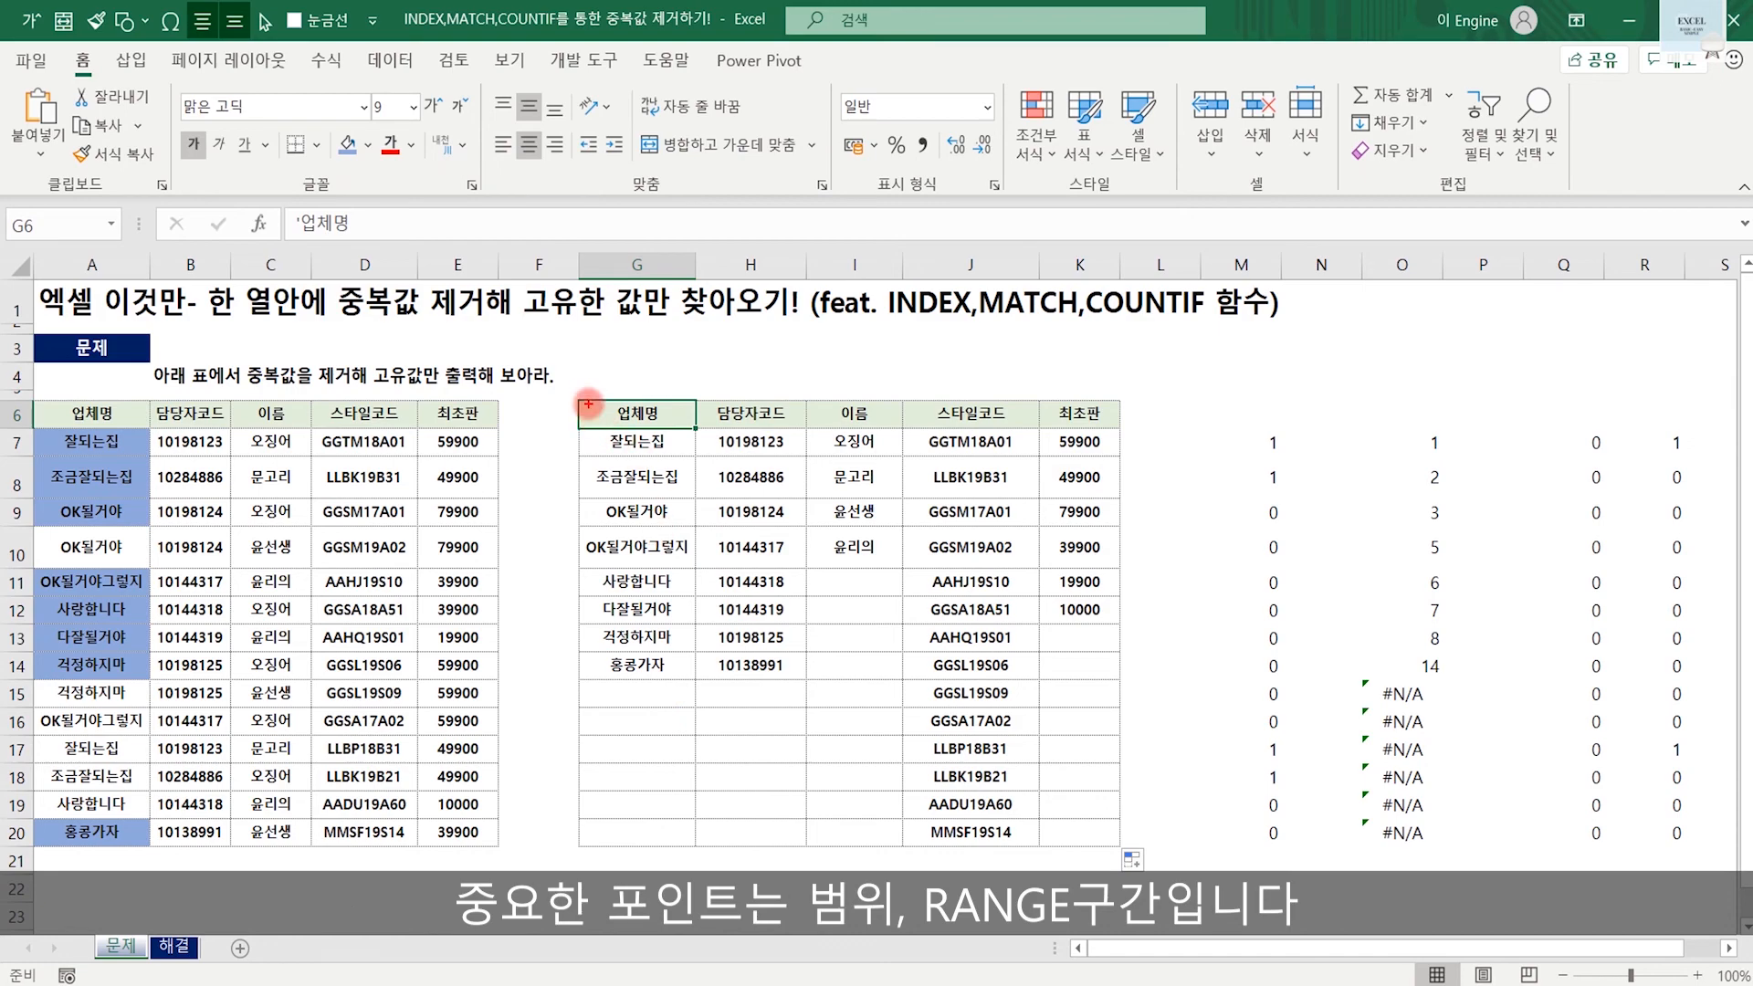
mouse_move(571, 388)
mouse_down()
mouse_move(606, 432)
mouse_move(705, 432)
mouse_up()
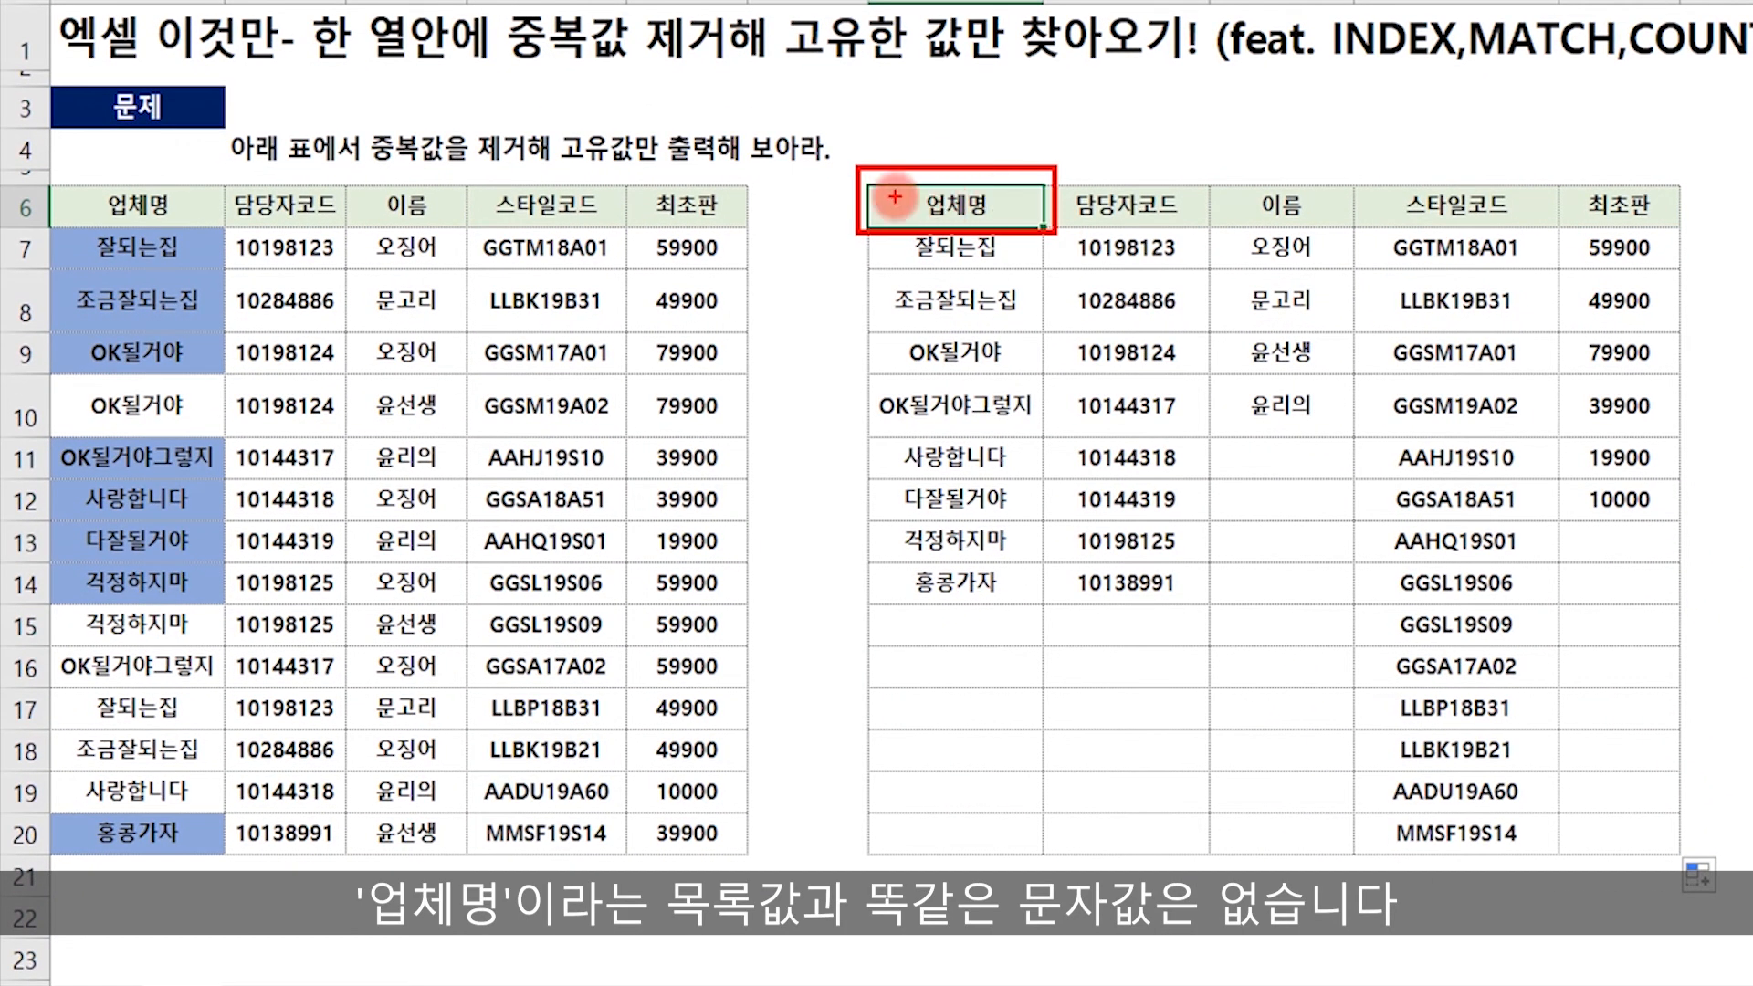
Draw a check mark in the output header 업체명, two red boxes around A7:A20, and a stroke beside the first entry 잘되는집.
drag(897, 191, 918, 175)
mouse_move(43, 230)
mouse_down()
mouse_move(239, 411)
mouse_move(228, 867)
mouse_up()
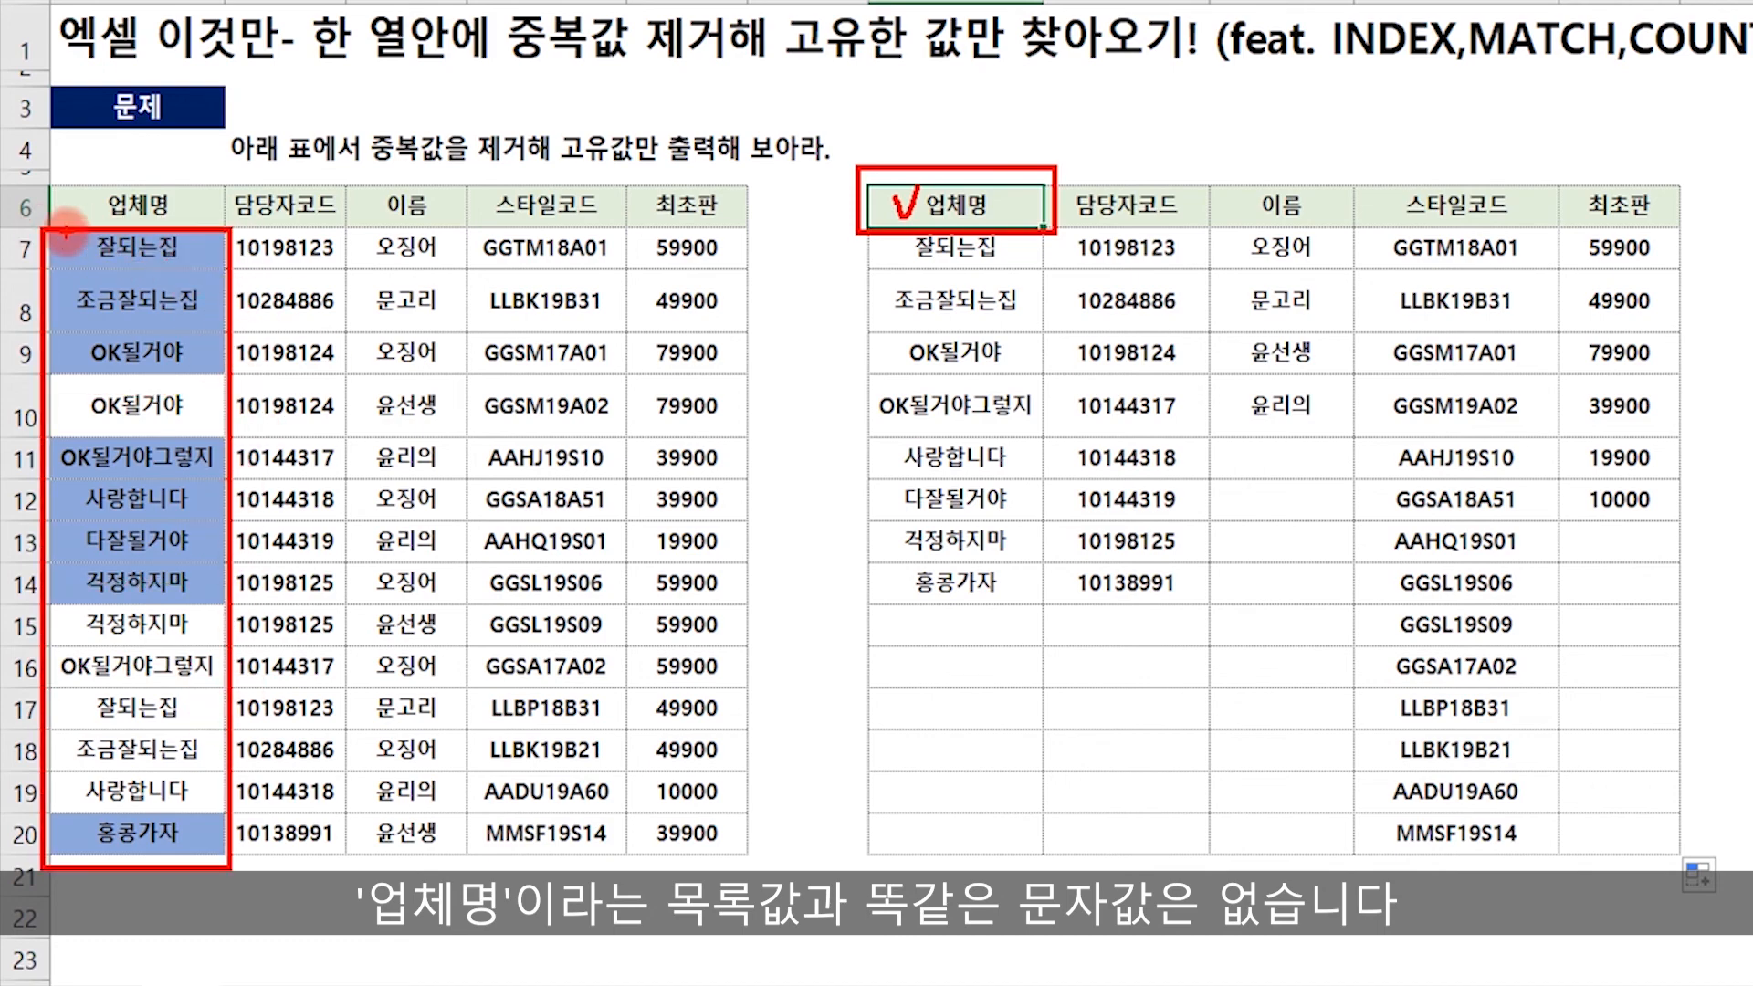
mouse_move(40, 225)
mouse_down()
mouse_move(187, 265)
mouse_move(261, 767)
mouse_move(245, 872)
mouse_up()
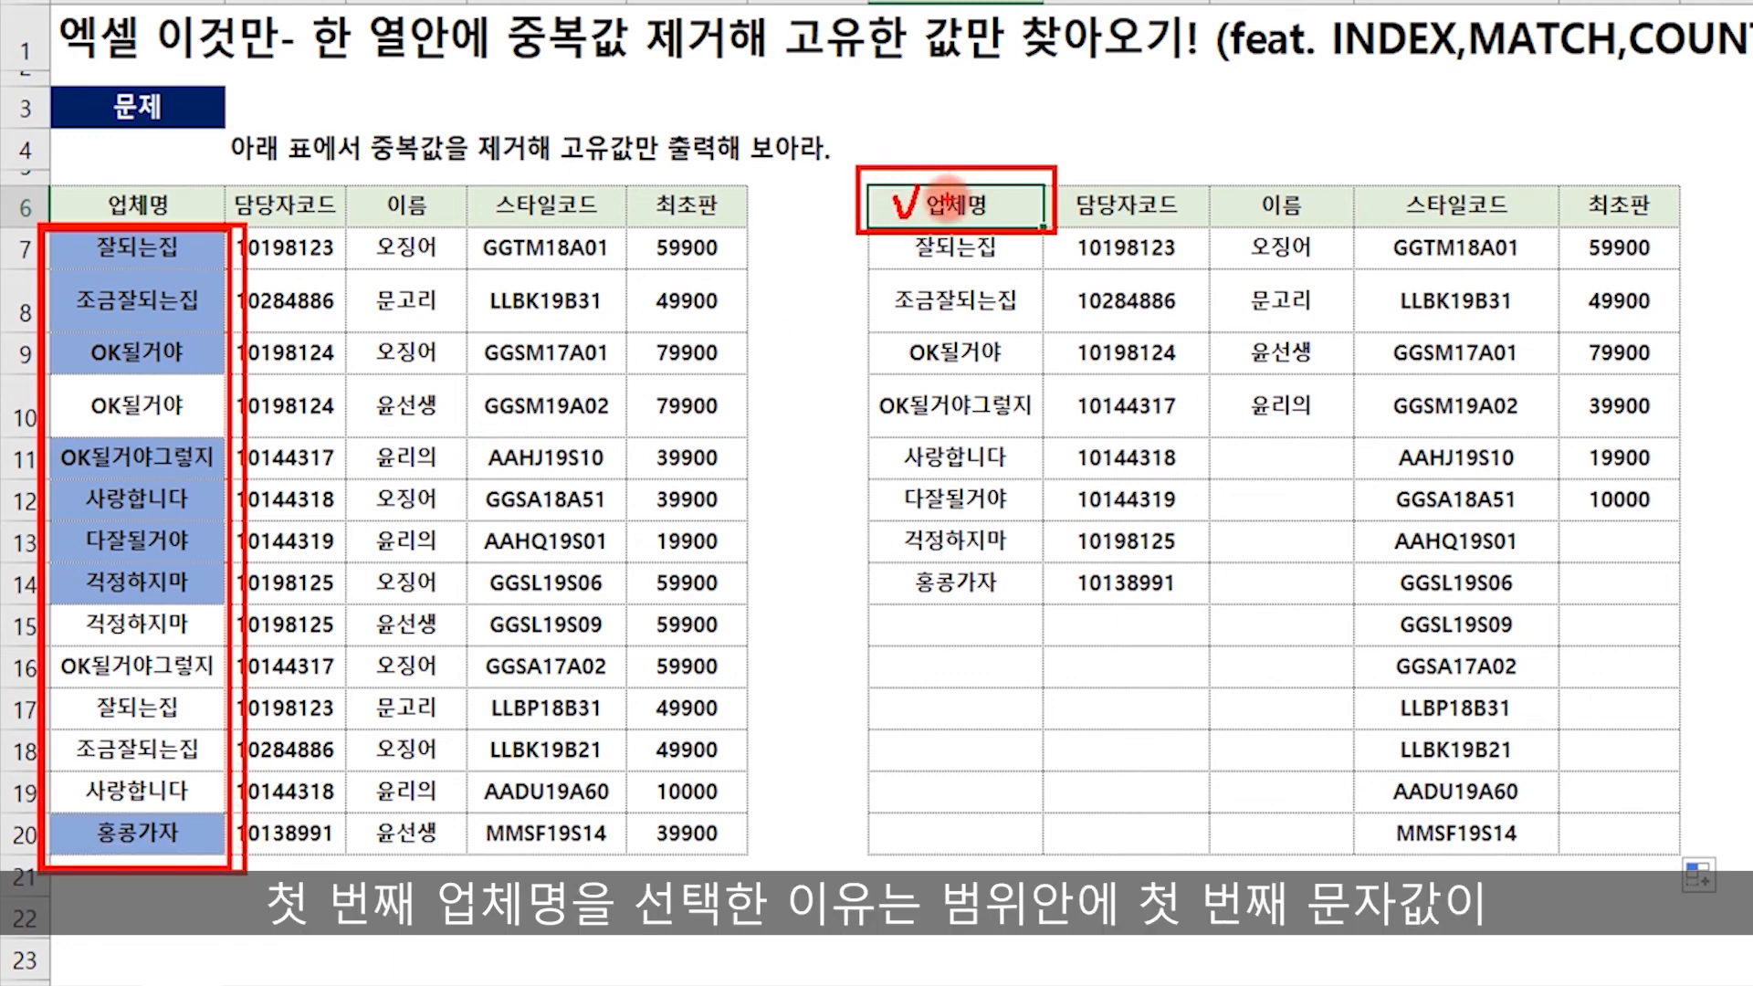
drag(199, 252, 274, 209)
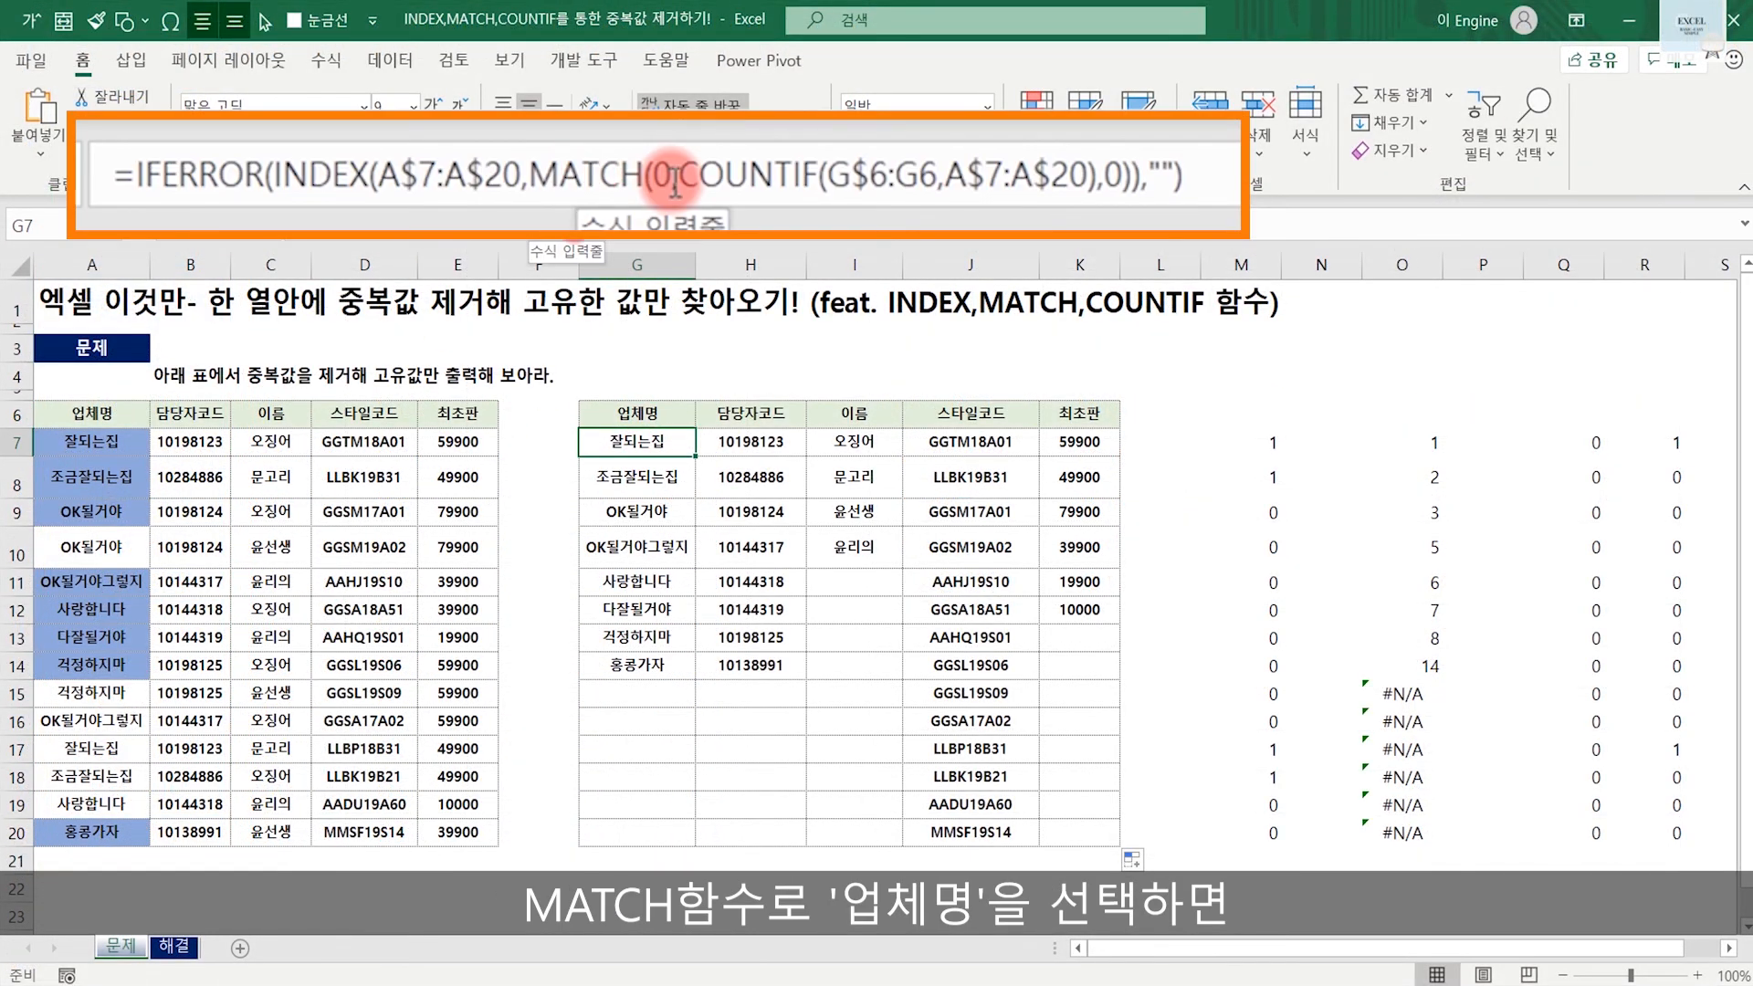
Select header cell G6, box A7:A20 in red, mark its first entry, and draw an arrow from A7 to G7.
click(642, 413)
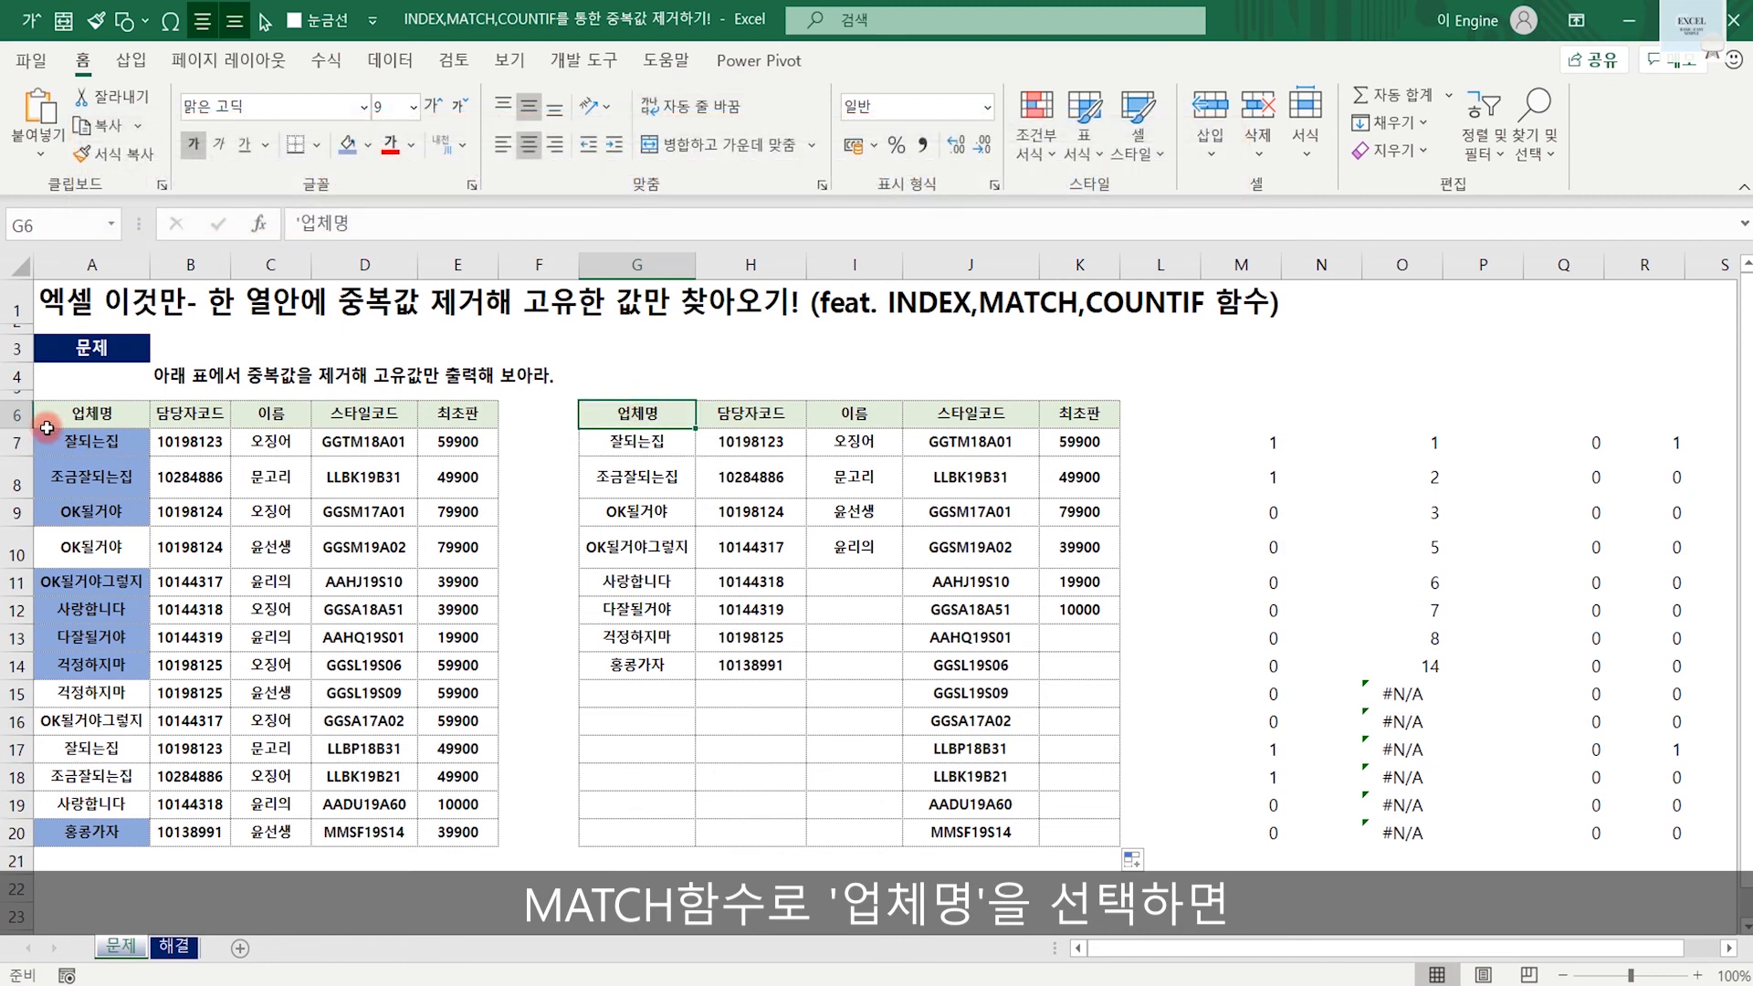
mouse_move(31, 430)
mouse_down()
mouse_move(164, 674)
mouse_move(165, 859)
mouse_up()
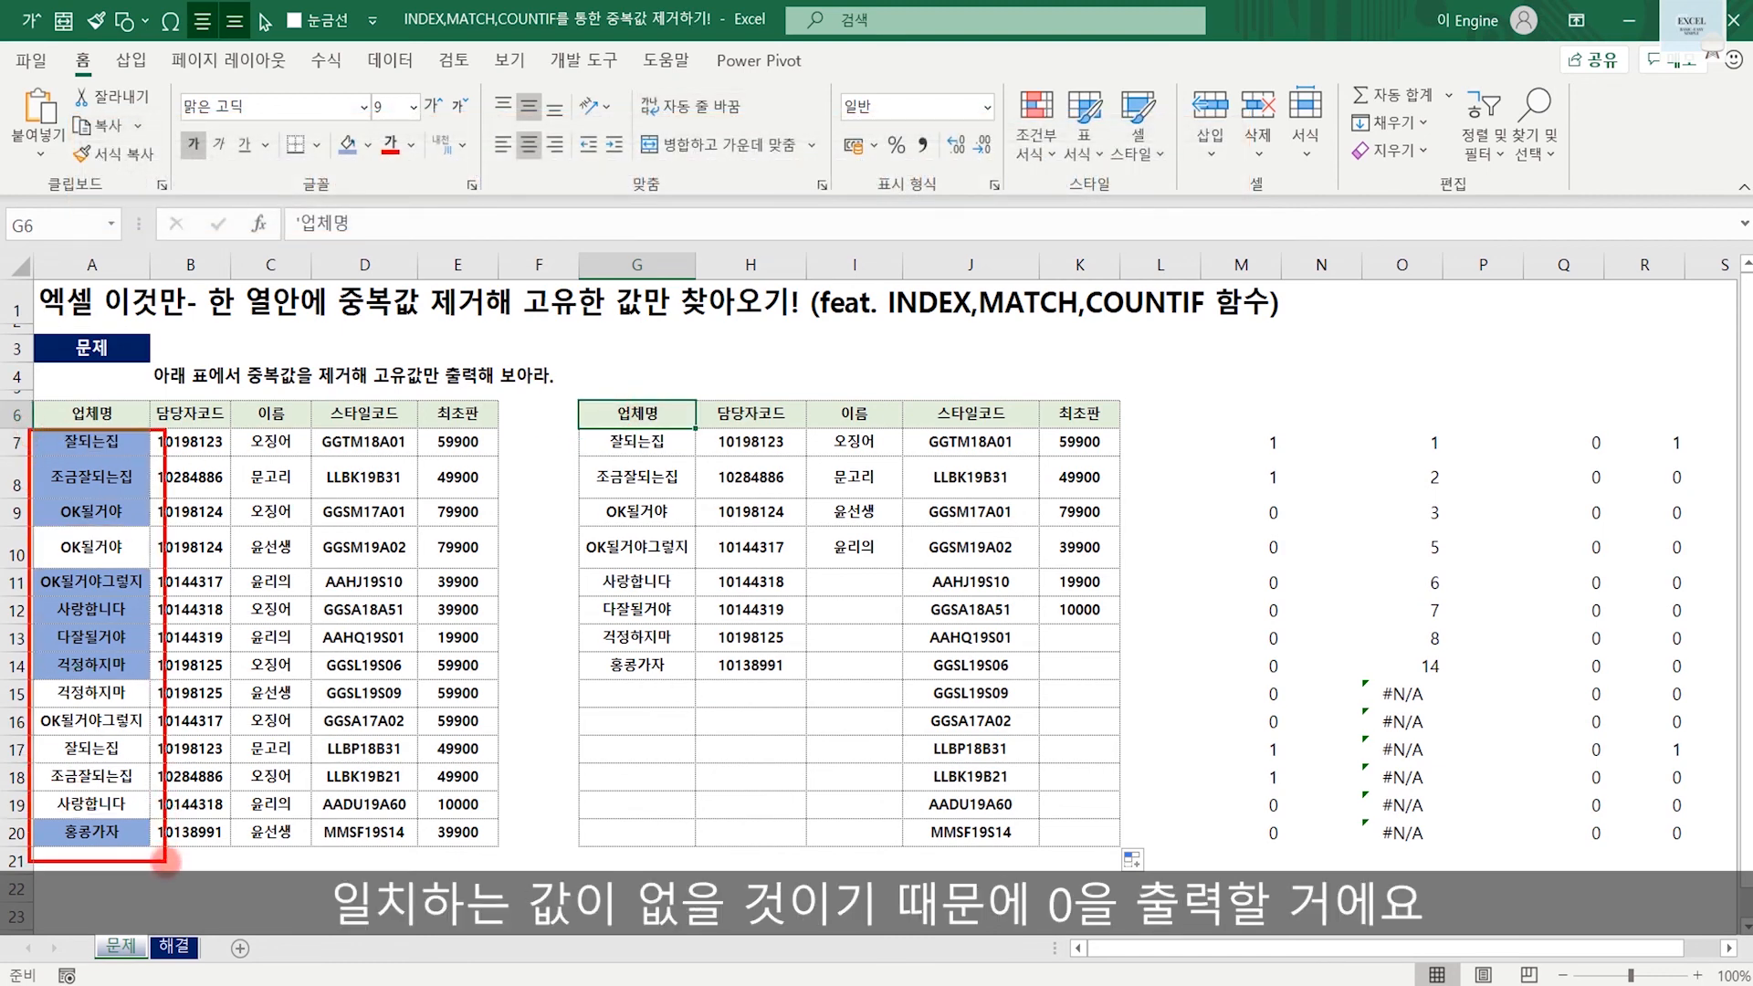
mouse_move(127, 528)
mouse_down()
mouse_move(328, 414)
mouse_move(324, 446)
mouse_move(329, 367)
mouse_up()
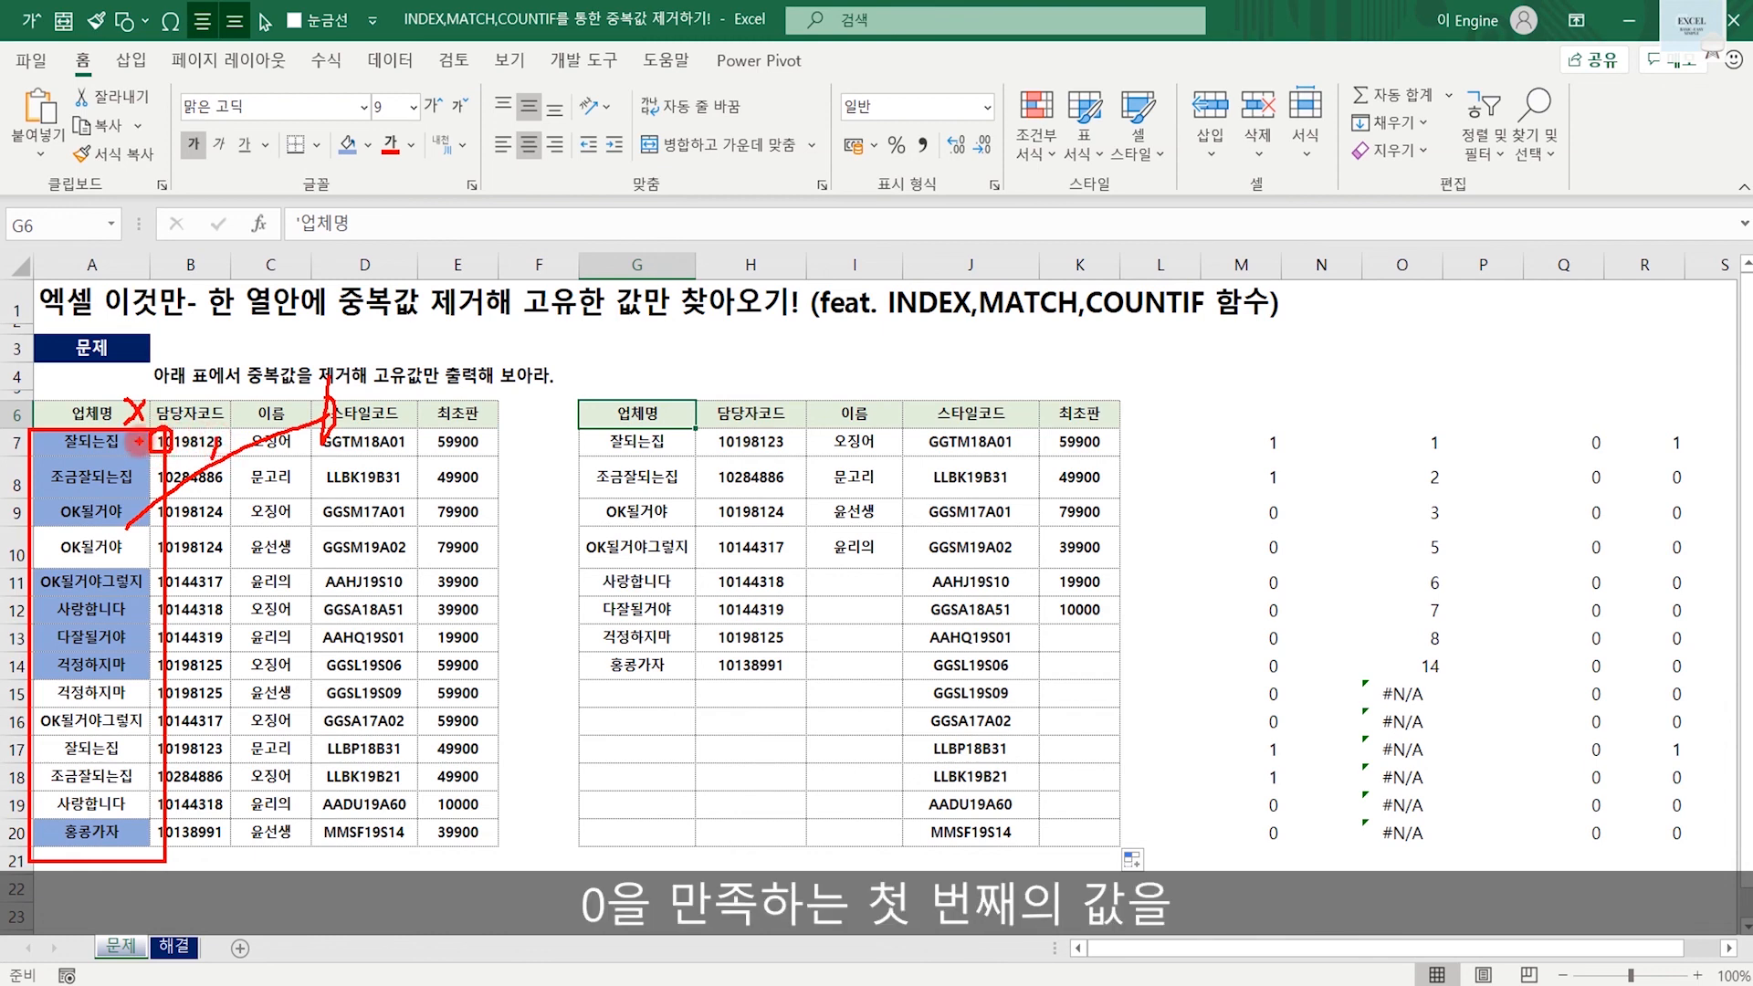
mouse_move(139, 441)
mouse_down()
mouse_move(559, 447)
mouse_move(547, 437)
mouse_up()
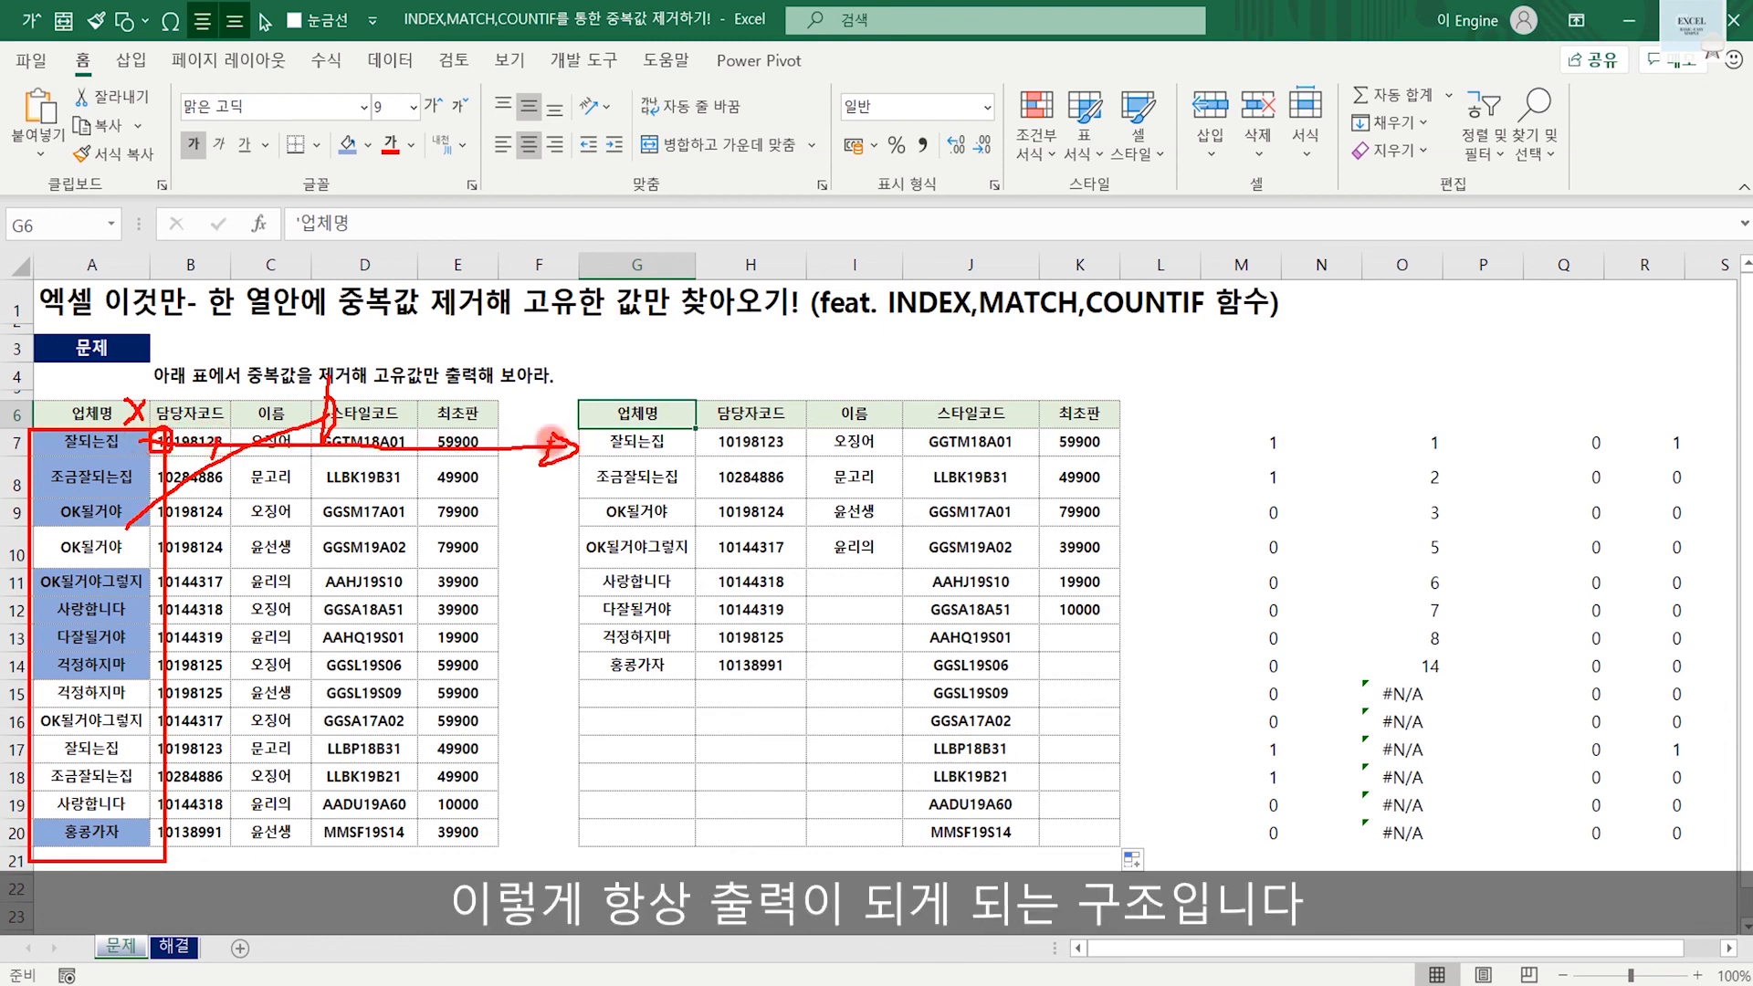
Clear the drawings and inspect the COUNTIF range argument G$6:G6 in G7's formula, leaving the formula as it is.
key(Escape)
click(638, 441)
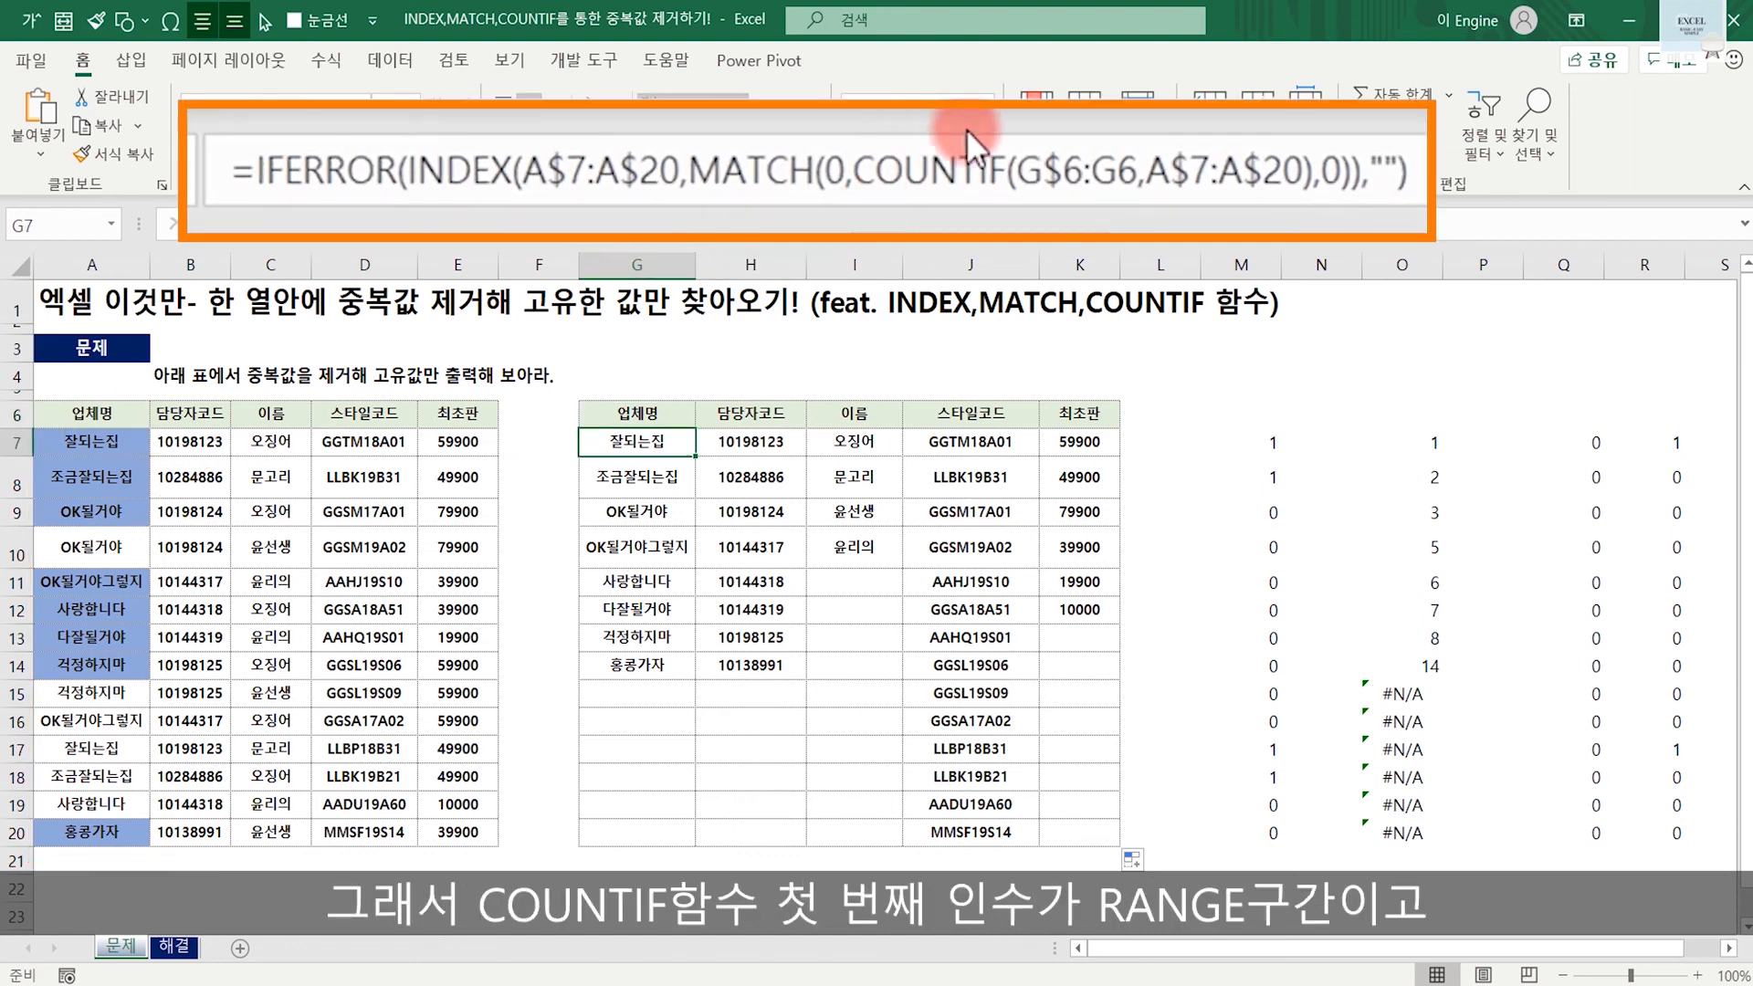
click(1055, 178)
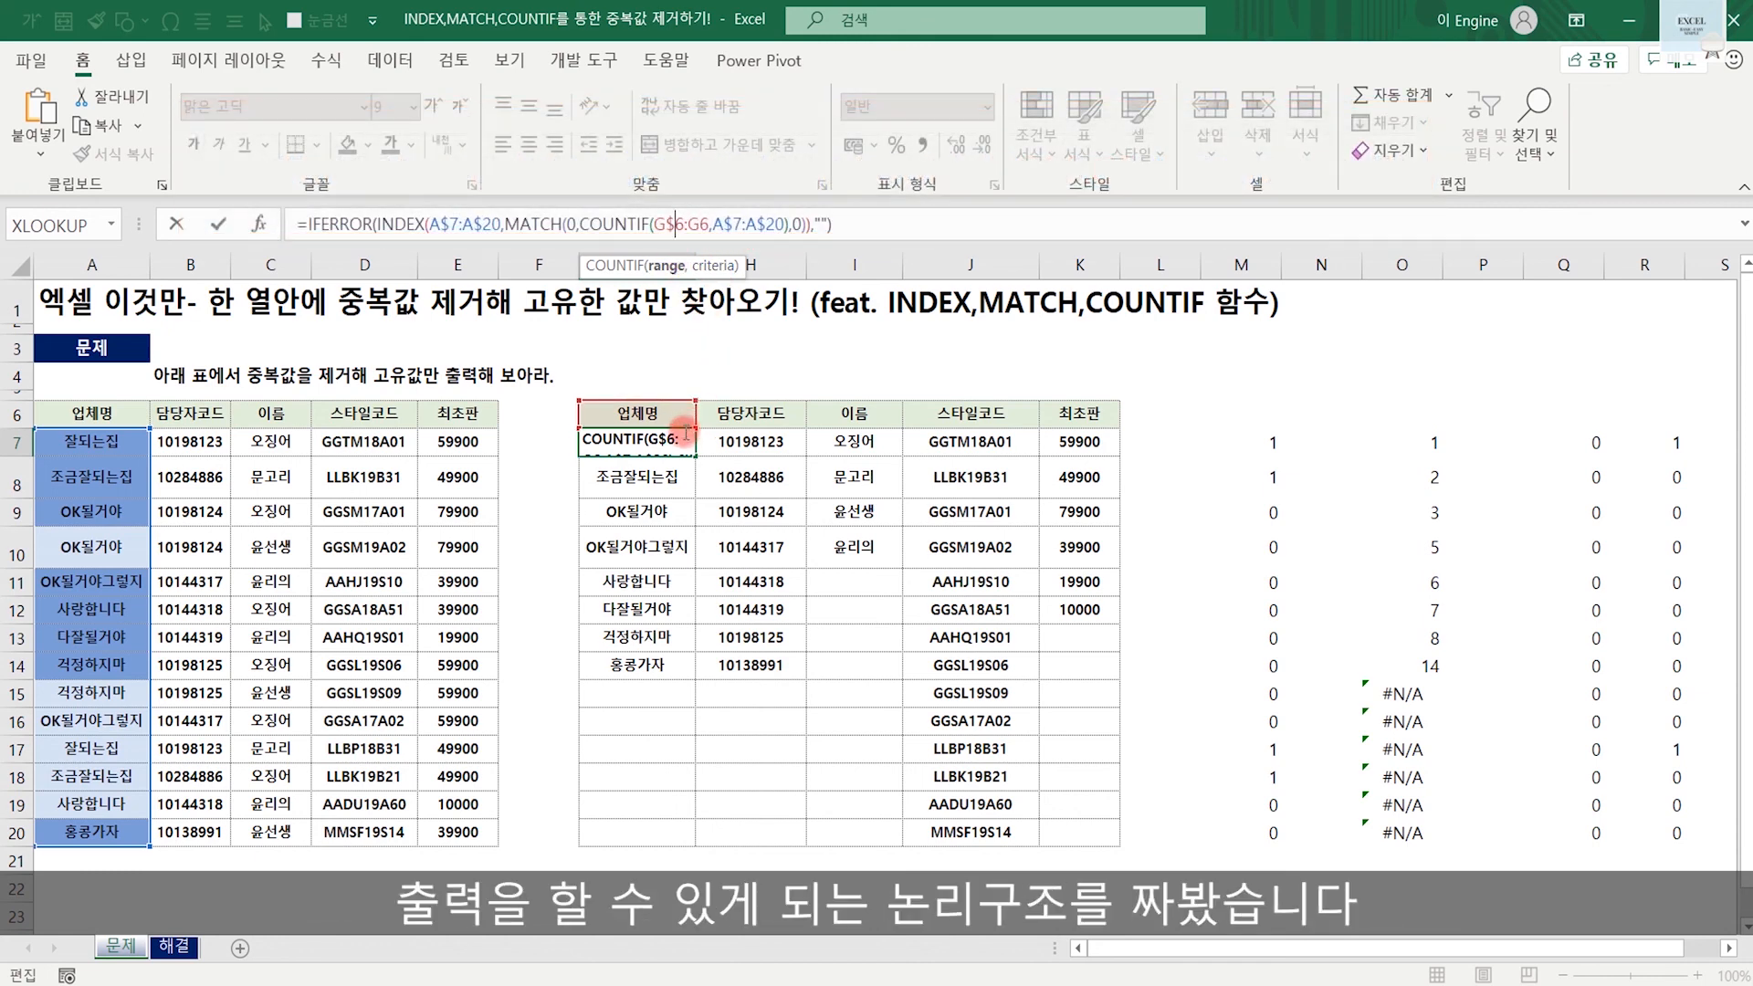
key(ctrl+Return)
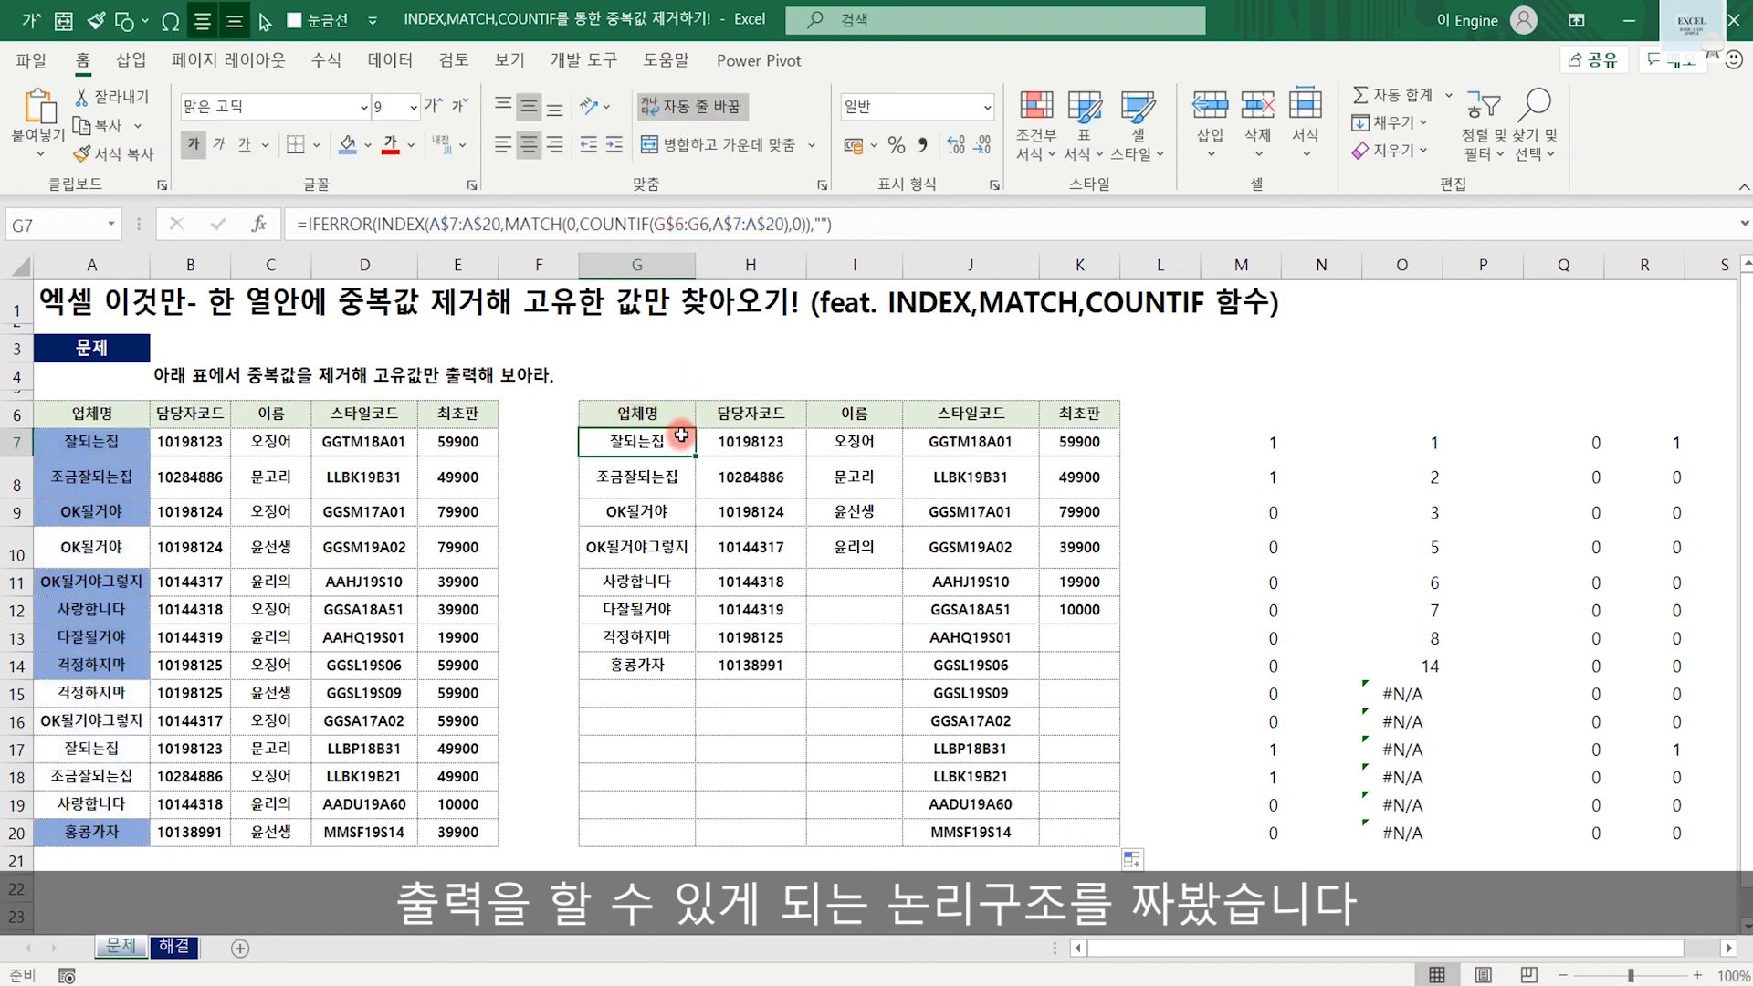